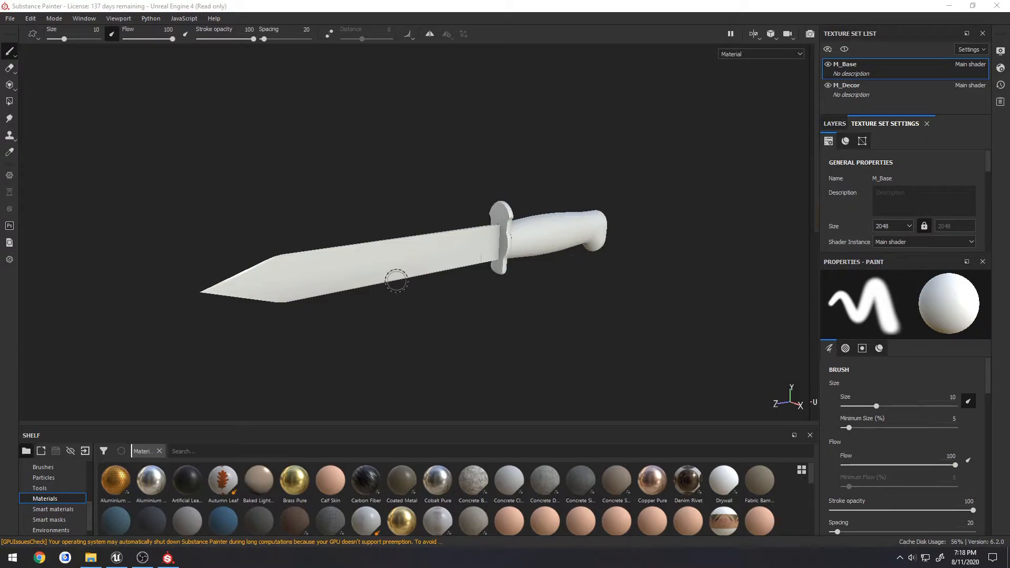
Create a new project from the Knife.fbx mesh using the Unreal Engine 4 template.
left_click(9, 18)
left_click(18, 31)
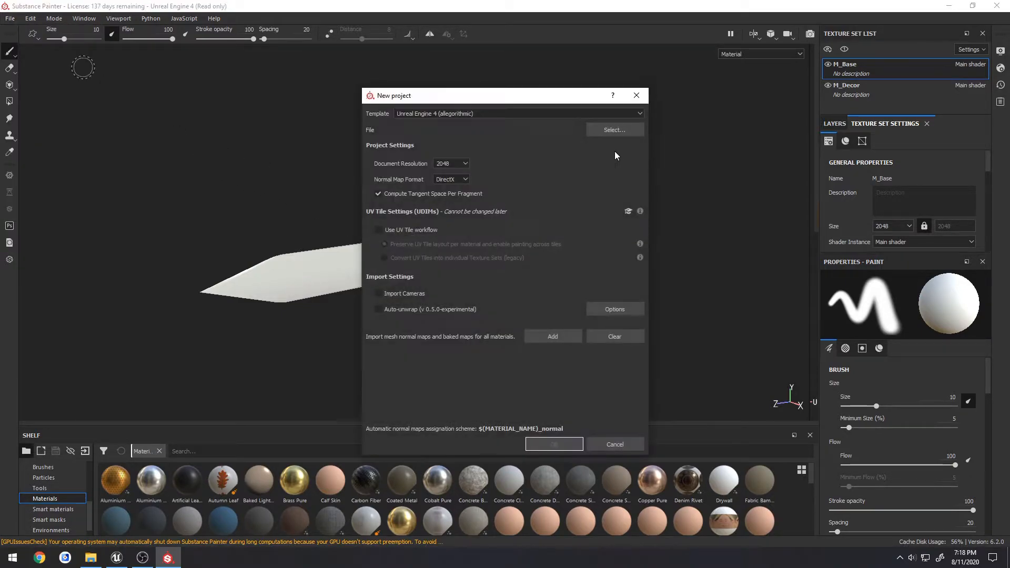
left_click(618, 133)
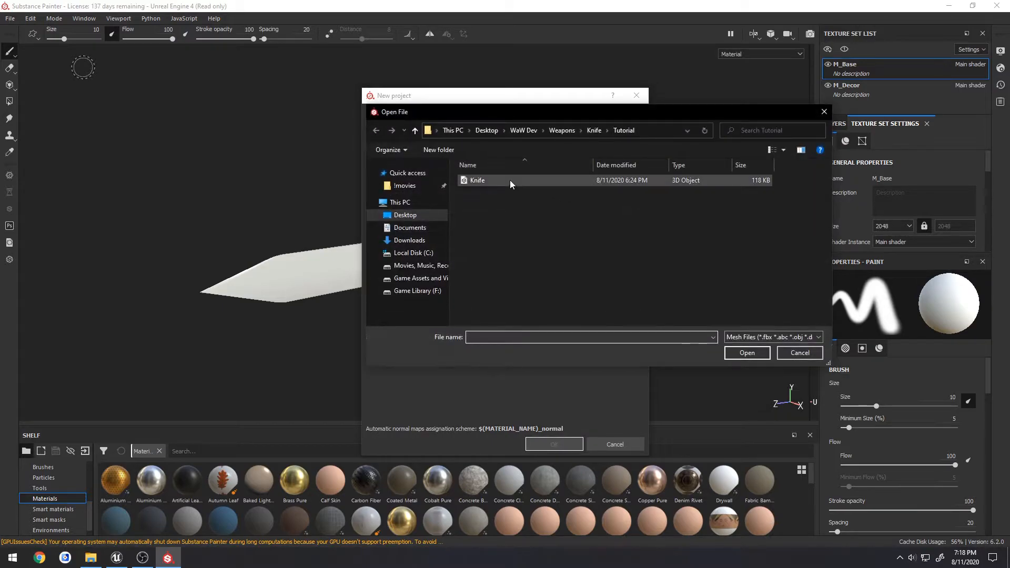
double_click(510, 182)
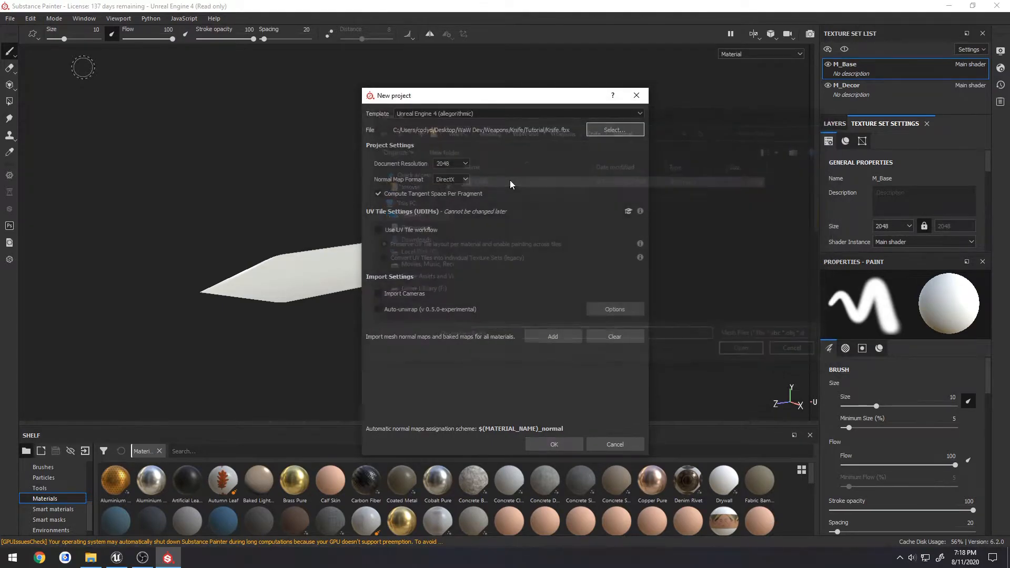
left_click(565, 444)
left_click(465, 295)
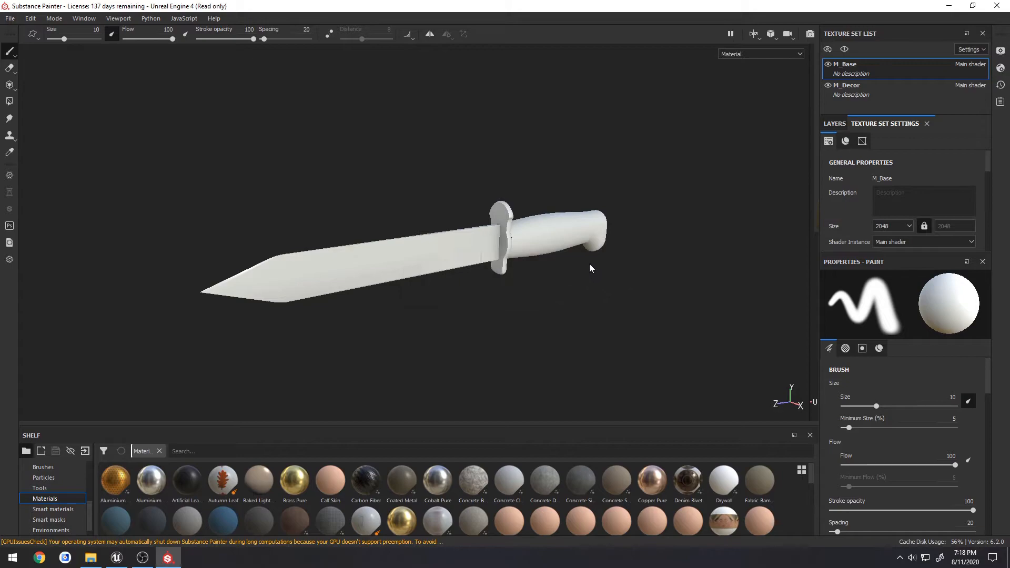
Open the mesh map baking settings for the knife and set the output size to 2048.
left_click_drag(419, 128, 907, 136)
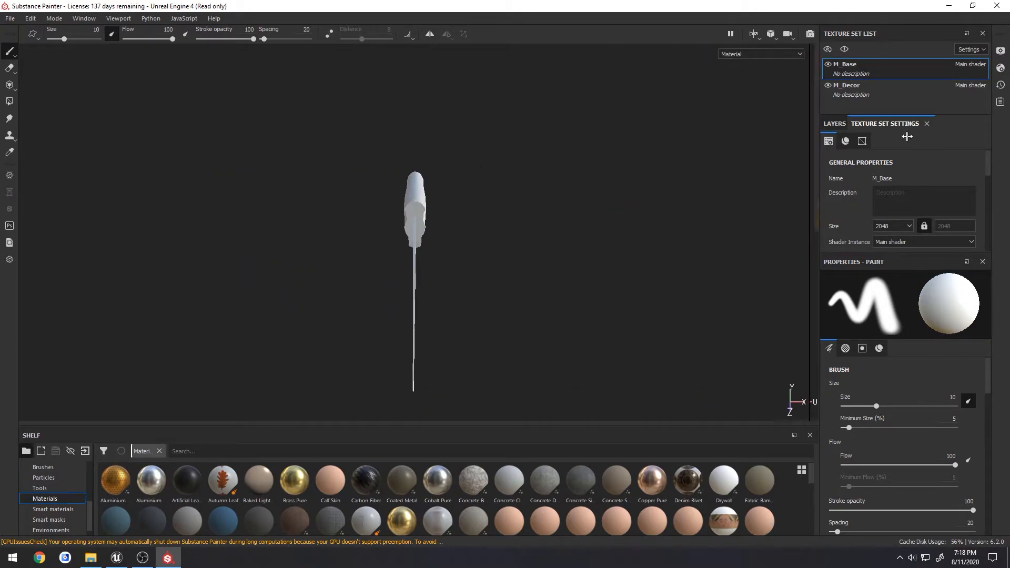
left_click_drag(632, 223, 461, 215, "alt")
left_click(842, 124)
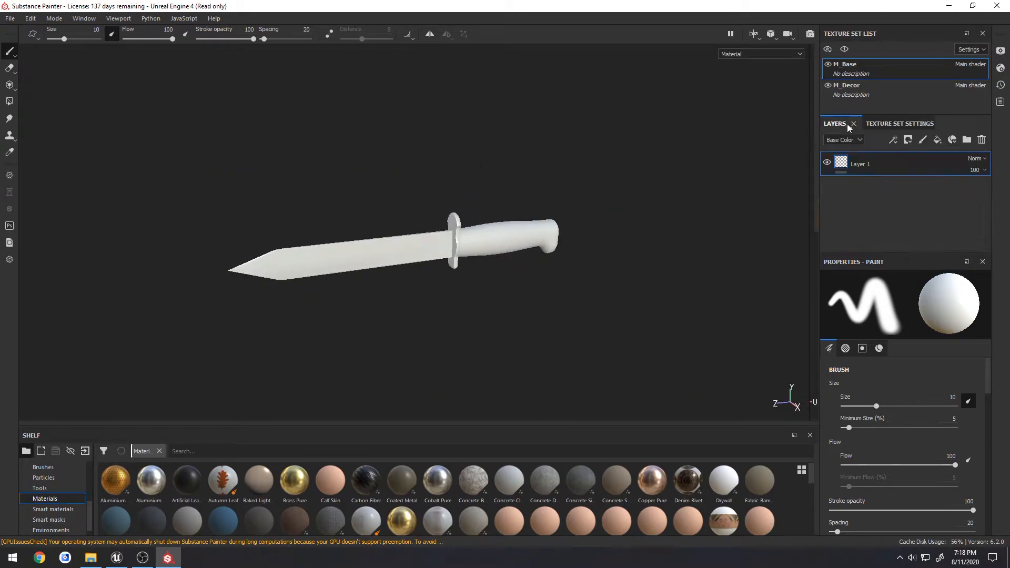
left_click(917, 123)
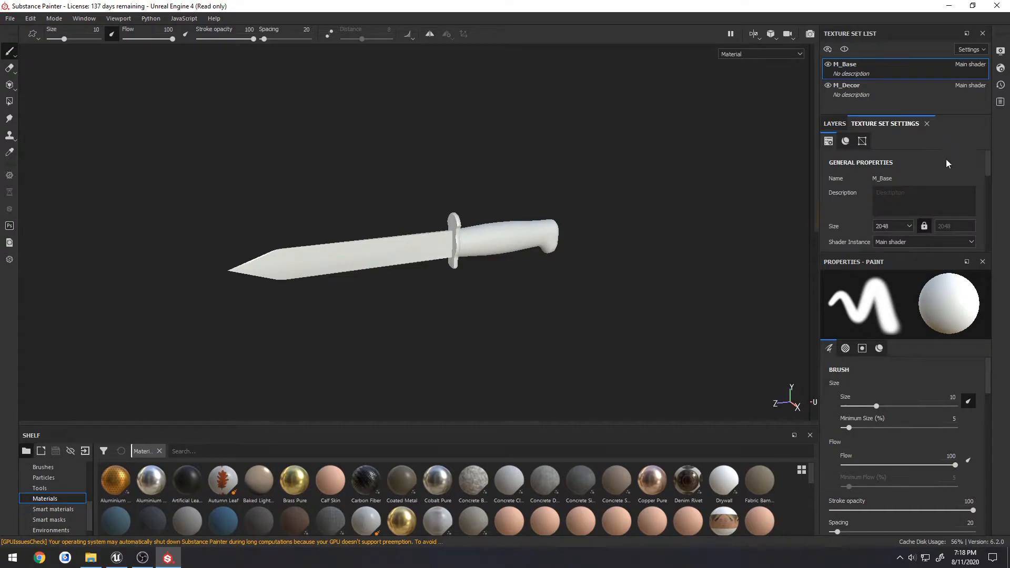
scroll(946, 159, "down", 5)
left_click(942, 163)
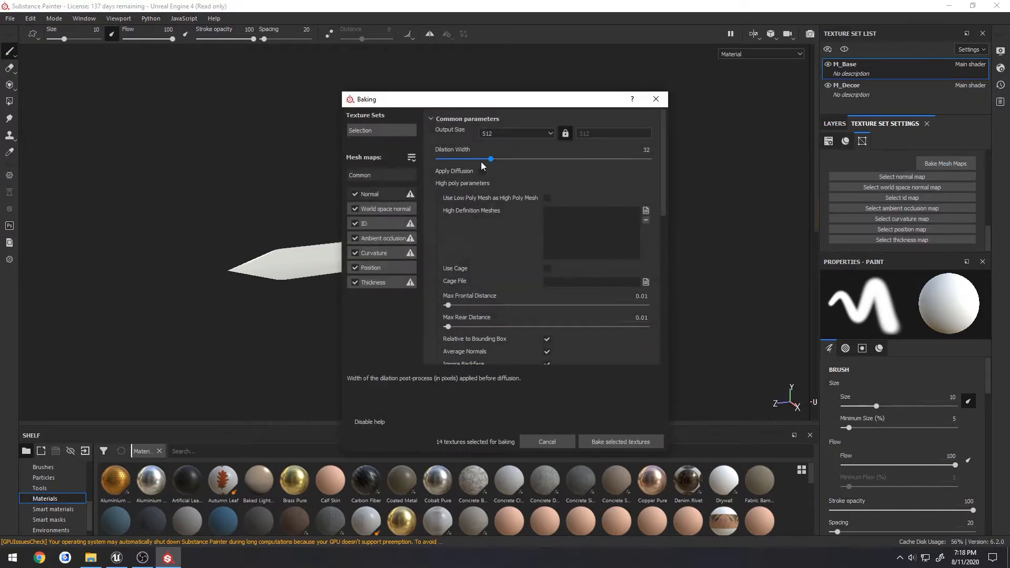
left_click(512, 133)
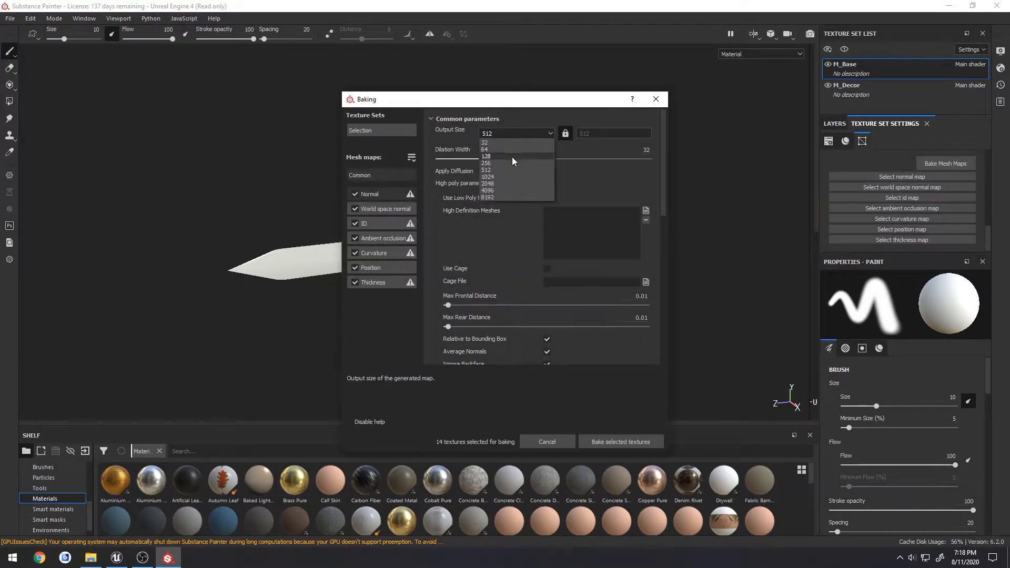
left_click(491, 182)
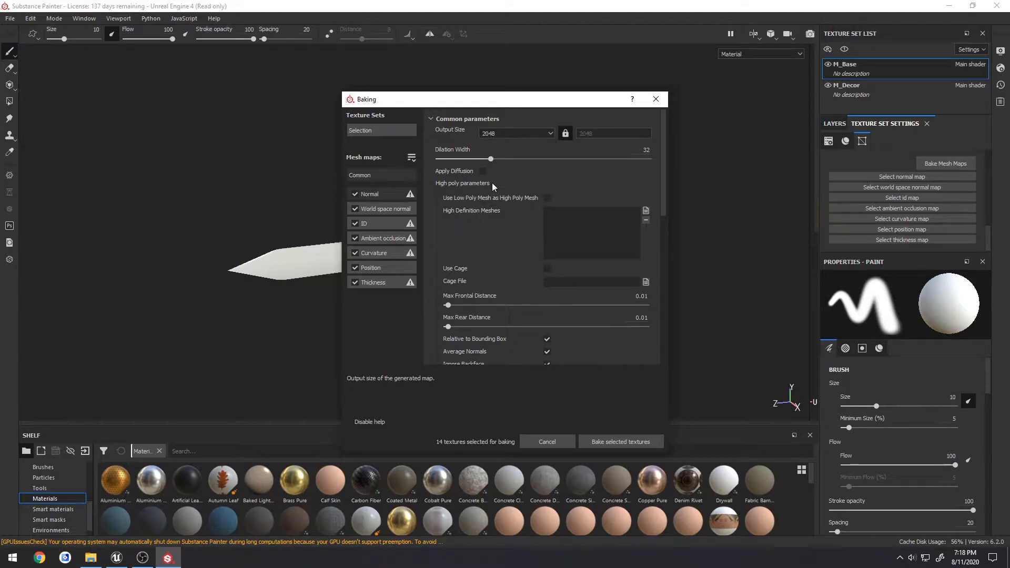
Set the ID map's color source to Vertex Color for all texture sets and bake the selected mesh maps.
left_click(370, 223)
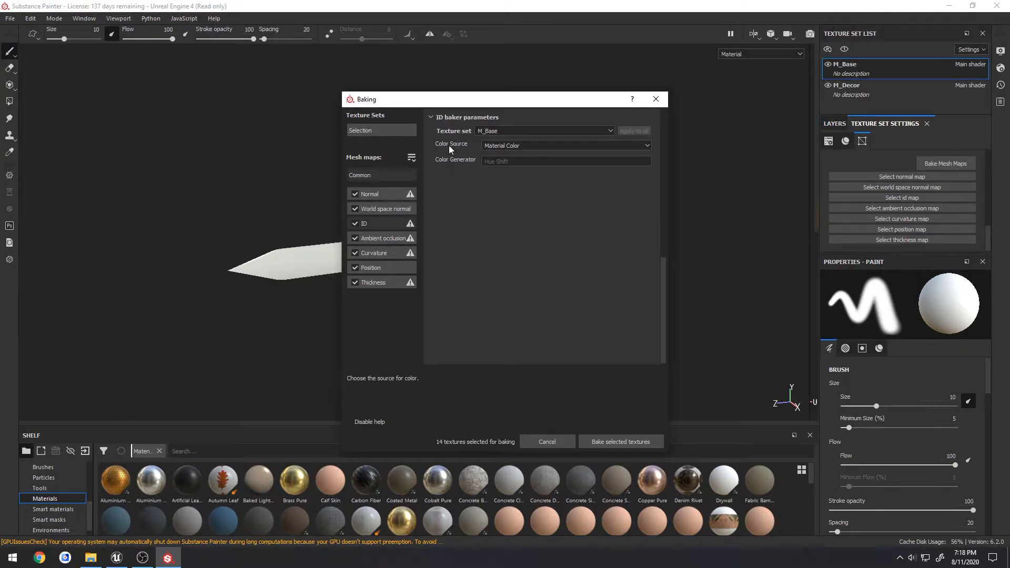
left_click(538, 148)
left_click(528, 156)
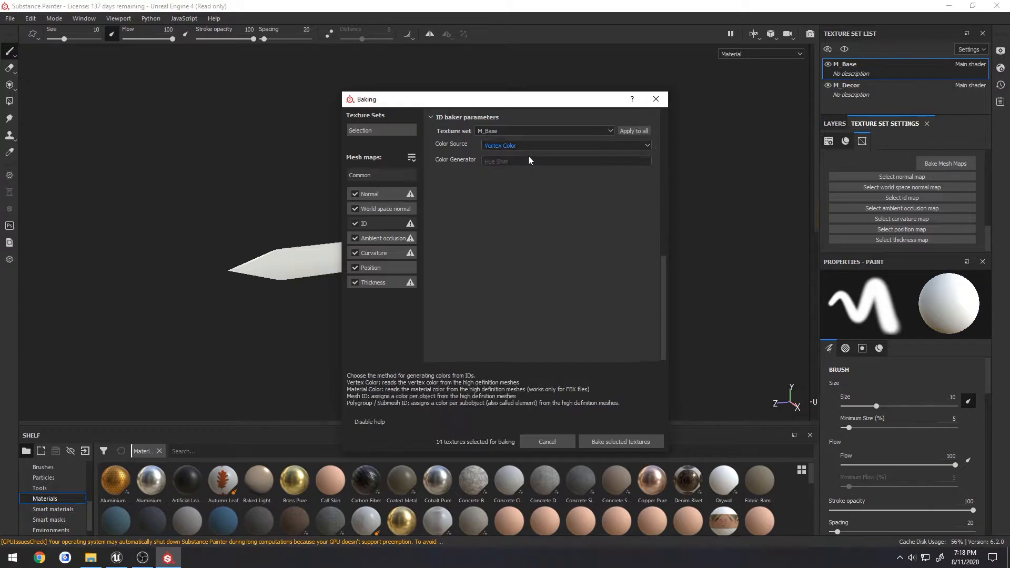
left_click(639, 131)
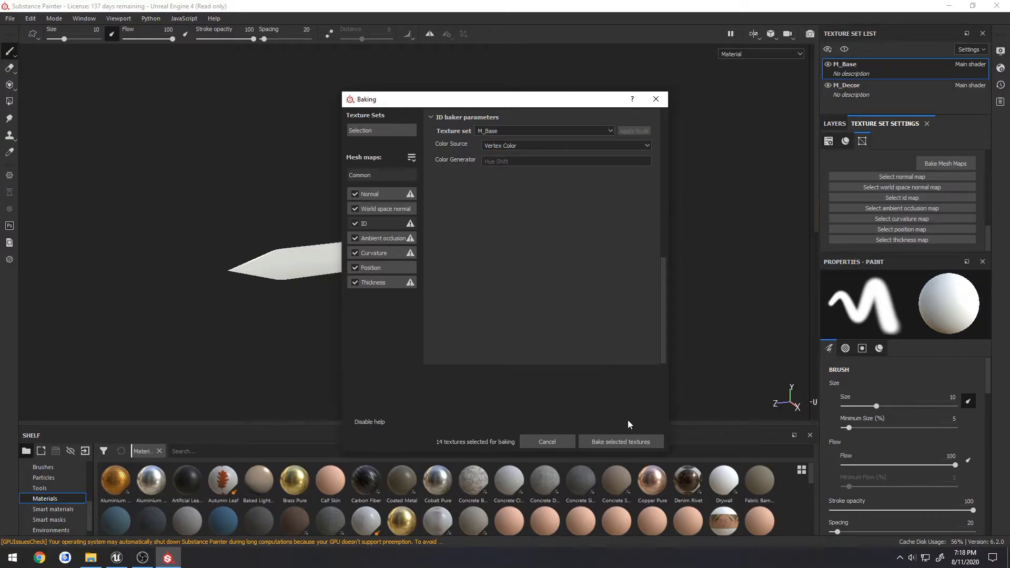
left_click(611, 441)
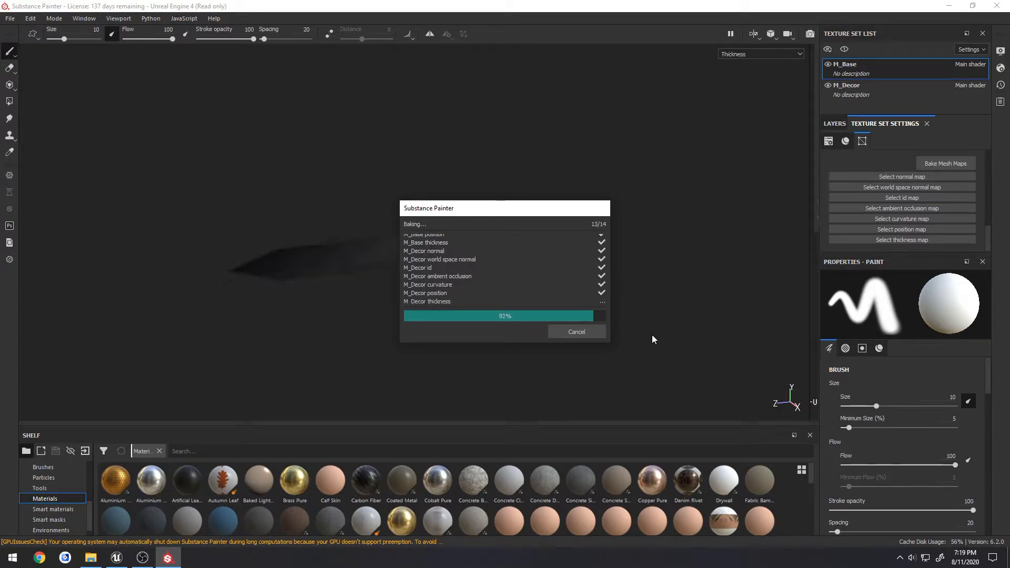
left_click(585, 331)
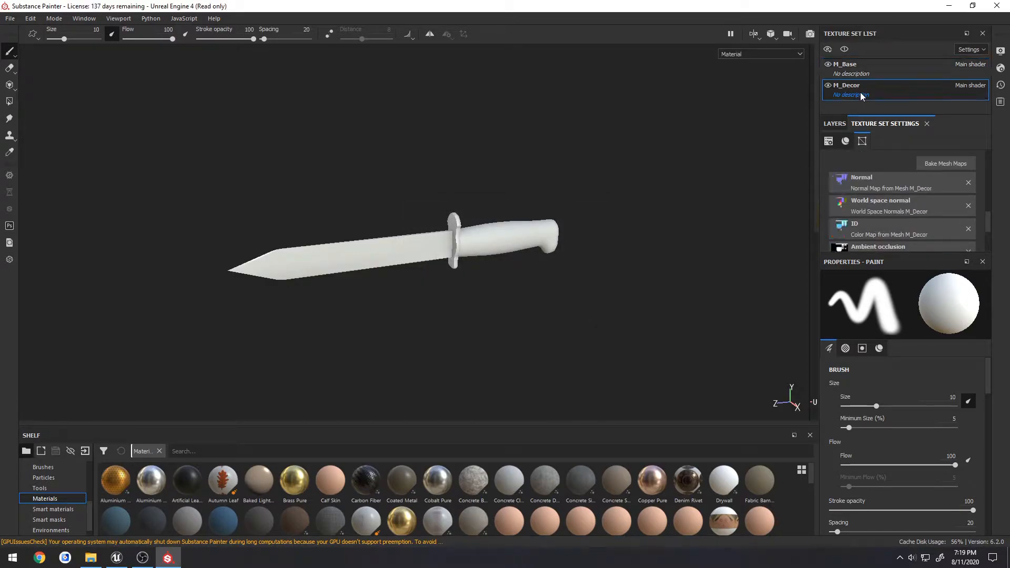
Add the Steel smart material above Layer 1 in the M_Base texture set.
left_click(831, 123)
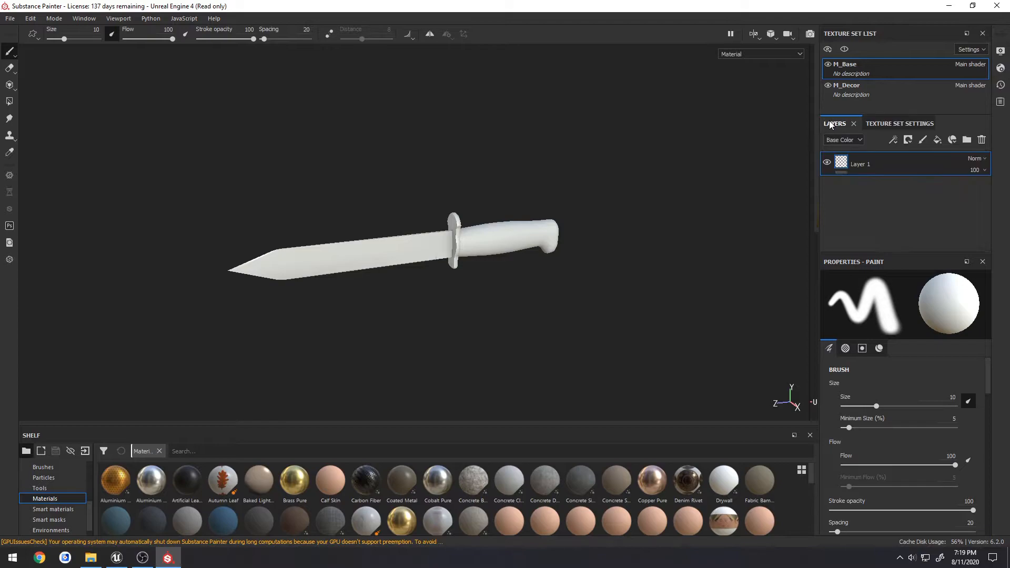
scroll(528, 273, "up", 3)
left_click_drag(533, 258, 431, 291, "alt")
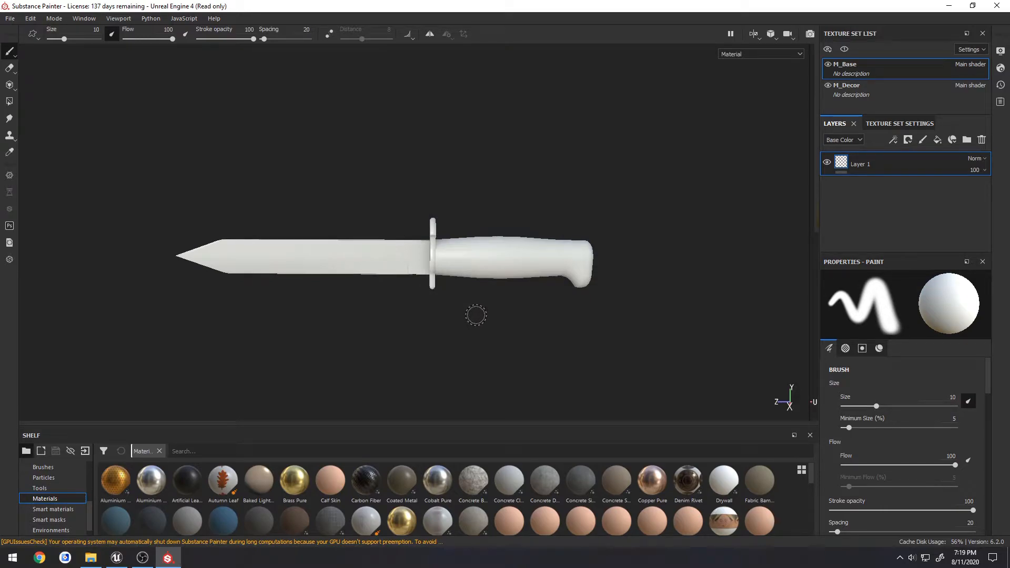
left_click(52, 510)
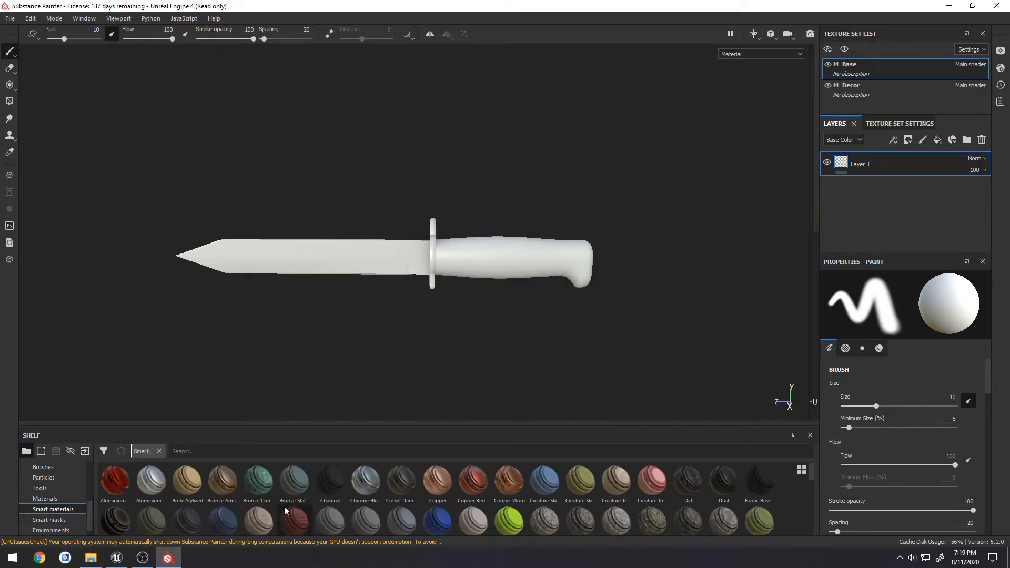
scroll(326, 492, "down", 5)
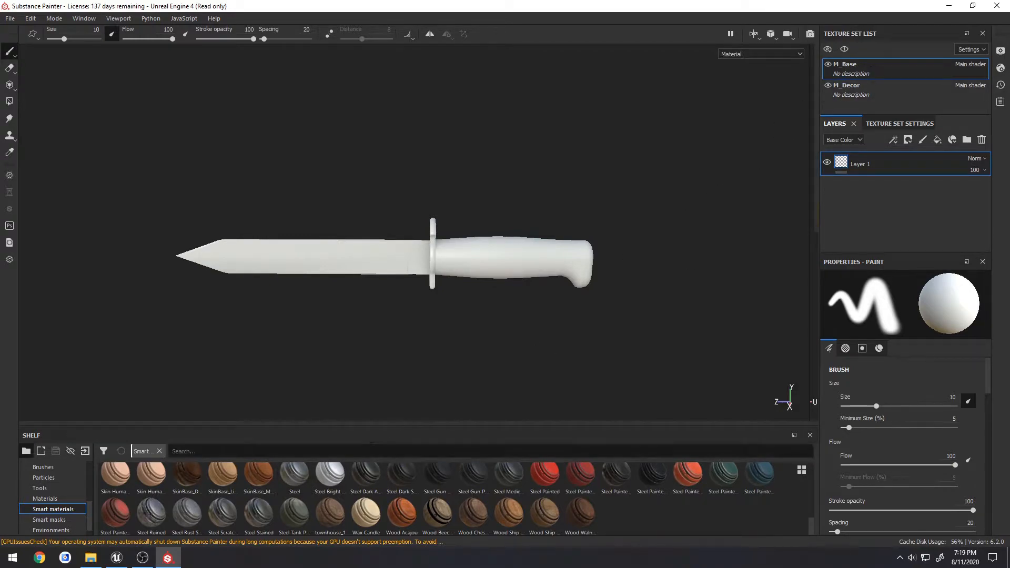
left_click_drag(295, 476, 863, 157)
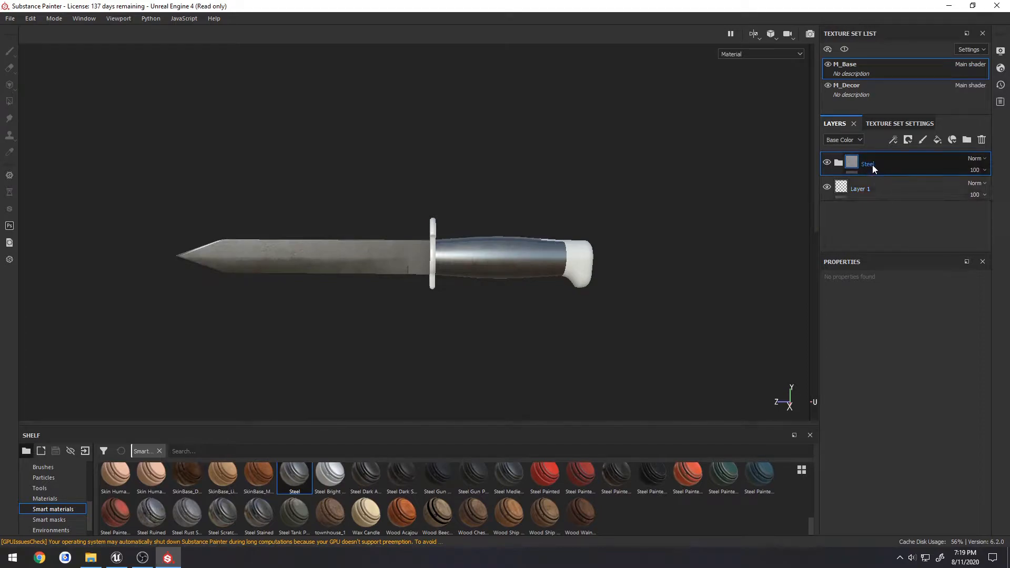
Mask the Steel material with a color selection that uses the blade's red ID color.
right_click(872, 165)
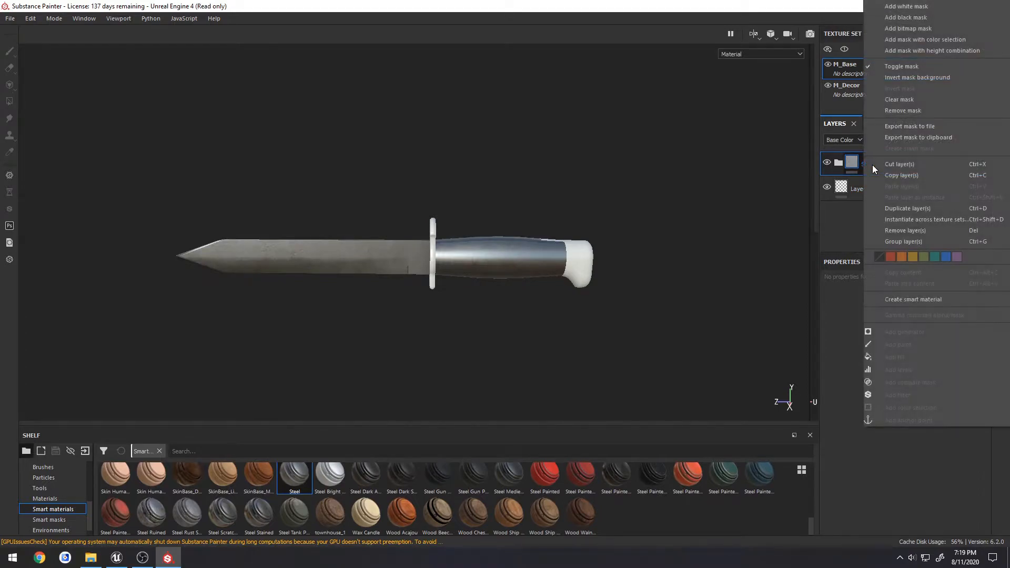
left_click(915, 40)
left_click(967, 386)
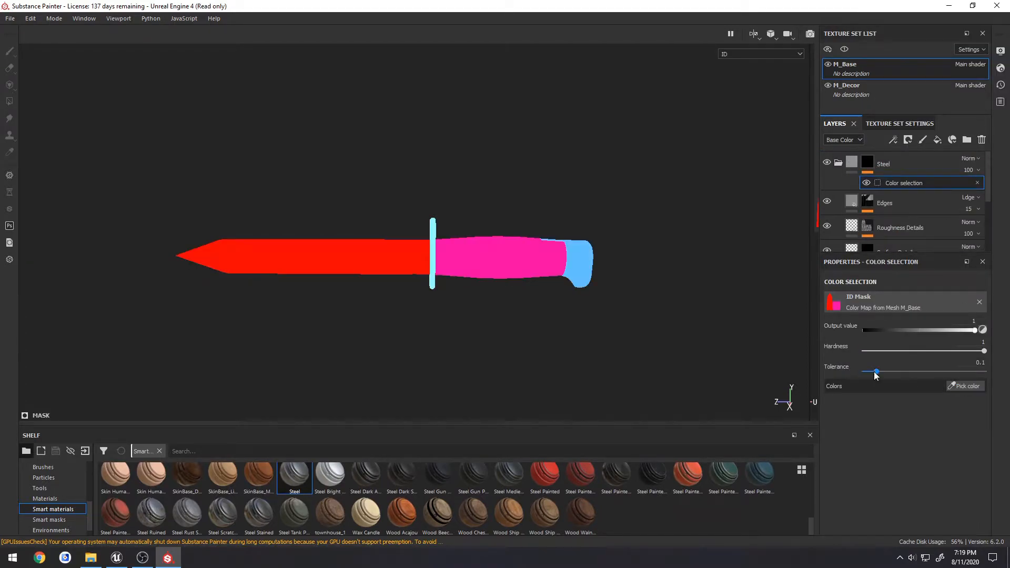
left_click(355, 256)
scroll(427, 272, "up", 2)
middle_click_drag(396, 276, 347, 297, "alt")
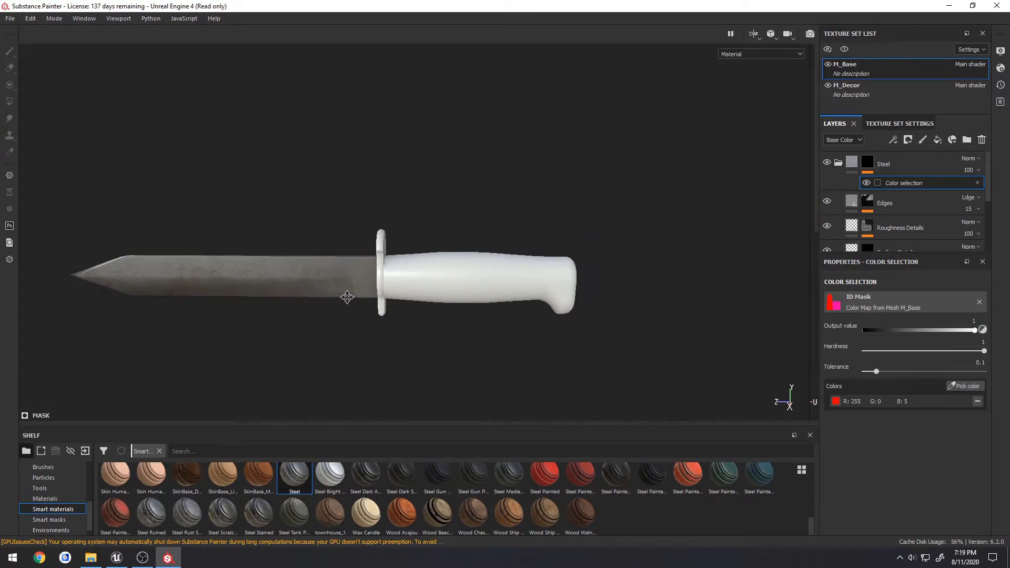
Search the smart materials for leather and add Leather Damaged above the Steel folder, with the Steel folder collapsed.
left_click(358, 456)
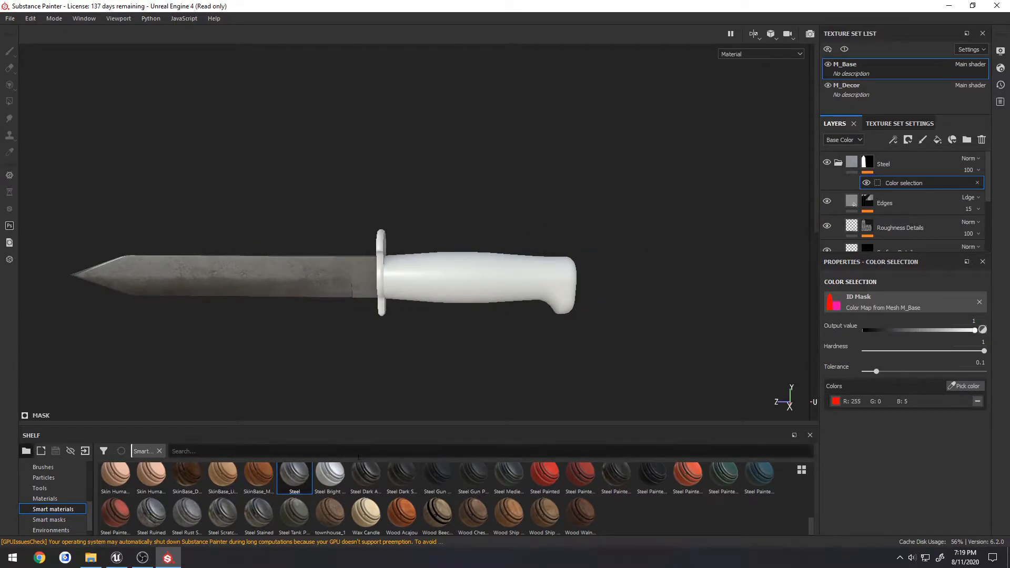
type("lea")
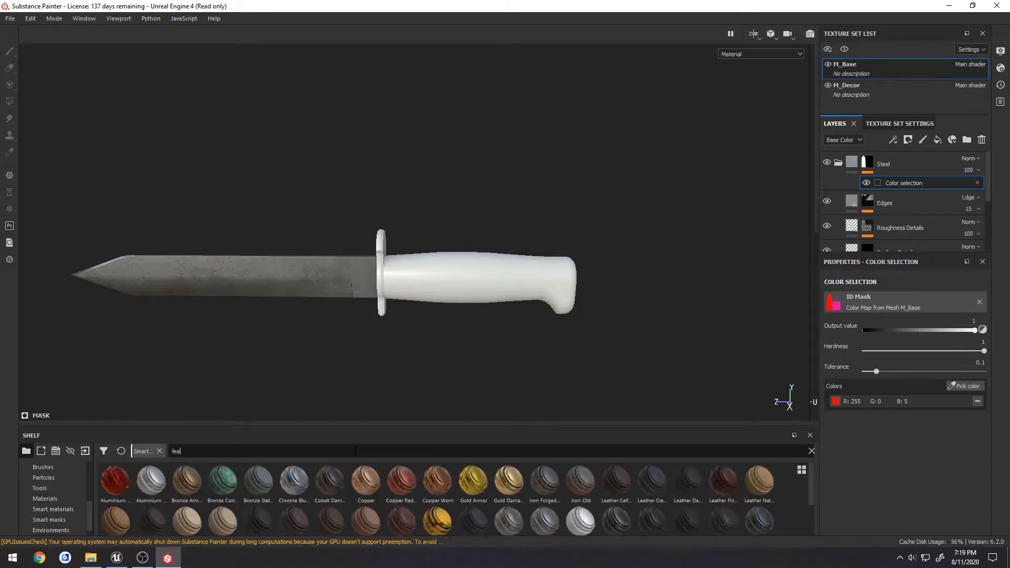
type("ther")
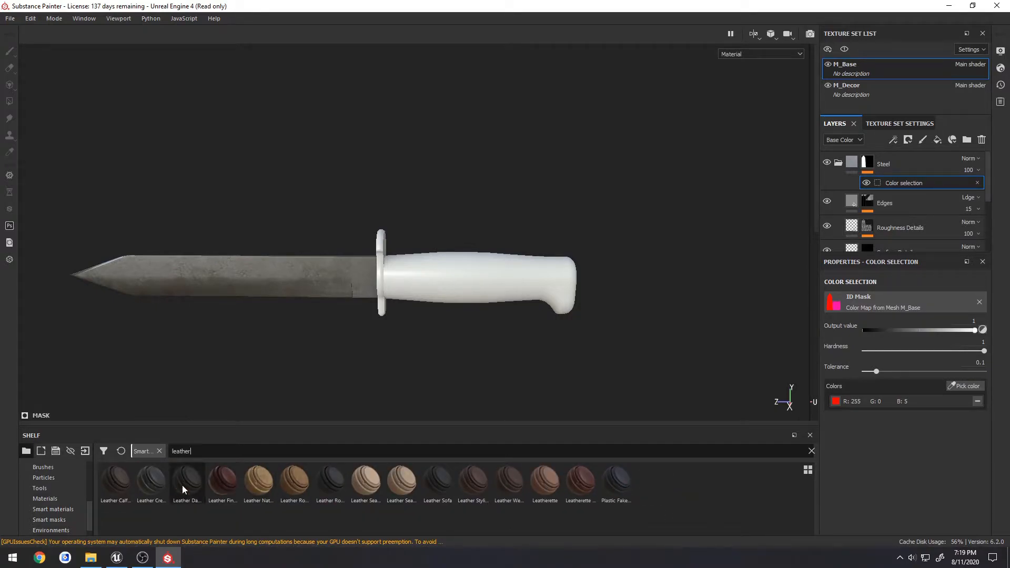
left_click_drag(182, 485, 869, 153)
left_click(839, 188)
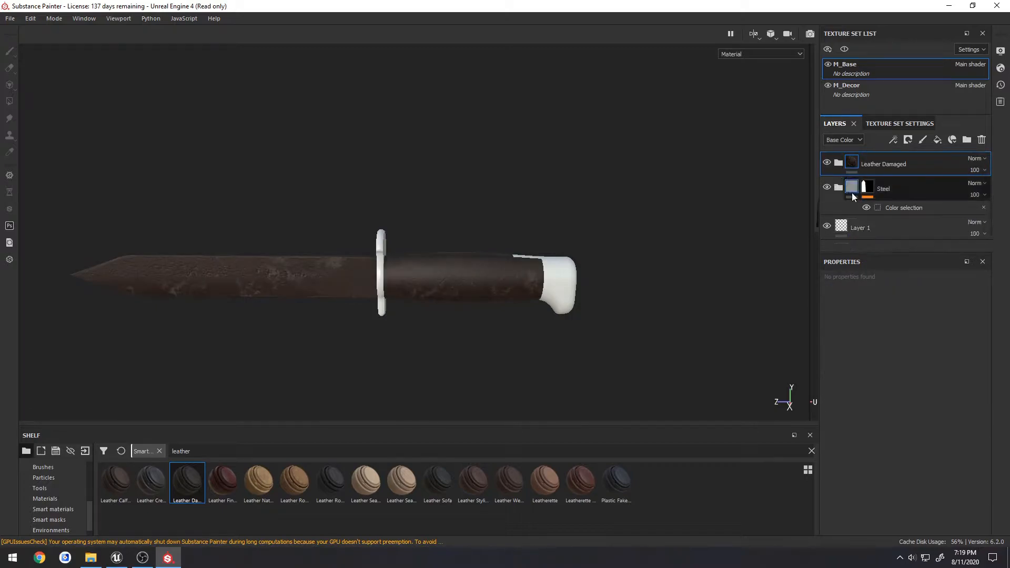
Mask the Leather Damaged material with a color selection that uses the handle's pink ID color.
right_click(868, 163)
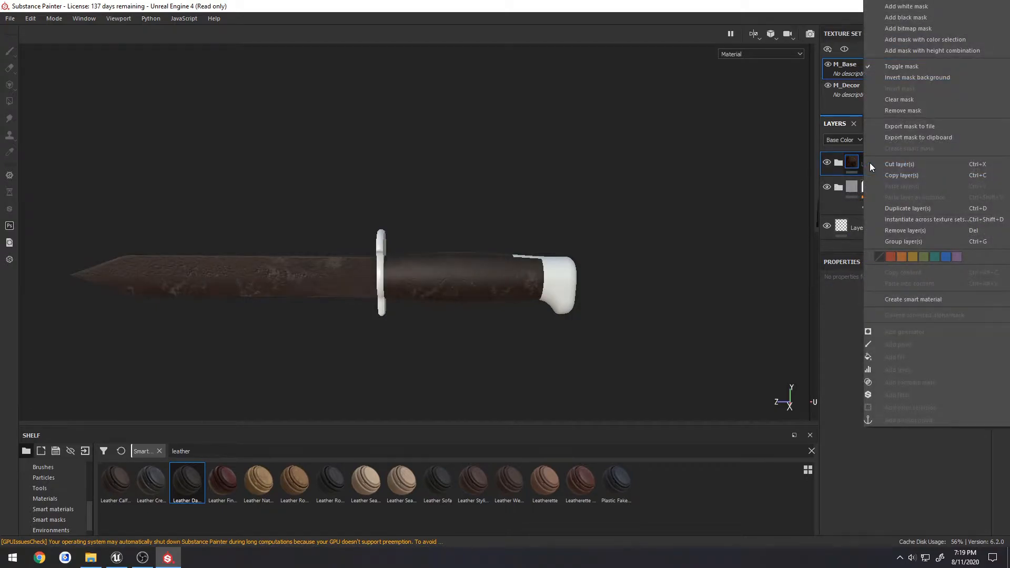
left_click(911, 39)
left_click(966, 386)
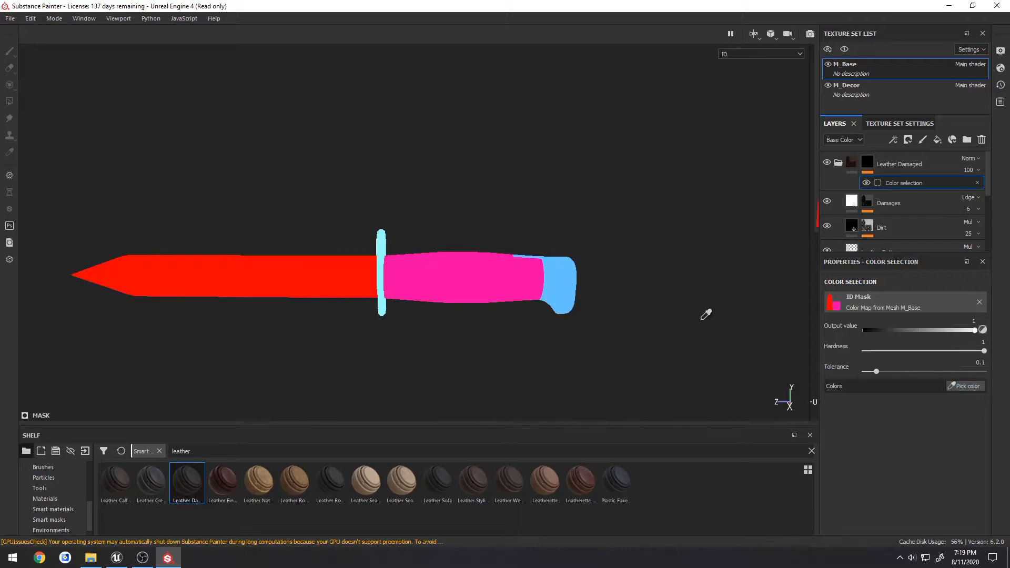
left_click(438, 261)
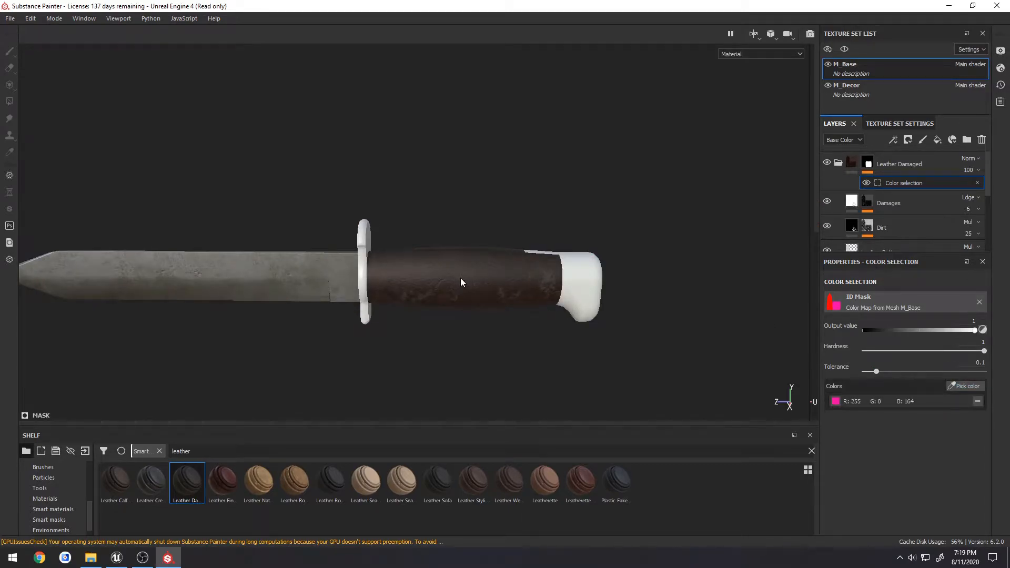
left_click_drag(460, 278, 485, 288, "alt")
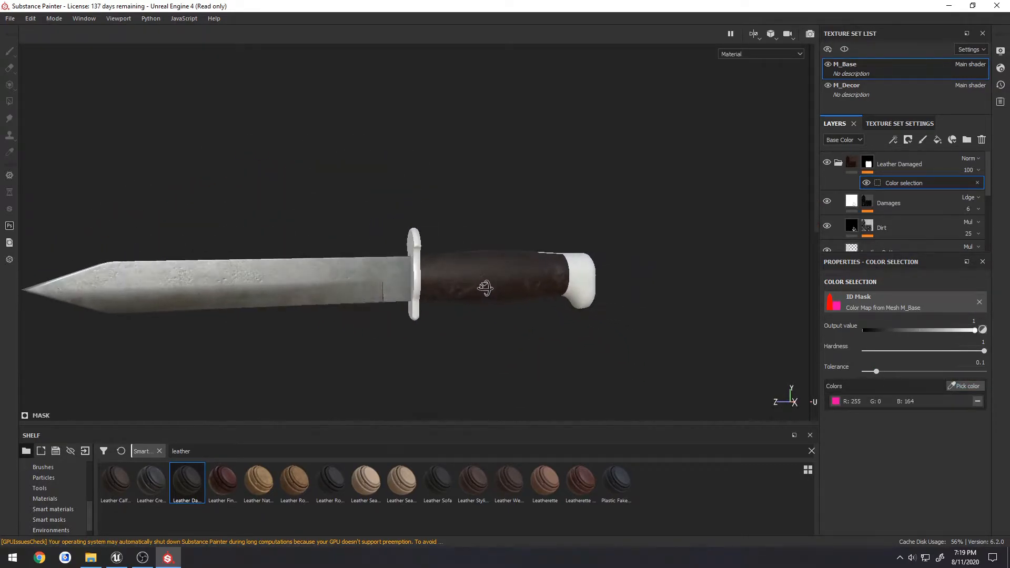
Switch to the M_Decor texture set and clear the leather search so that all smart materials are listed.
left_click(882, 87)
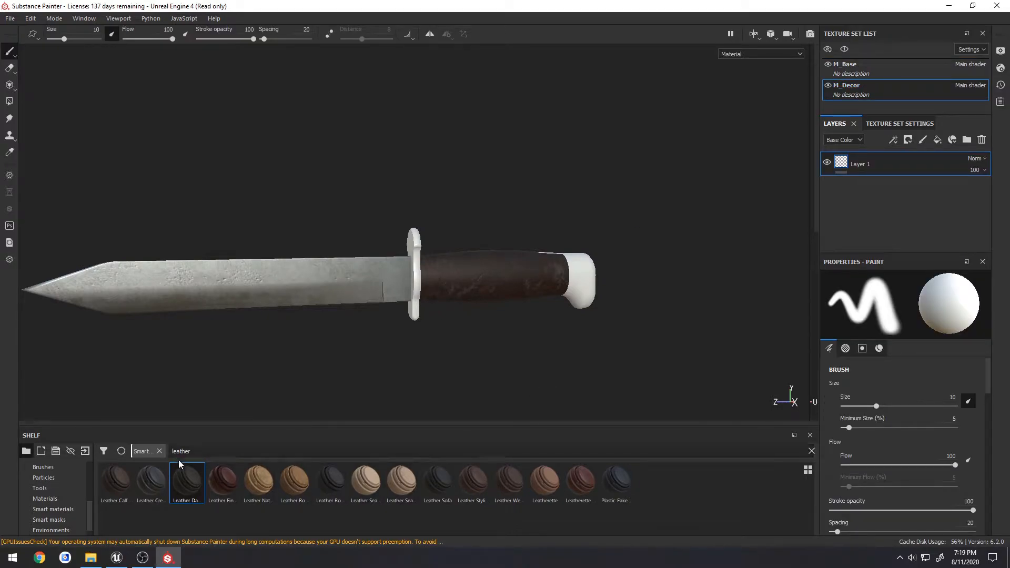
left_click(160, 452)
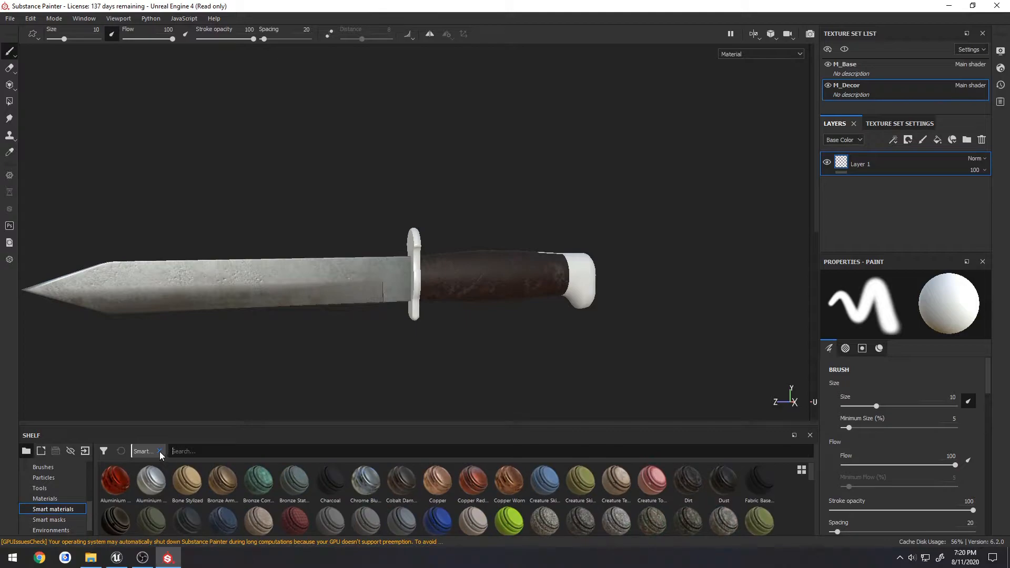
scroll(427, 500, "up", 1)
scroll(313, 490, "down", 2)
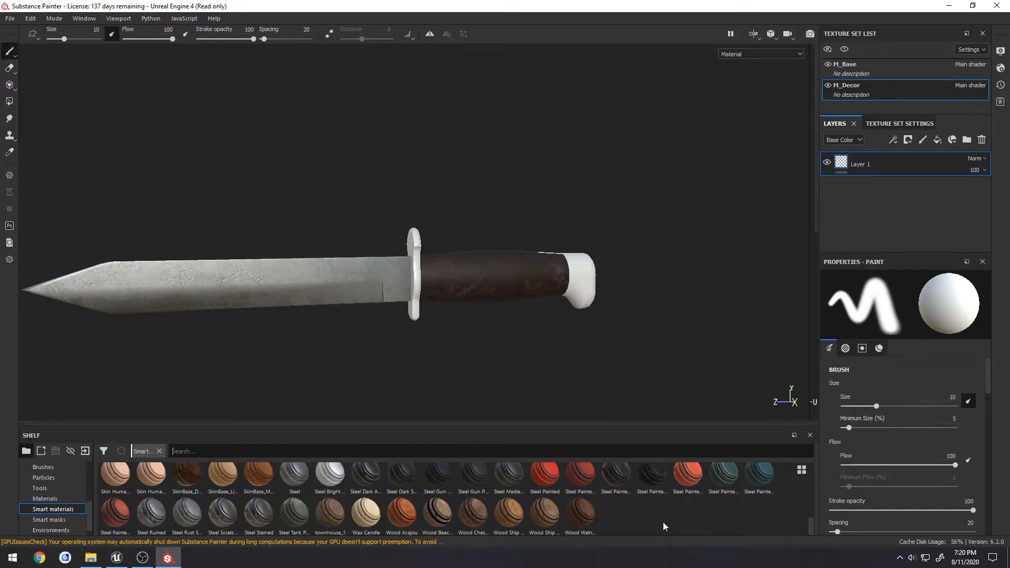
Try the Steel Bright Layered smart material on the guard and pommel, inspect it up close, and remove it.
mouse_move(365, 474)
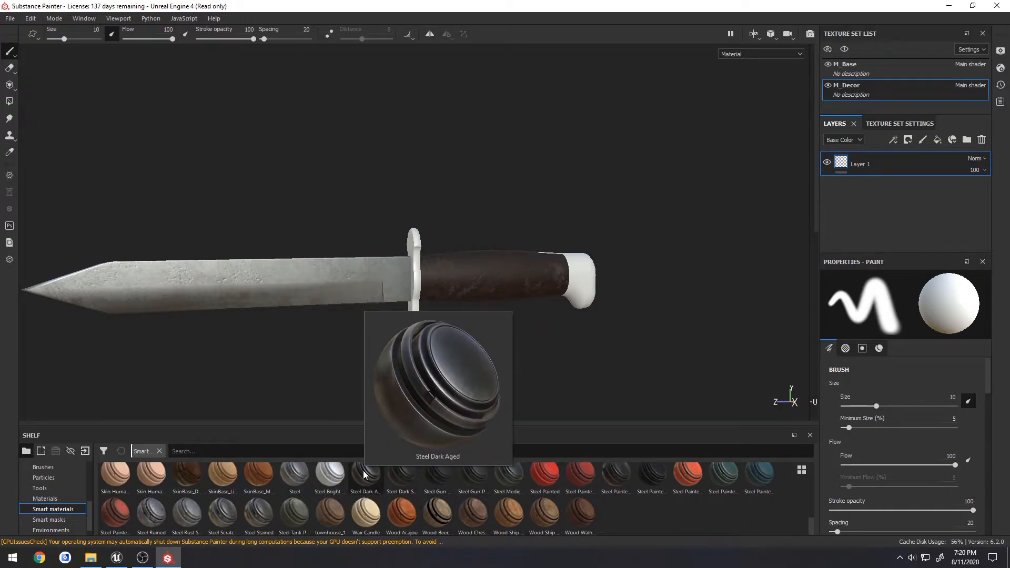
mouse_move(405, 477)
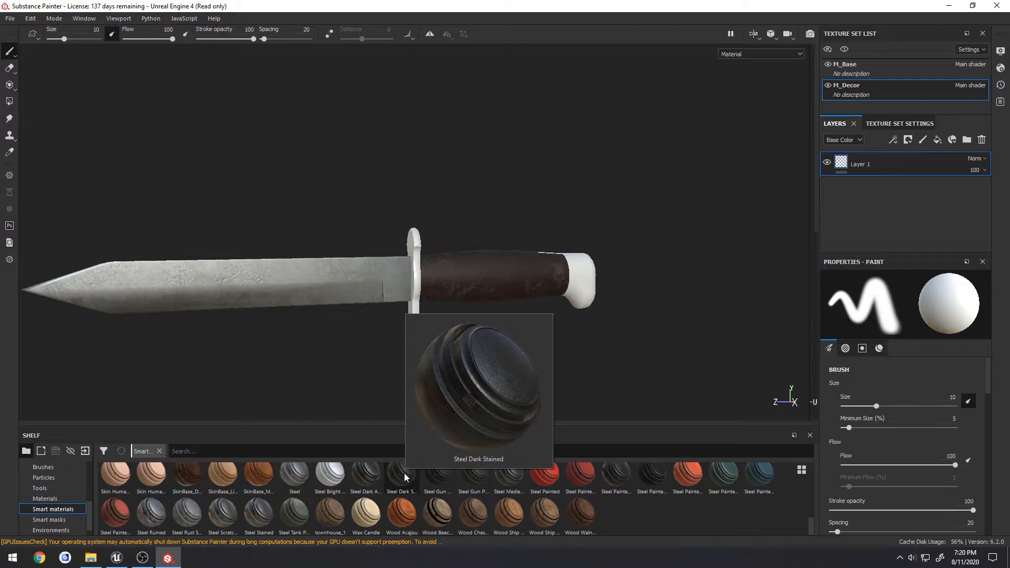
left_click_drag(328, 479, 865, 154)
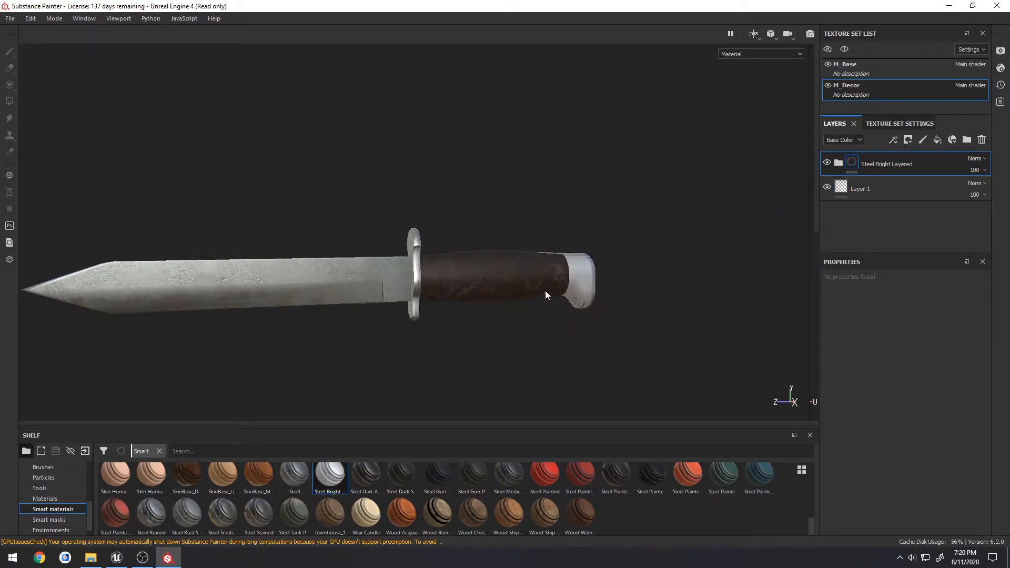
left_click(527, 290)
mouse_move(515, 289)
left_mouse_down("alt")
mouse_move(307, 313)
mouse_move(451, 289)
mouse_move(388, 266)
mouse_move(361, 286)
mouse_move(642, 323)
mouse_move(779, 316)
mouse_move(605, 318)
left_mouse_up("alt")
scroll(486, 248, "up", 5)
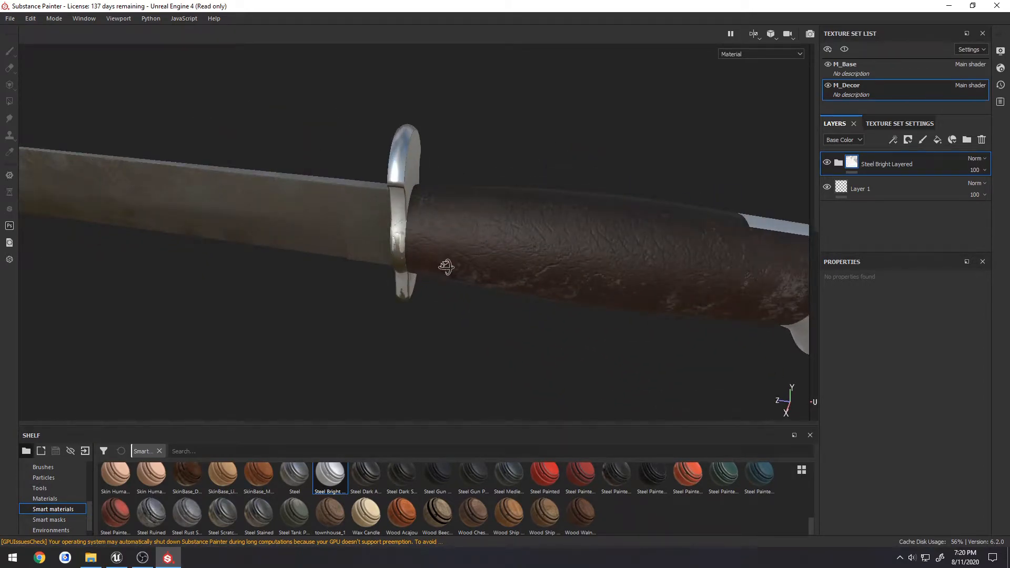
scroll(442, 263, "down", 5)
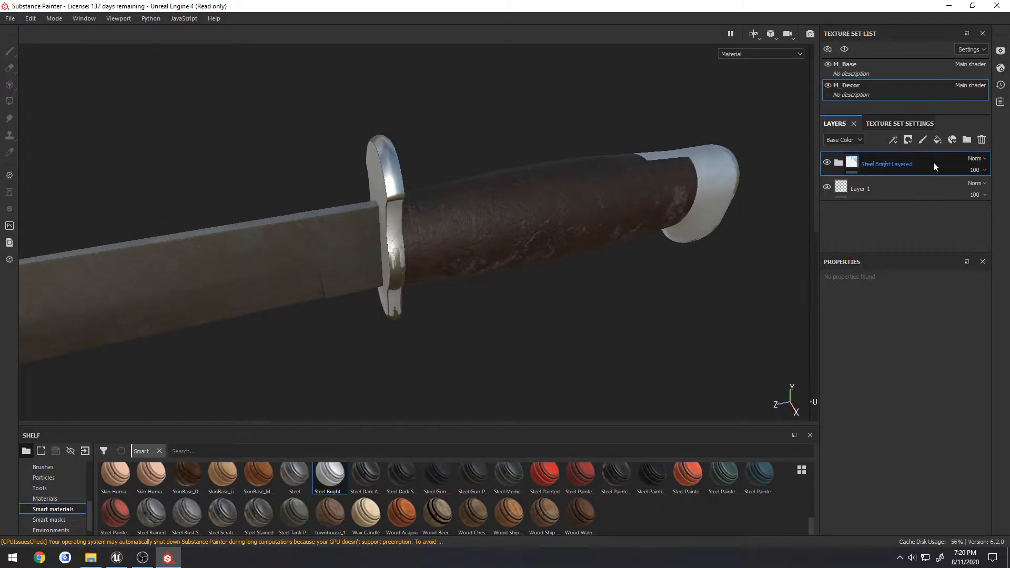
key("Delete")
Try the Steel Dark Stained smart material above Layer 1 in M_Decor, and remove it after checking the guard.
left_click_drag(411, 478, 874, 154)
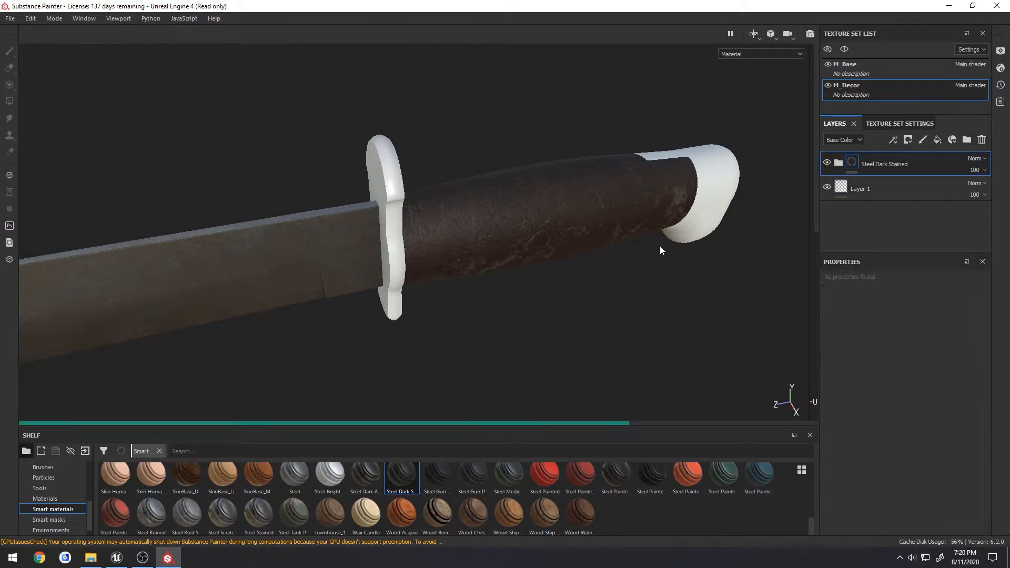
mouse_move(658, 251)
left_mouse_down("alt")
mouse_move(380, 221)
mouse_move(541, 253)
left_mouse_up("alt")
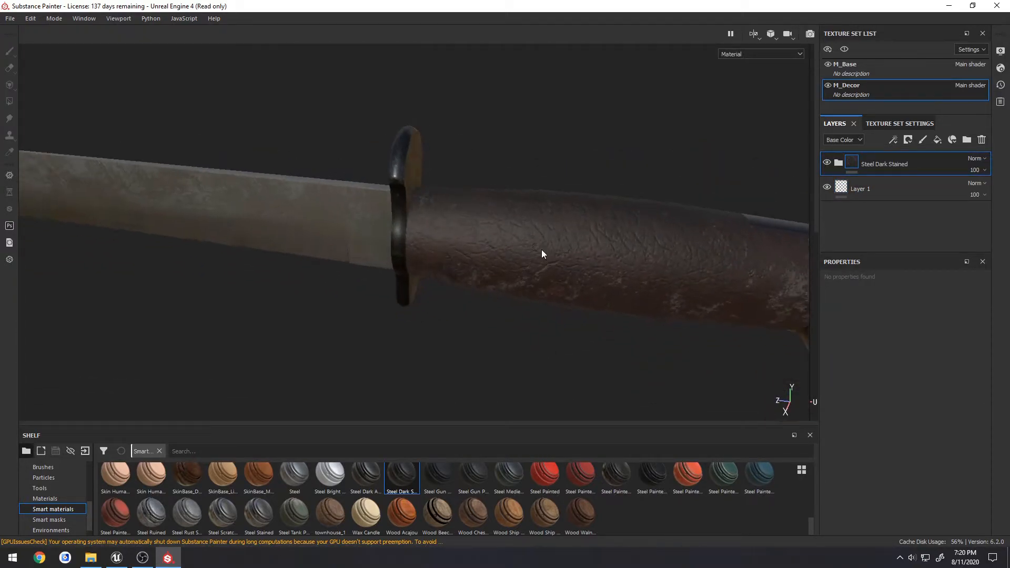
key("Delete")
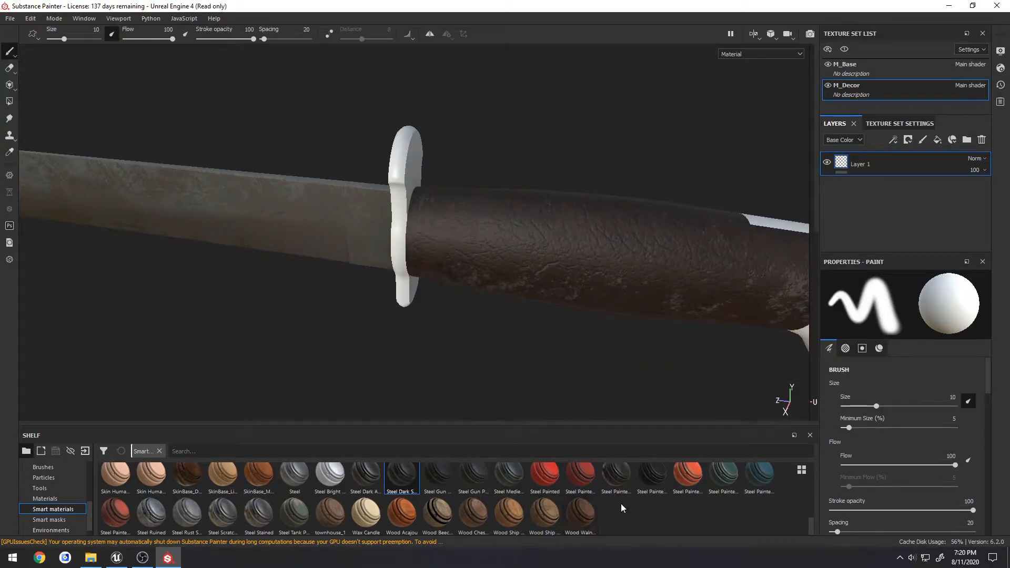
Add the Gold Damaged smart material above Layer 1 in M_Decor and check it on the guard and pommel.
mouse_move(623, 486)
scroll(656, 517, "up", 8)
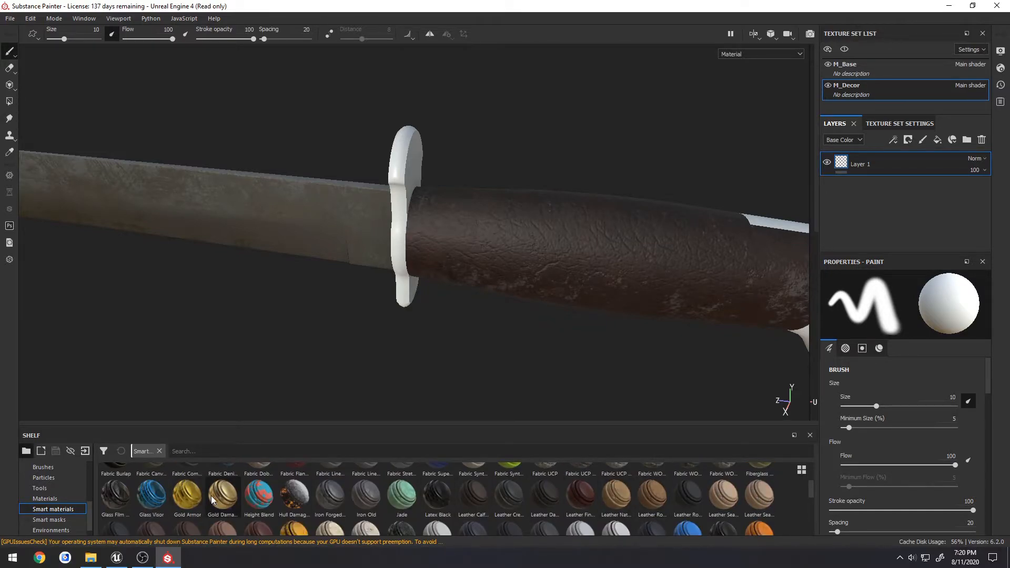
left_click_drag(221, 502, 871, 160)
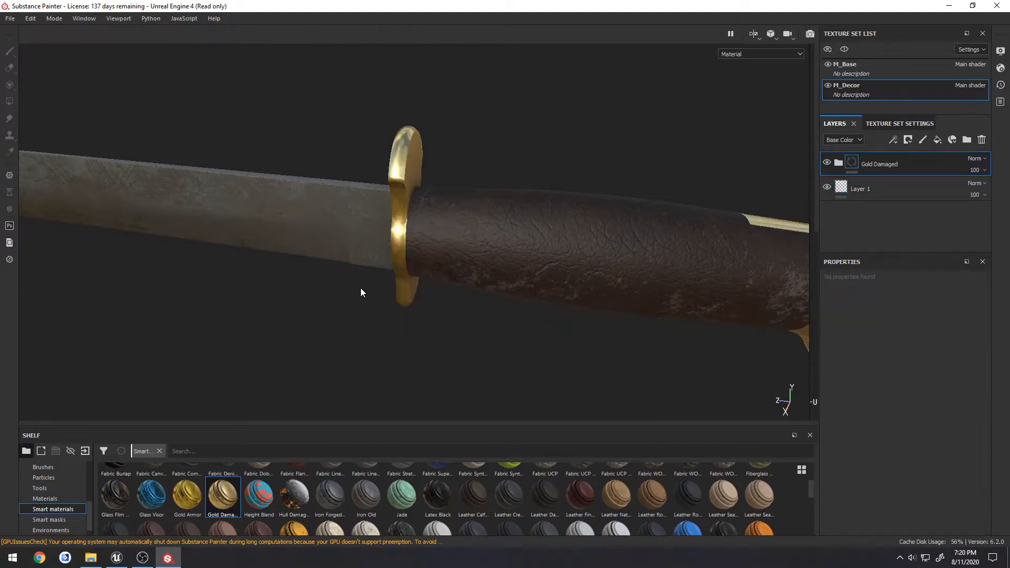
left_click_drag(361, 289, 553, 324, "alt")
middle_click_drag(554, 324, 569, 299, "alt")
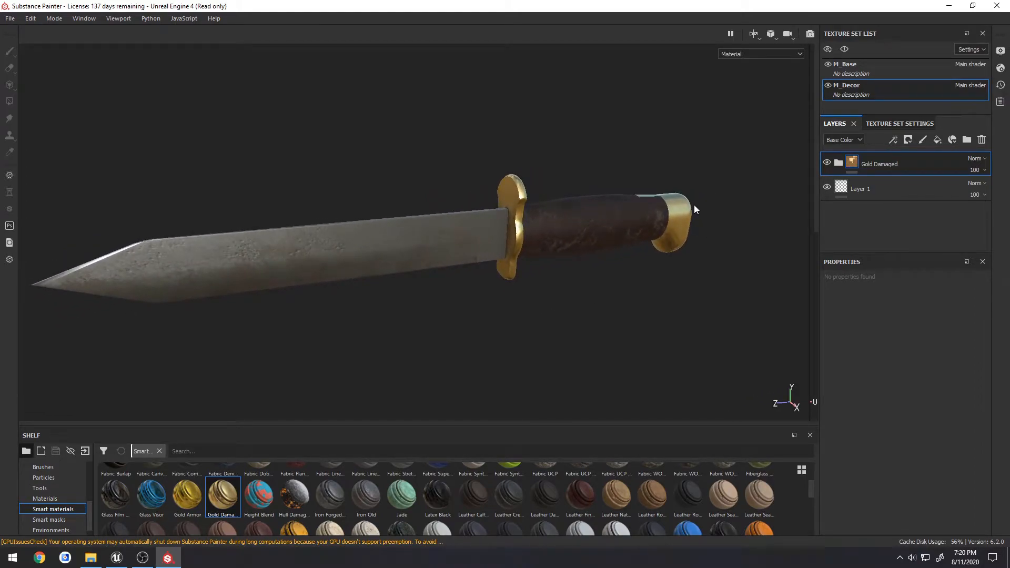
Switch to the M_Base texture set and collapse the Leather Damaged folder.
left_click(861, 68)
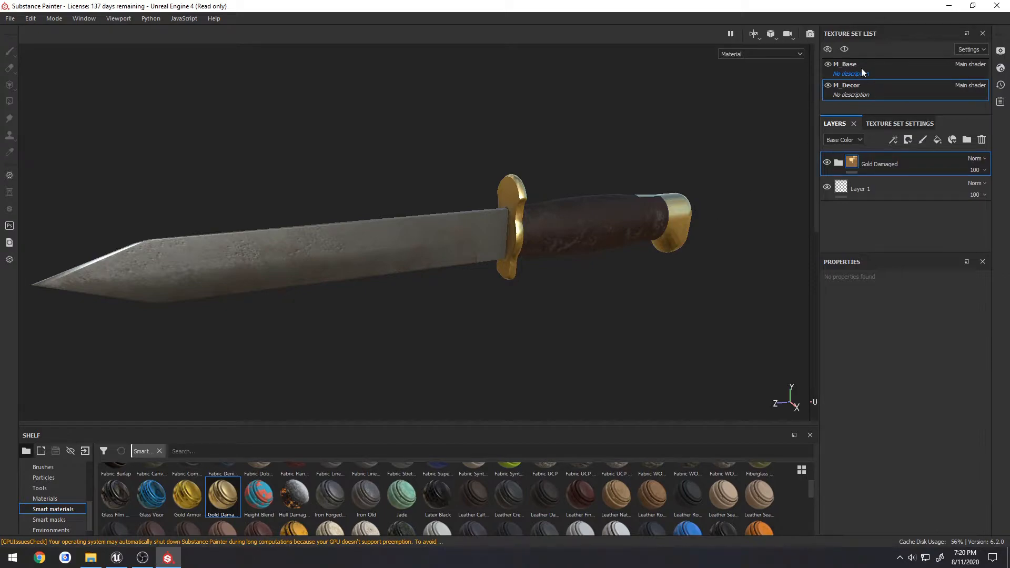
left_click(839, 162)
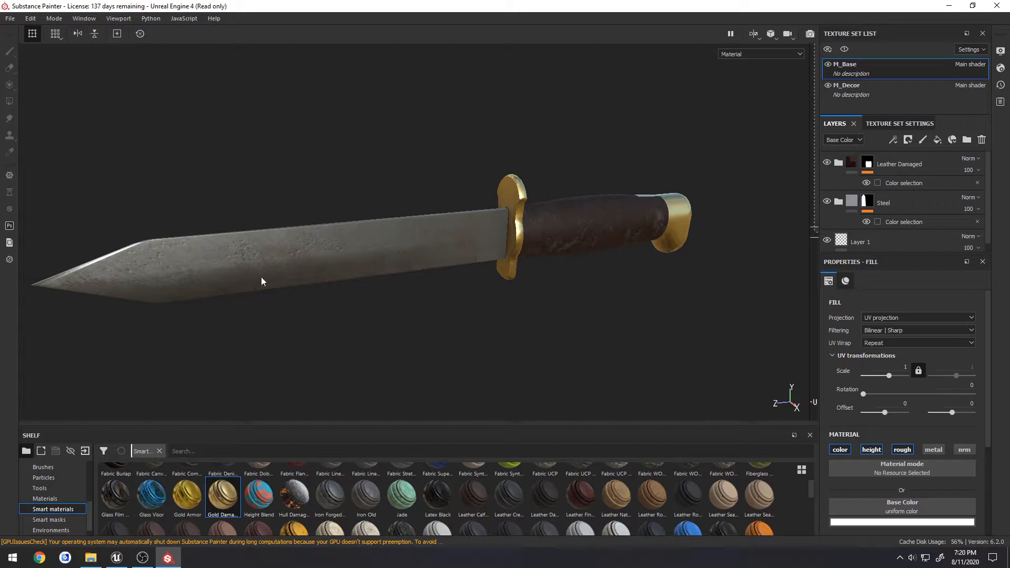
left_click_drag(261, 277, 231, 258, "alt")
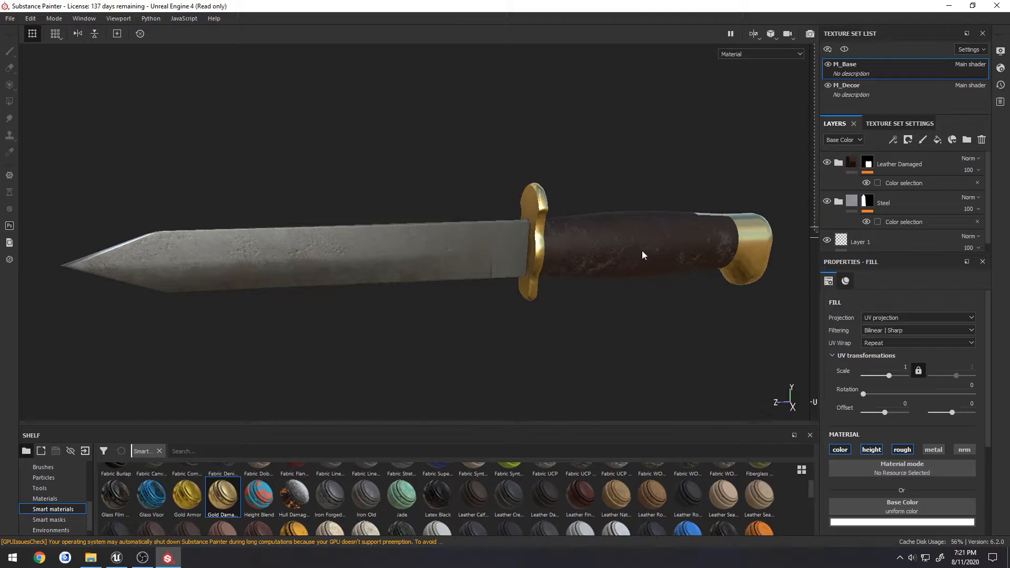
Add the Rust Fine material to M_Base and place it between the Leather Damaged and Steel folders.
left_click(53, 500)
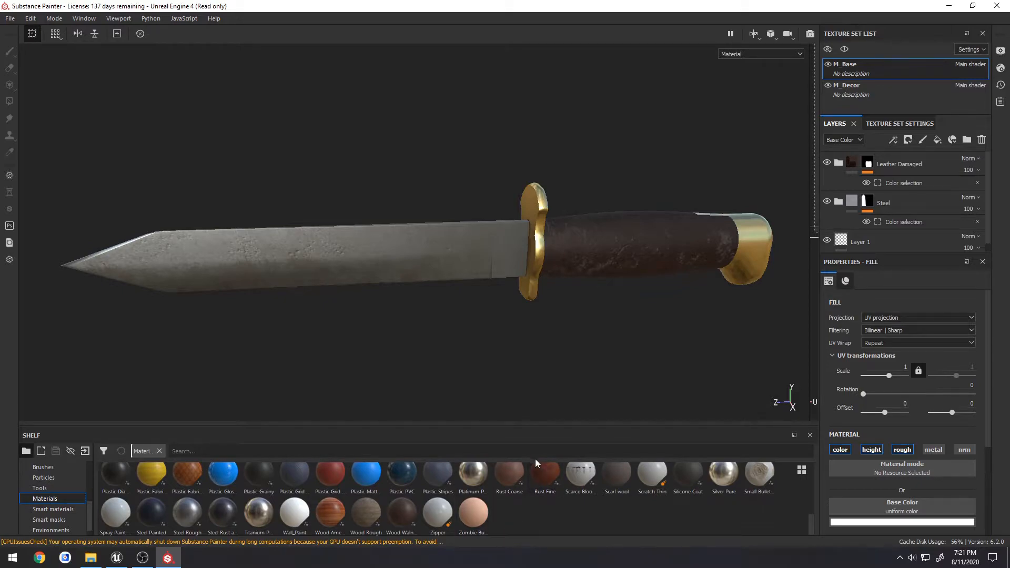
left_click_drag(539, 470, 886, 159)
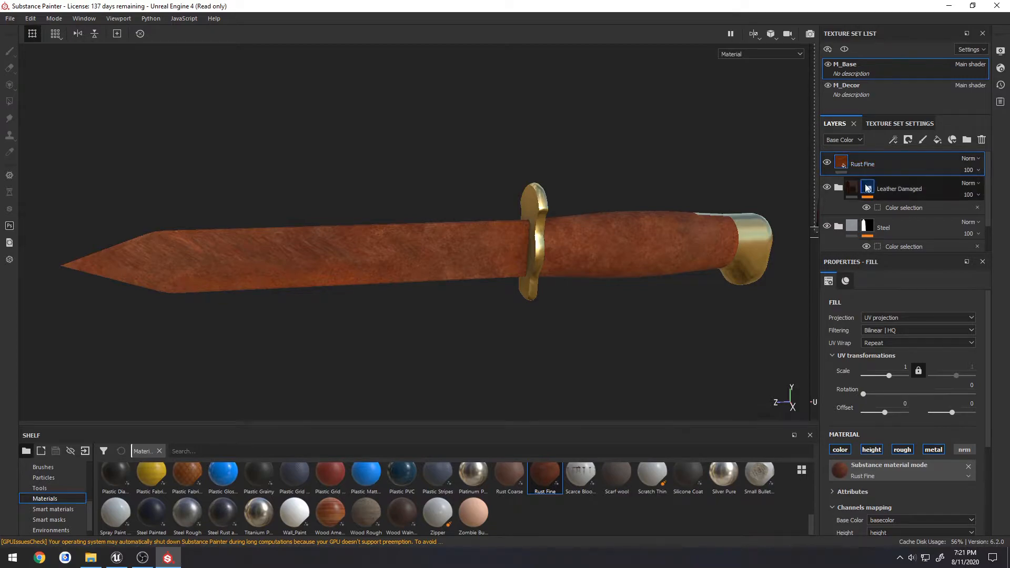
left_click_drag(861, 159, 867, 210)
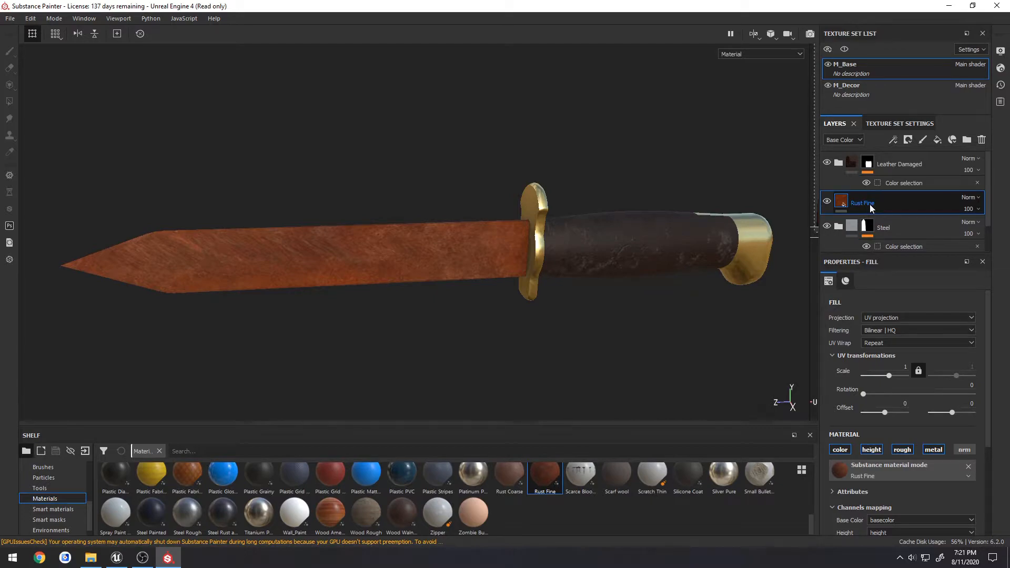
Give the Rust Fine layer a black mask and add a fill effect to that mask.
left_click_drag(734, 246, 535, 234, "alt")
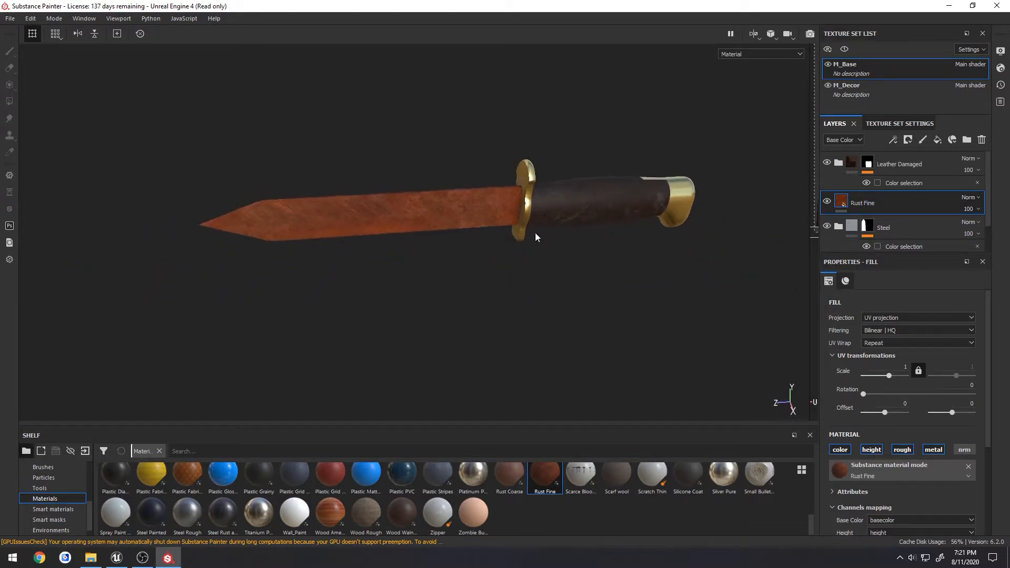
scroll(498, 229, "up", 3)
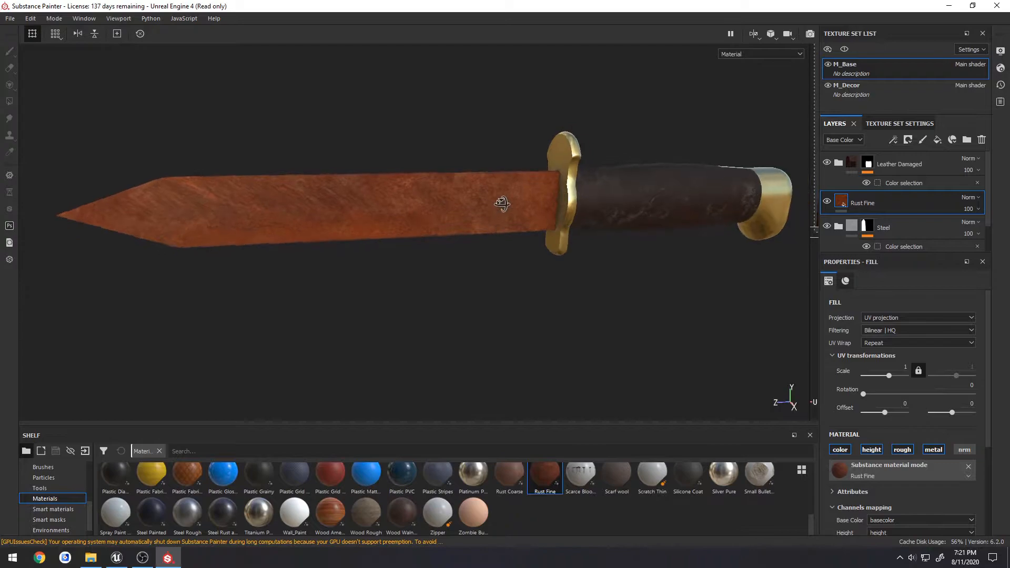
right_click(863, 205)
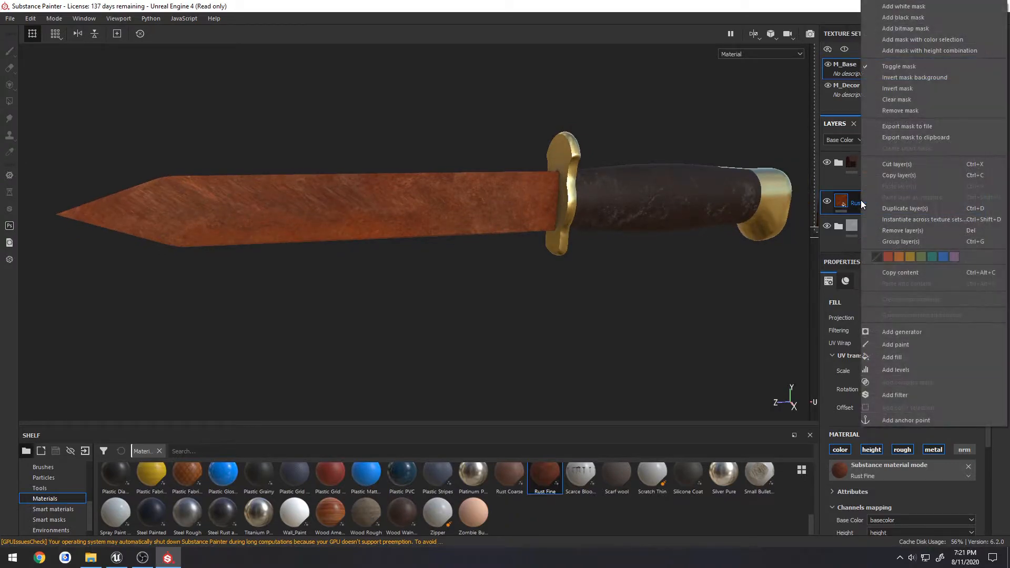
left_click(910, 16)
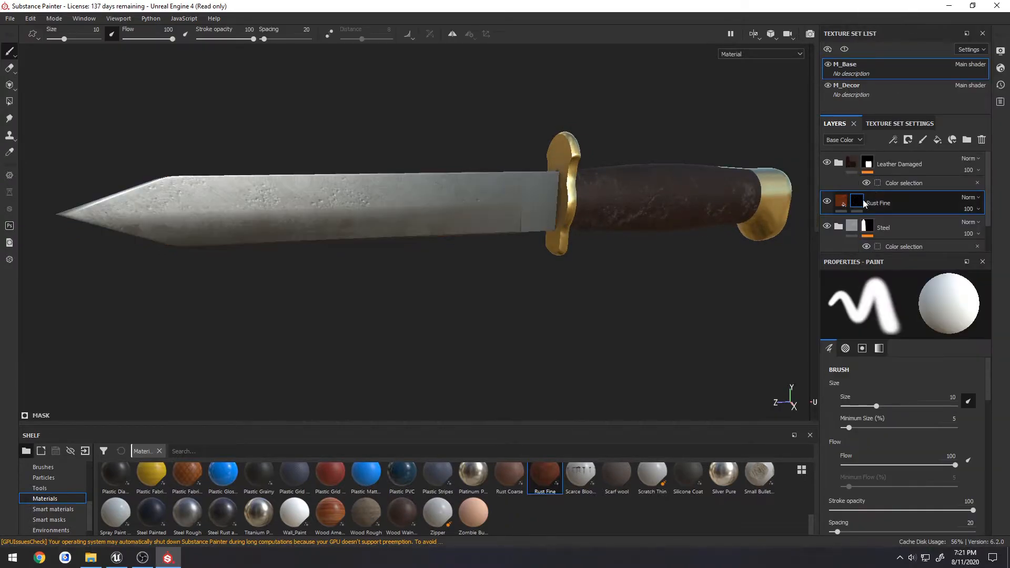
right_click(860, 202)
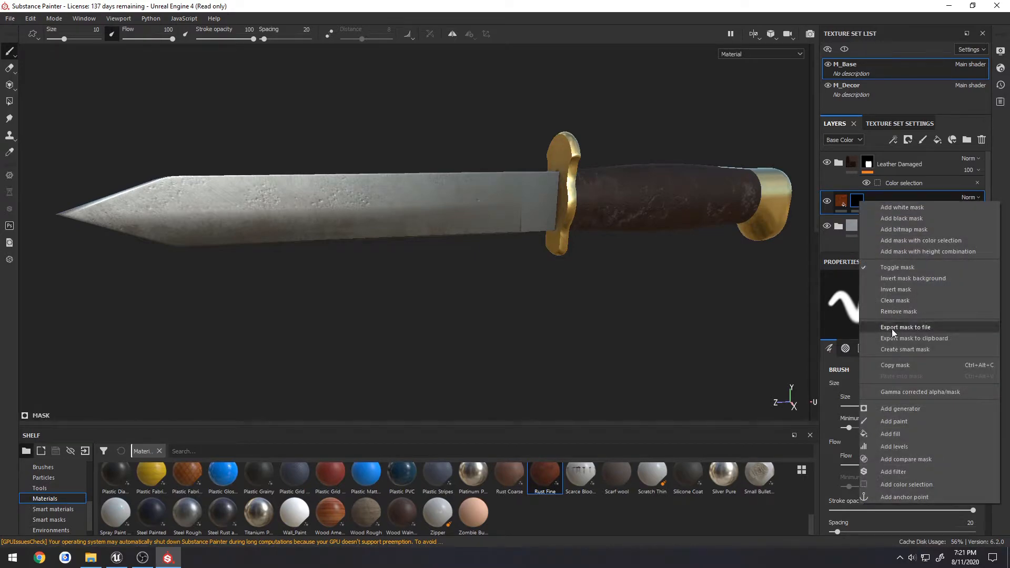
left_click(908, 434)
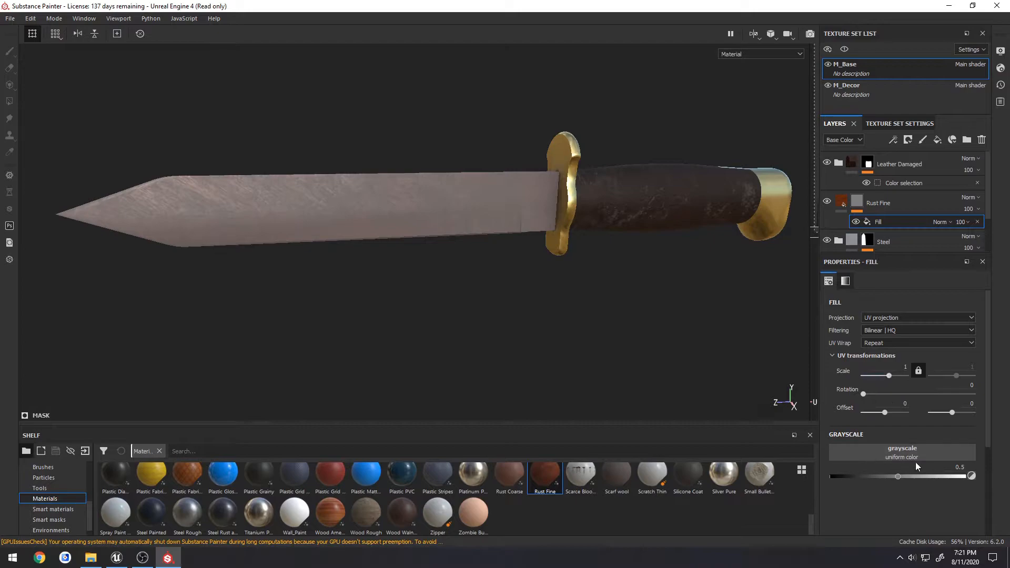
Search the procedural textures for rust and assign Grunge Stains Small Hollow to the mask fill's grayscale.
left_click(932, 452)
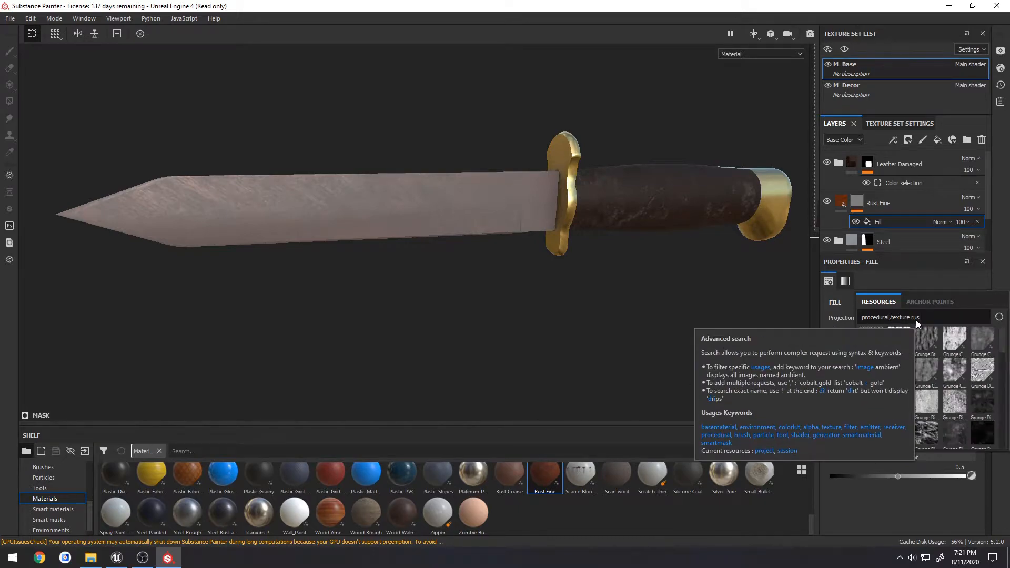
key("BackSpace")
key("BackSpace")
key("BackSpace")
key("BackSpace")
key("BackSpace")
scroll(957, 379, "down", 10)
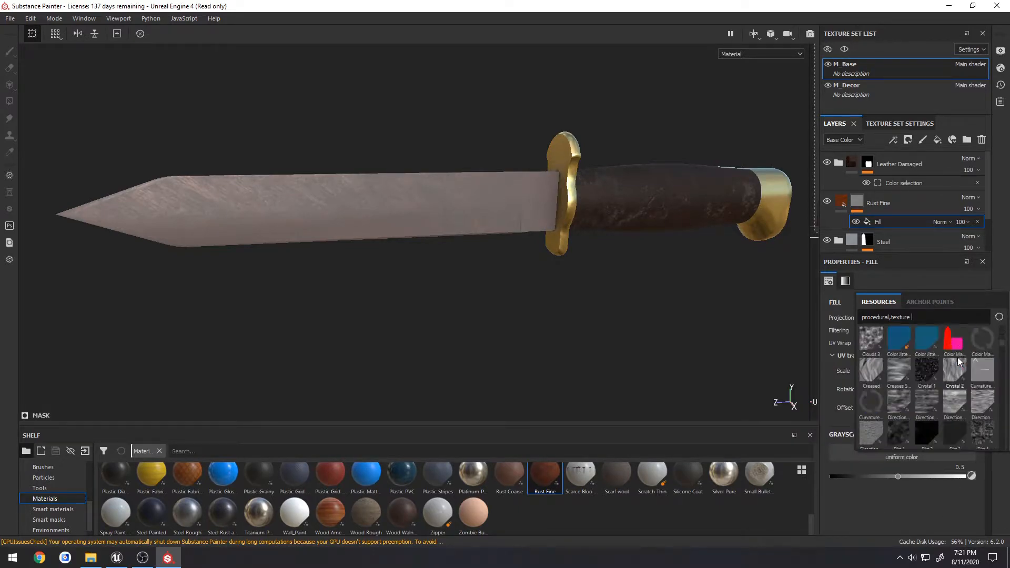
mouse_move(957, 358)
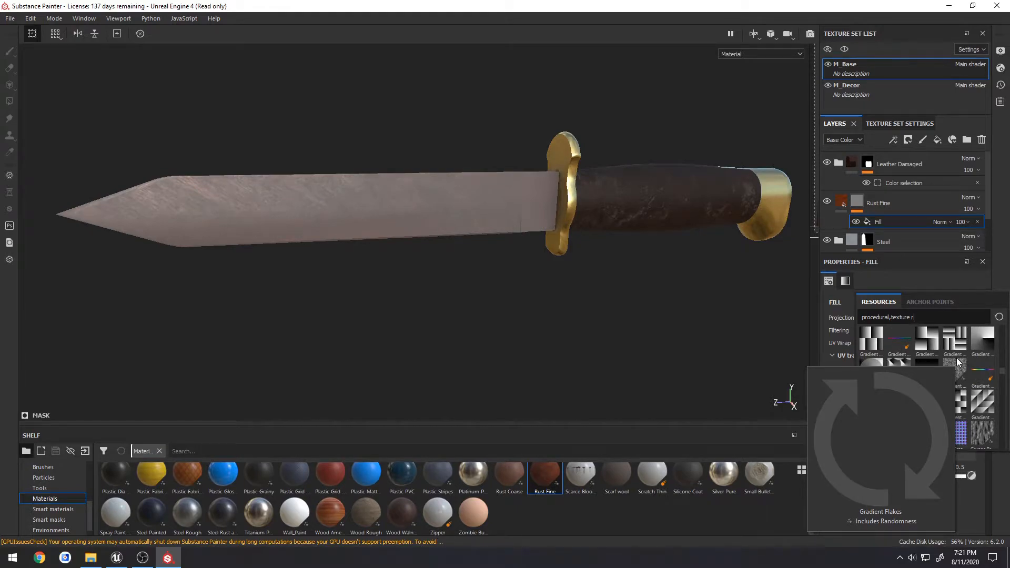
type("ust")
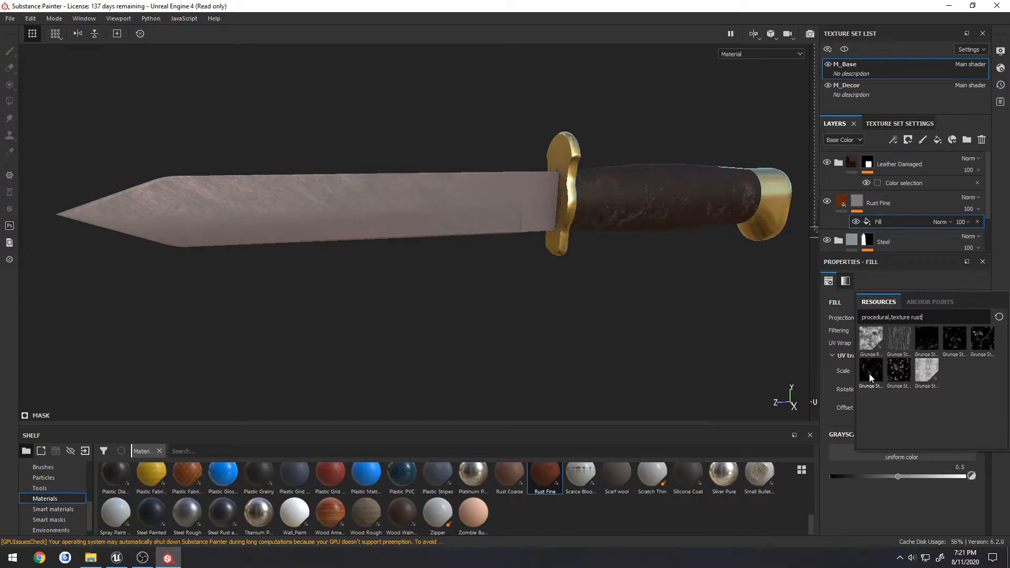
mouse_move(870, 374)
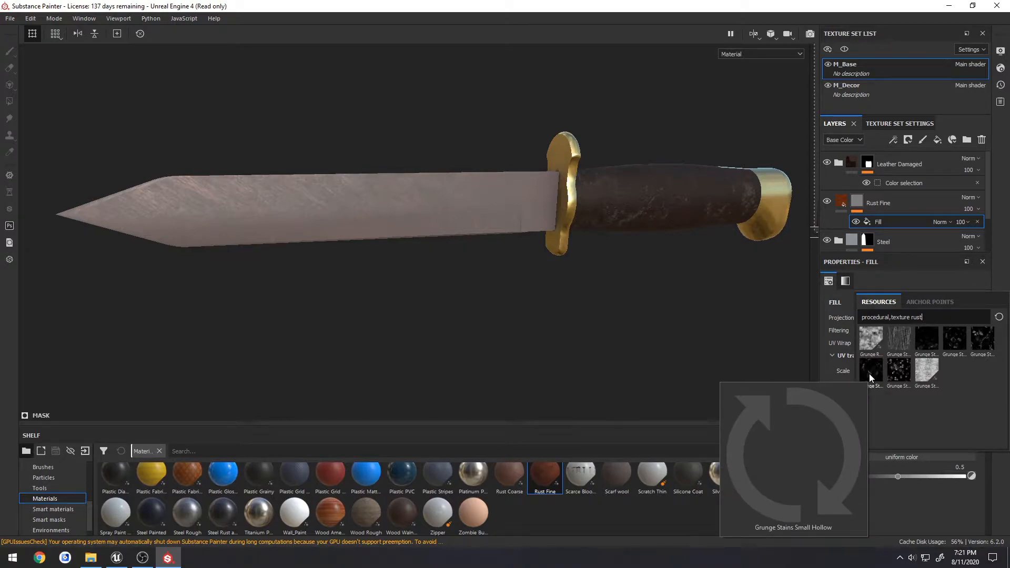
left_click(870, 374)
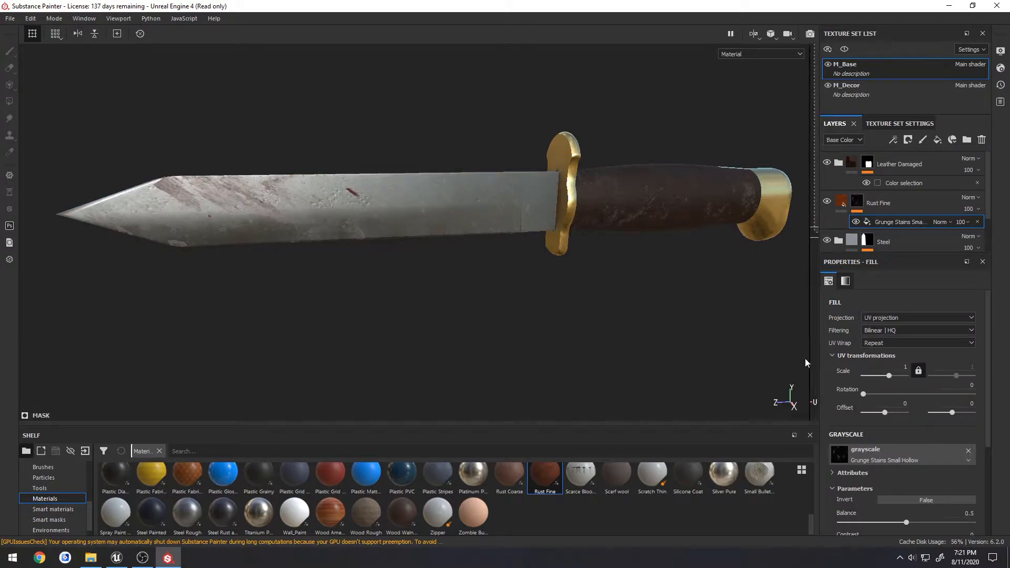
Examine the rust stains on the blade and the mask fill's grayscale attributes and parameters.
scroll(330, 256, "up", 3)
left_click_drag(330, 256, 501, 289, "alt")
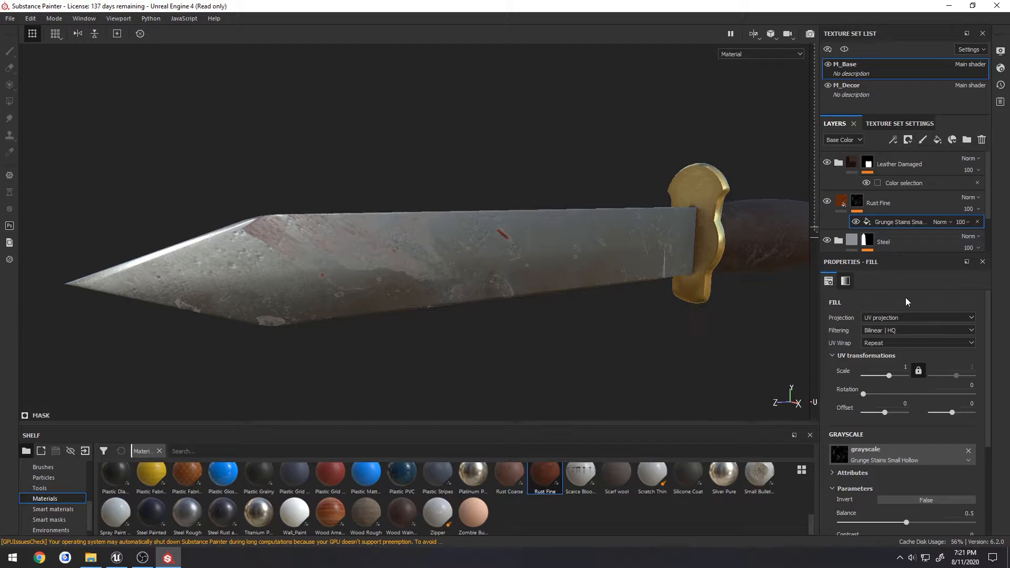
scroll(905, 298, "down", 2)
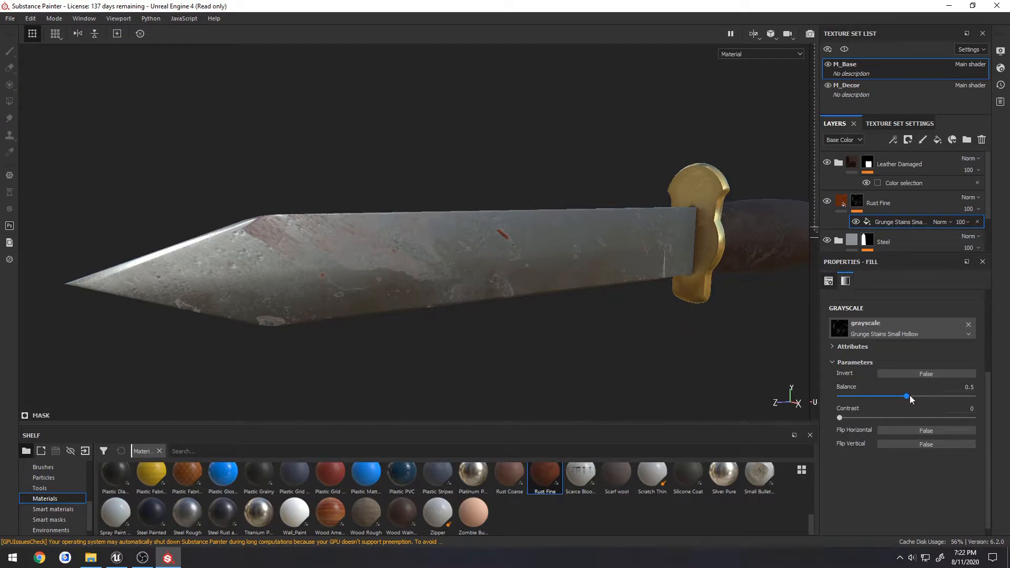
left_click(833, 347)
left_click(833, 347)
scroll(858, 358, "up", 2)
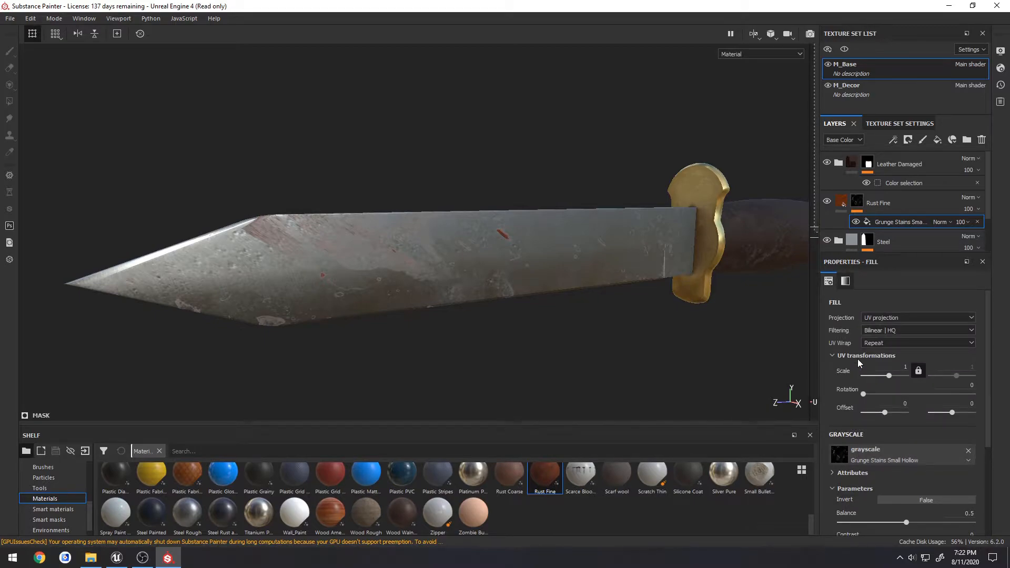
Select the Rust Fine layer's mask and set the brush size to 7.56.
left_click(889, 200)
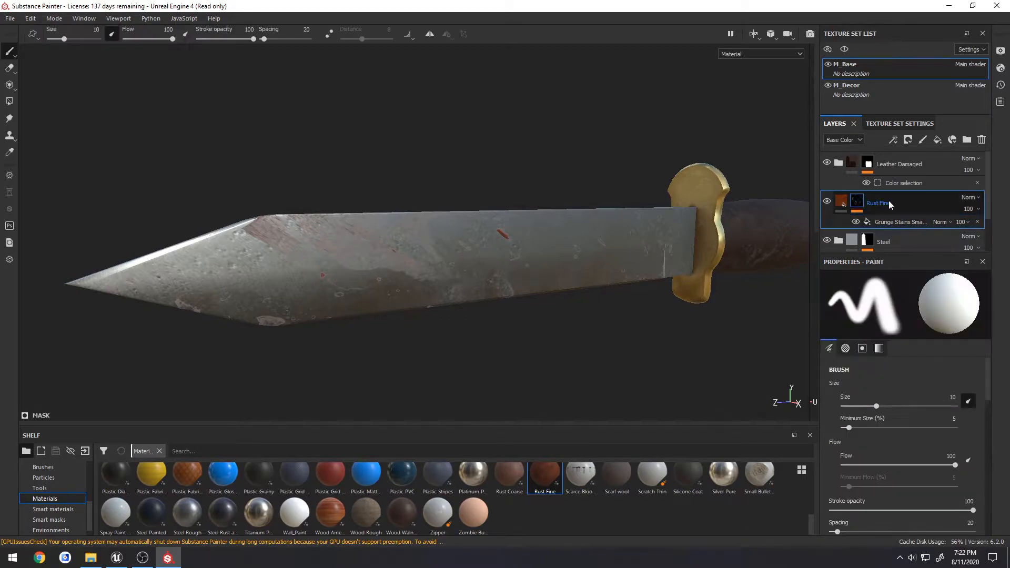
scroll(877, 418, "down", 1)
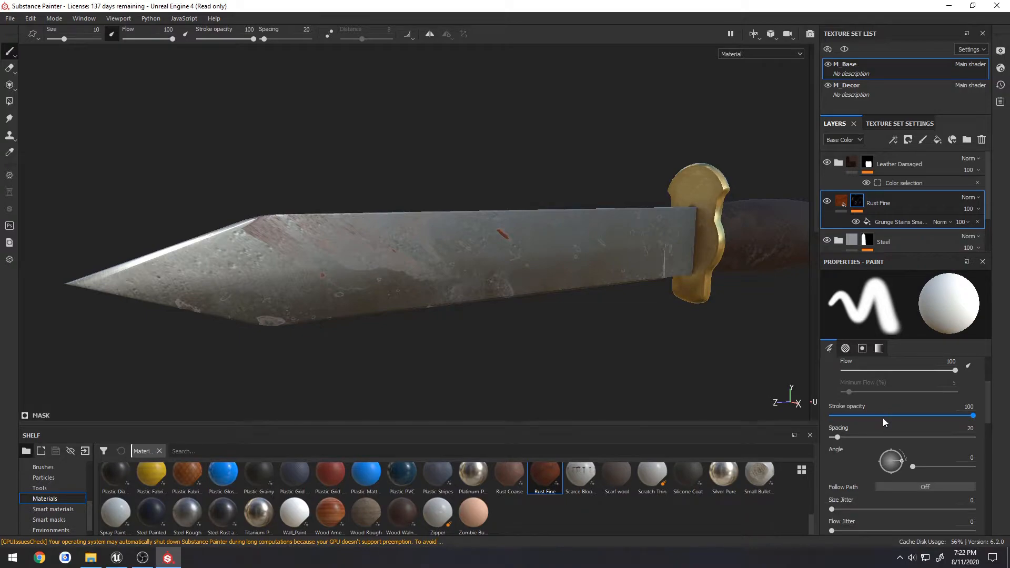
scroll(860, 431, "up", 3)
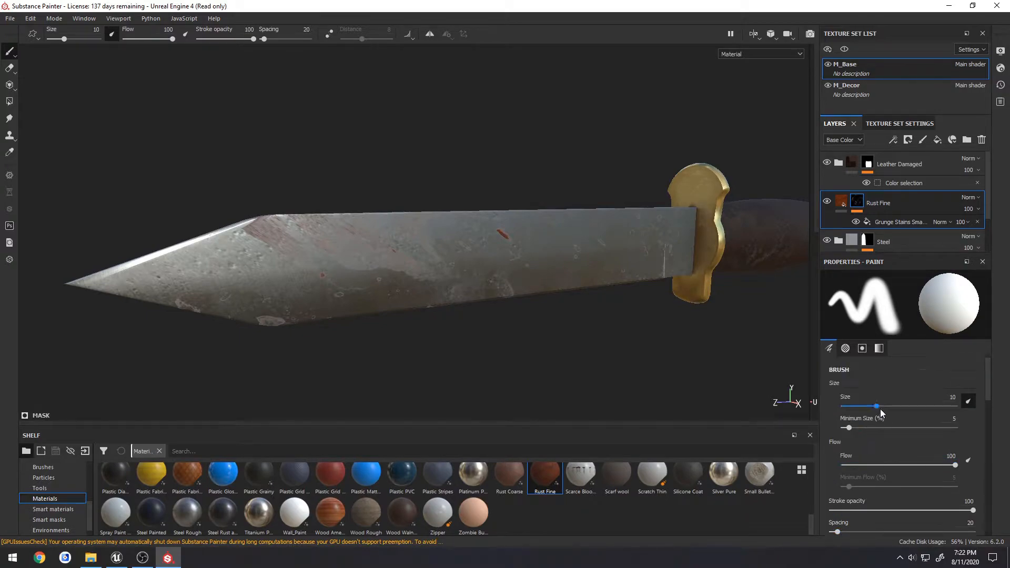
mouse_move(879, 406)
left_mouse_down()
mouse_move(924, 408)
mouse_move(852, 407)
mouse_move(871, 403)
left_mouse_up()
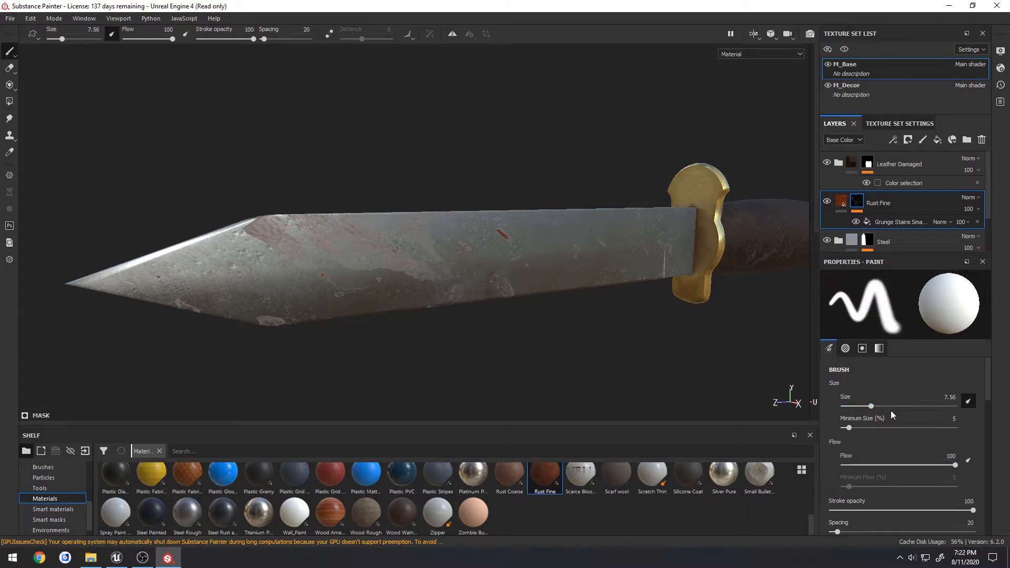
scroll(891, 411, "down", 2)
Change the Rust Color of the Rust Fine layer's material to a muted red.
left_click(843, 202)
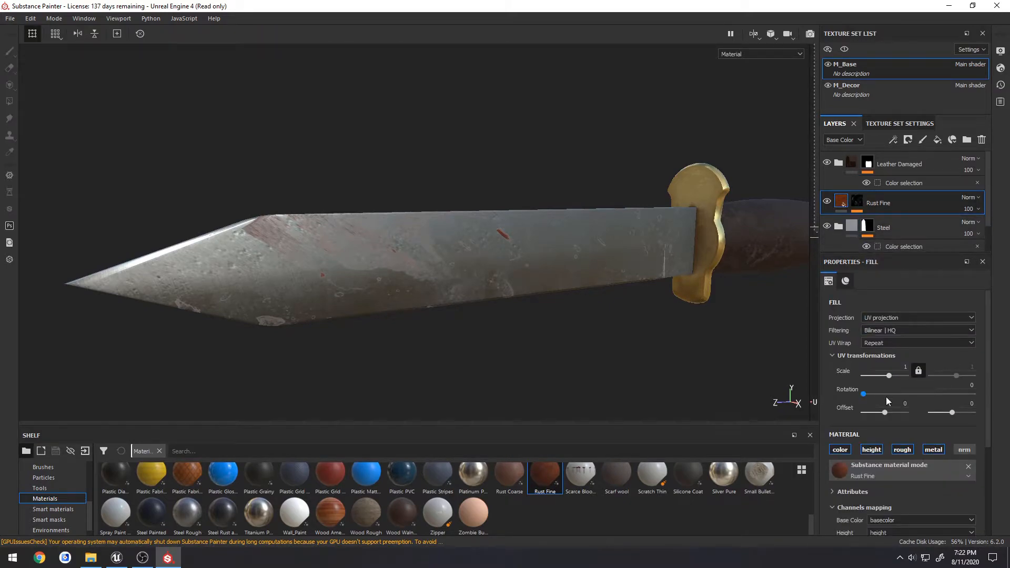
scroll(898, 430, "down", 4)
left_click(917, 492)
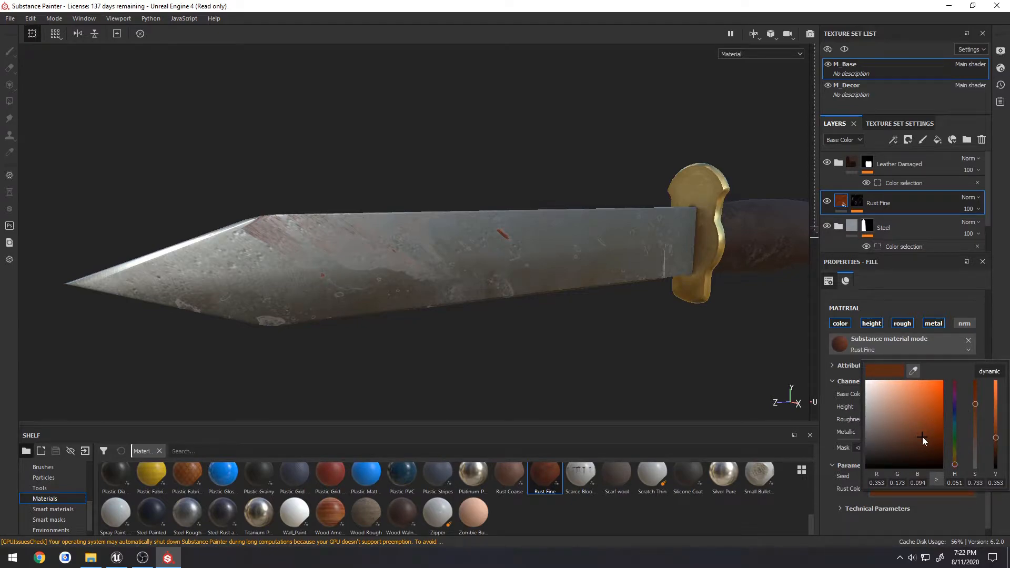
left_click_drag(923, 437, 933, 407)
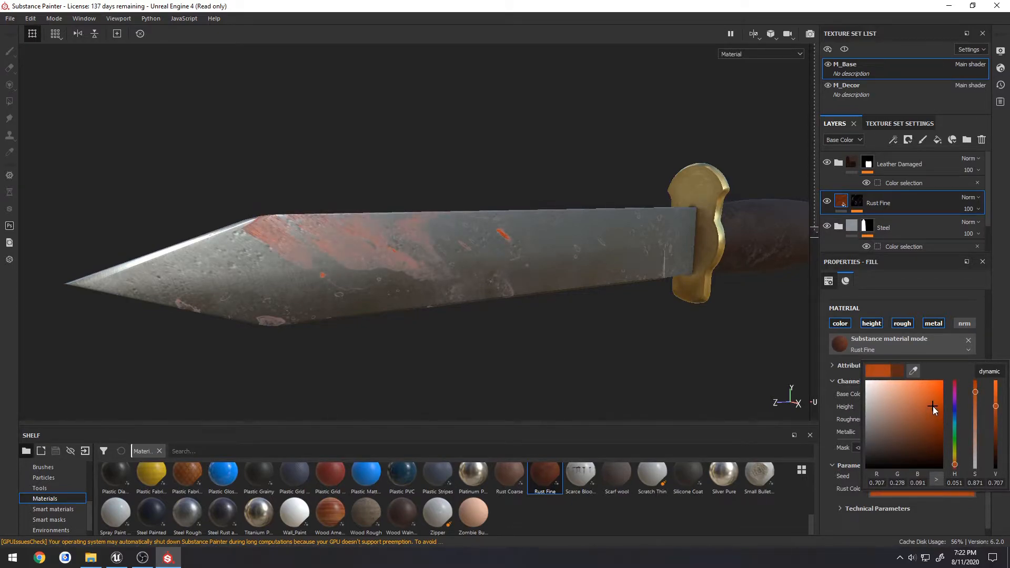
left_click(955, 380)
left_click(955, 381)
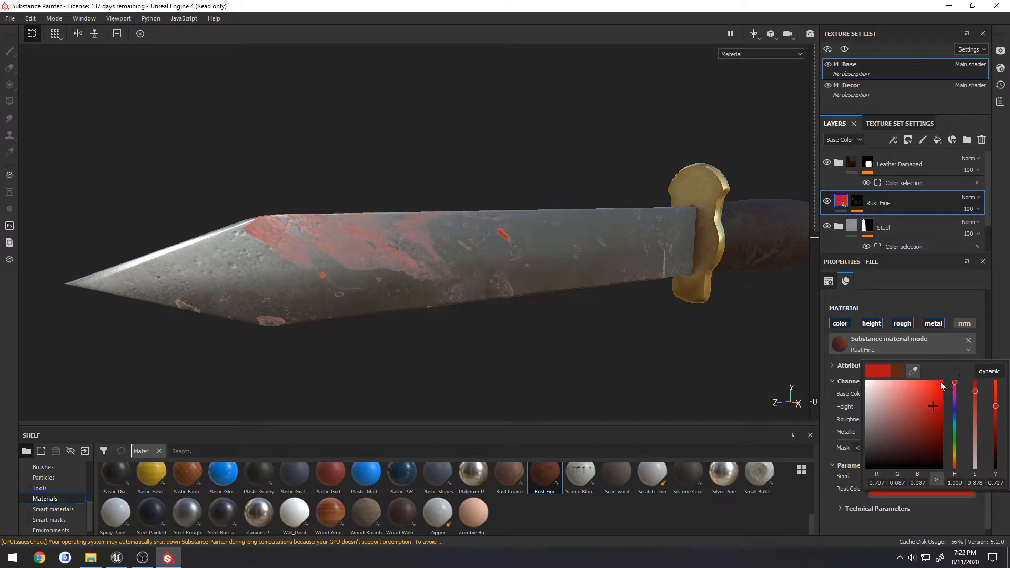
left_click_drag(932, 408, 921, 421)
left_click_drag(458, 326, 568, 316, "alt")
right_click(877, 205)
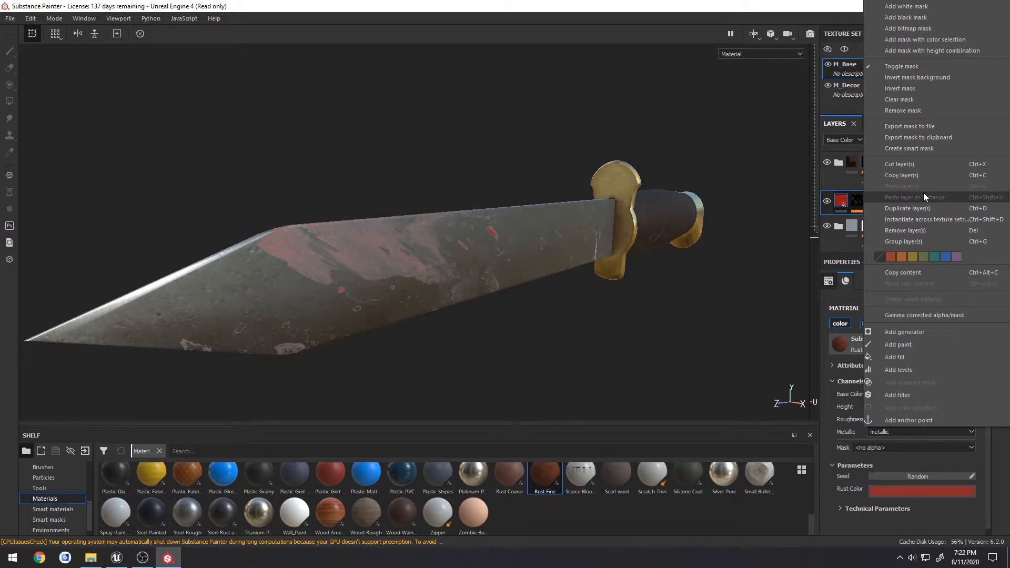
left_click(607, 351)
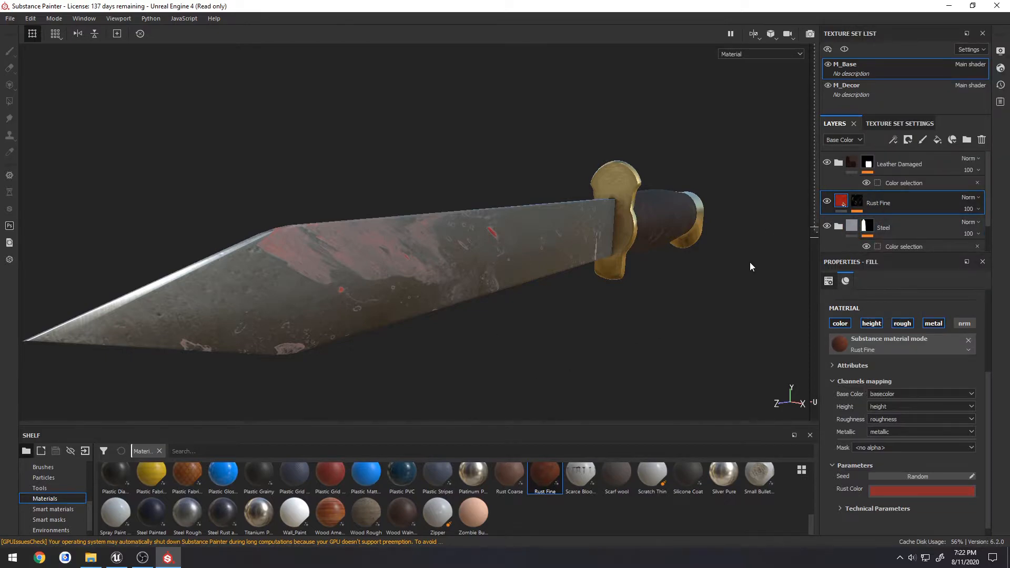
left_click_drag(751, 266, 684, 300, "alt")
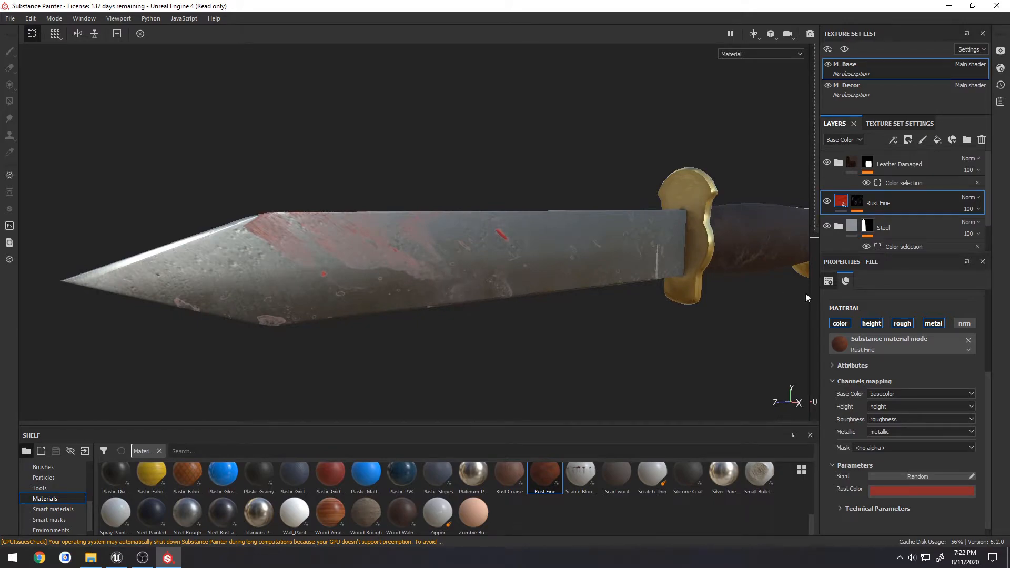
Try a UV scale of 128 on the Rust Fine material and inspect the blade's rust up close.
scroll(898, 402, "down", 1)
scroll(896, 405, "up", 4)
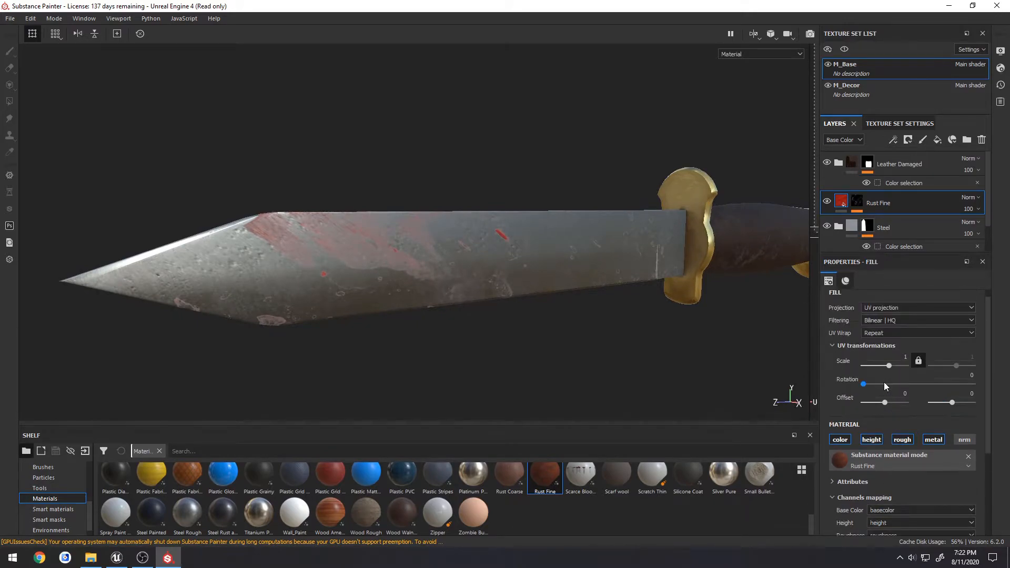
left_click_drag(890, 368, 906, 365)
scroll(358, 288, "up", 2)
scroll(359, 288, "up", 5)
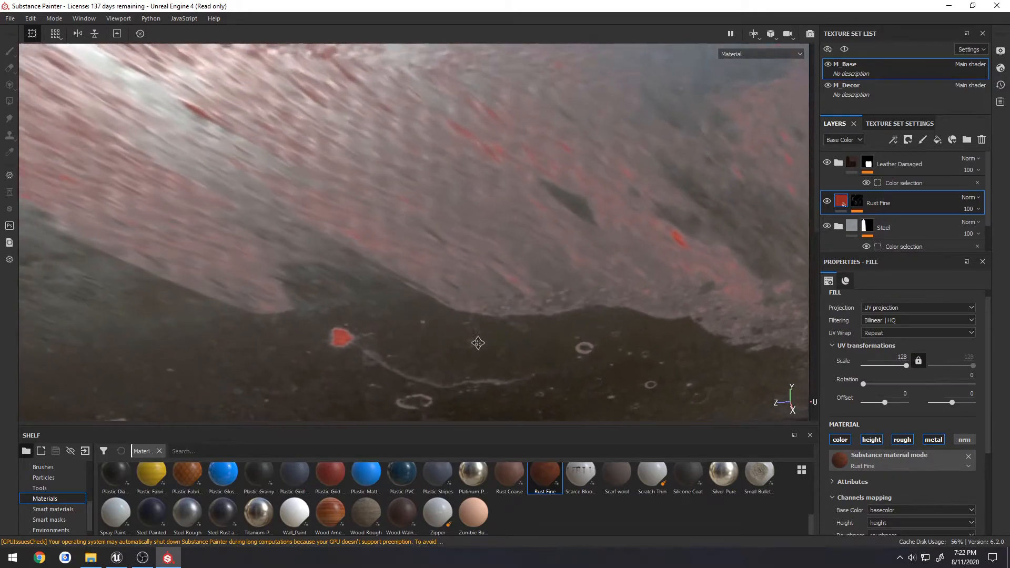
middle_click_drag(478, 343, 498, 345, "alt")
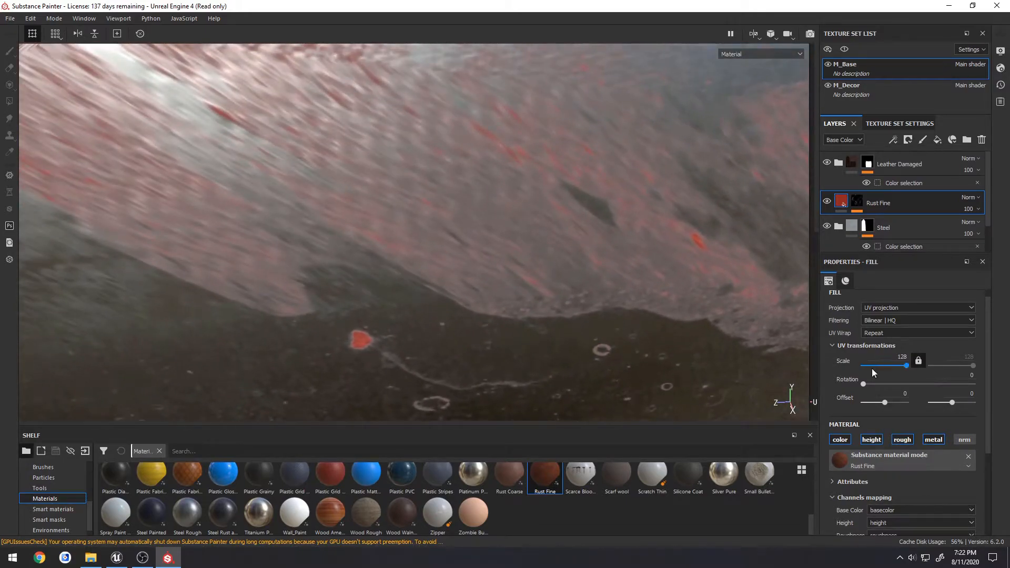
Try a UV scale of -13.72 on the Rust Fine material, and reset the scale to 1.
left_click_drag(906, 365, 877, 367)
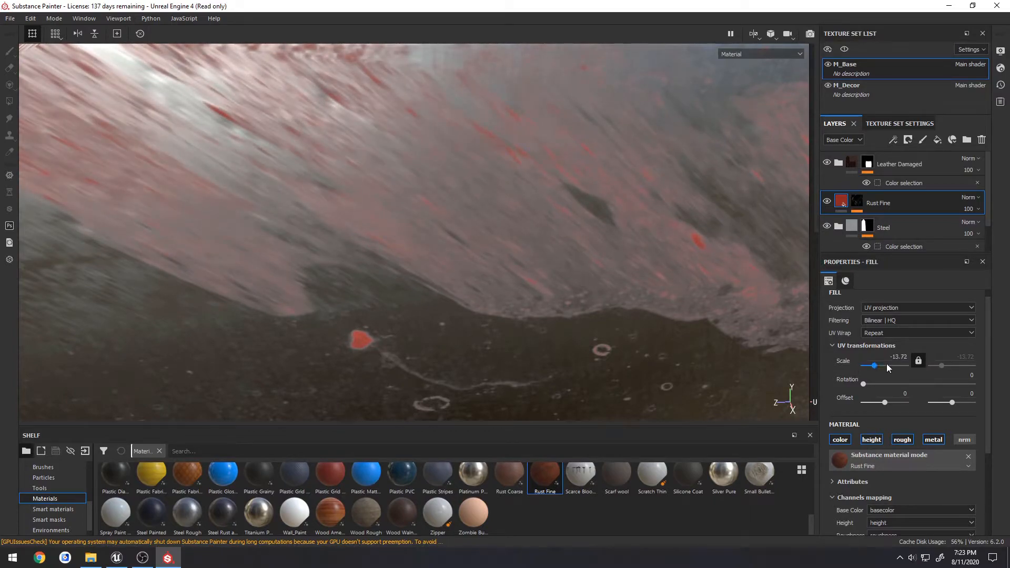
type("1")
key("Return")
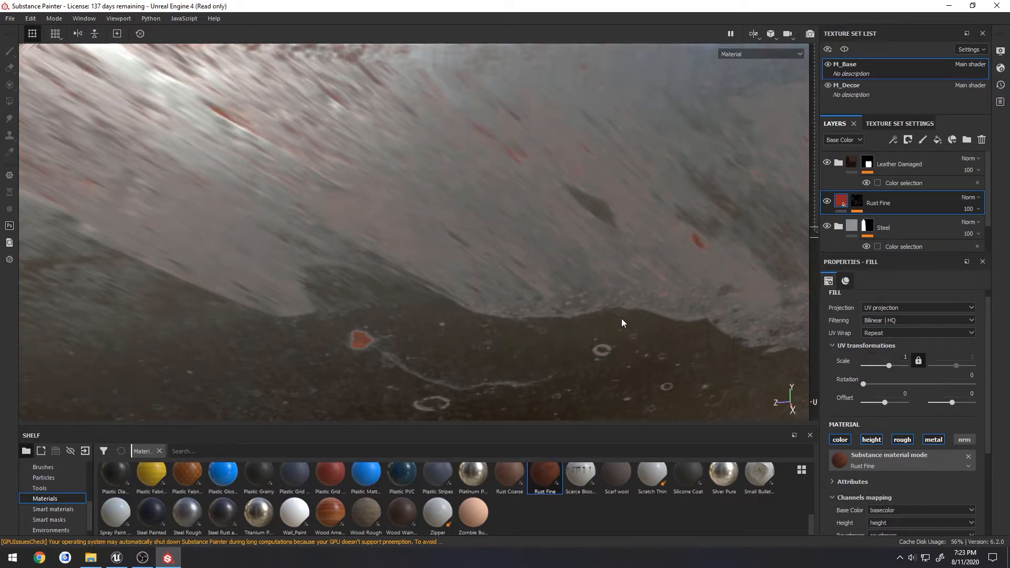
Try a slight UV rotation on the Rust Fine material and undo it.
scroll(626, 316, "up", 3)
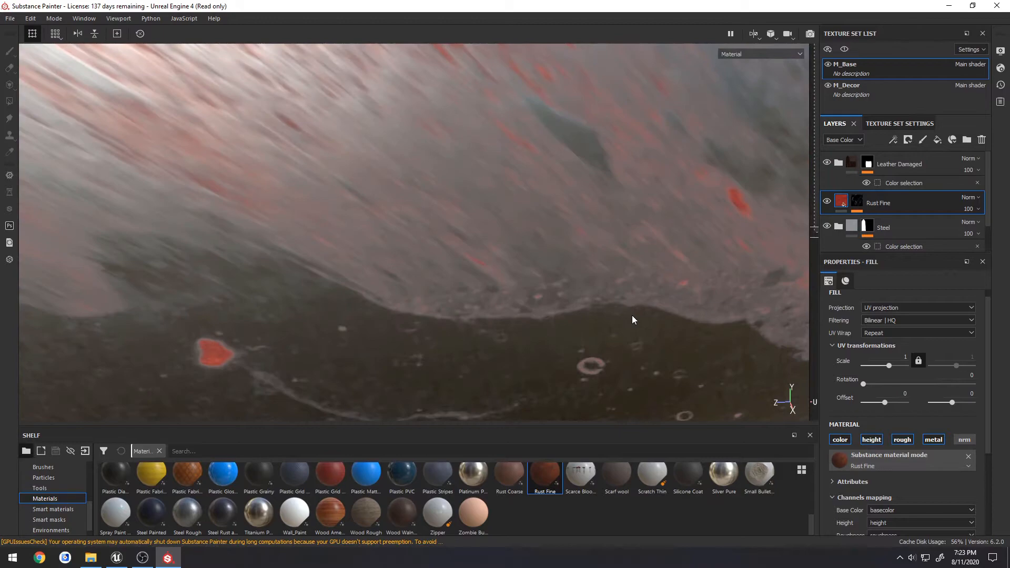
scroll(632, 304, "down", 6)
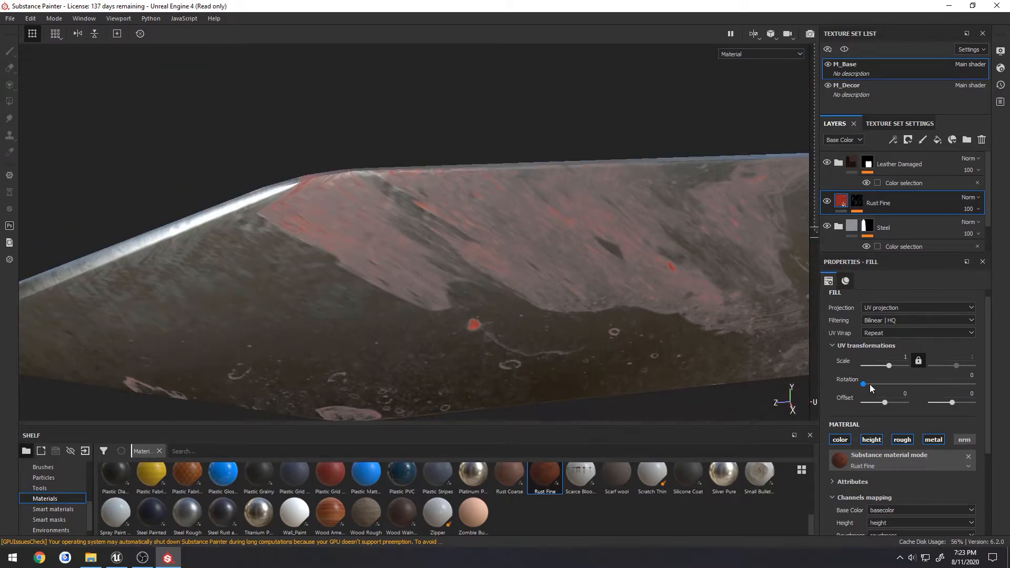
left_click_drag(865, 384, 867, 385)
key("ctrl+z")
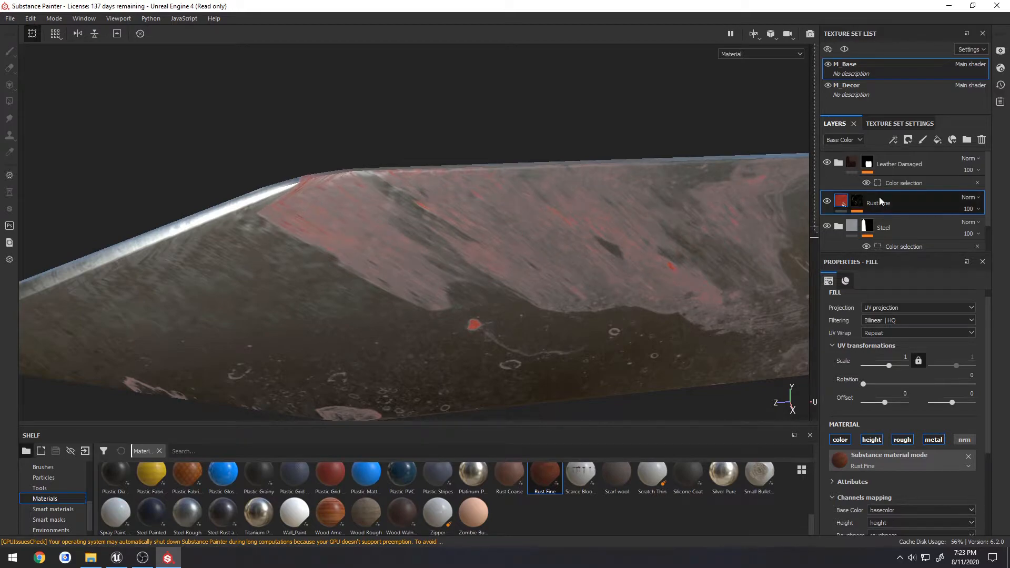
Try Grunge Stains Heavy as the grayscale of the Rust Fine mask's fill effect and inspect the blade.
left_click(861, 202)
left_click(889, 223)
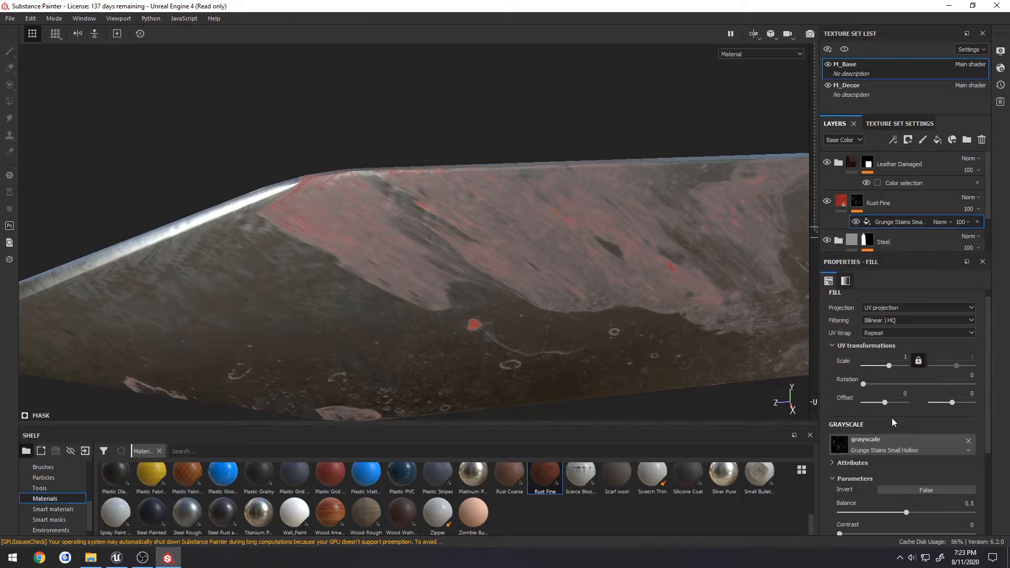
scroll(889, 417, "down", 1)
left_click(850, 411)
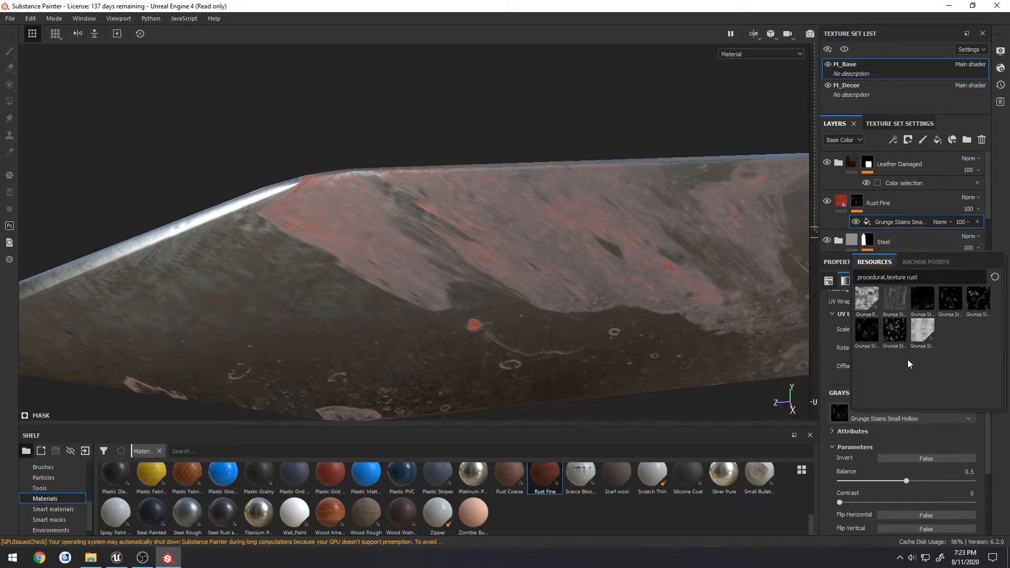
left_click(897, 303)
scroll(626, 307, "up", 2)
scroll(616, 308, "down", 5)
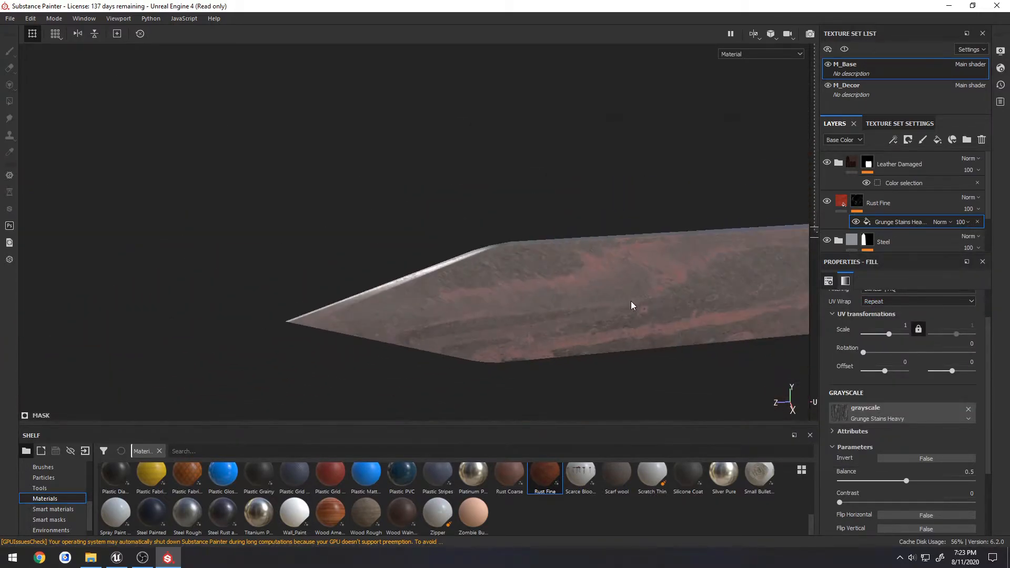
middle_click_drag(631, 301, 423, 293, "alt")
scroll(425, 295, "down", 3)
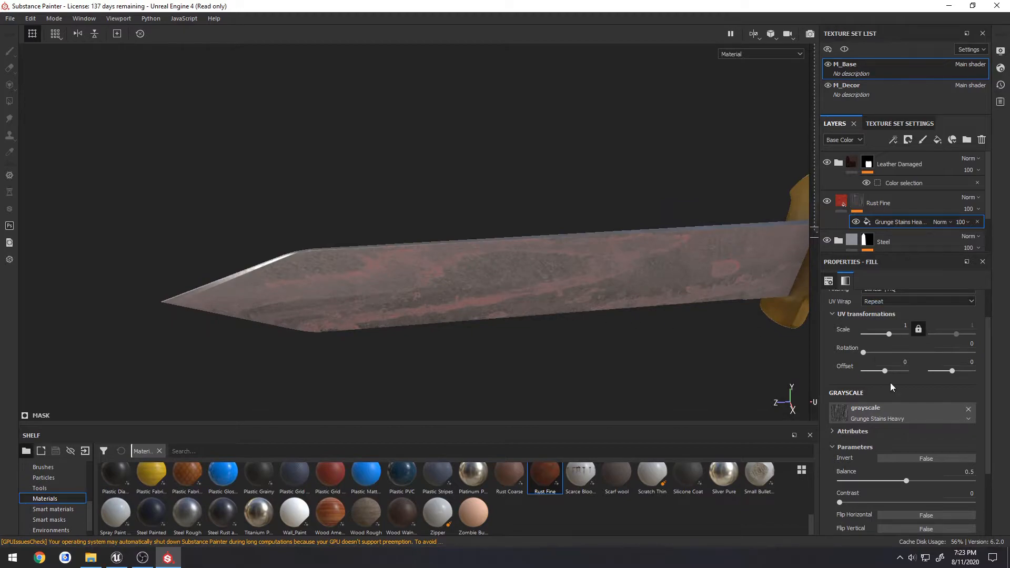
Assign Grunge Stains Hollow to the Rust Fine mask fill's grayscale and check the whole knife.
left_click(870, 414)
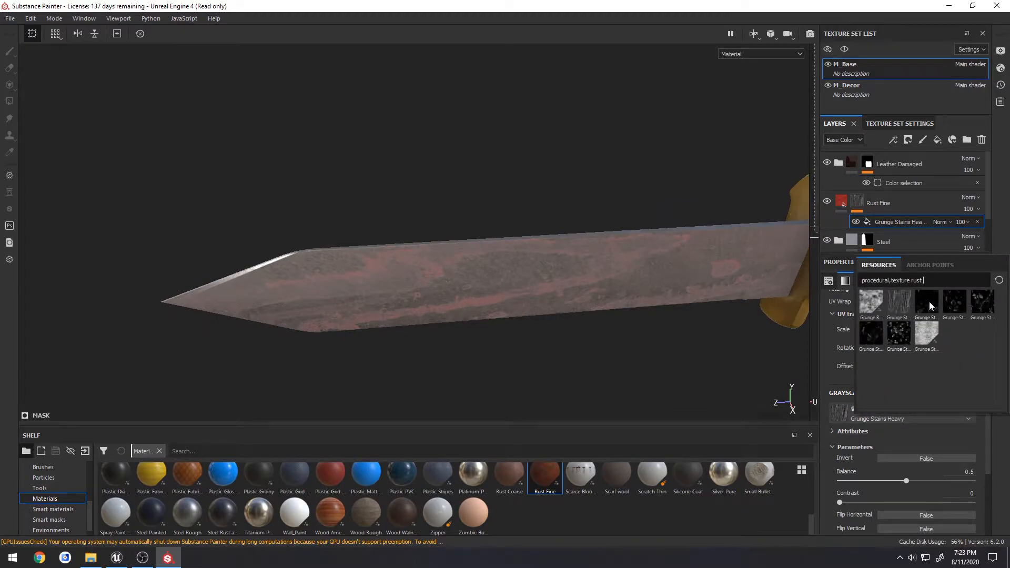
left_click(930, 303)
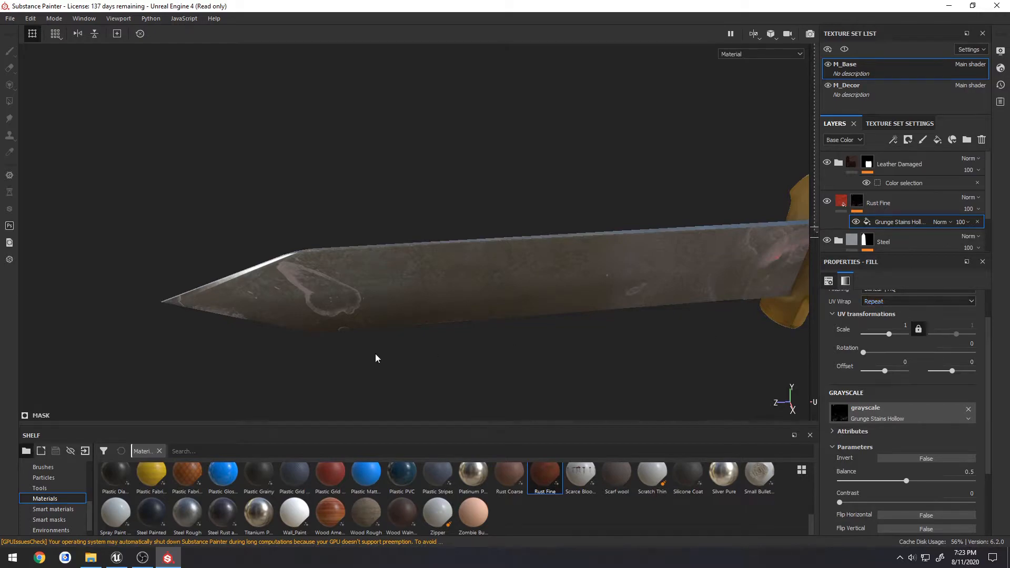
left_click_drag(374, 356, 320, 345, "alt")
middle_click_drag(468, 335, 348, 333, "alt")
scroll(402, 333, "down", 3)
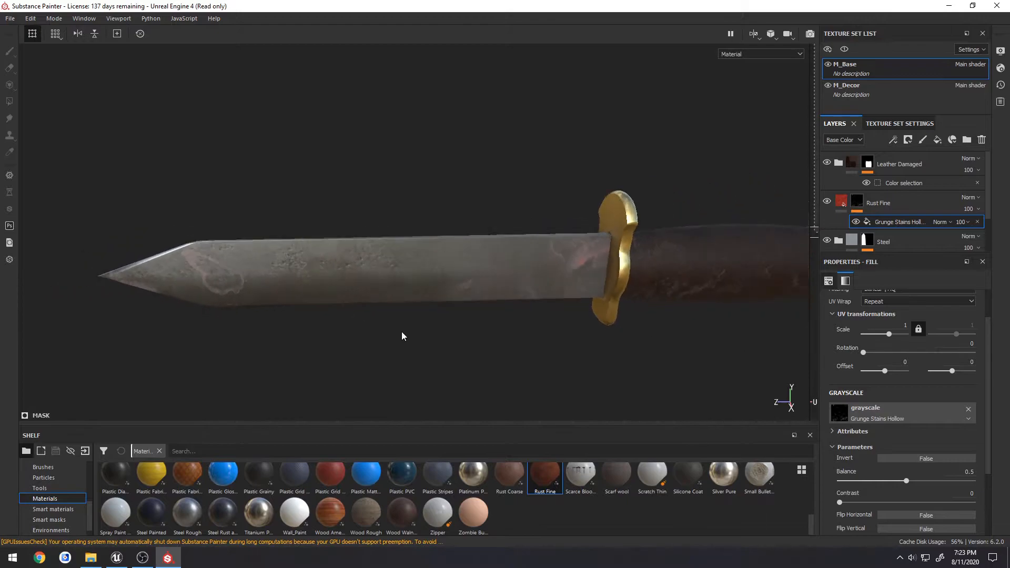
left_click_drag(401, 333, 420, 337, "alt")
left_click_drag(348, 332, 412, 325, "alt")
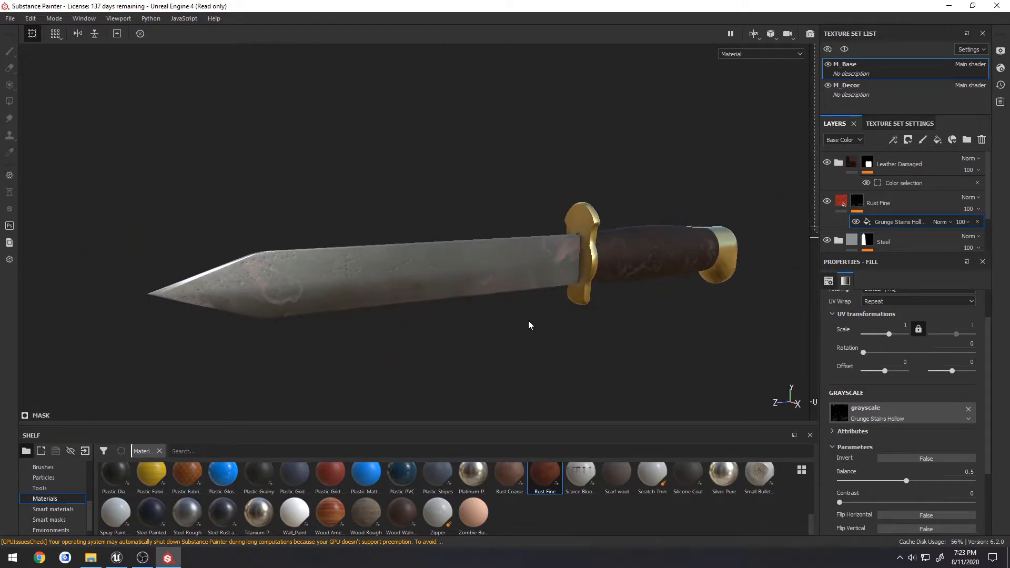
middle_click_drag(529, 325, 490, 330, "alt")
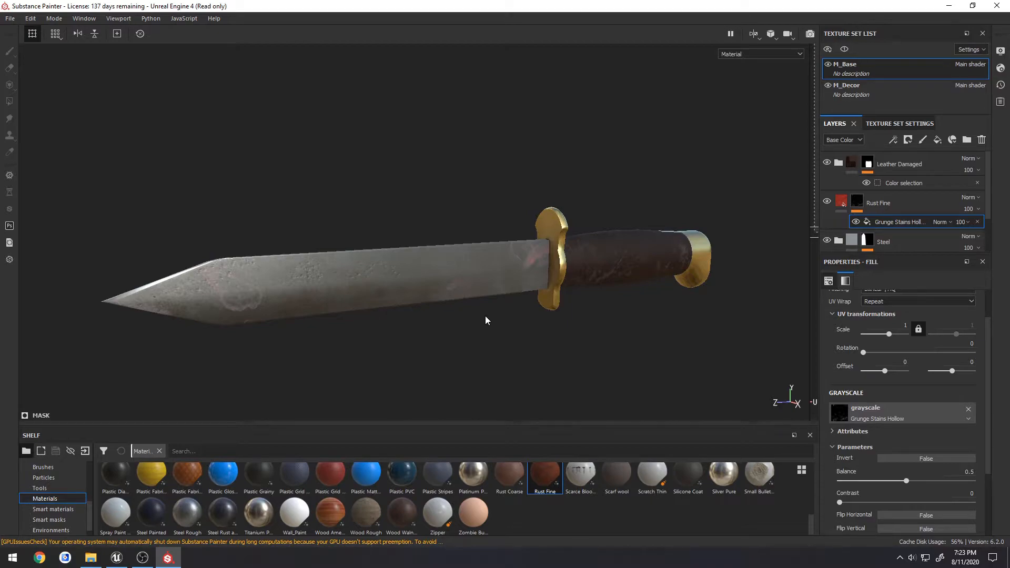
Add a fill layer above Rust Fine, give it a black mask and add a fill effect to that mask.
left_click(938, 140)
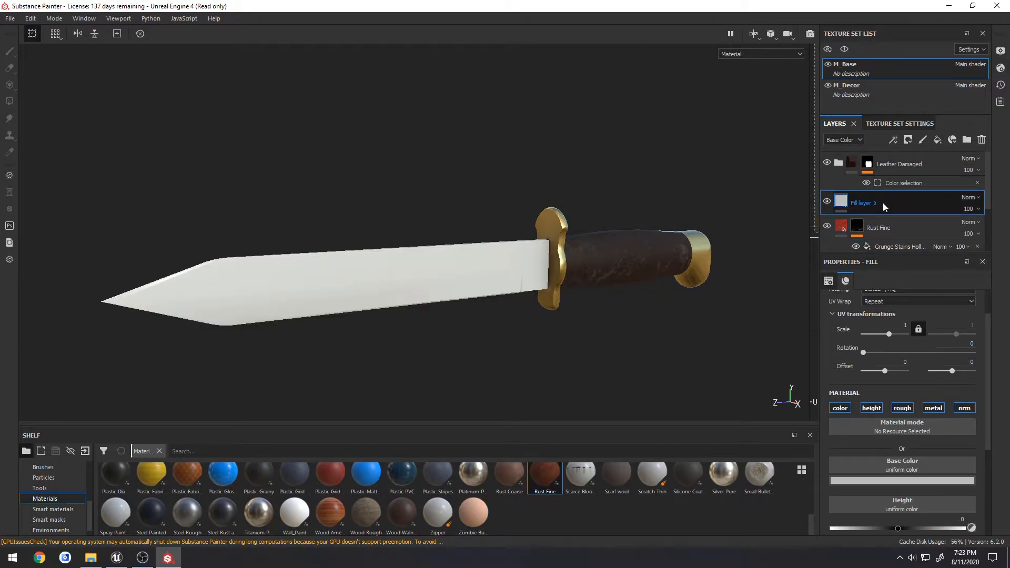
right_click(884, 203)
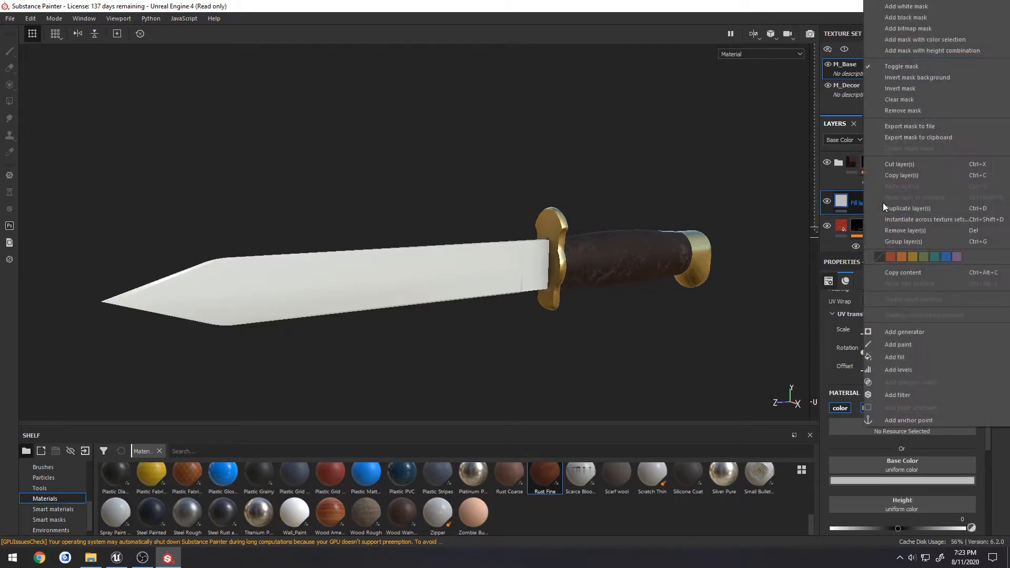
left_click(908, 17)
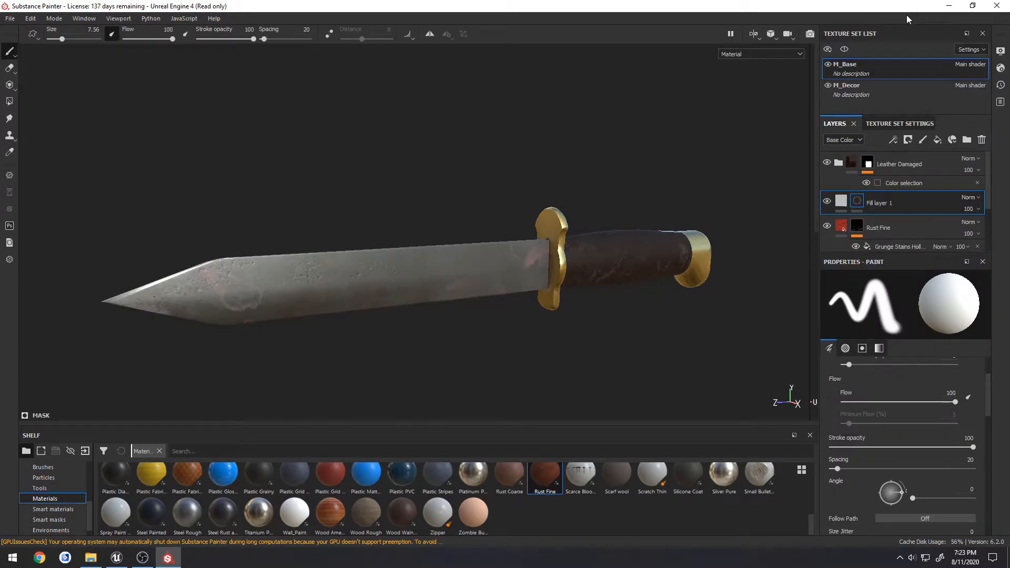
right_click(860, 203)
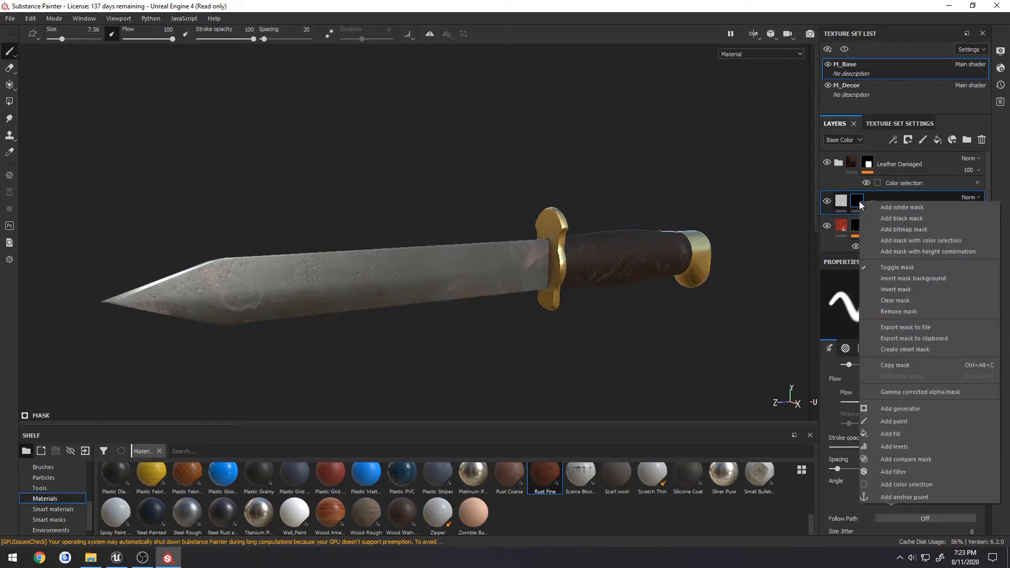
left_click(915, 435)
Search the procedural textures for "scratch" and assign Grunge Scratches Rough to the grayscale of Fill layer 1's mask fill.
left_click(902, 410)
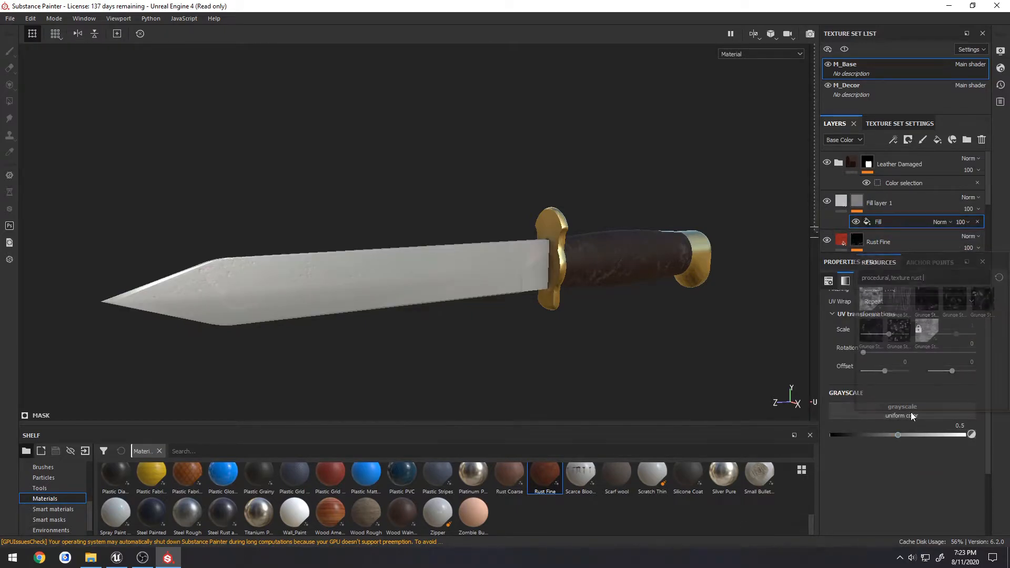
key("BackSpace")
key("BackSpace")
key("BackSpace")
key("BackSpace")
key("BackSpace")
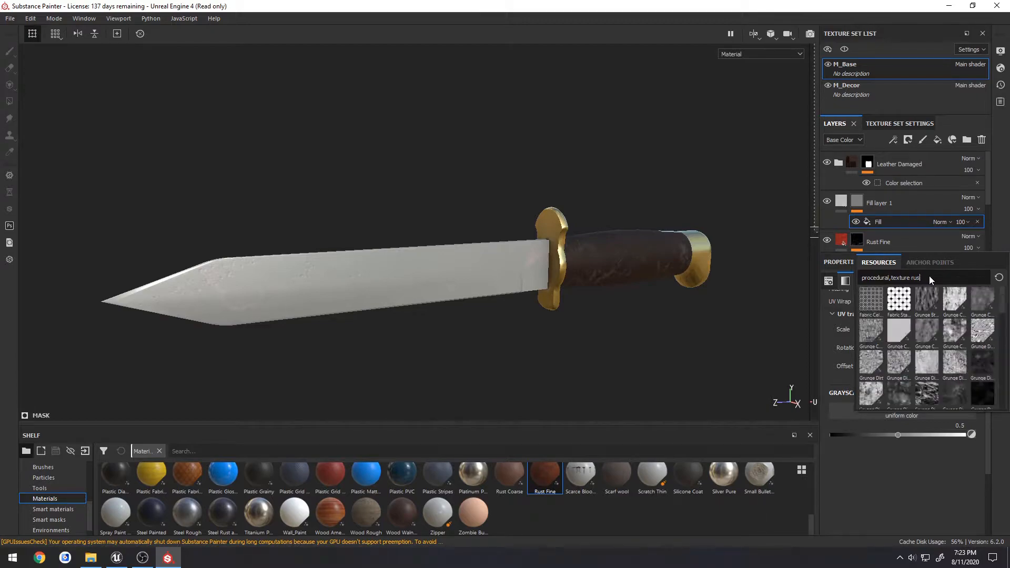
type("scratch")
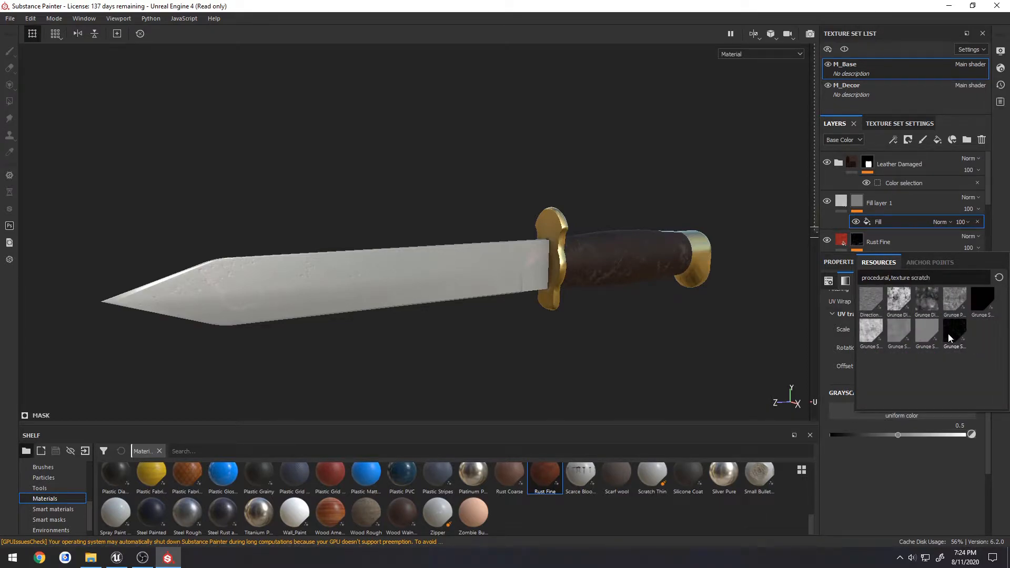
mouse_move(948, 334)
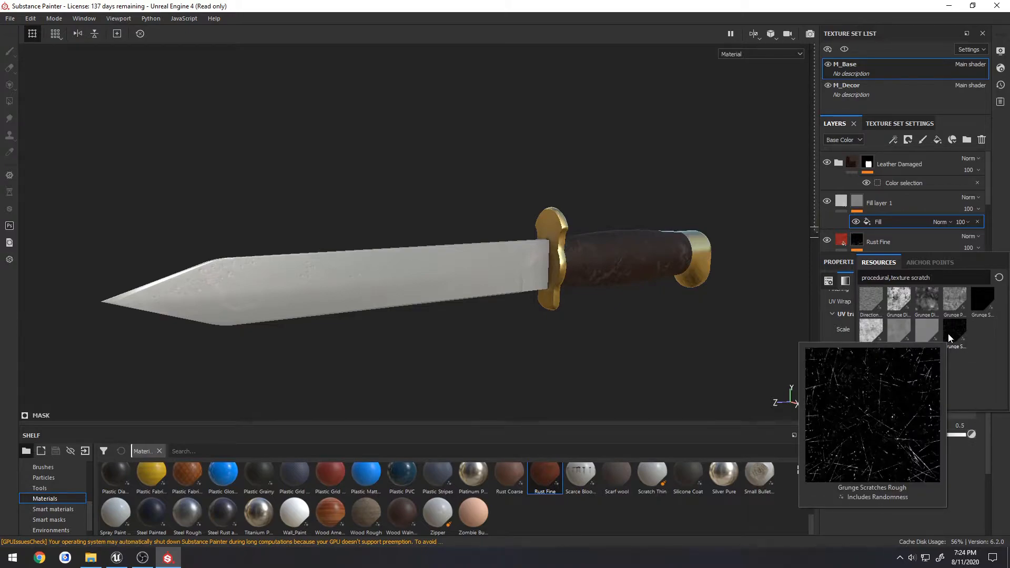
mouse_move(985, 299)
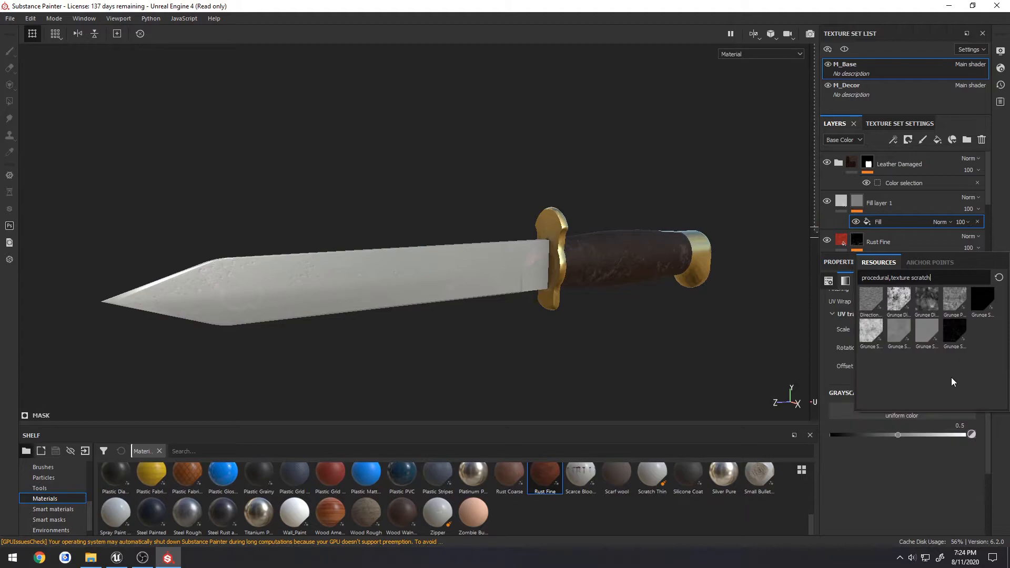
left_click(956, 332)
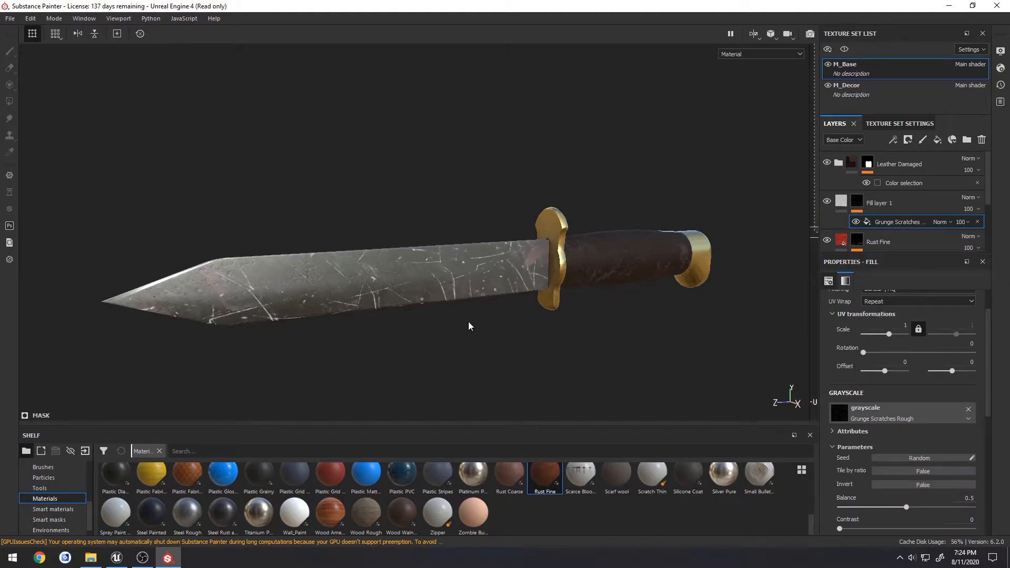
scroll(467, 324, "up", 2)
left_click_drag(446, 325, 538, 317, "alt")
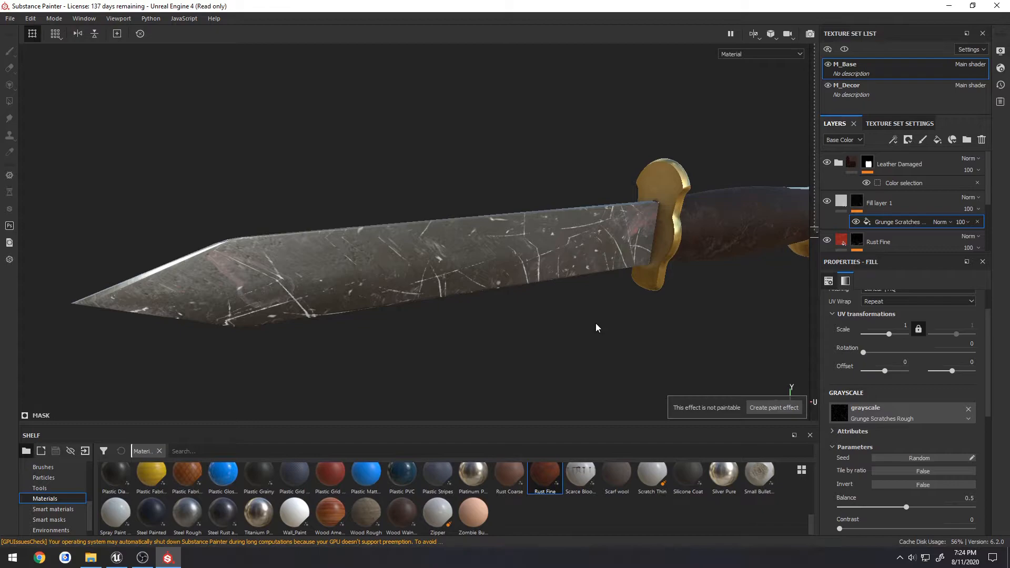
Try Grunge Scratch Generator as the mask fill's grayscale and switch back to Grunge Scratches Rough.
left_click(889, 416)
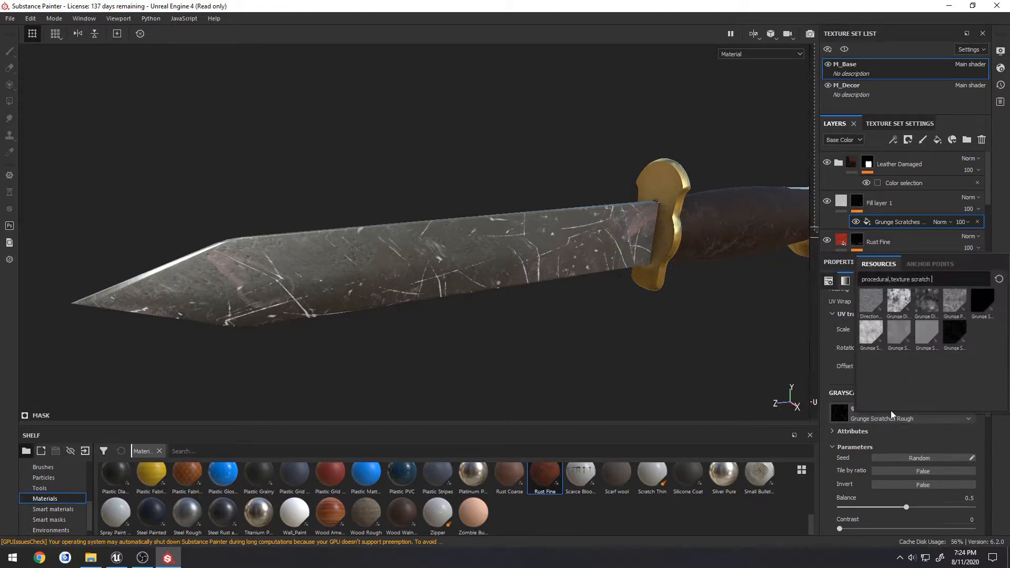
left_click(980, 306)
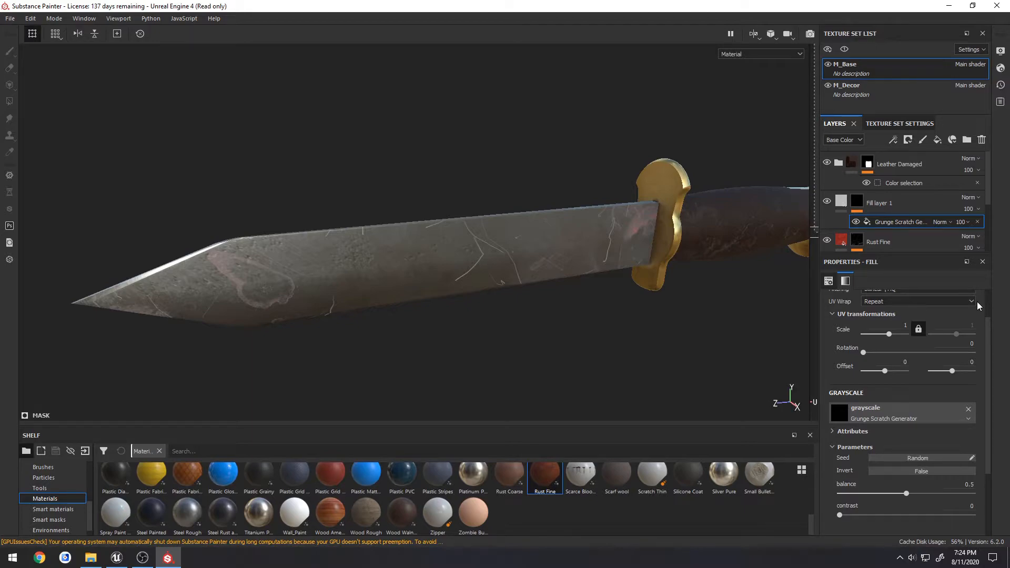
left_click(893, 418)
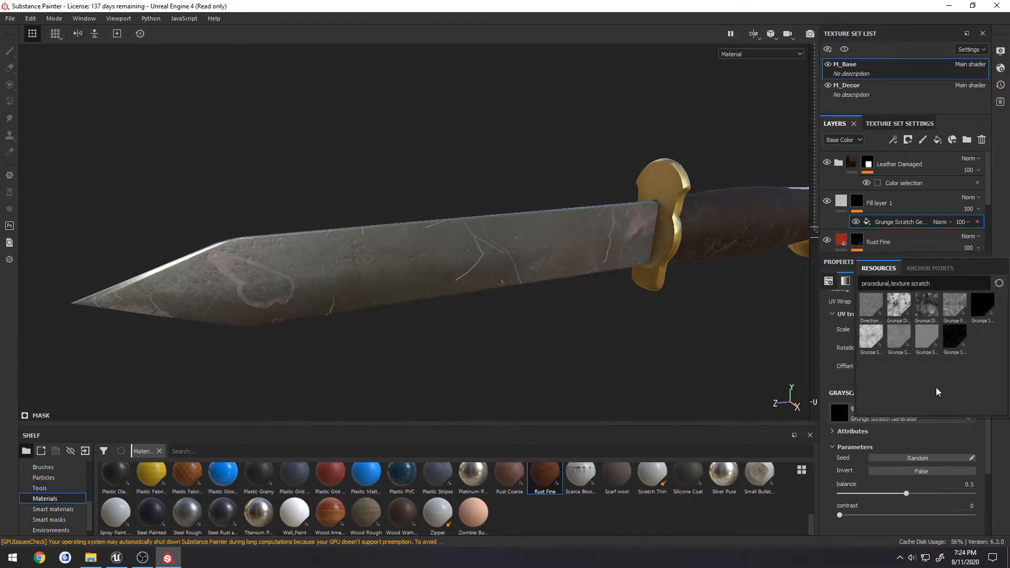
left_click(956, 338)
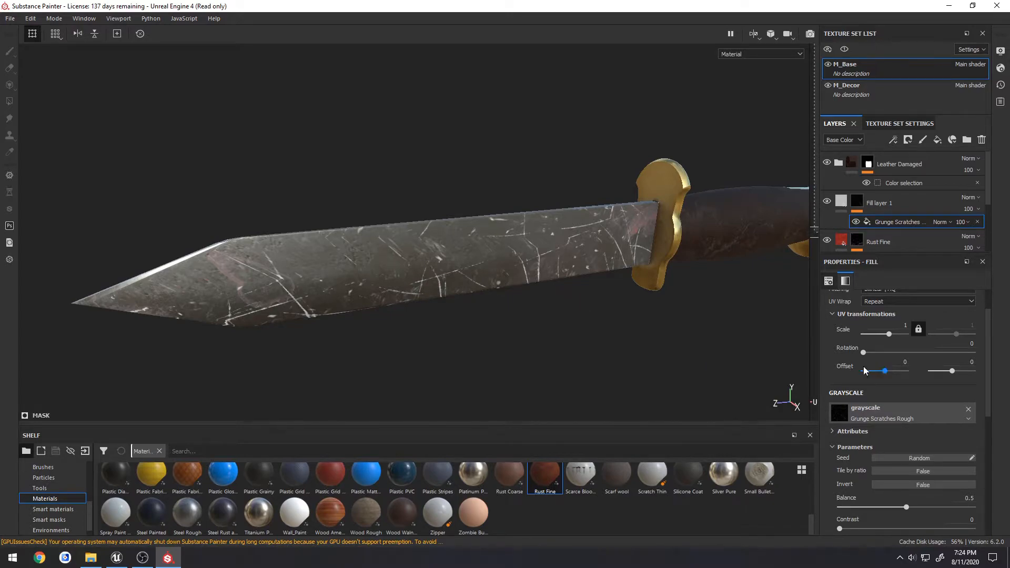
Set the scratch fill's Scratch Quantity to 0.45 and Scratch Width to 0.42, checking the blade.
scroll(894, 374, "down", 5)
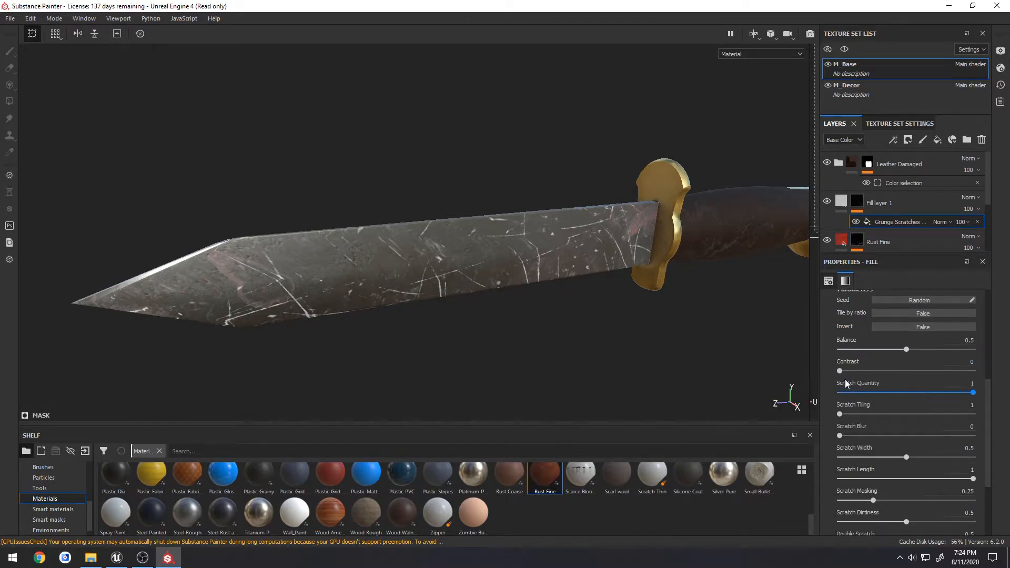
scroll(860, 323, "up", 3)
scroll(863, 345, "down", 4)
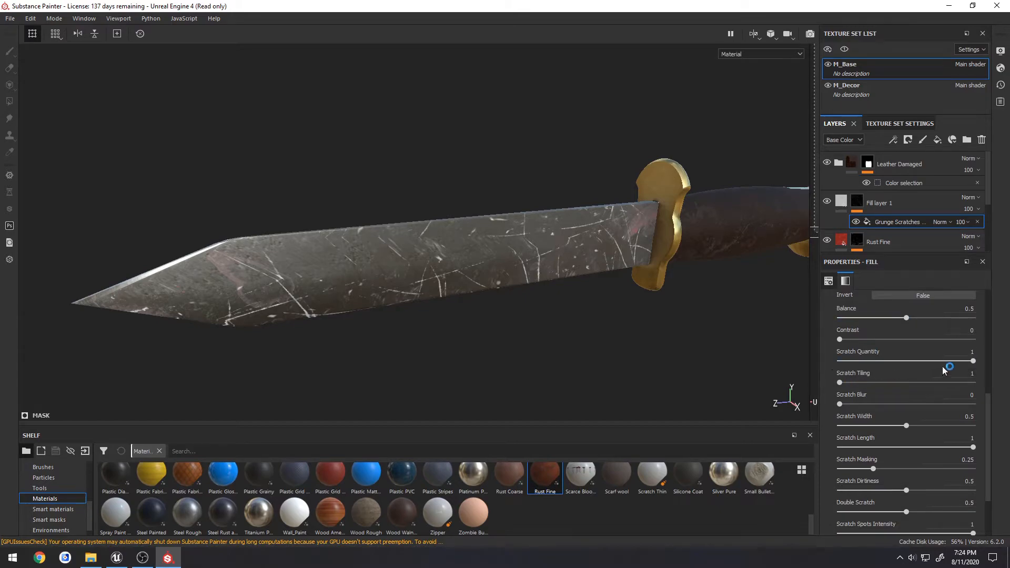
left_click_drag(974, 362, 899, 355)
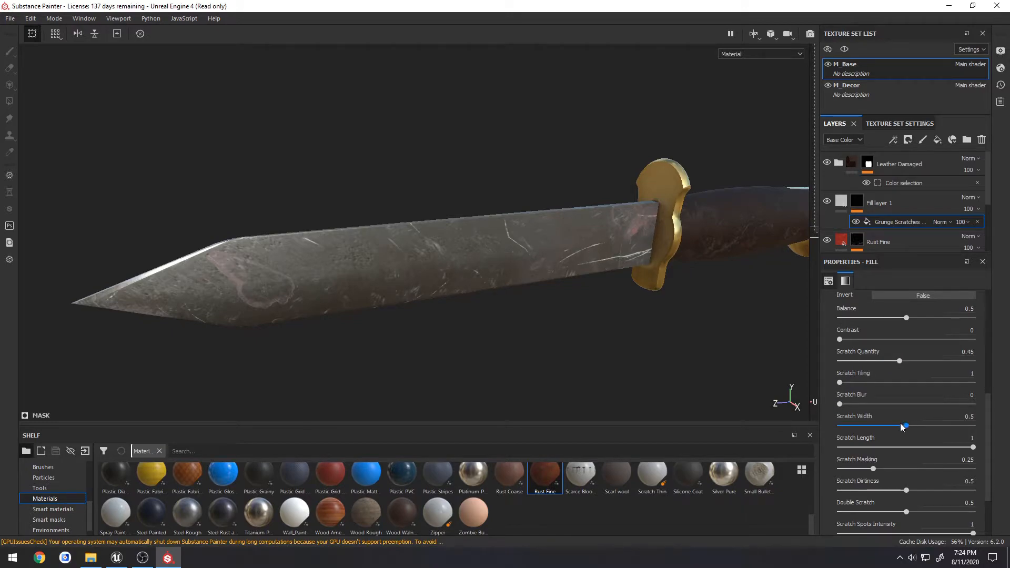
mouse_move(906, 425)
left_mouse_down()
mouse_move(850, 426)
mouse_move(937, 426)
mouse_move(897, 425)
left_mouse_up()
left_click_drag(645, 302, 517, 311, "alt")
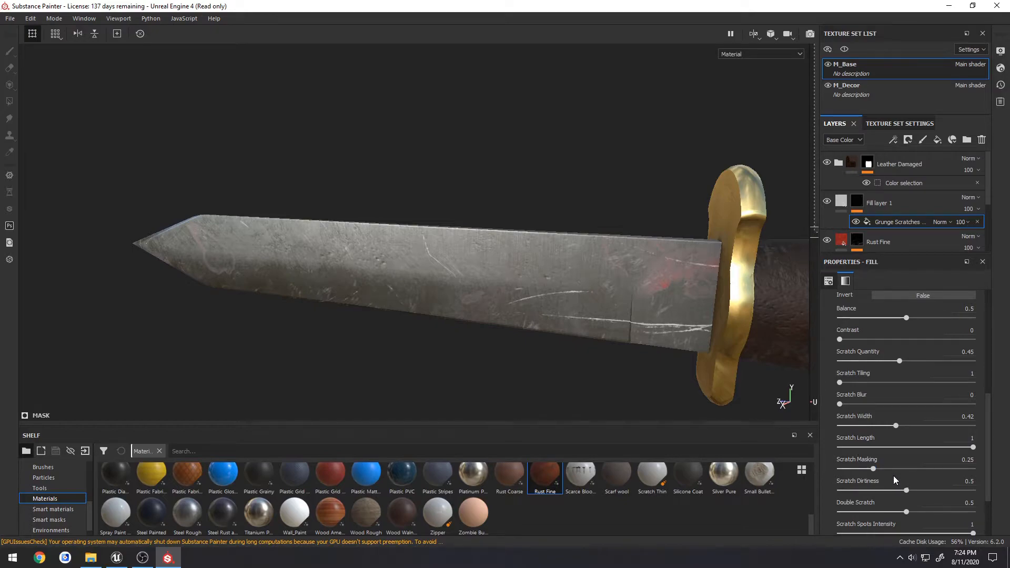
Set the scratch fill's Scratch Dirtiness to 0.49, Dust Intensity to 0.88 and Dust Tiling to 3.
scroll(894, 476, "down", 3)
mouse_move(906, 427)
left_mouse_down()
mouse_move(944, 428)
mouse_move(874, 420)
mouse_move(905, 419)
left_mouse_up()
scroll(908, 449, "down", 1)
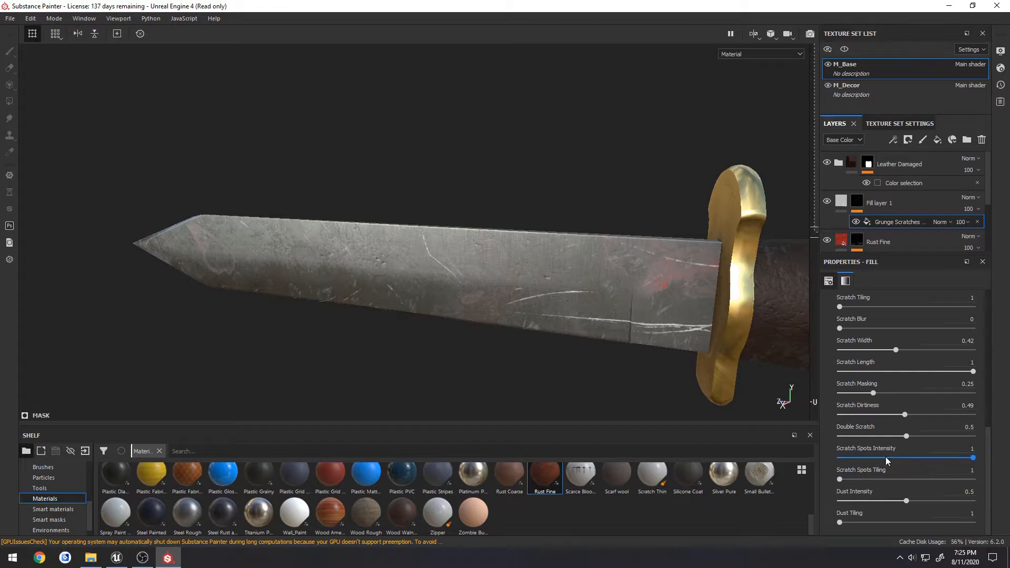
left_click_drag(911, 501, 957, 502)
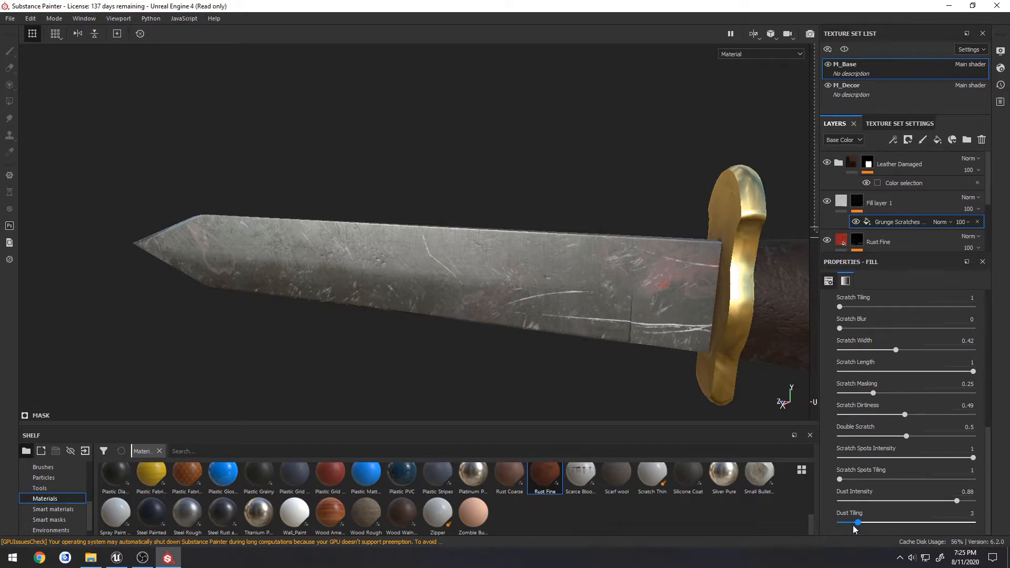
Try a different Balance on the scratch fill and restore it to 0.5.
scroll(892, 465, "up", 3)
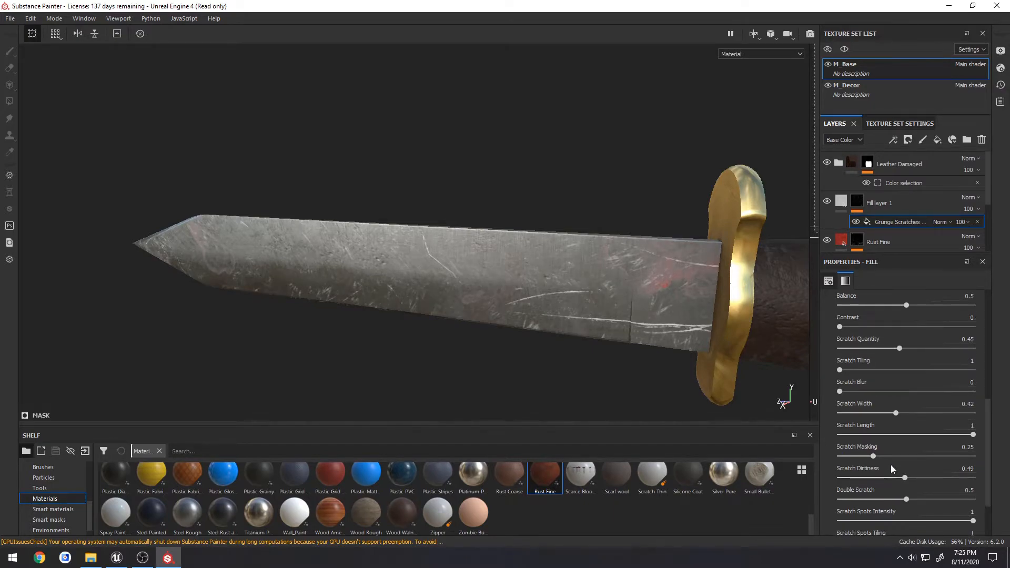
scroll(892, 465, "up", 3)
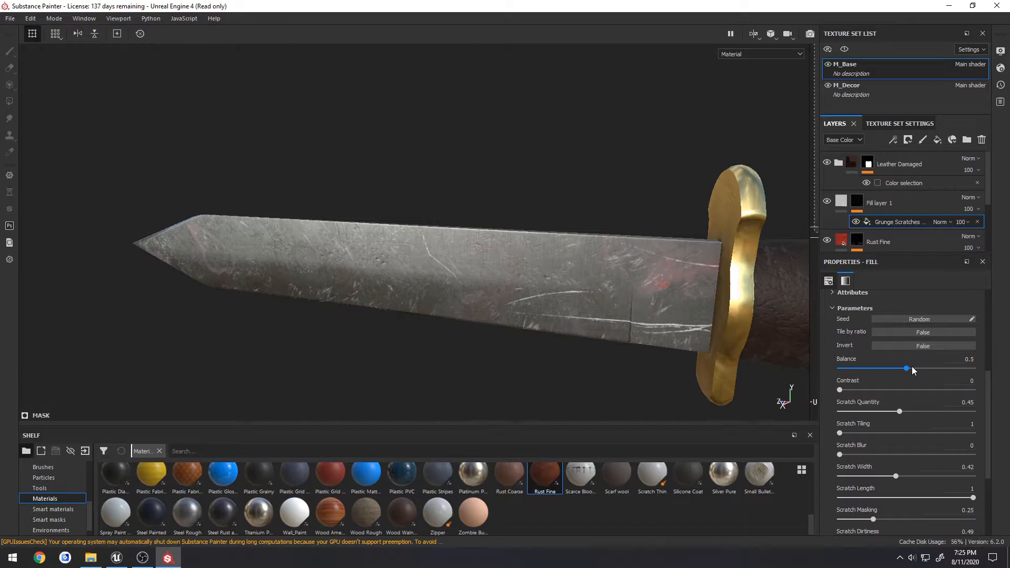
mouse_move(913, 371)
left_mouse_down()
mouse_move(958, 369)
mouse_move(911, 374)
left_mouse_up()
left_click(967, 359)
type("0.5")
key("Return")
Set the scratch fill's Scratch Tiling to 3 and check the blade from several angles.
left_click_drag(844, 433, 905, 434)
left_click_drag(290, 289, 396, 332, "alt")
middle_click_drag(396, 331, 427, 290, "alt")
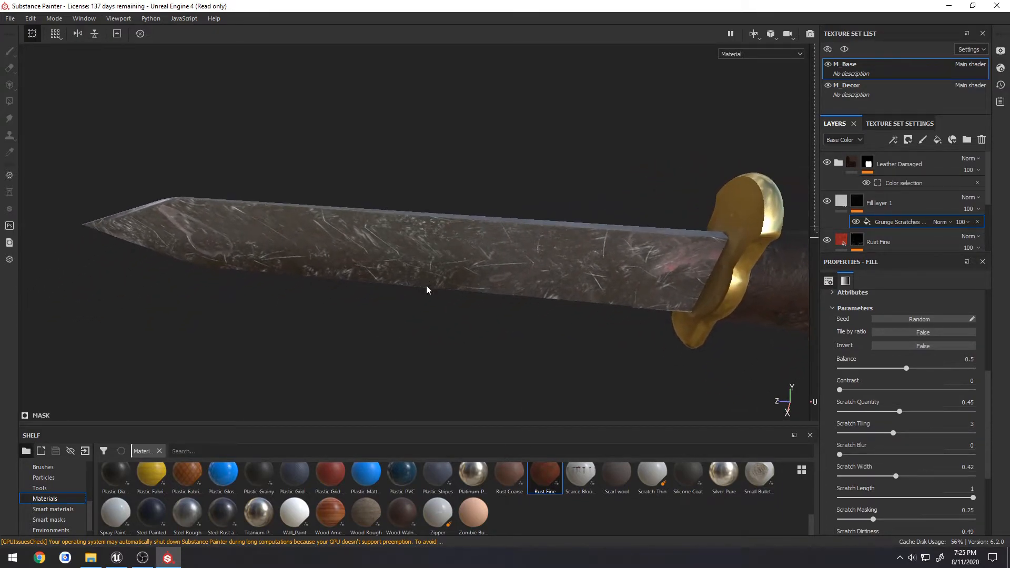
left_click_drag(430, 290, 409, 296, "alt")
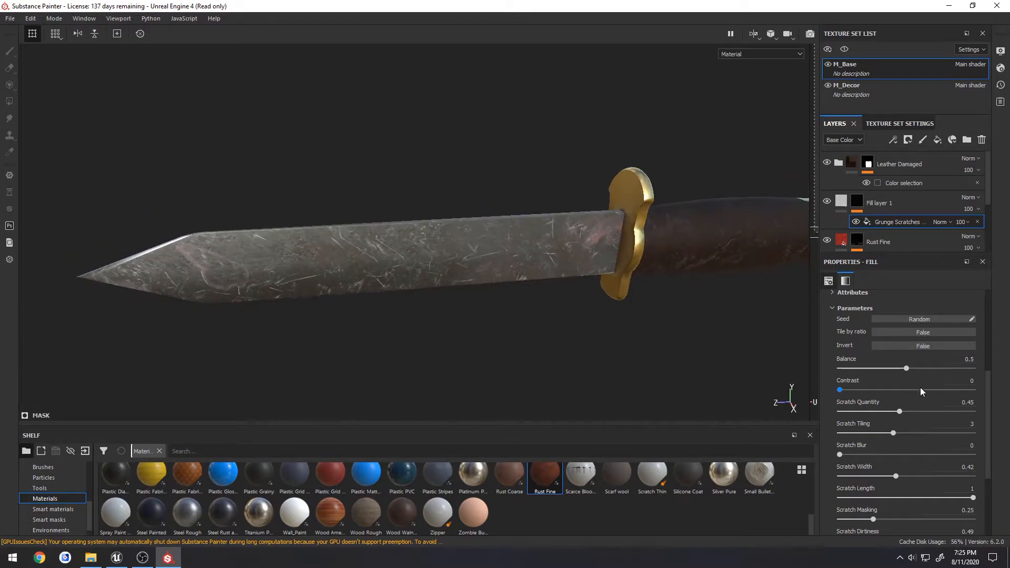
Reduce Scratch Quantity to 0.25 and raise it slightly again while checking the scratches on the blade.
left_click_drag(900, 411, 883, 411)
left_click_drag(645, 322, 671, 322, "alt")
left_click(884, 412)
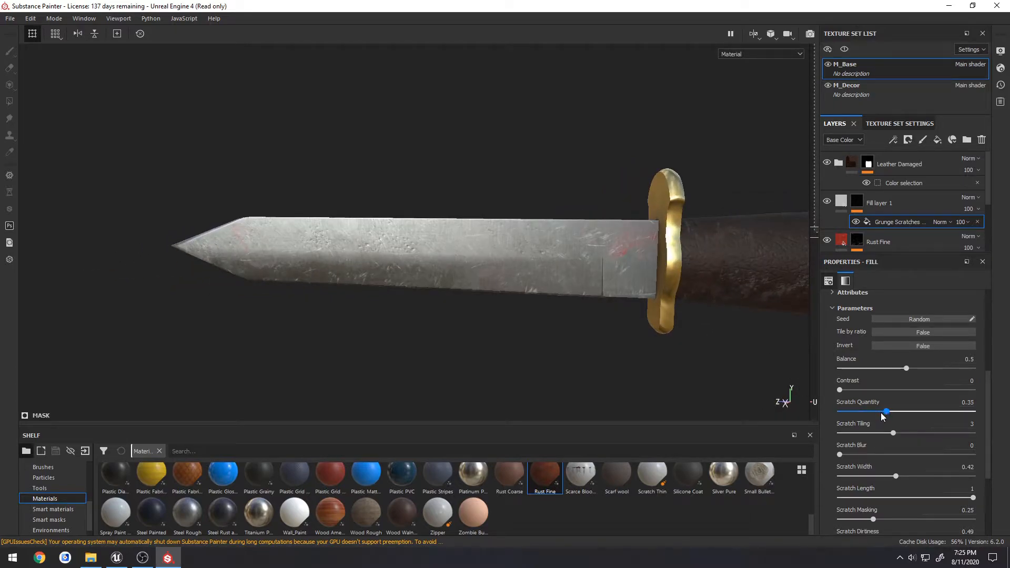
left_click_drag(882, 413, 874, 412)
left_click_drag(476, 300, 510, 327, "alt")
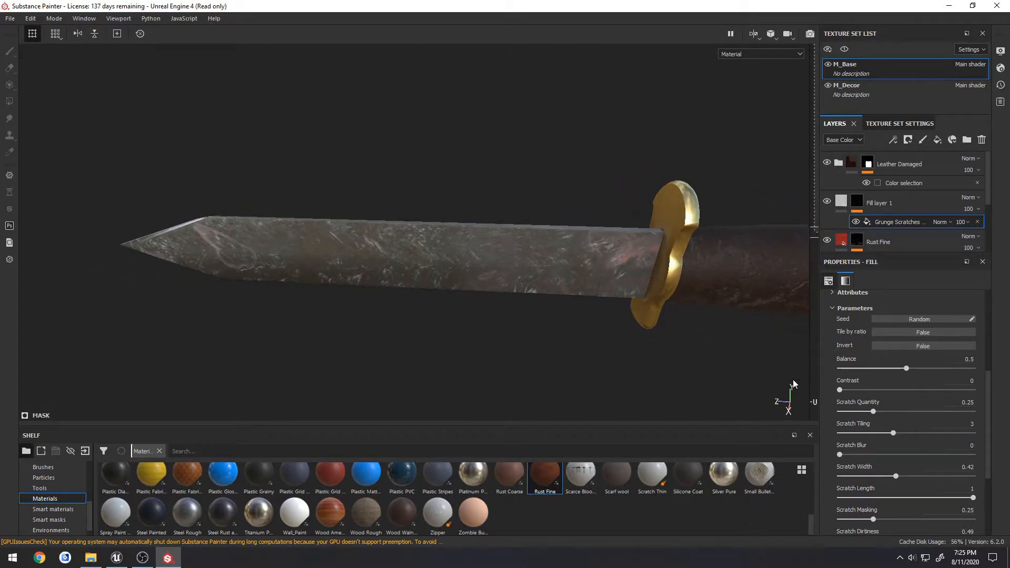
mouse_move(875, 413)
left_mouse_down()
mouse_move(853, 412)
mouse_move(883, 412)
left_mouse_up()
left_click_drag(626, 326, 678, 333, "alt")
Open the base color of Fill layer 1 and sample a color from the blade near the guard.
scroll(867, 342, "up", 5)
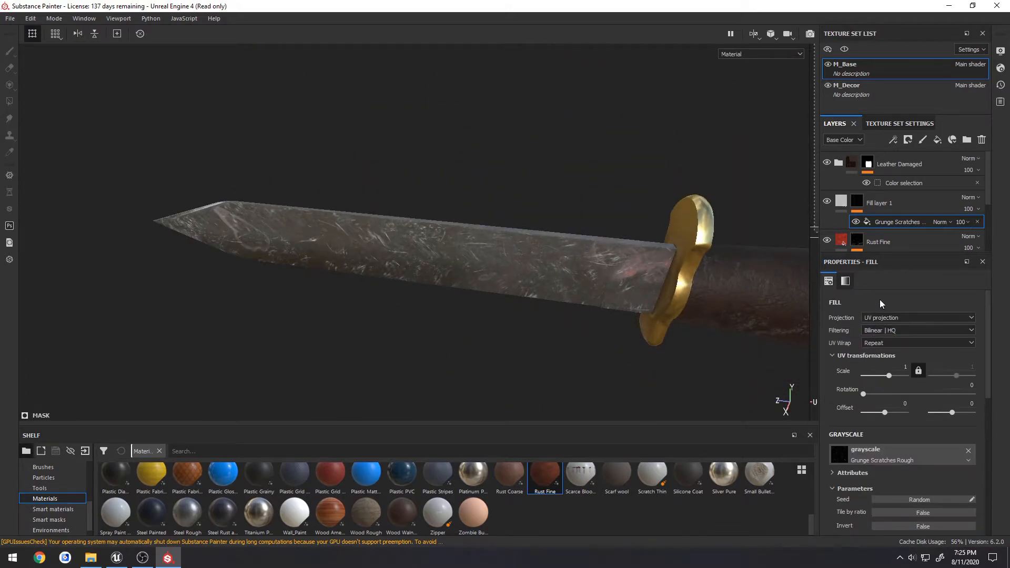
left_click(843, 202)
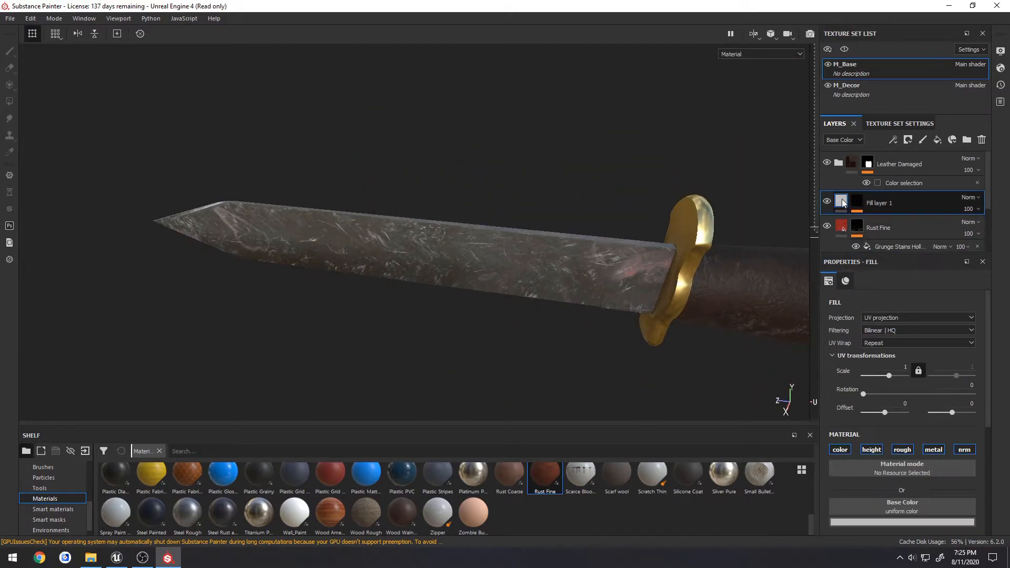
scroll(898, 401, "down", 2)
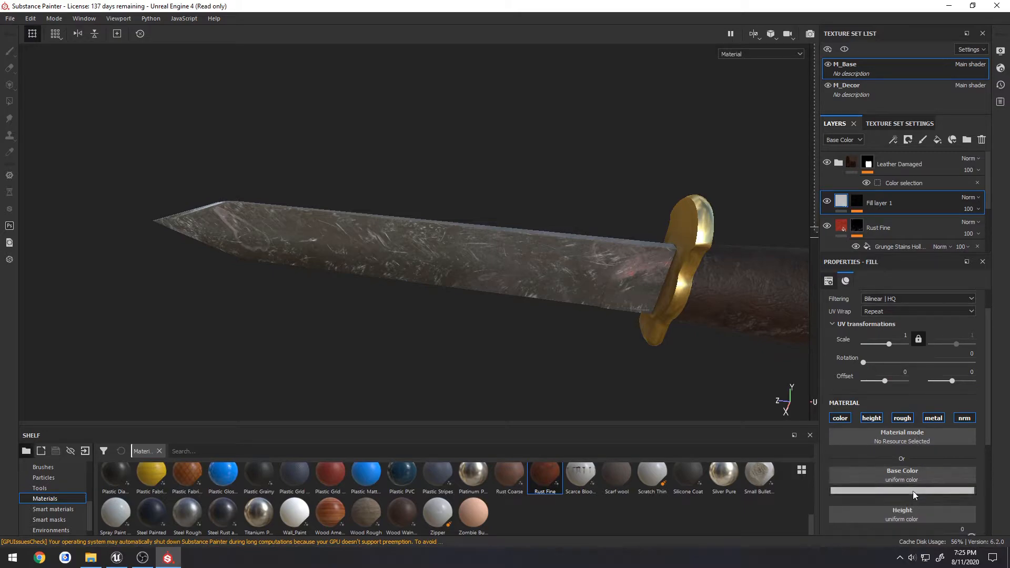
left_click(914, 491)
left_click(914, 370)
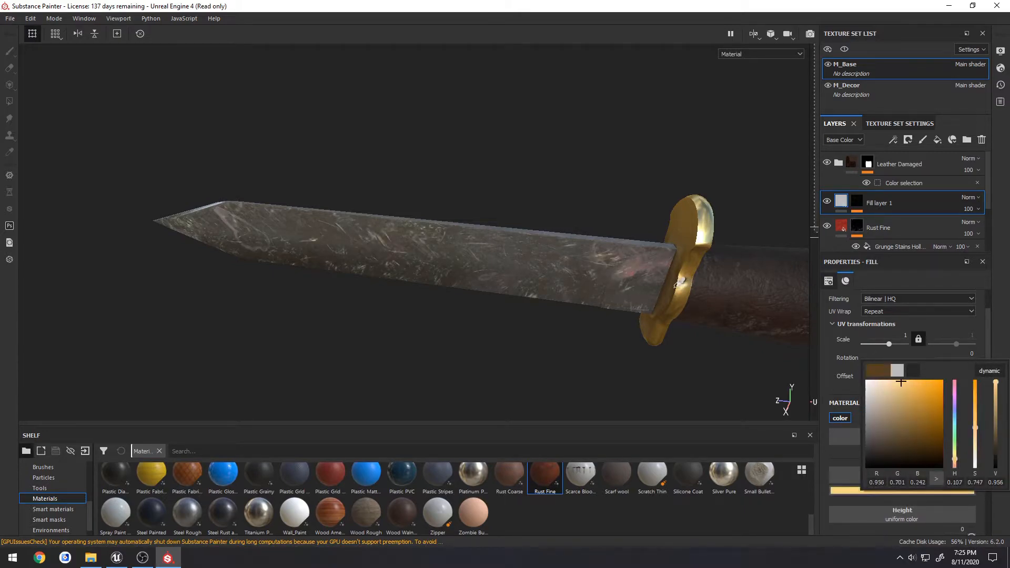
left_click(642, 291)
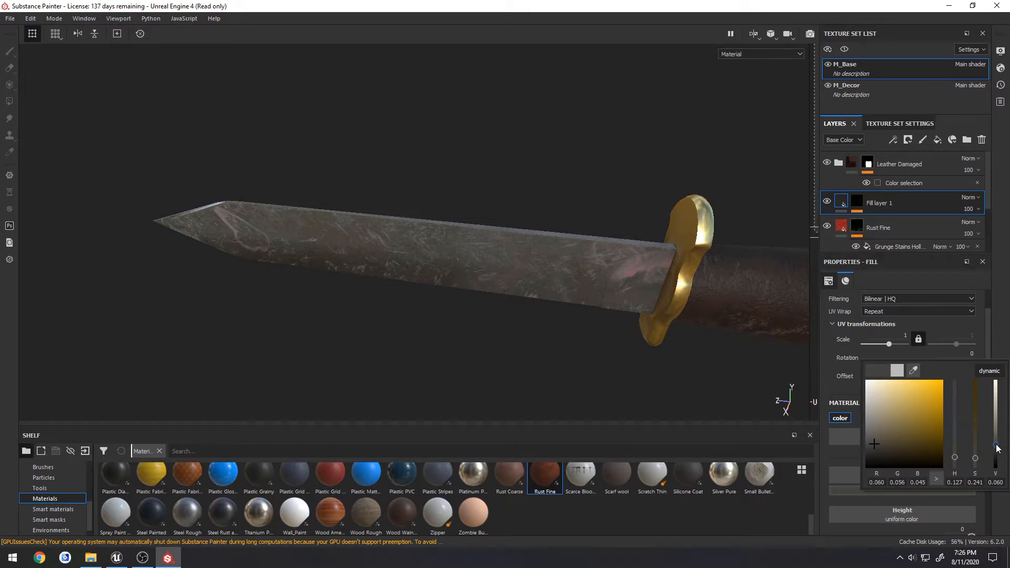
Turn Fill layer 1's base color into a neutral gray and darken it to a value of 0.034.
left_click_drag(998, 448, 1004, 395)
left_click_drag(876, 392, 850, 404)
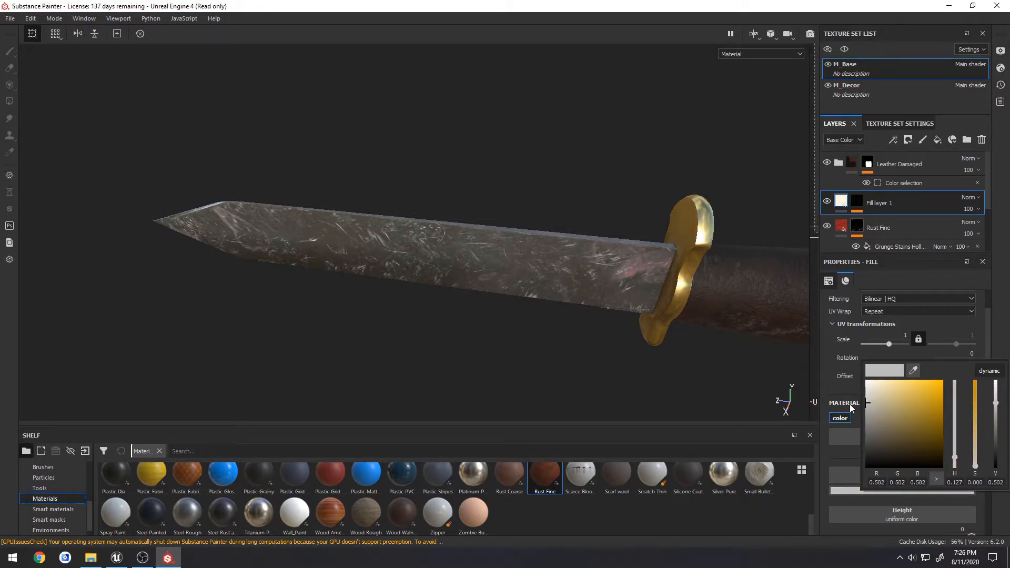
left_click_drag(996, 391, 994, 429)
left_click_drag(463, 308, 568, 312, "alt")
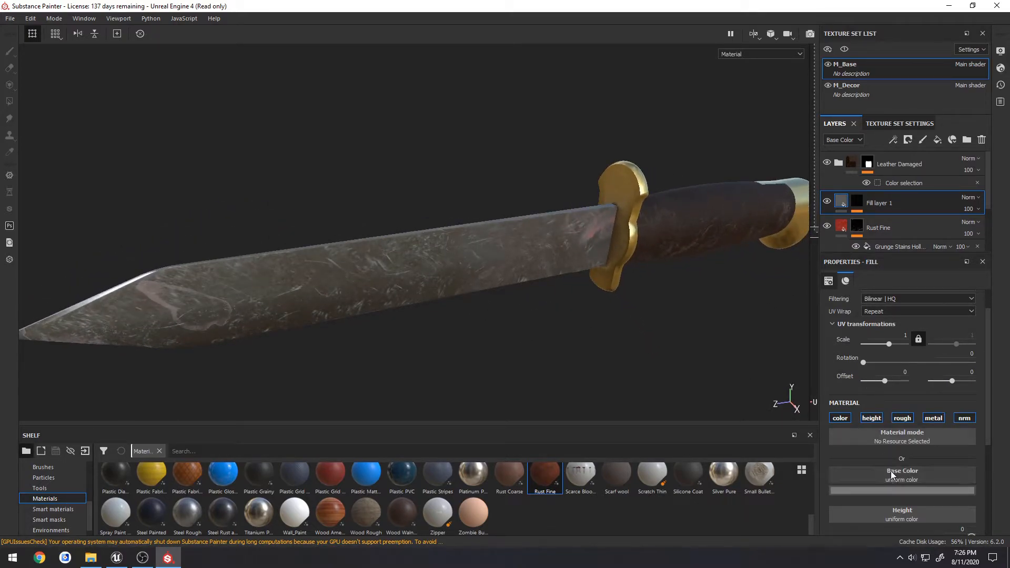
left_click(903, 491)
left_click_drag(999, 435, 999, 452)
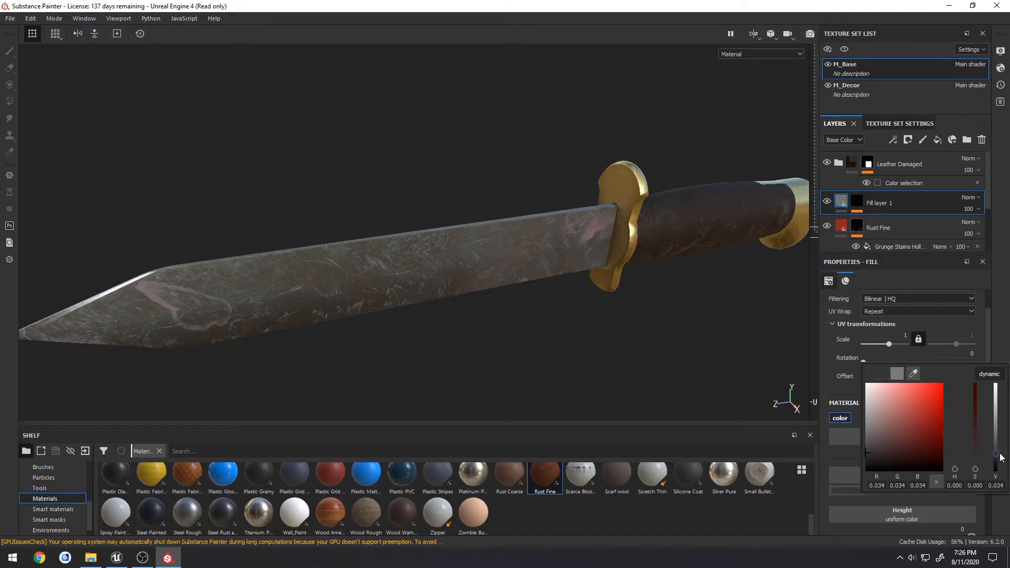
Inspect the scratched blade, the gold guard and the leather handle from several angles.
left_click_drag(683, 363, 565, 305, "alt")
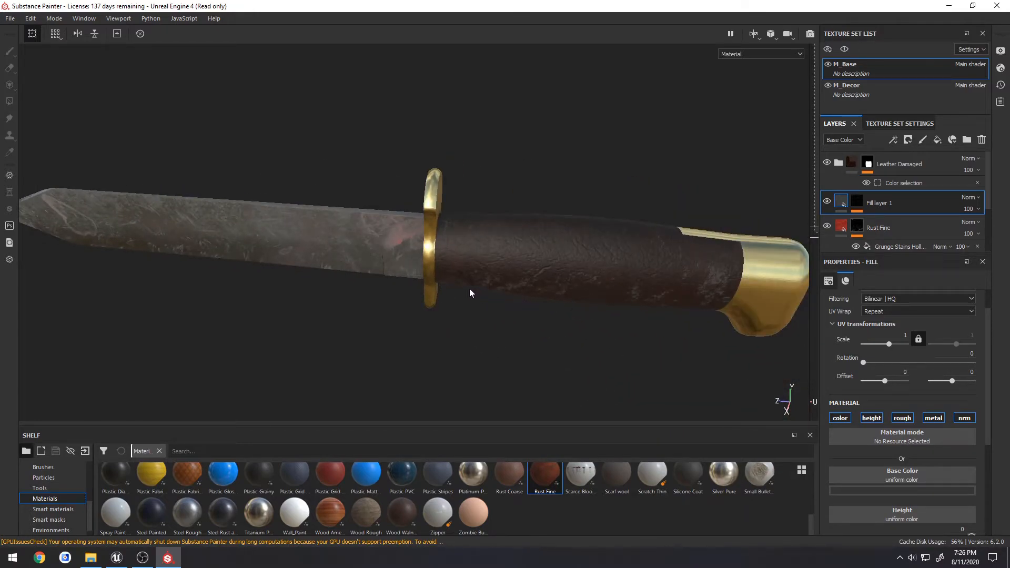
scroll(470, 289, "up", 1)
middle_click_drag(470, 289, 493, 287, "alt")
scroll(493, 286, "down", 1)
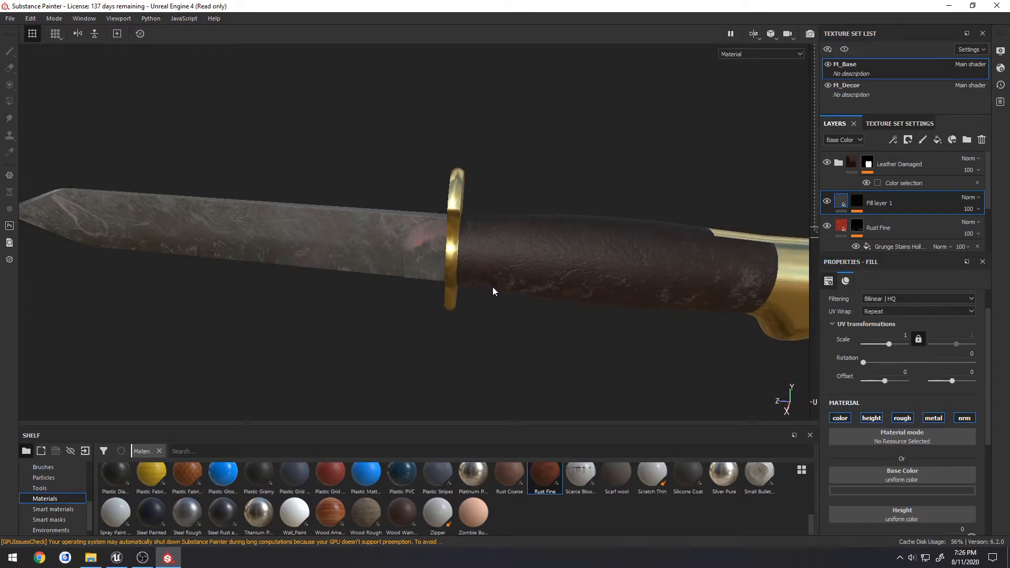
left_click_drag(582, 327, 583, 310, "alt")
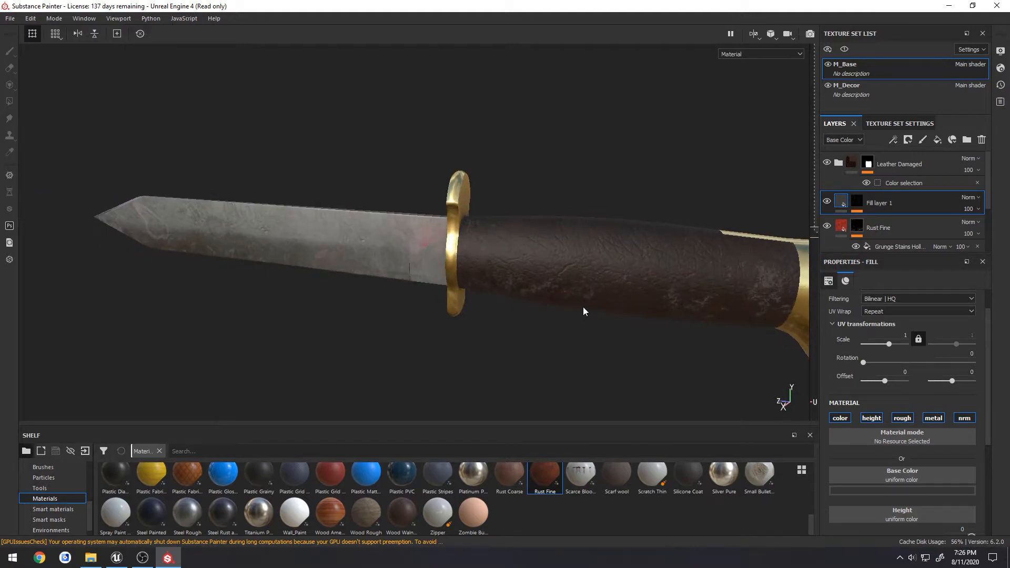
middle_click_drag(504, 310, 379, 319, "alt")
left_click_drag(379, 319, 449, 327, "alt")
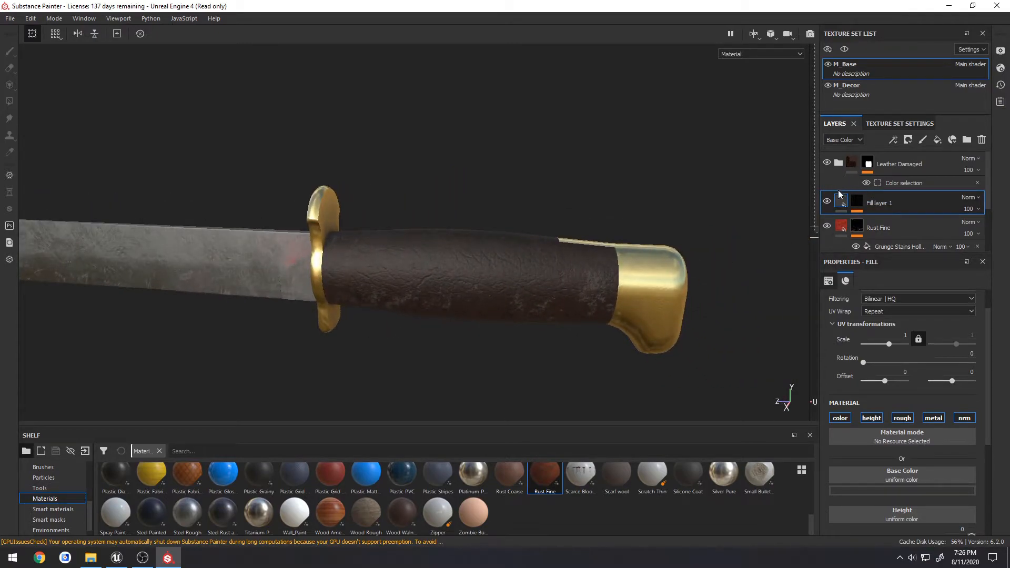
Rename Fill layer 1 as Blade Scratches.
double_click(883, 203)
type("Scratches")
key("Return")
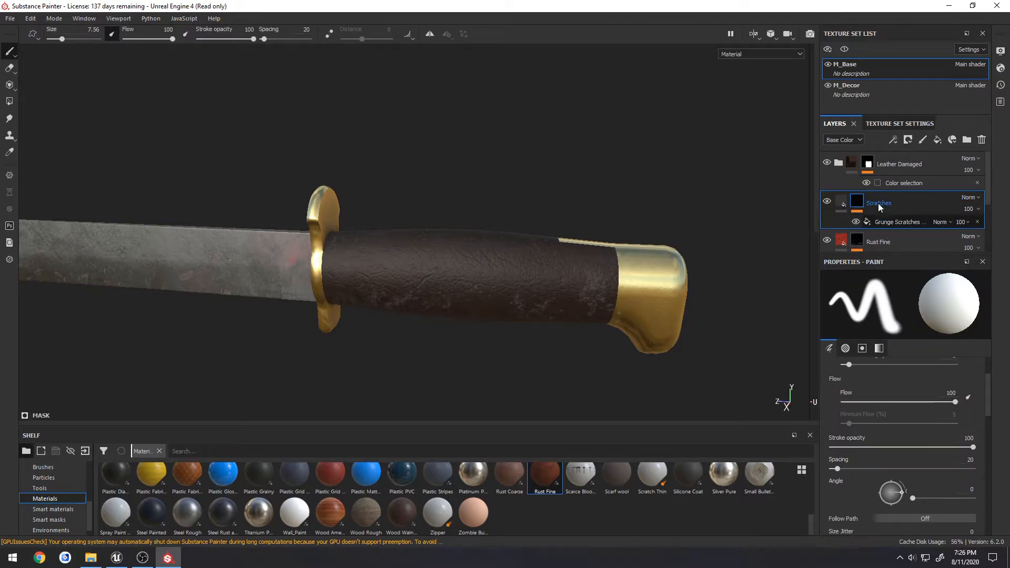
double_click(879, 204)
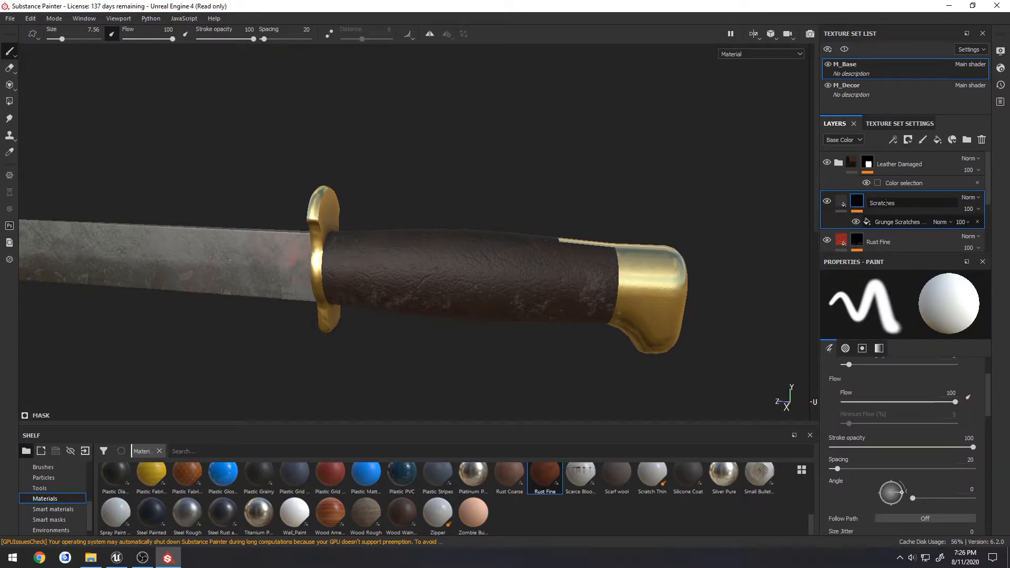
type("Blade")
key("Return")
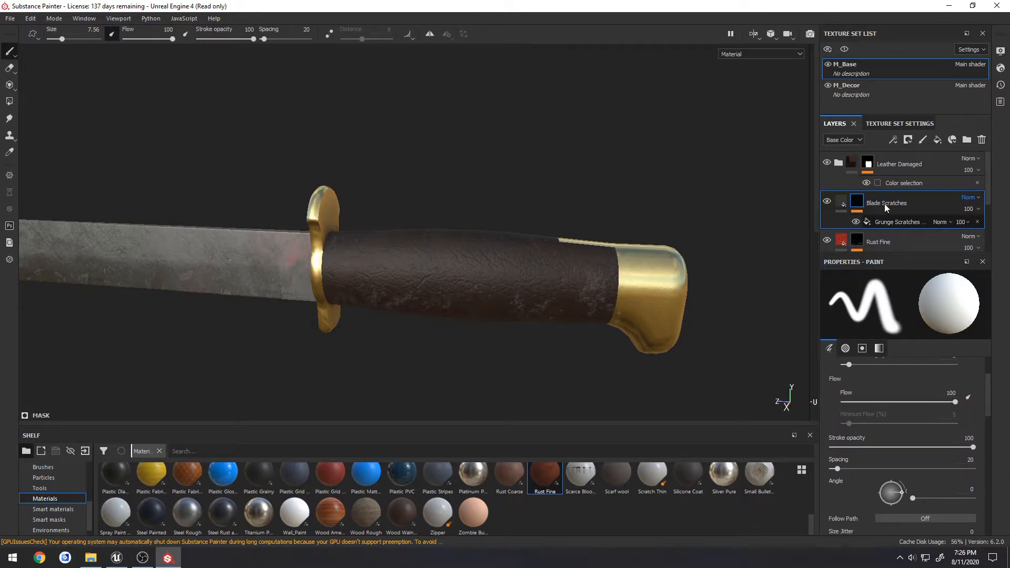
Rename the Rust Fine layer as Blood Stains.
left_click(880, 243)
double_click(880, 243)
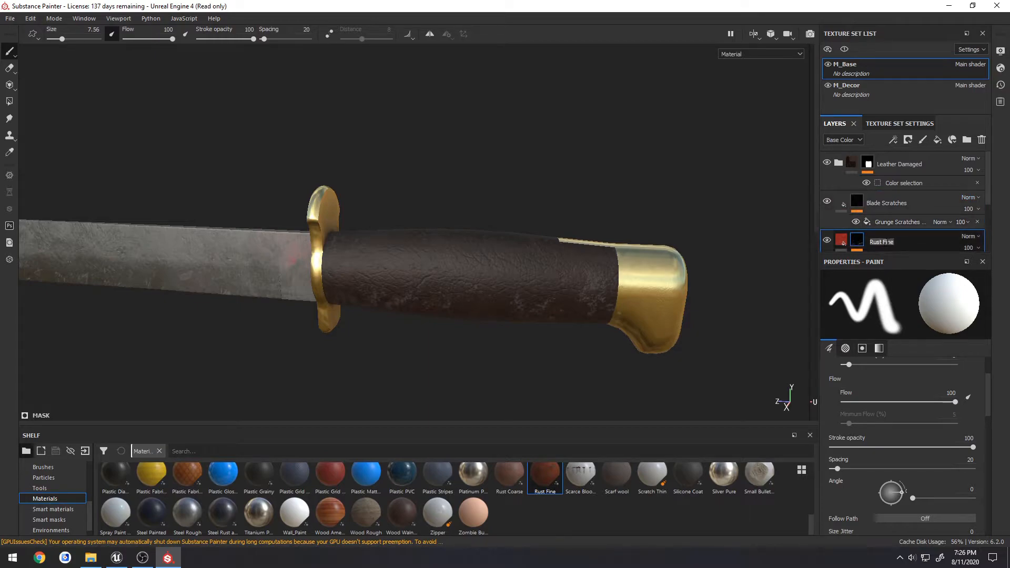
type("Blood Stains")
key("Return")
mouse_move(603, 256)
left_mouse_down("alt")
mouse_move(535, 277)
mouse_move(502, 250)
mouse_move(517, 287)
mouse_move(558, 277)
left_mouse_up("alt")
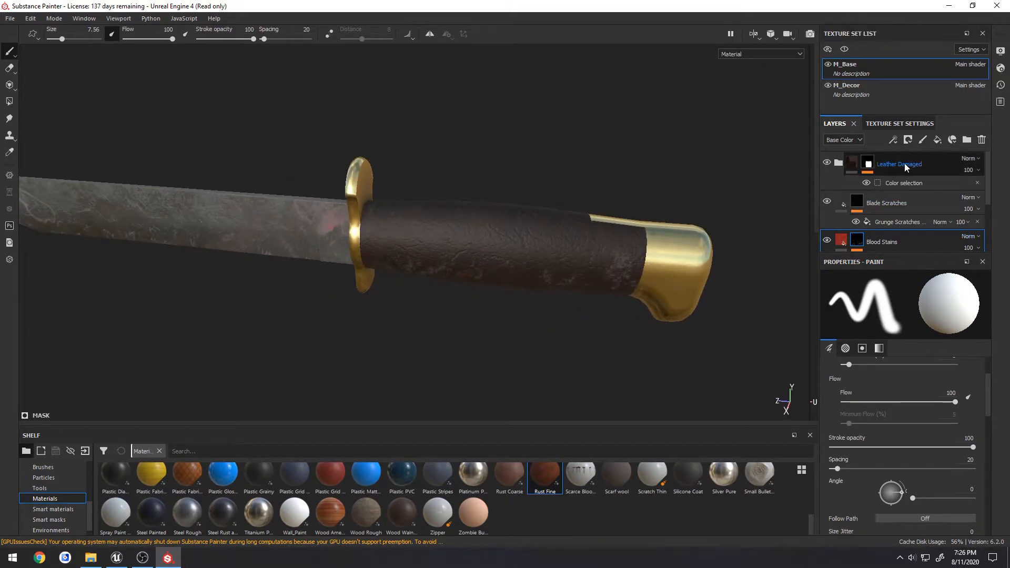
Expand the Leather Damaged folder and examine the grunge map fill in the Dirt layer's mask against the handle.
left_click(840, 163)
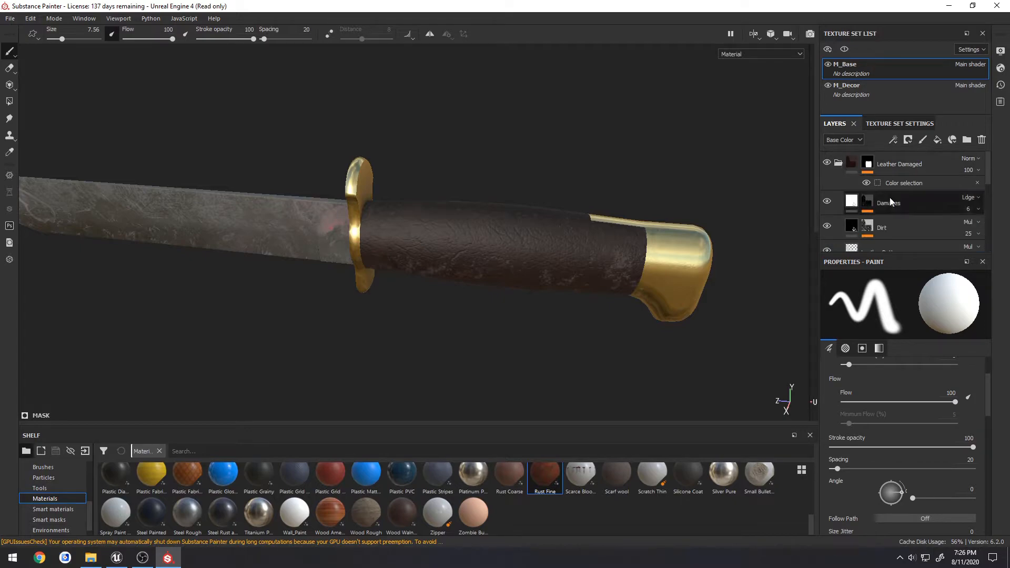
left_click(870, 231)
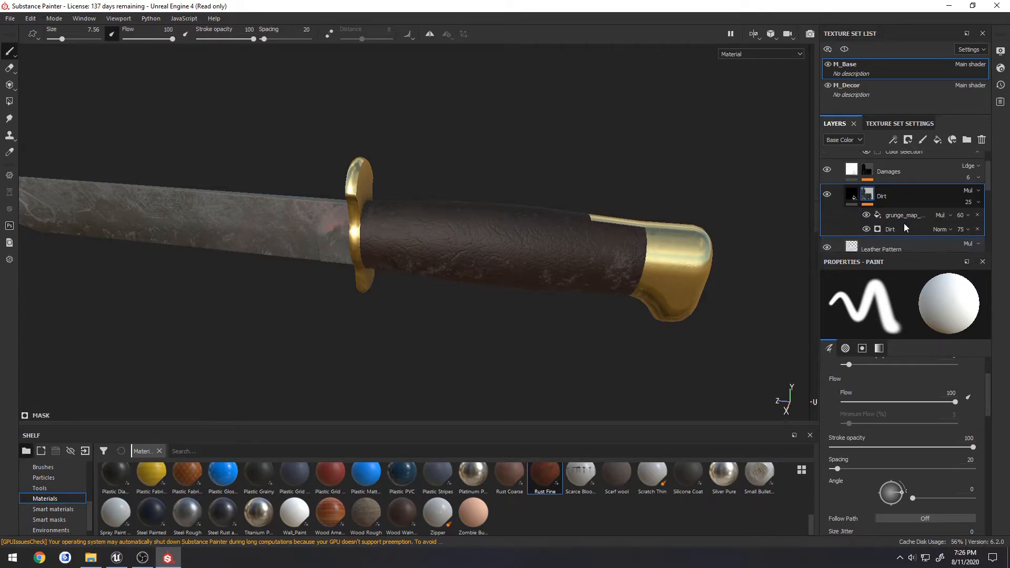
left_click(903, 219)
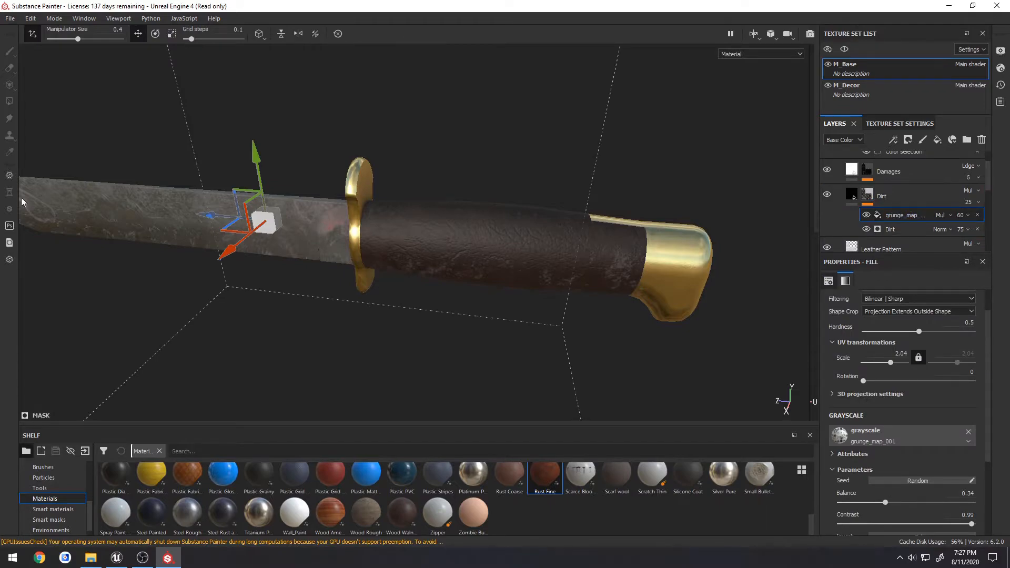
scroll(910, 422, "down", 3)
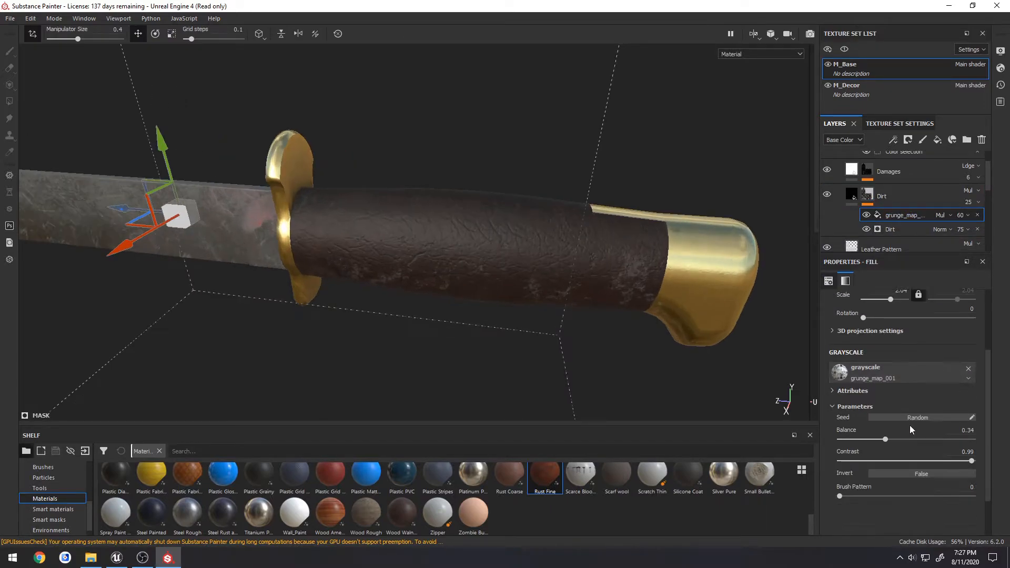
scroll(853, 385, "up", 3)
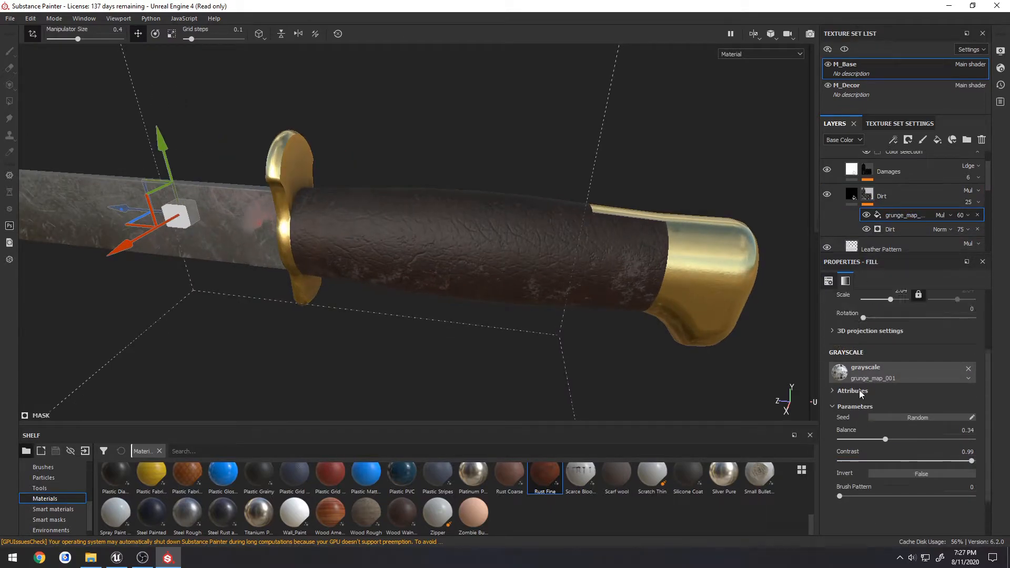
left_click_drag(604, 300, 695, 272, "alt")
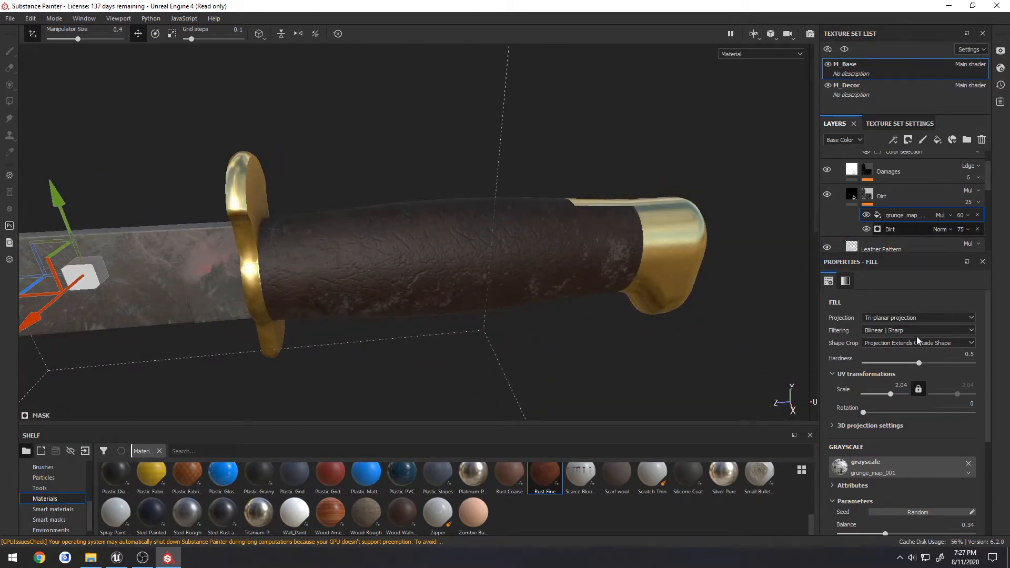
Set the Dirt generator's Grunge Amount to 0.32 and Grunge Scale to 3 in the Dirt layer's mask.
left_click(896, 229)
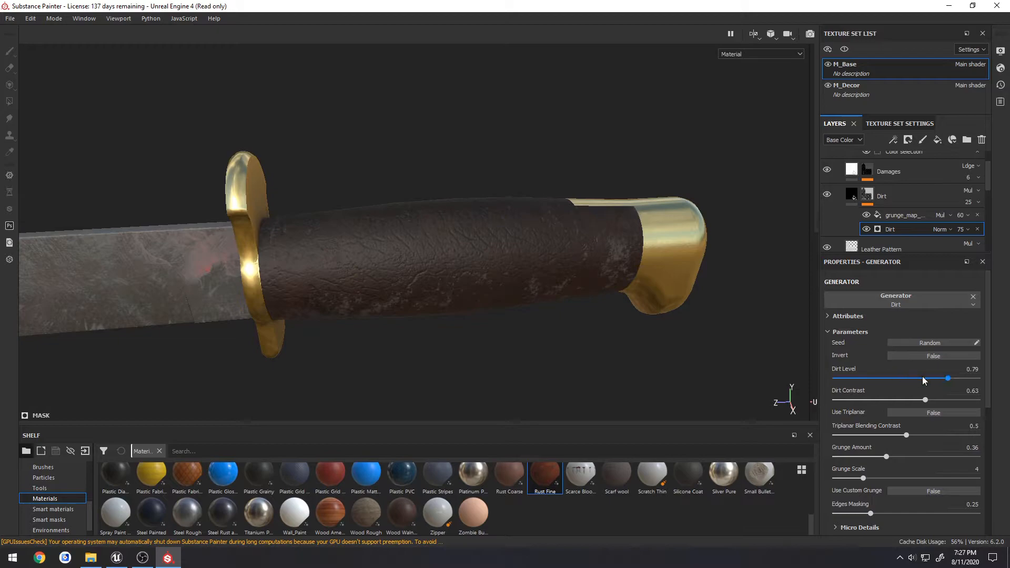
scroll(894, 352, "down", 1)
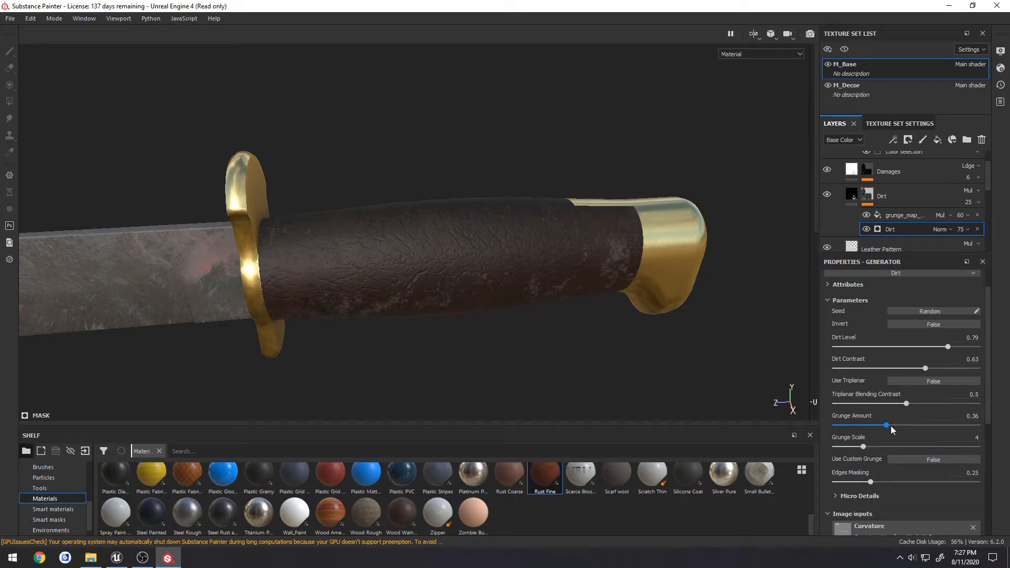
left_click_drag(887, 425, 863, 451)
left_click_drag(950, 450, 854, 447)
left_click_drag(585, 314, 474, 298, "alt")
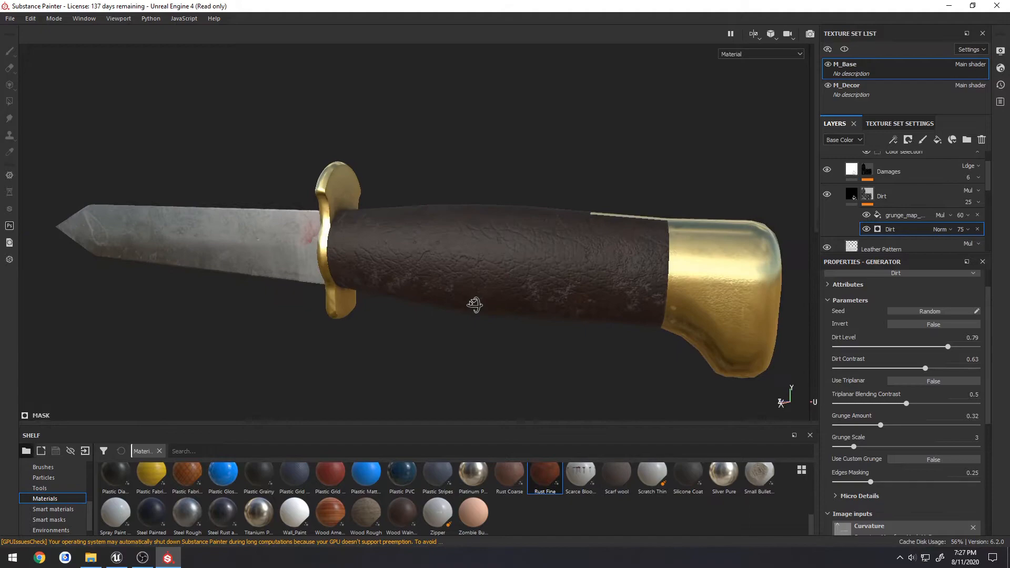
Remove grunge_map_001 from the fill in the Dirt layer's mask and check the leather handle.
left_click(902, 216)
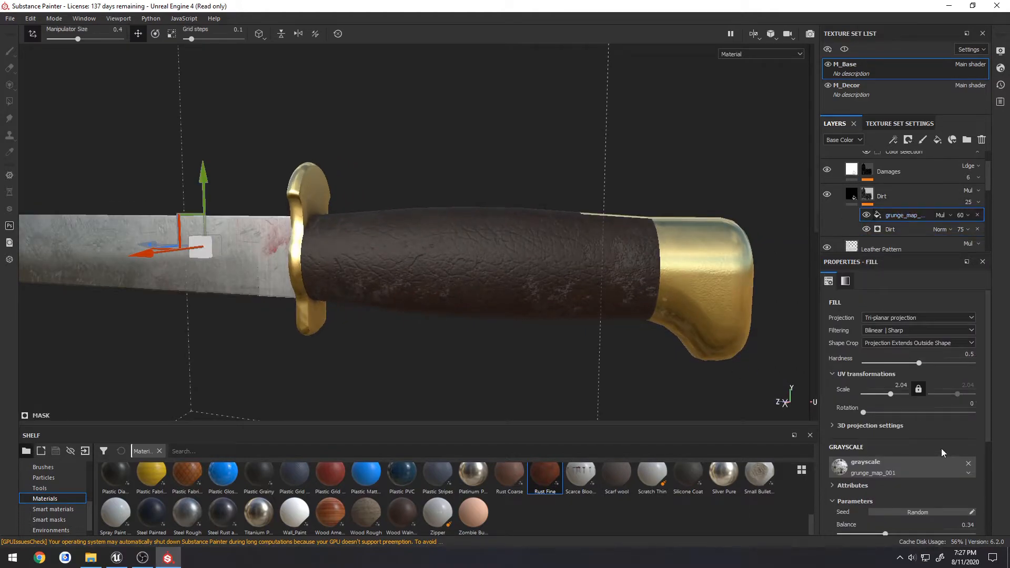
scroll(942, 449, "down", 3)
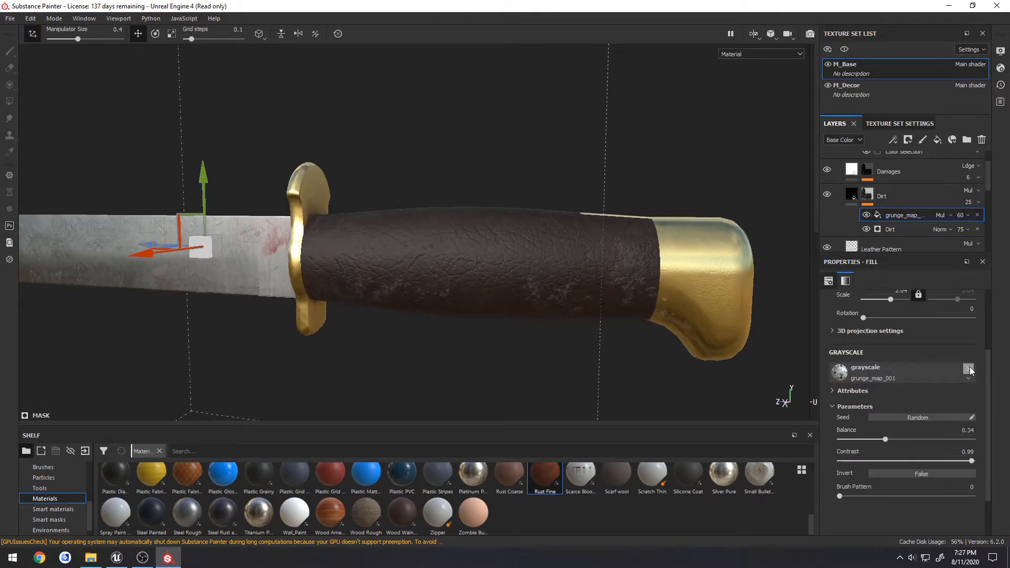
left_click(970, 369)
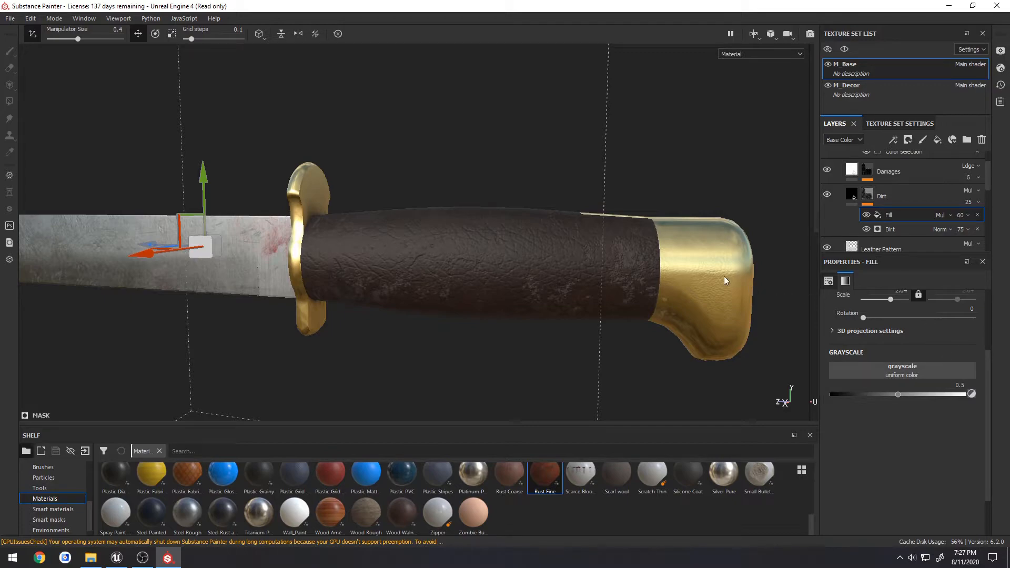
left_click_drag(725, 280, 842, 231, "alt")
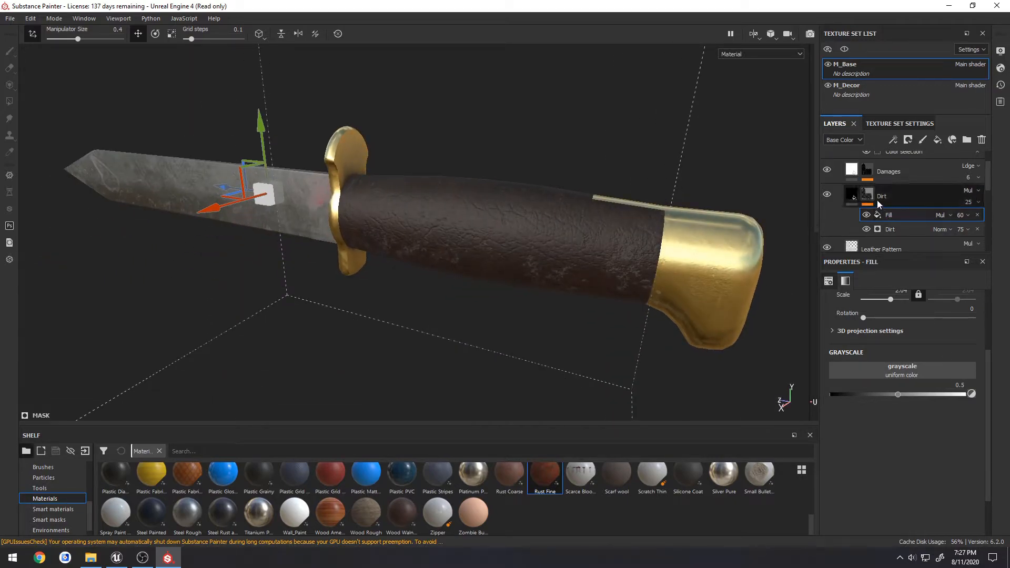
scroll(877, 200, "up", 5)
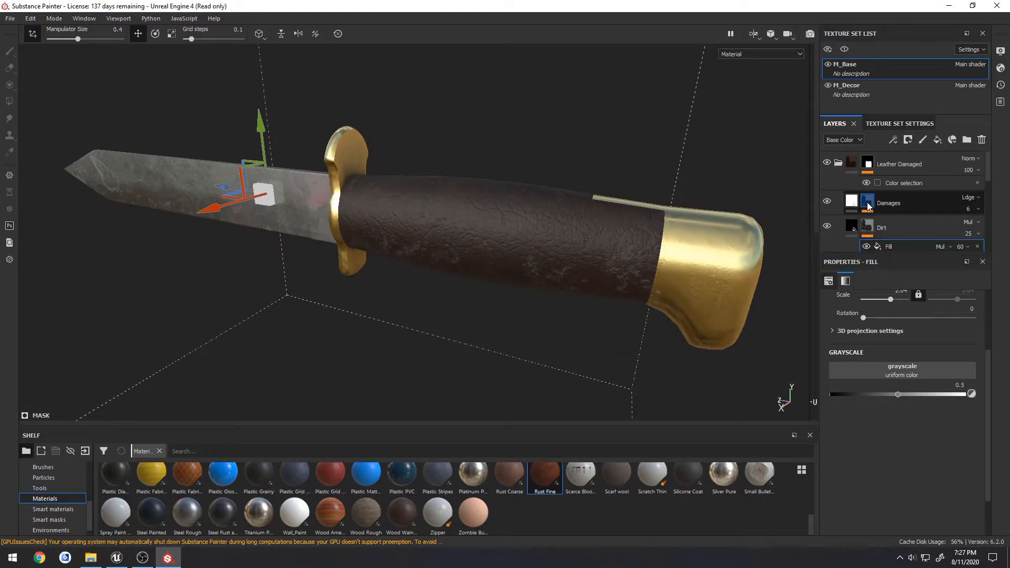
left_click_drag(674, 182, 731, 235, "alt")
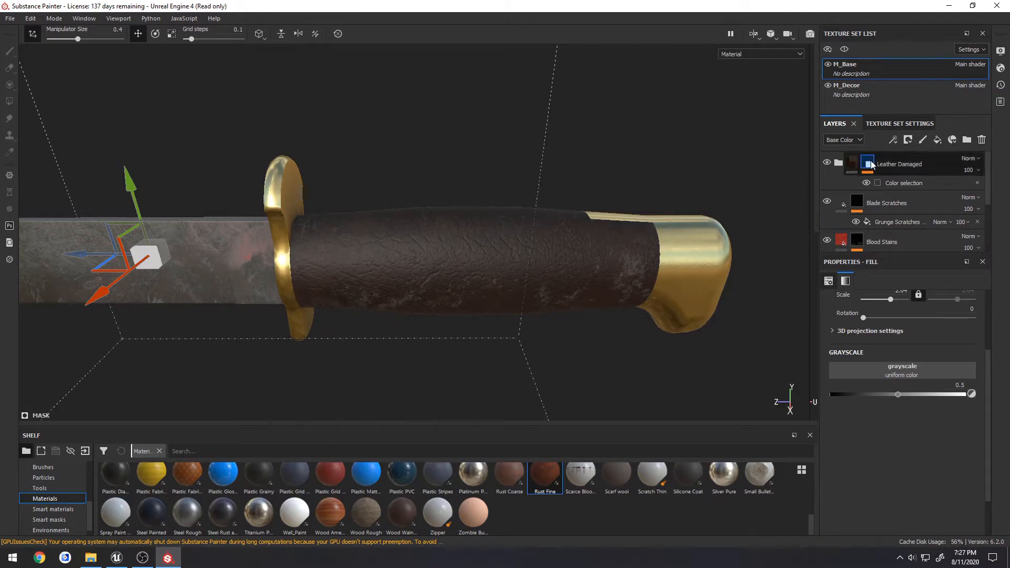
Add a fill layer, move it above the Leather Damaged folder and give it a black mask.
left_click(937, 140)
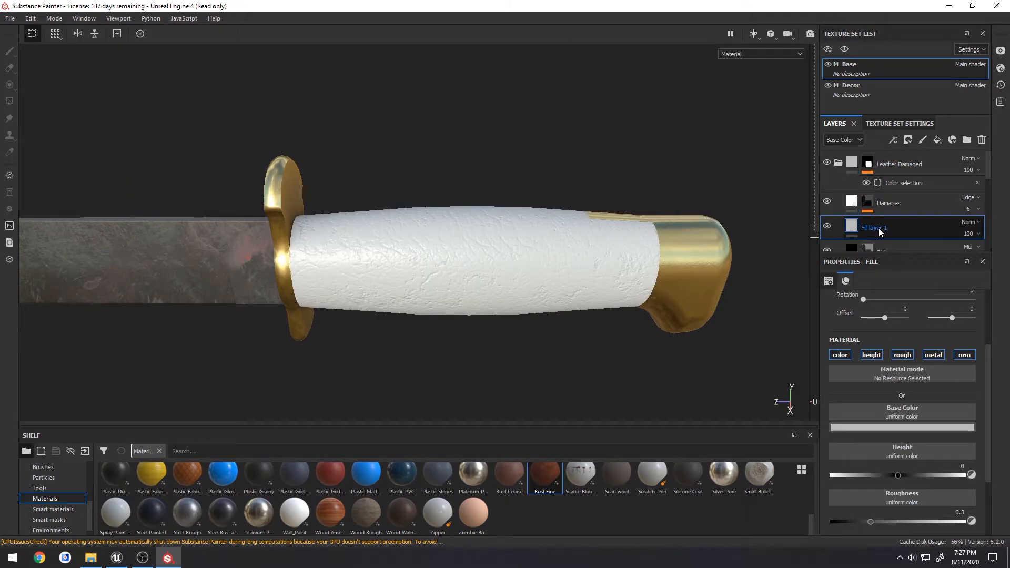
left_click_drag(880, 231, 875, 156)
right_click(867, 162)
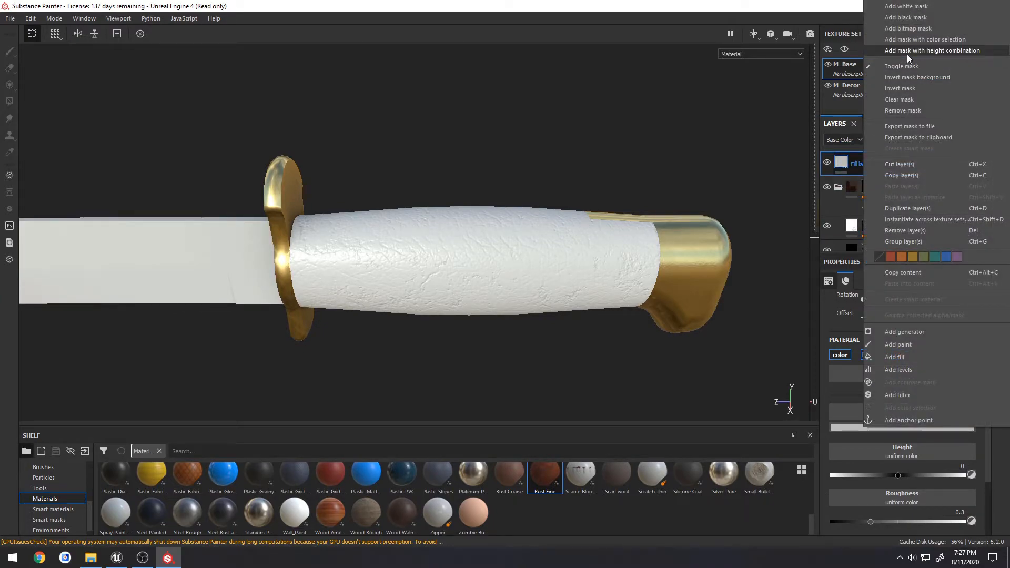
left_click(910, 18)
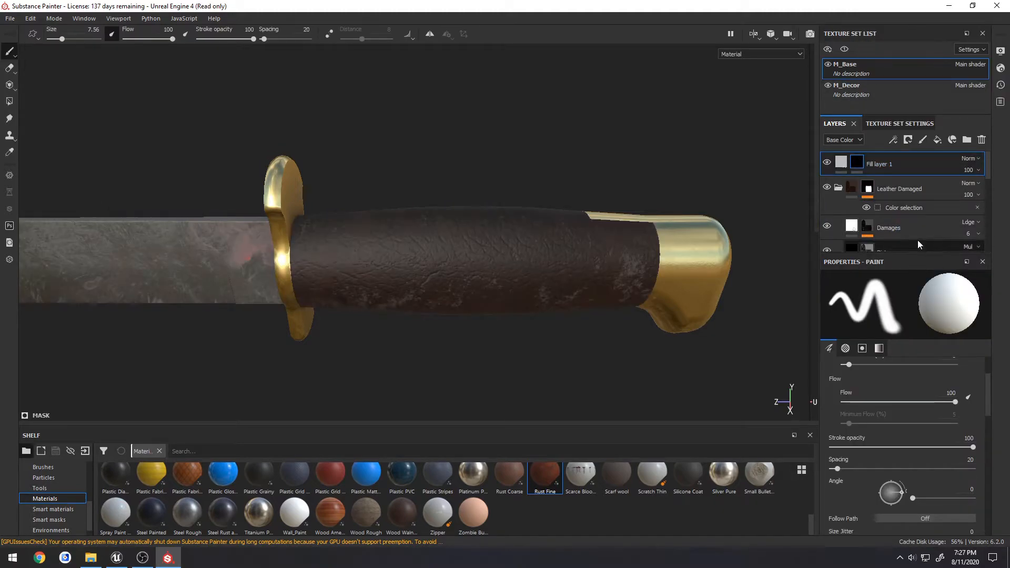
Try to limit Fill layer 1 to the handle with a color selection mask using the pink ID color.
right_click(863, 164)
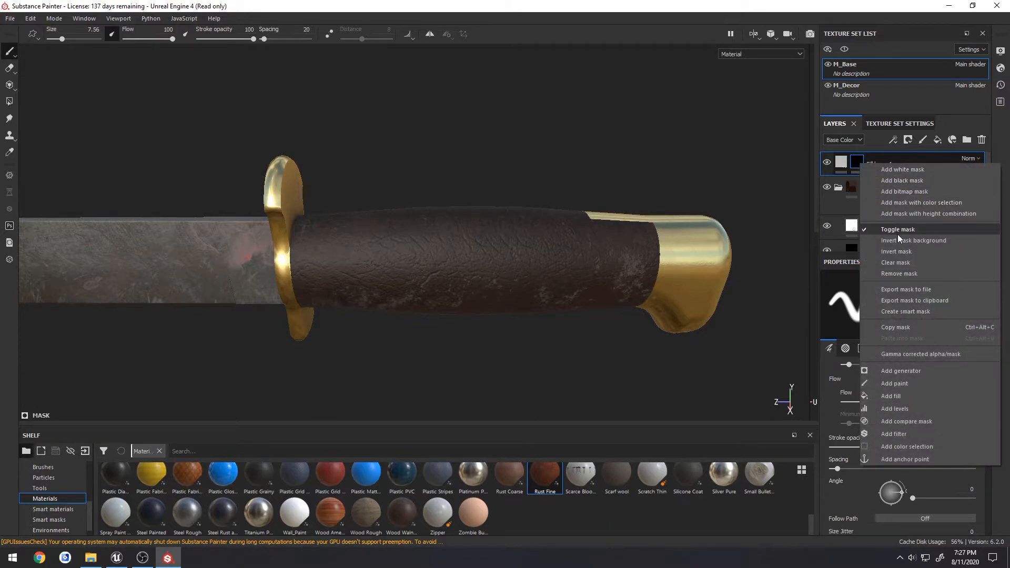
left_click(900, 204)
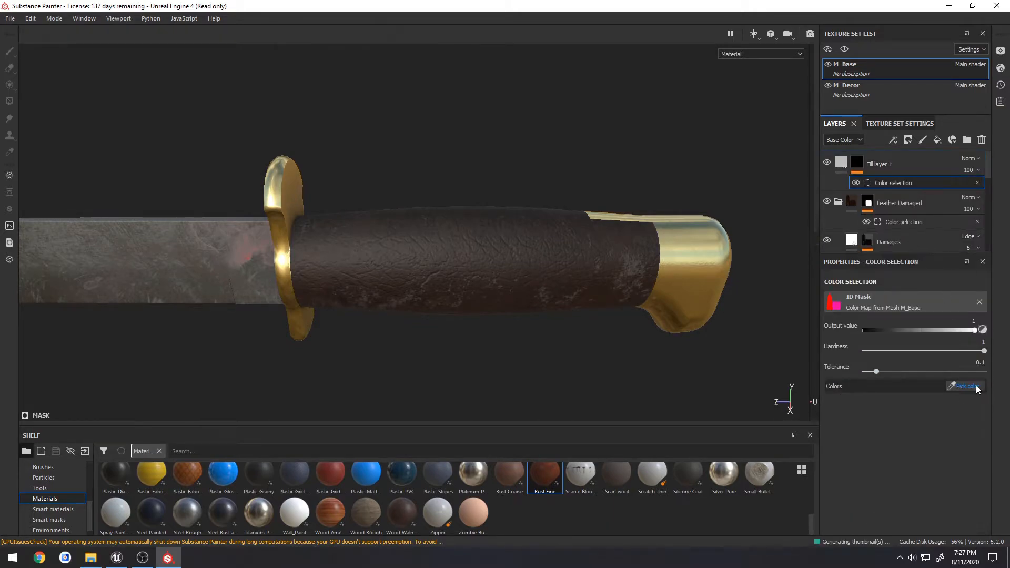
left_click(966, 386)
left_click(502, 251)
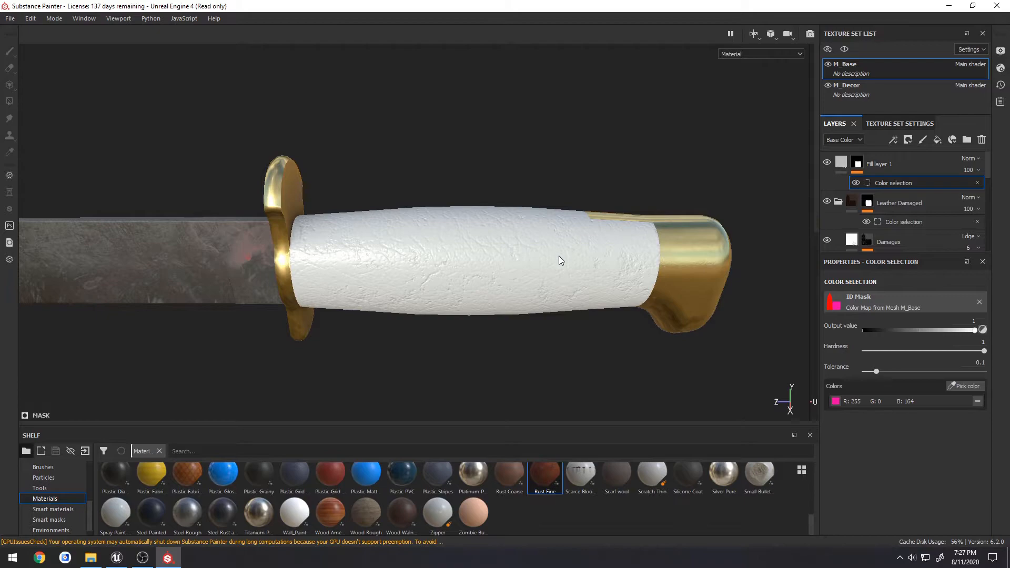
left_click_drag(561, 260, 530, 254, "alt")
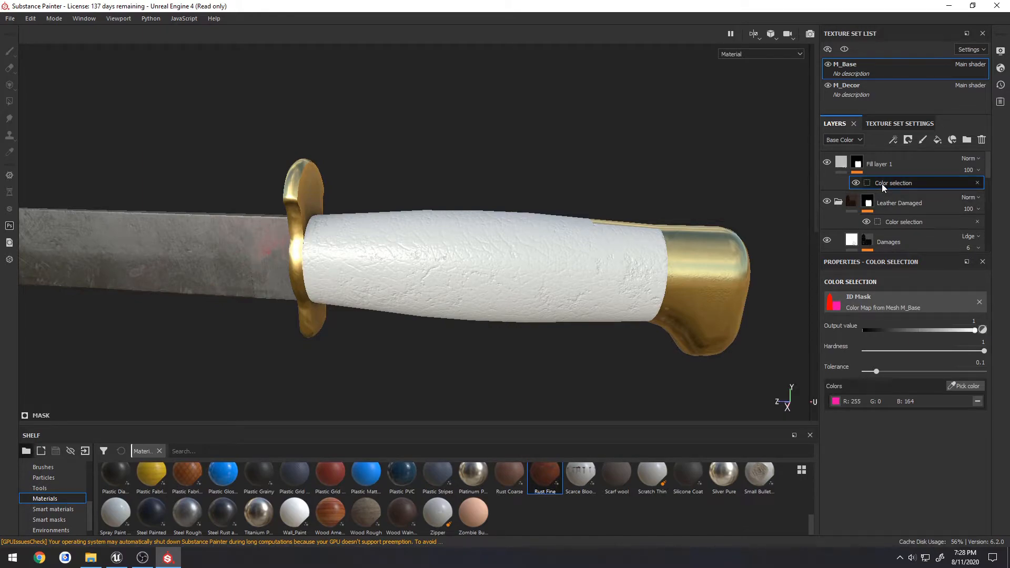
Undo the handle's ID color pick and remove the Color selection effect from Fill layer 1's mask.
key("ctrl+z")
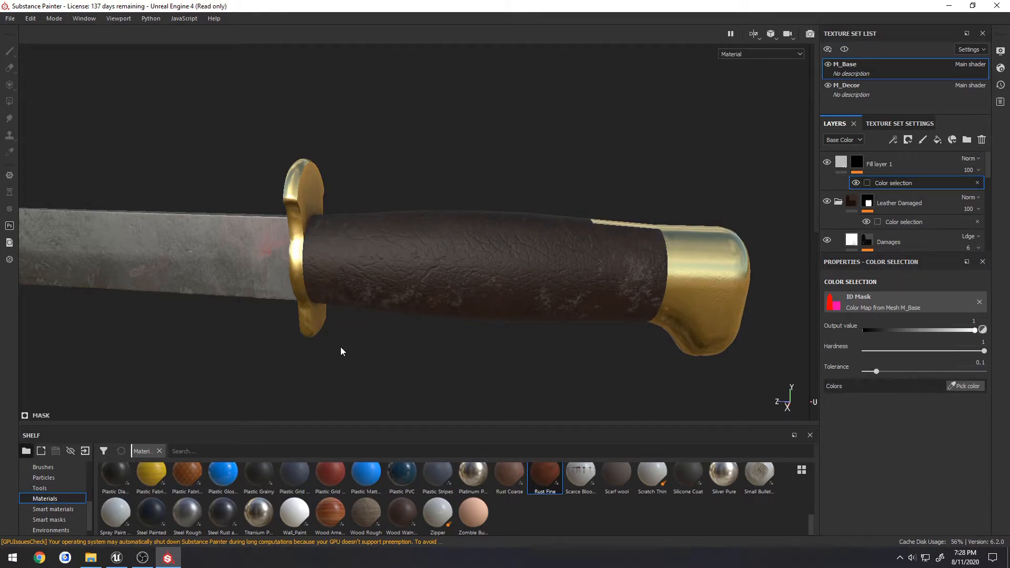
right_click(885, 182)
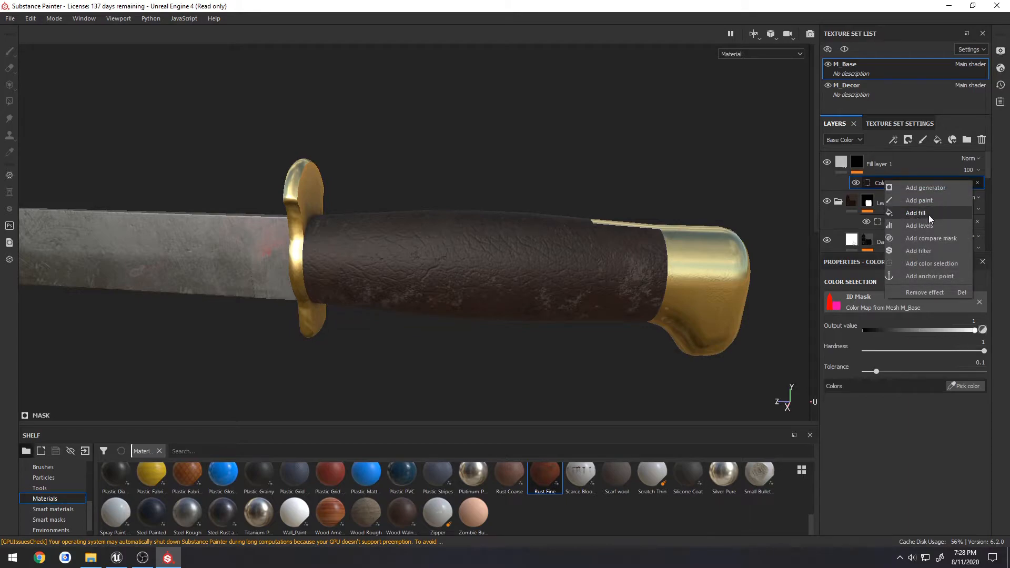
left_click(936, 294)
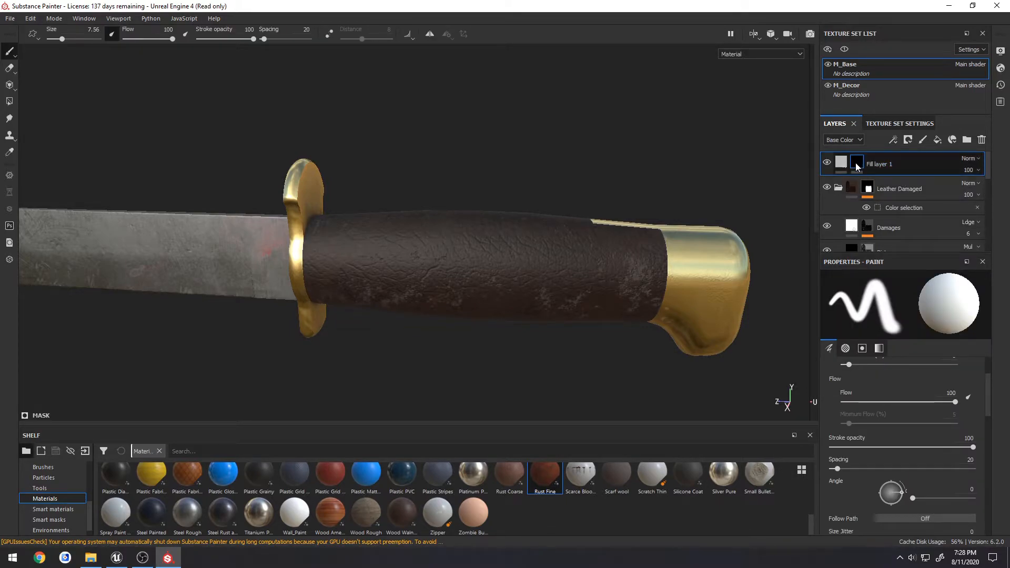
Try a short brush stroke on the handle in Fill layer 1's mask and undo it.
mouse_move(857, 166)
mouse_move(442, 268)
left_mouse_down()
mouse_move(425, 263)
mouse_move(493, 276)
left_mouse_up()
key("ctrl+z")
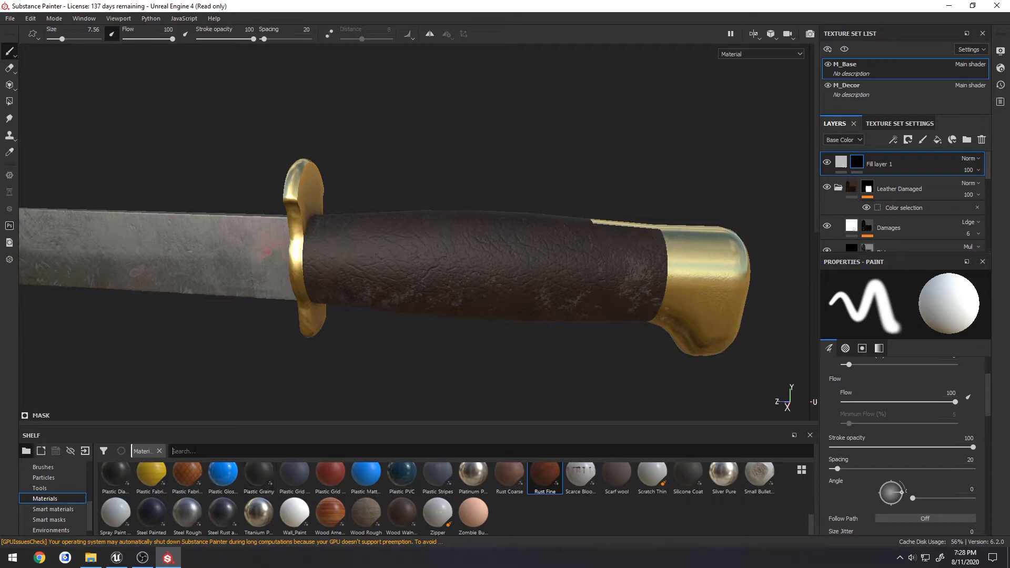
Search the shelf's materials and smart materials for "dirt" and preview the Dirt smart material.
type("dirt")
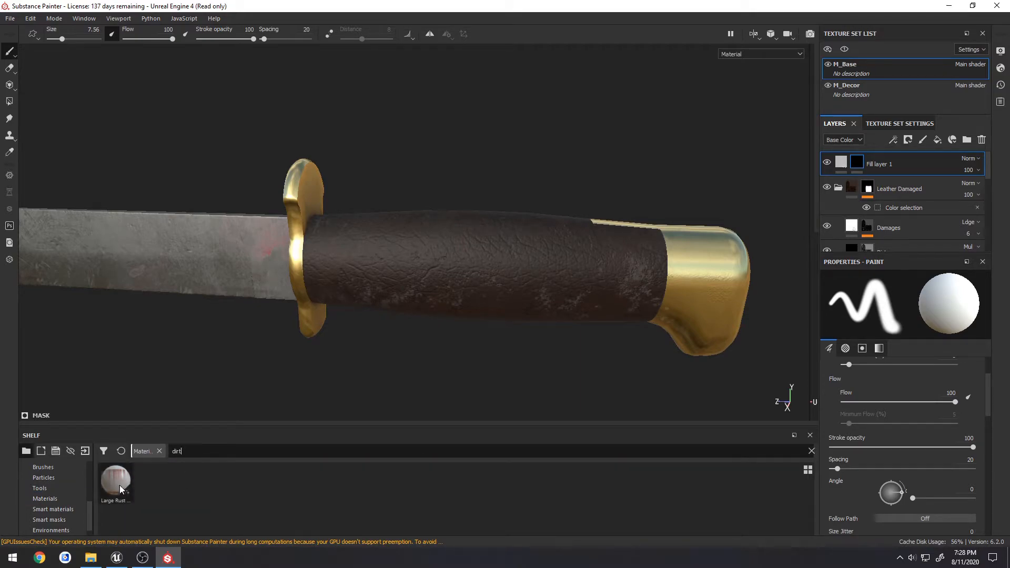
left_click(52, 499)
type("dirt")
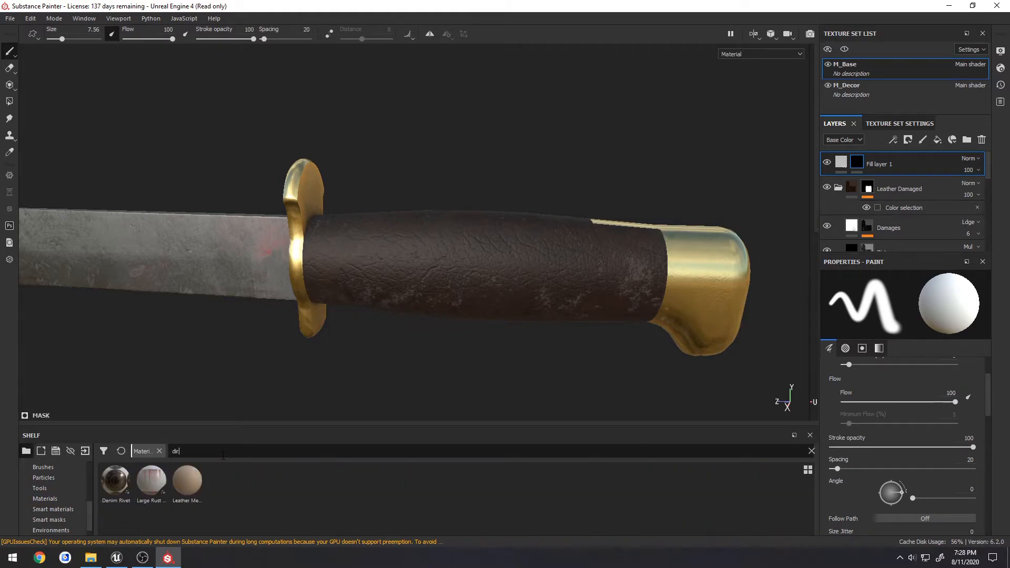
left_click(59, 510)
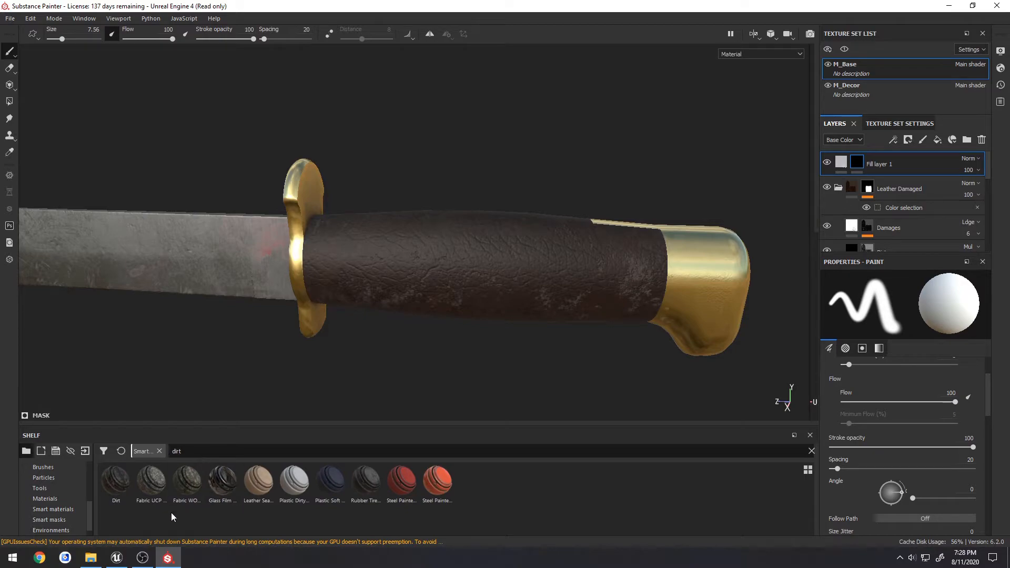
mouse_move(117, 482)
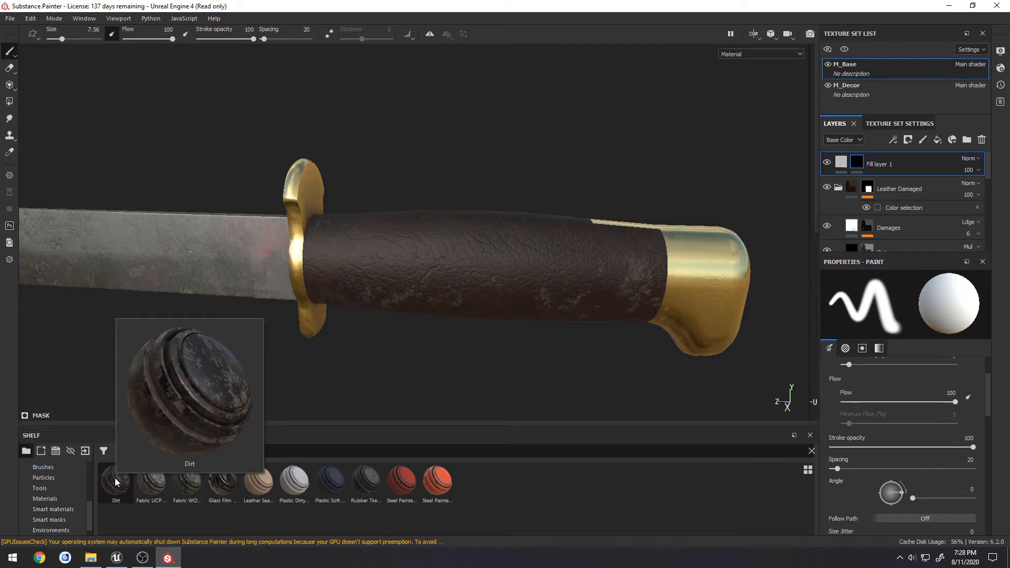
Try the Dirt smart material above Fill layer 1 and undo it.
left_click_drag(117, 482, 880, 161)
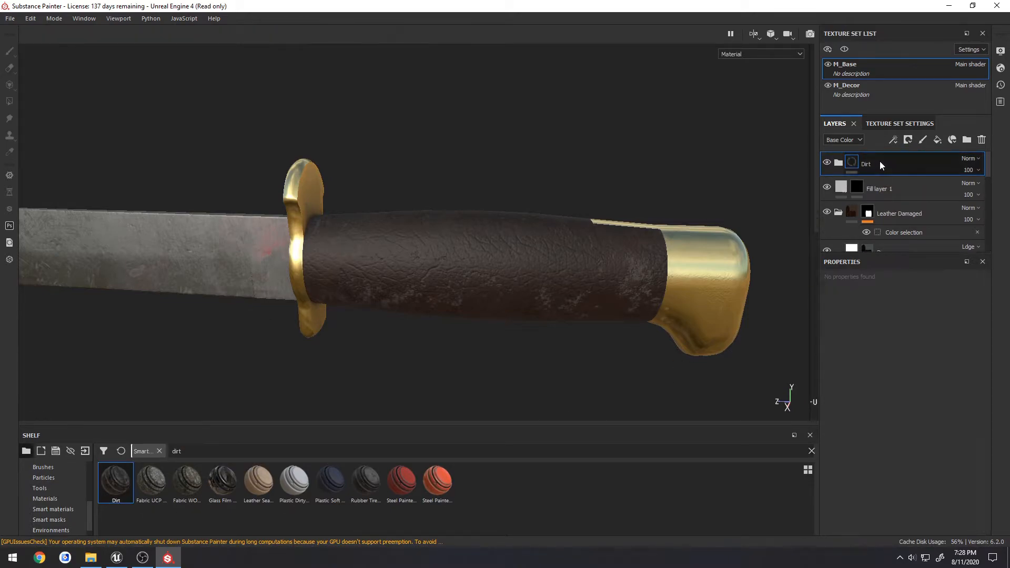
left_click_drag(584, 284, 588, 355, "alt")
key("ctrl+z")
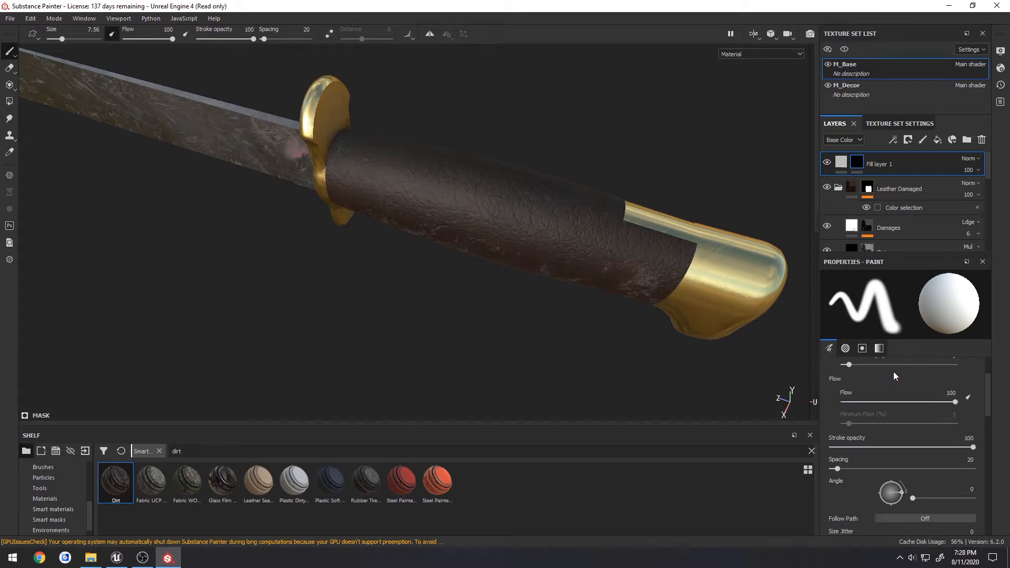
Set Fill layer 1's base color to a dark brown sampled from the handle's leather.
left_click(843, 163)
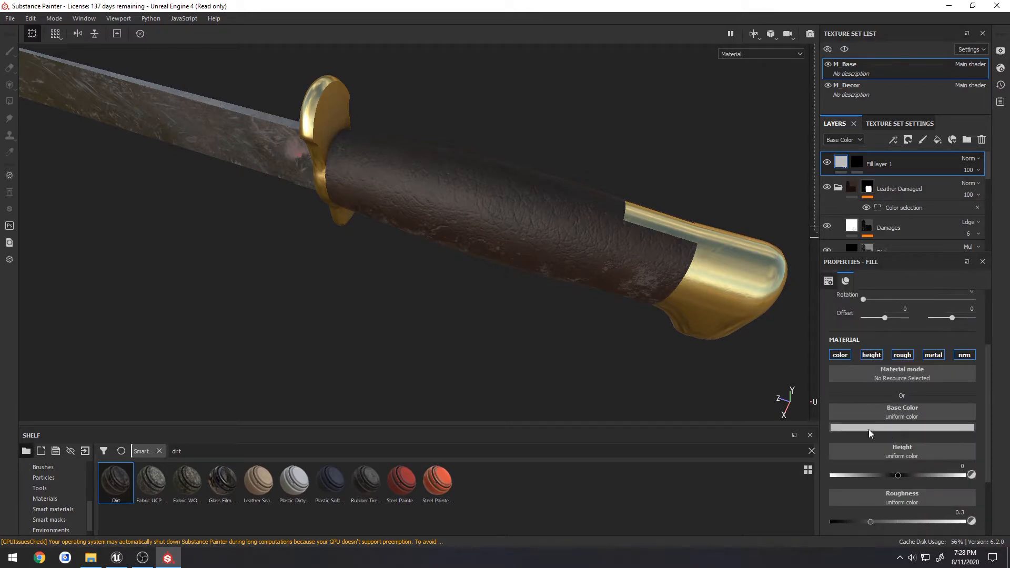
left_click_drag(509, 335, 558, 319, "alt")
scroll(557, 321, "up", 5)
left_click_drag(618, 310, 599, 290, "alt")
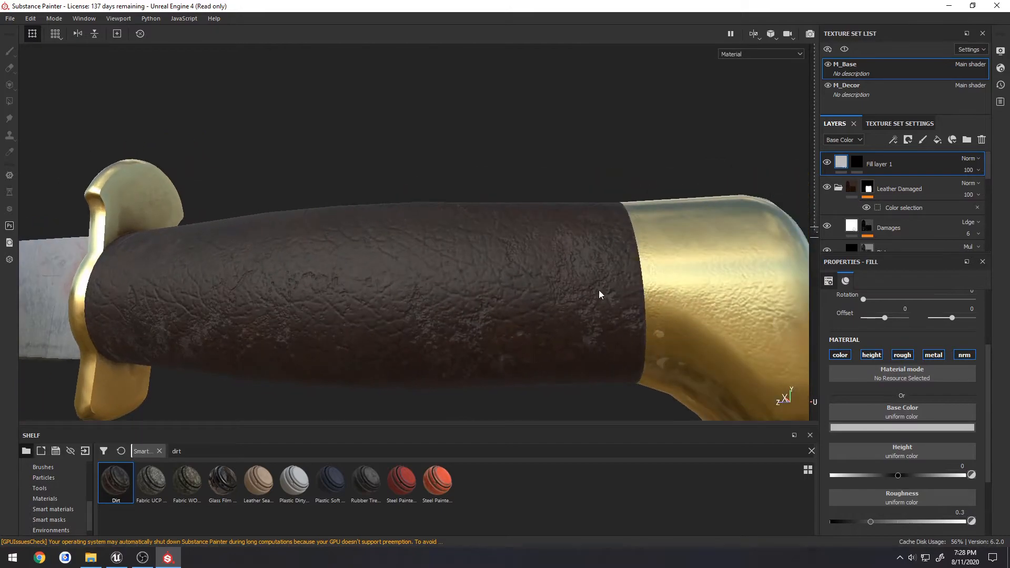
left_click(905, 427)
left_click(597, 255)
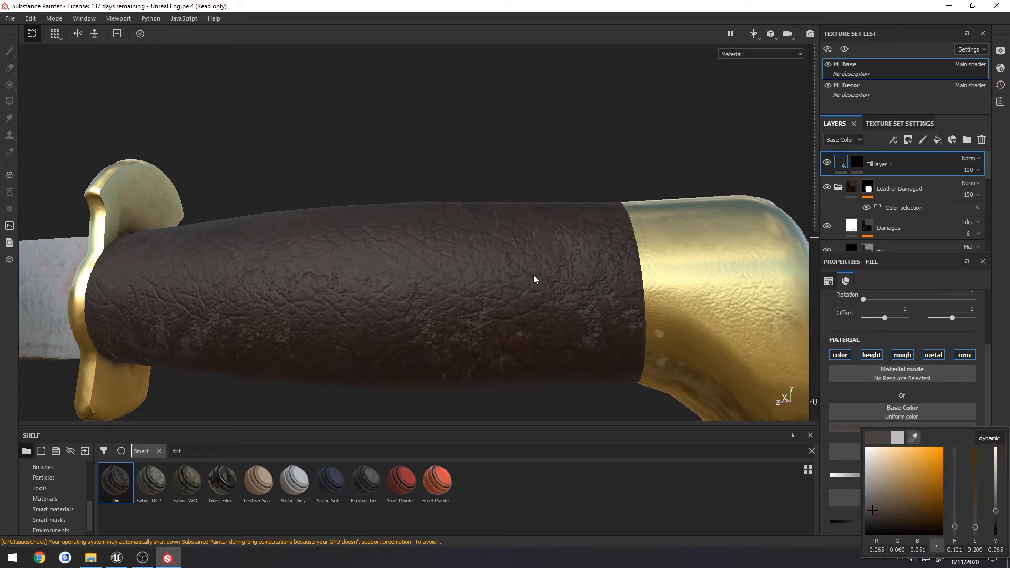
Try two soft brush strokes on the handle in Fill layer 1's mask and undo them.
left_click(857, 164)
mouse_move(366, 307)
left_mouse_down()
mouse_move(405, 271)
mouse_move(489, 276)
mouse_move(539, 352)
left_mouse_up()
scroll(551, 336, "down", 5)
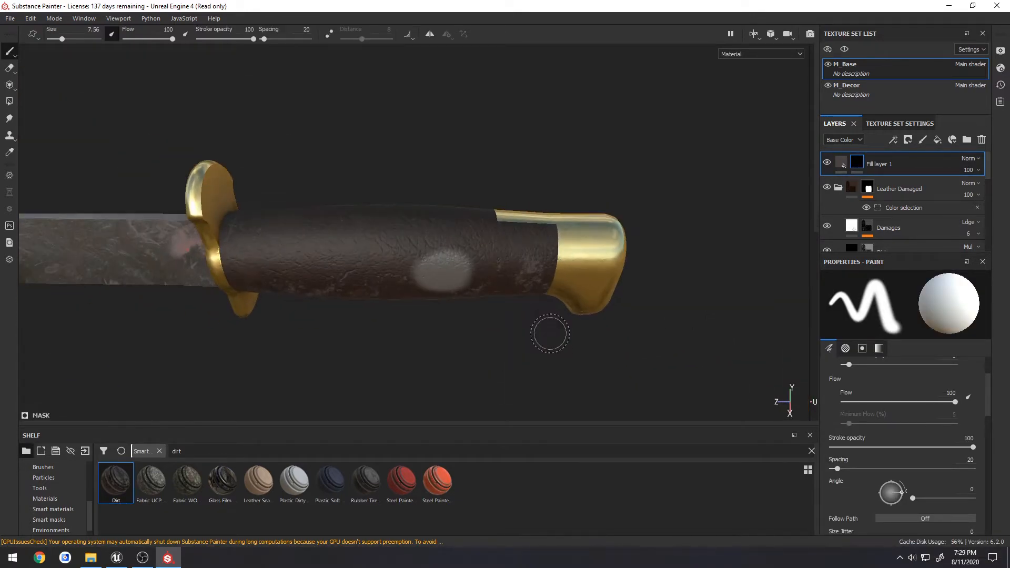
key("ctrl+z")
left_click_drag(304, 244, 473, 295)
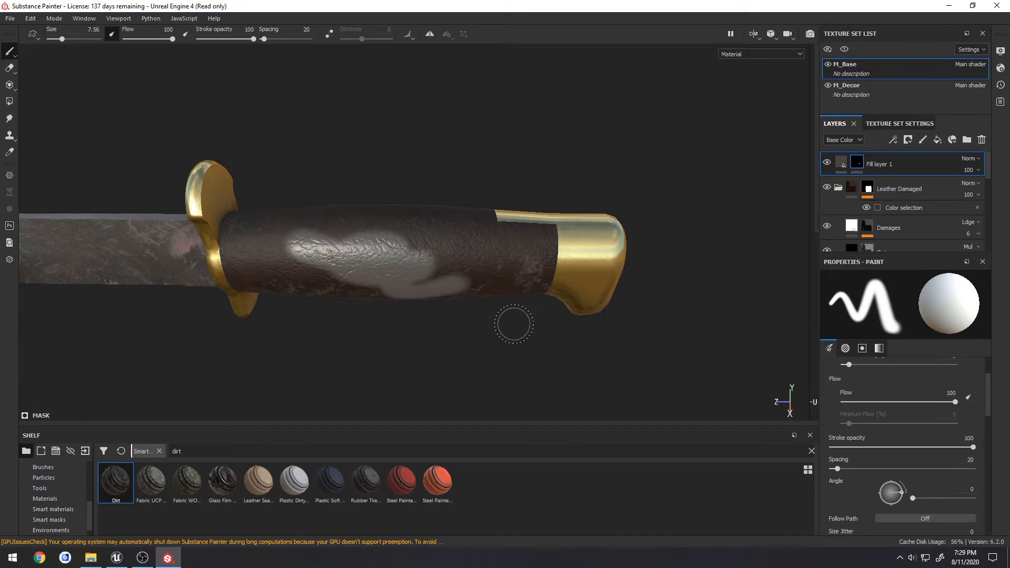
key("ctrl+z")
Search the shelf's brushes for "dirt" and choose the Dirt 1 brush for Fill layer 1's mask.
middle_click_drag(395, 336, 456, 338, "alt")
left_click_drag(463, 338, 465, 314, "alt")
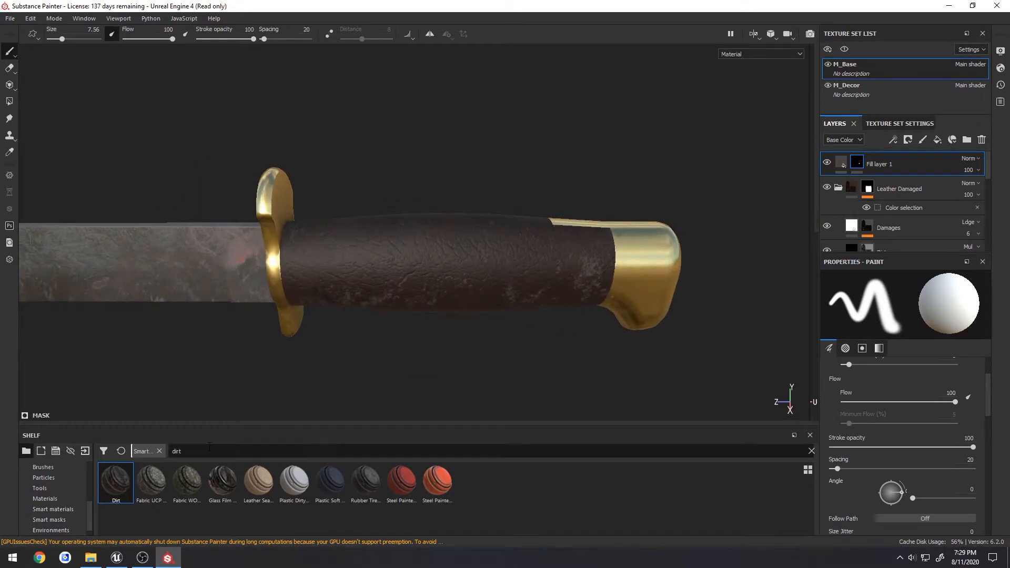
left_click(54, 467)
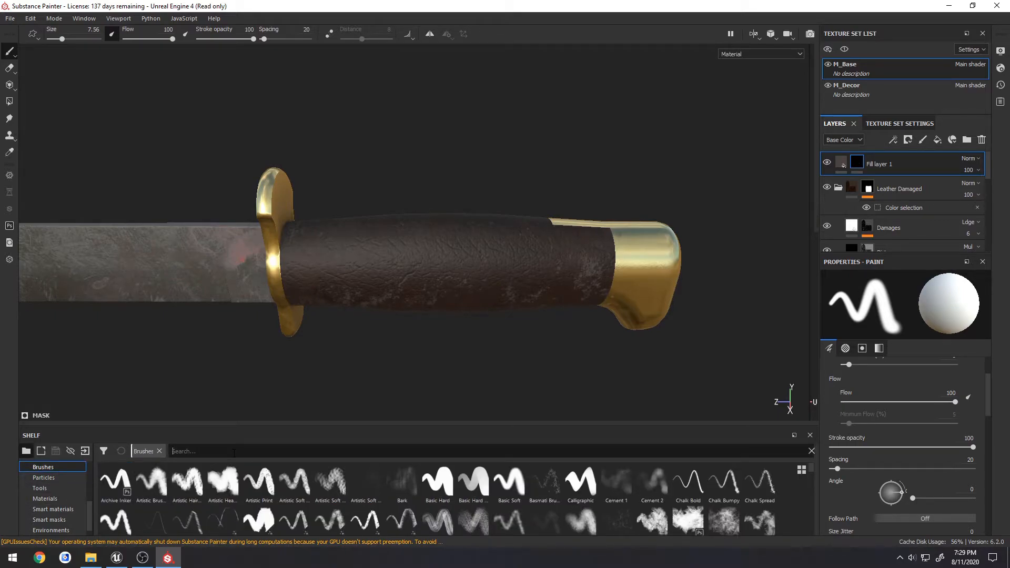
type("dirt")
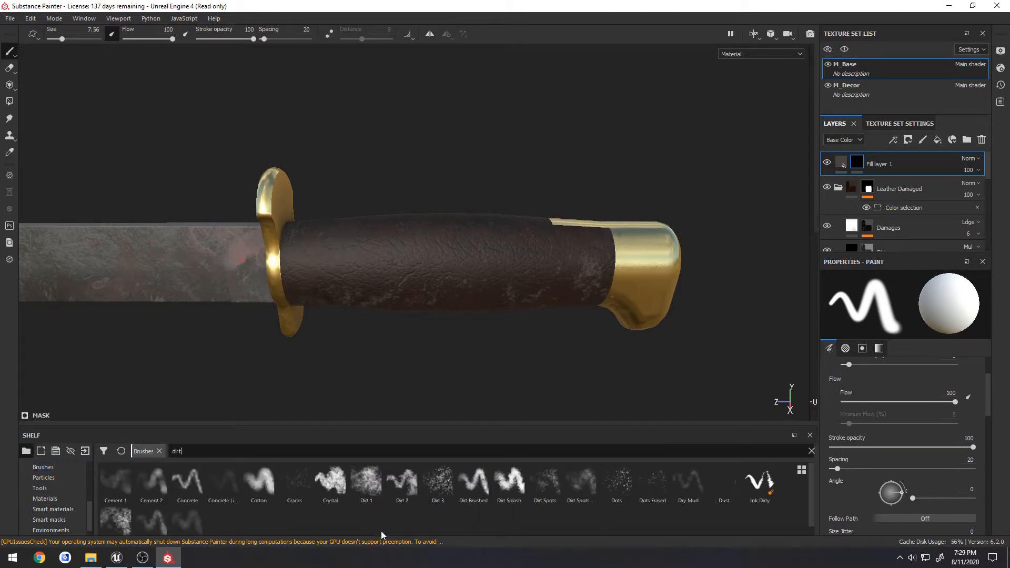
scroll(381, 531, "down", 1)
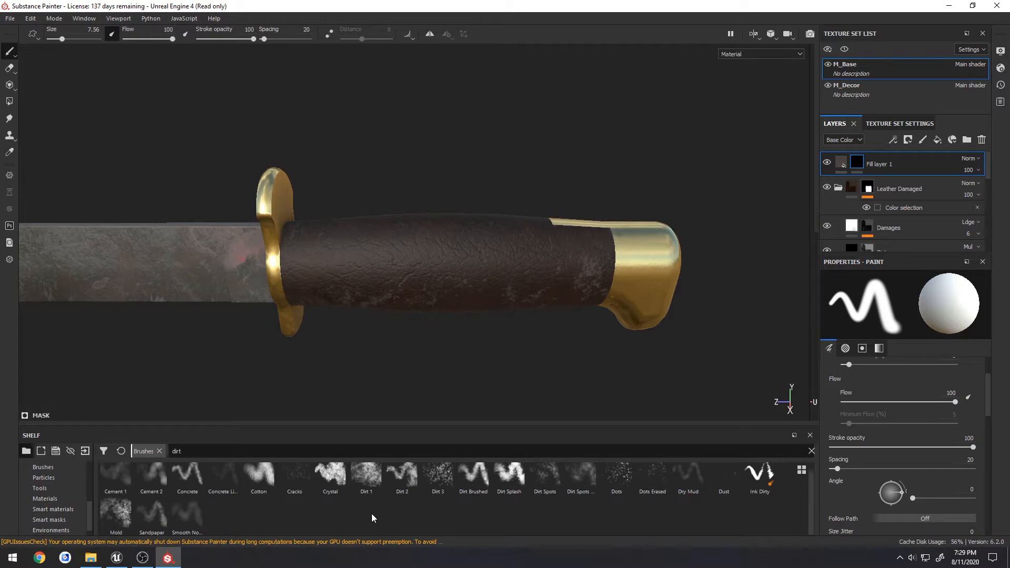
scroll(372, 514, "up", 1)
left_click(363, 476)
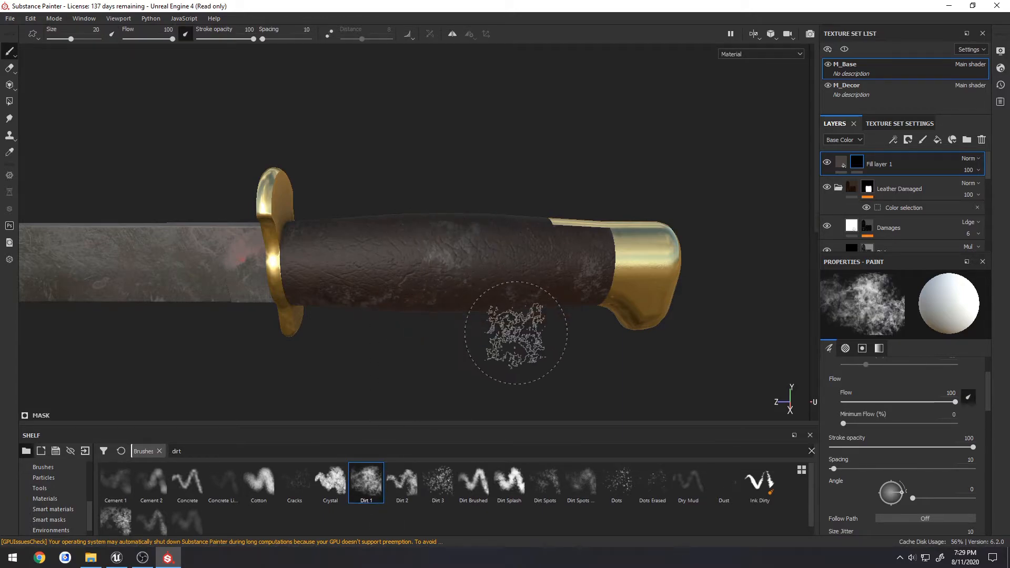
Paint patchy dirt around the leather handle in Fill layer 1's mask with the Dirt 1 brush.
mouse_move(518, 325)
left_mouse_down("alt")
mouse_move(541, 345)
mouse_move(500, 323)
mouse_move(548, 275)
mouse_move(428, 226)
mouse_move(519, 293)
left_mouse_up("alt")
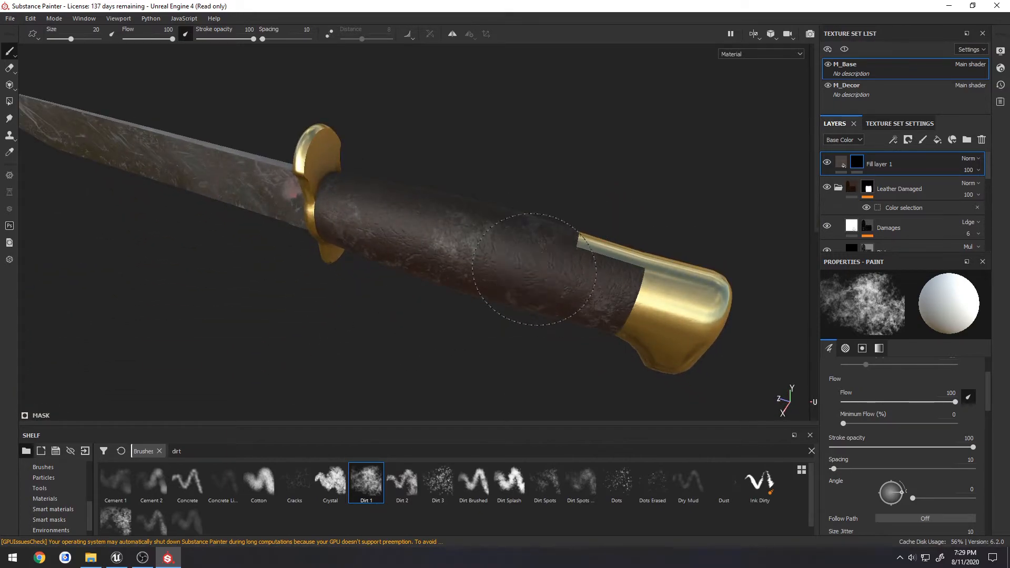
mouse_move(591, 368)
left_mouse_down("alt")
mouse_move(442, 348)
mouse_move(532, 346)
mouse_move(666, 379)
mouse_move(704, 264)
mouse_move(458, 273)
mouse_move(452, 343)
left_mouse_up("alt")
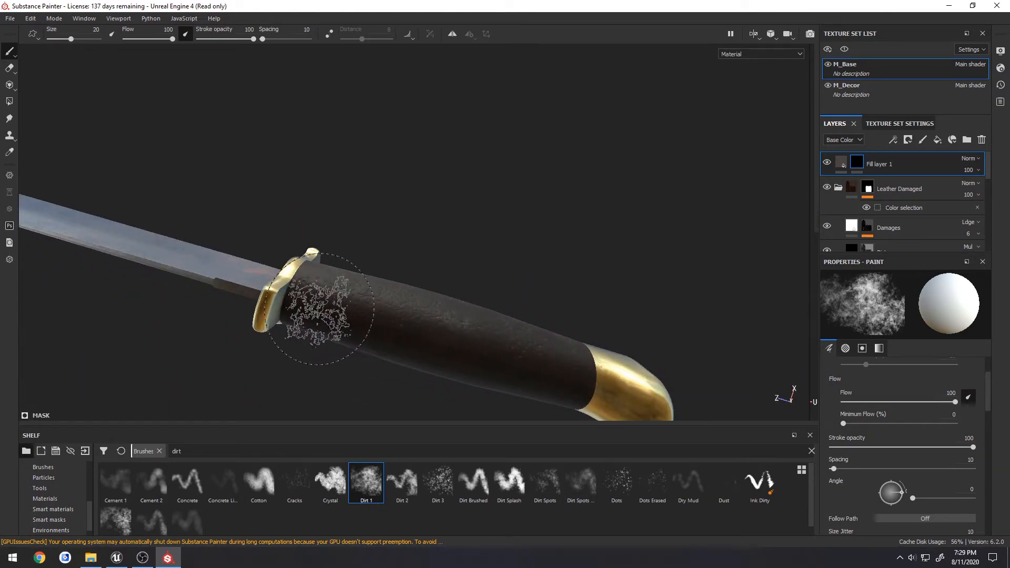
left_click_drag(519, 346, 560, 382, "alt")
middle_click_drag(559, 380, 504, 347, "alt")
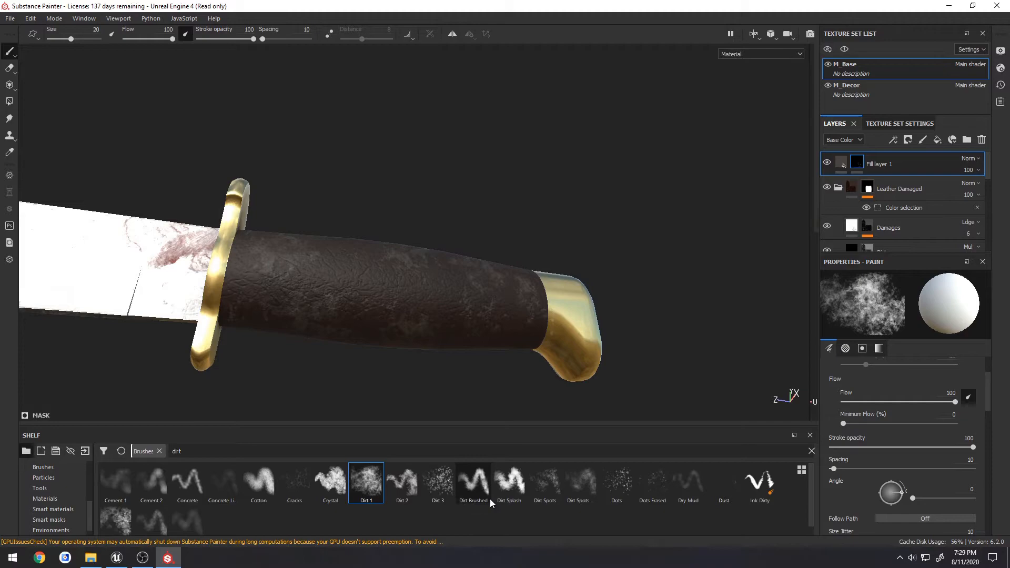
Add faint dirt around the leather handle in Fill layer 1's mask using the brush whose name starts with "Smooth No".
scroll(473, 508, "down", 1)
left_click(182, 520)
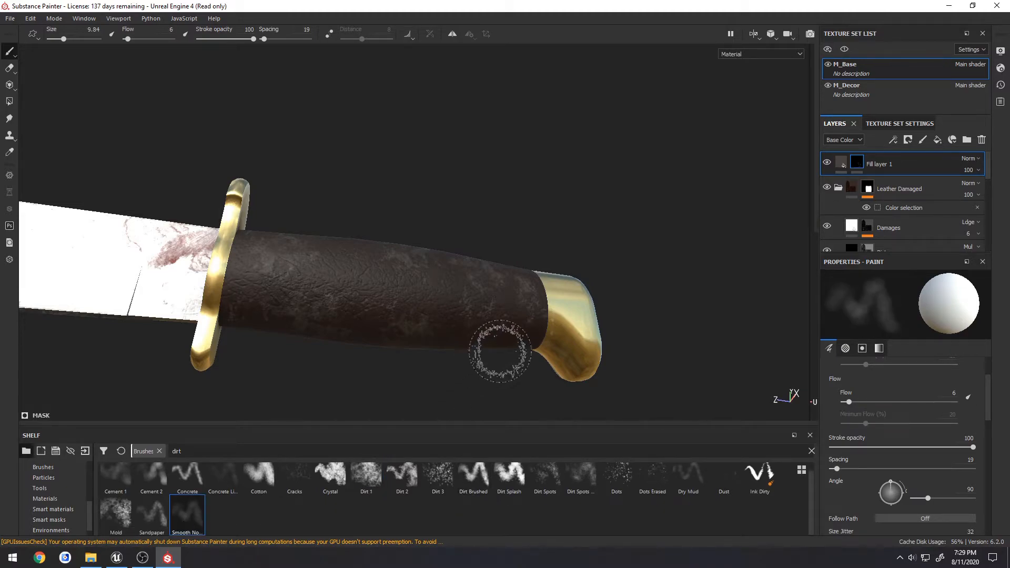
mouse_move(351, 325)
left_mouse_down("alt")
mouse_move(476, 331)
mouse_move(512, 353)
mouse_move(451, 344)
mouse_move(505, 269)
mouse_move(216, 284)
mouse_move(347, 269)
mouse_move(449, 301)
mouse_move(514, 361)
mouse_move(569, 228)
left_mouse_up("alt")
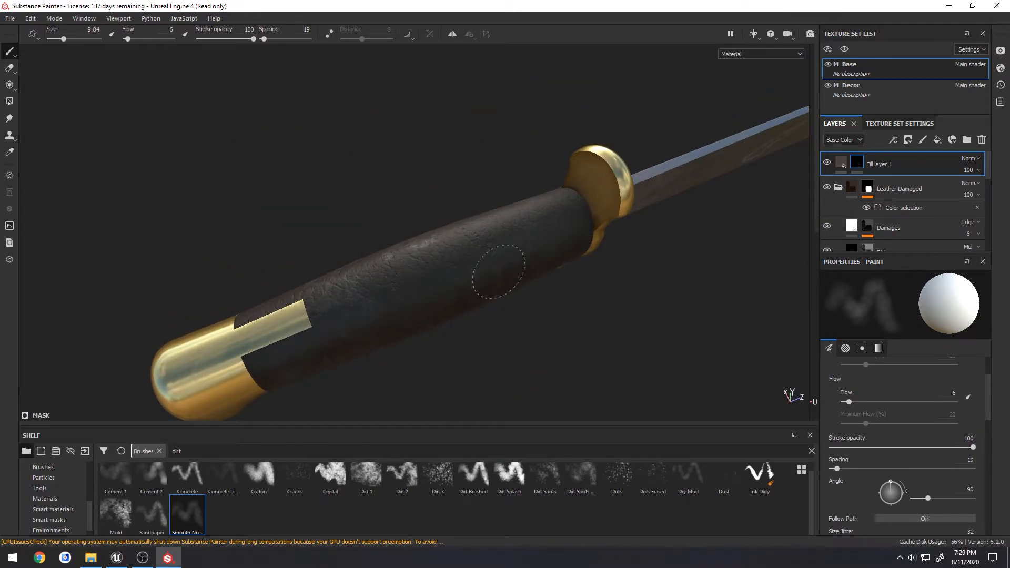
mouse_move(455, 398)
left_mouse_down("alt")
mouse_move(417, 318)
mouse_move(655, 413)
left_mouse_up("alt")
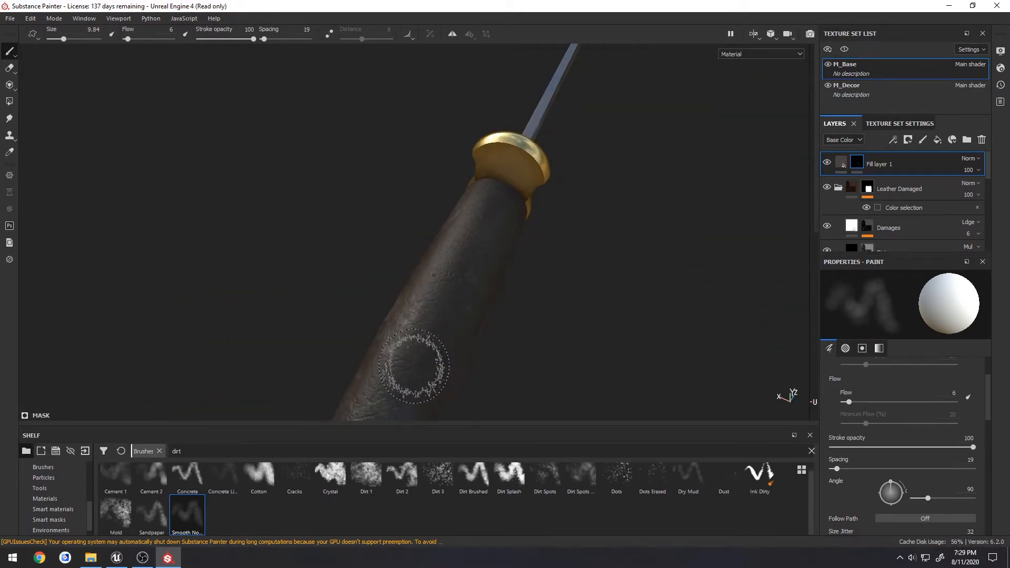
mouse_move(504, 314)
left_mouse_down("alt")
mouse_move(646, 337)
mouse_move(413, 334)
mouse_move(526, 365)
mouse_move(545, 415)
left_mouse_up("alt")
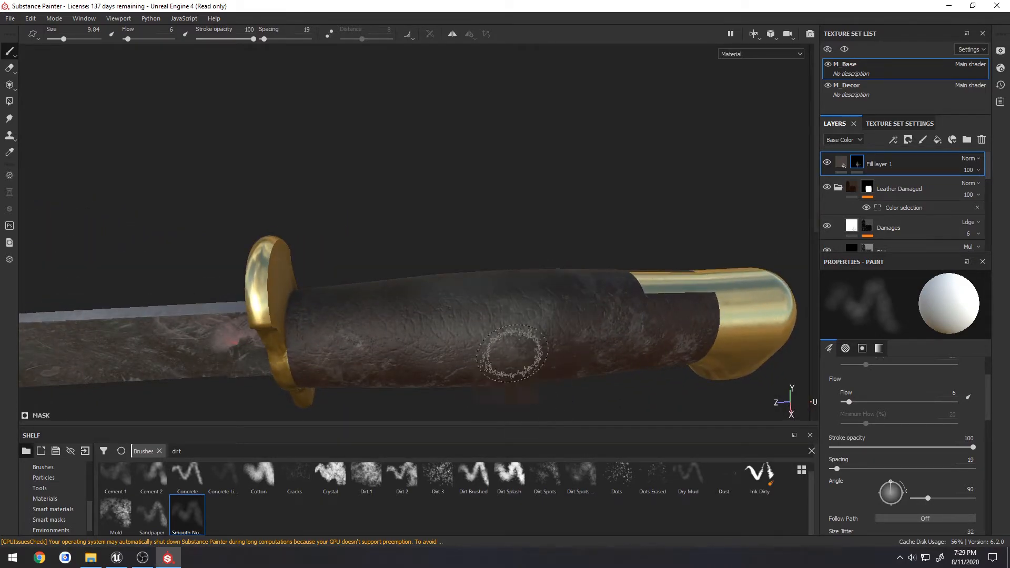
mouse_move(545, 289)
left_mouse_down("alt")
mouse_move(544, 318)
mouse_move(526, 316)
mouse_move(556, 357)
mouse_move(543, 426)
left_mouse_up("alt")
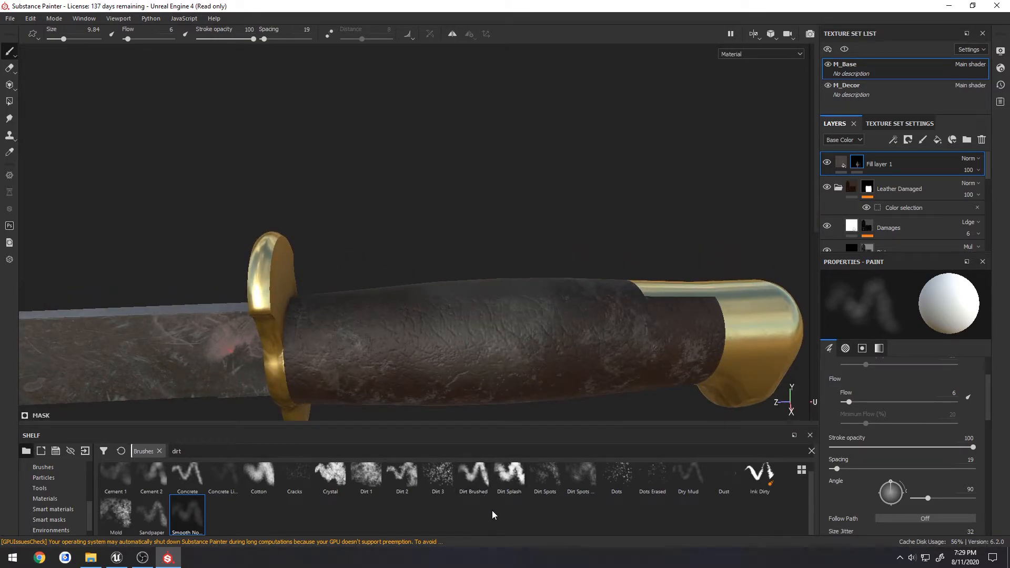
Paint speckled dirt on the handle near the pommel and on its other side with the Dirt 3 brush.
mouse_move(509, 474)
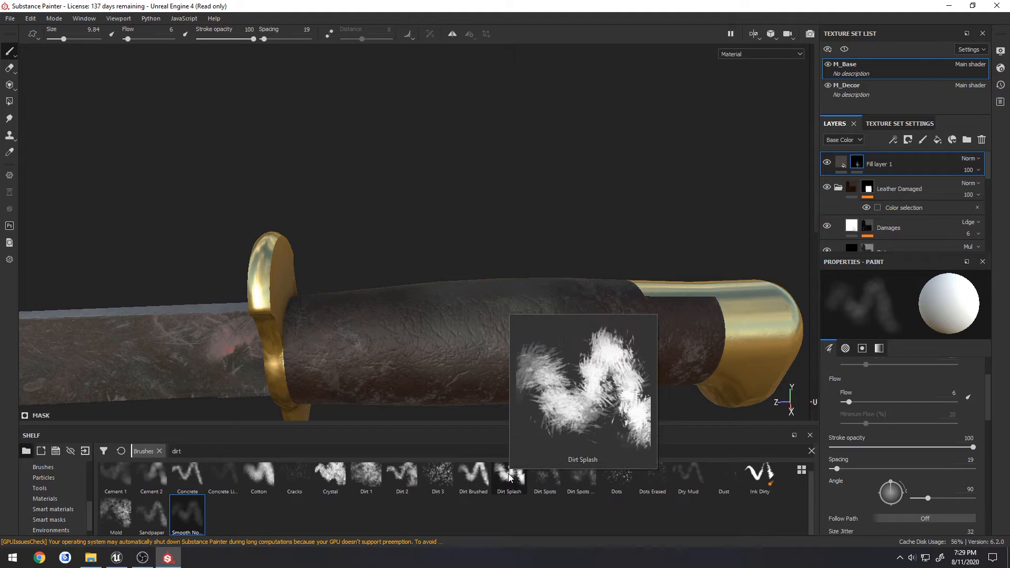
left_click(438, 476)
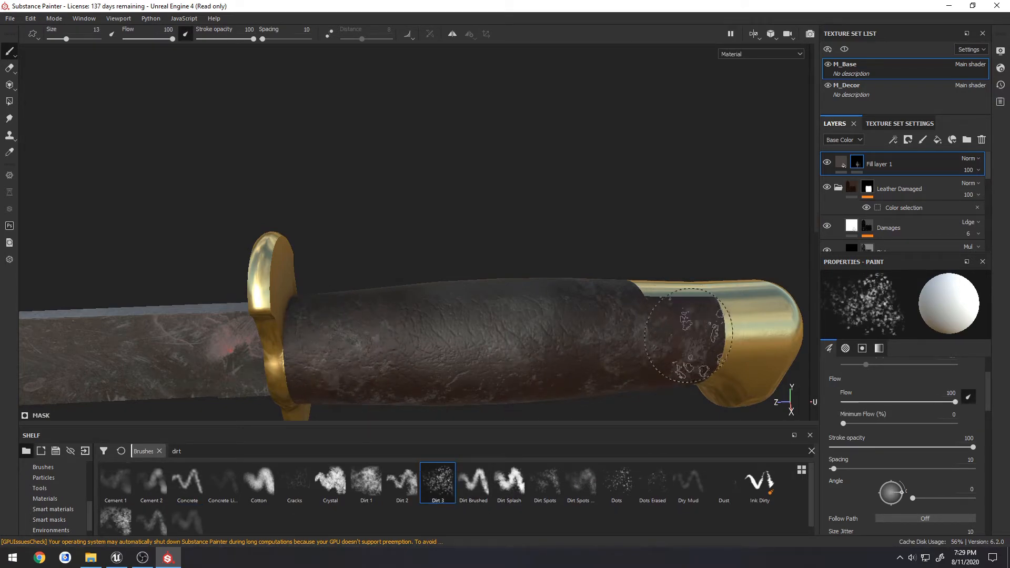
left_click_drag(689, 336, 340, 331, "alt")
middle_click_drag(516, 368, 522, 292, "alt")
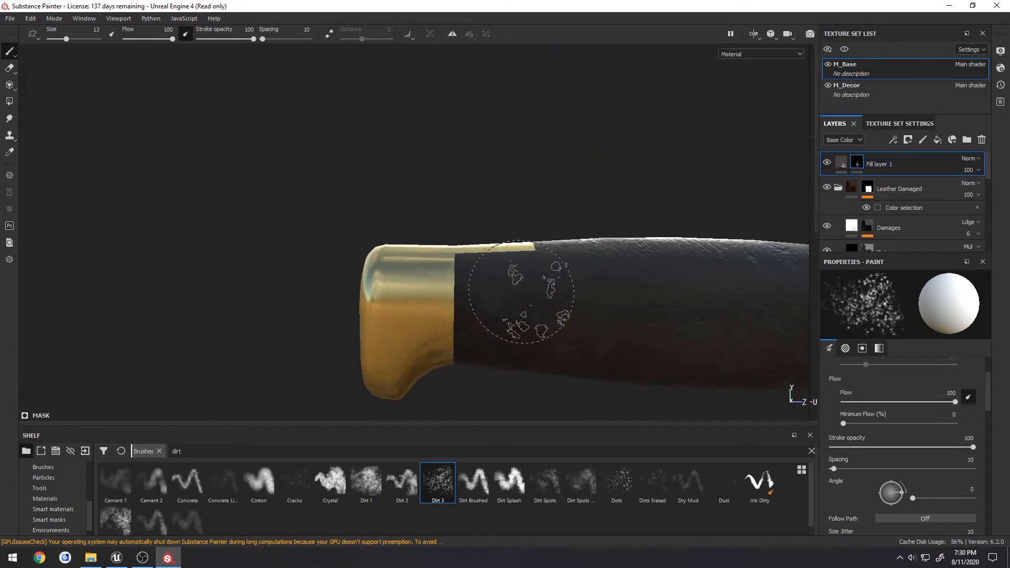
mouse_move(538, 335)
left_mouse_down("alt")
mouse_move(463, 349)
mouse_move(677, 372)
mouse_move(603, 308)
left_mouse_up("alt")
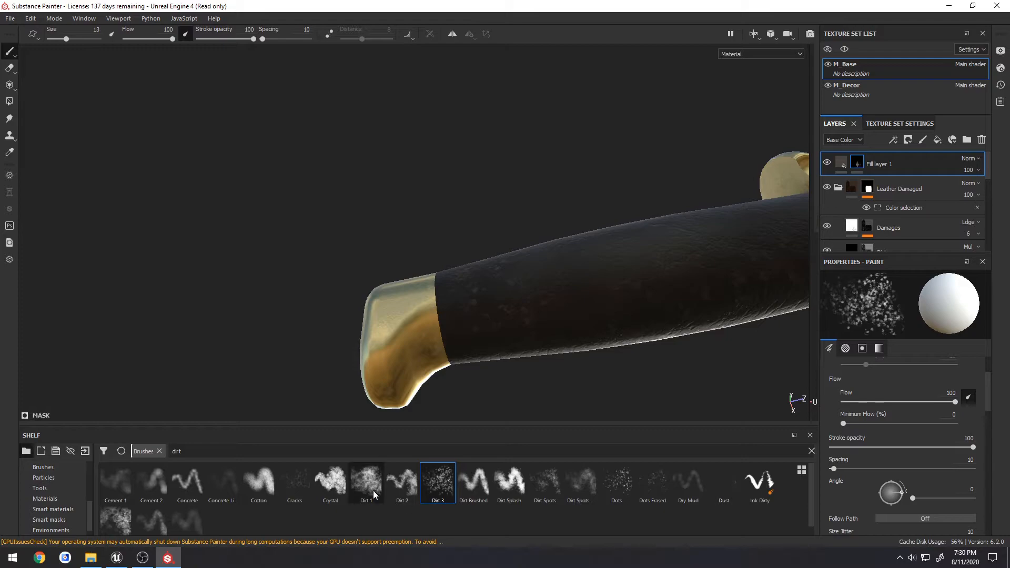
Paint dirt along the handle and near the guard with the Dirt 2 brush at size 30 and flow 50.
left_click(403, 480)
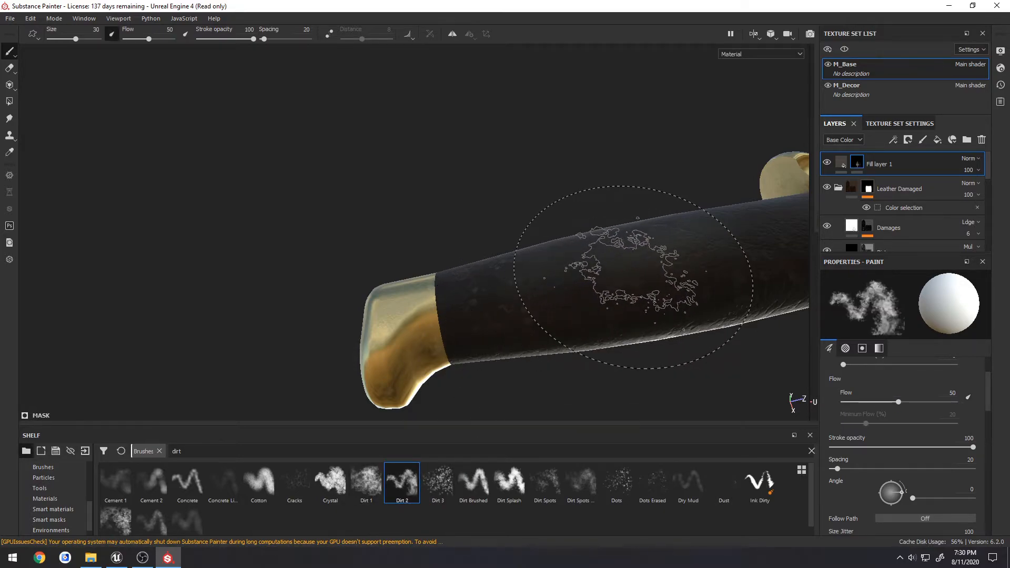
mouse_move(644, 269)
left_mouse_down("alt")
mouse_move(744, 384)
mouse_move(463, 372)
mouse_move(440, 305)
mouse_move(459, 279)
left_mouse_up("alt")
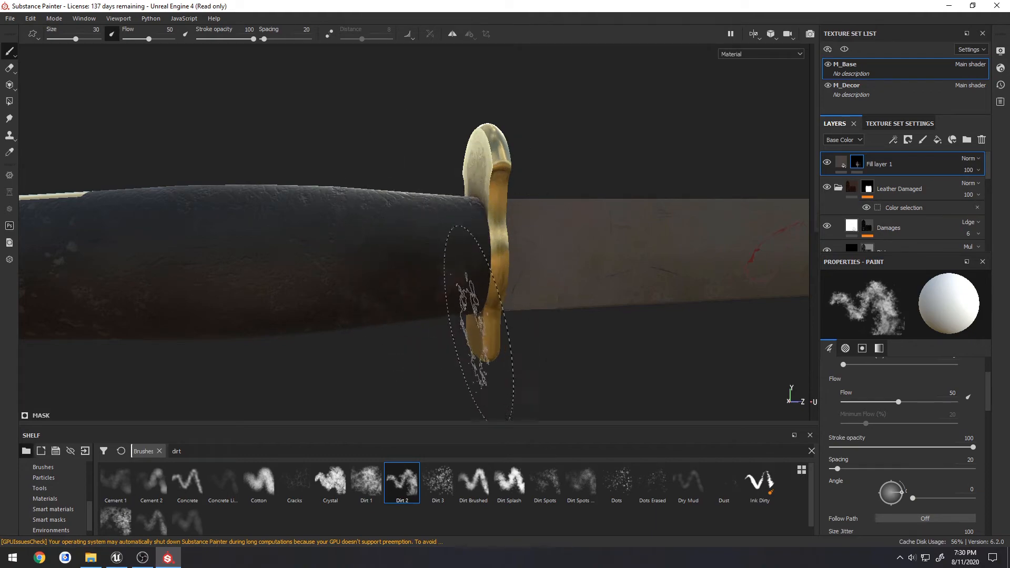
left_click_drag(469, 315, 501, 217, "alt")
left_click_drag(402, 321, 679, 391, "alt")
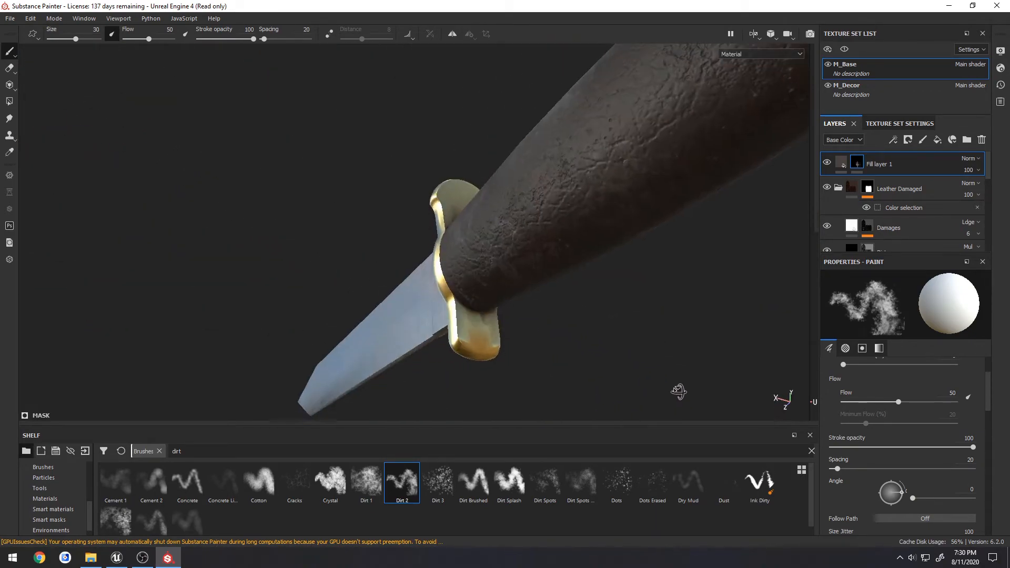
left_click_drag(537, 240, 598, 293, "alt")
Paint subtle mud over the leather handle with the Dry Mud brush at flow 10.
scroll(428, 477, "down", 1)
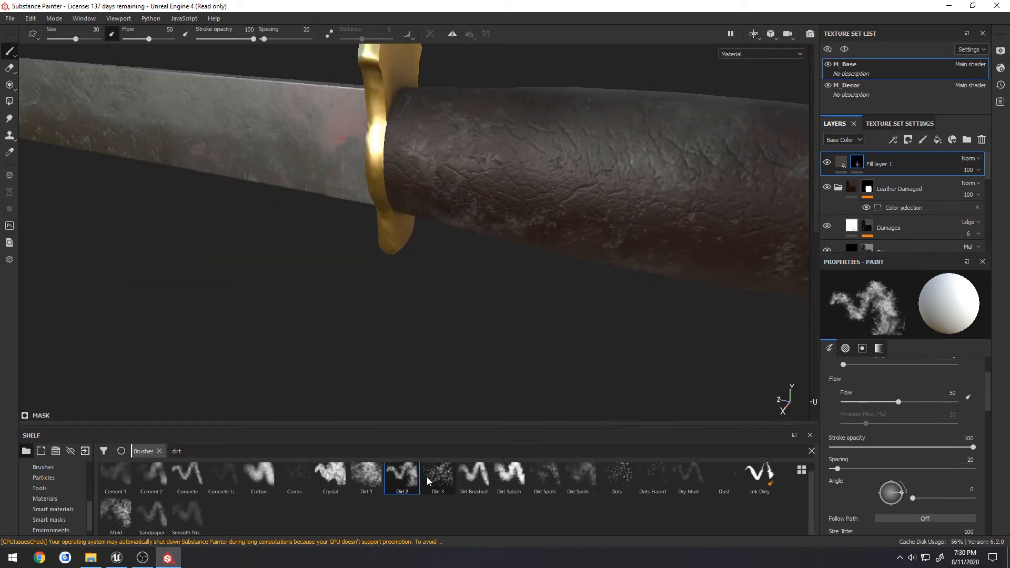
left_click_drag(541, 361, 458, 348, "alt")
left_click(677, 479)
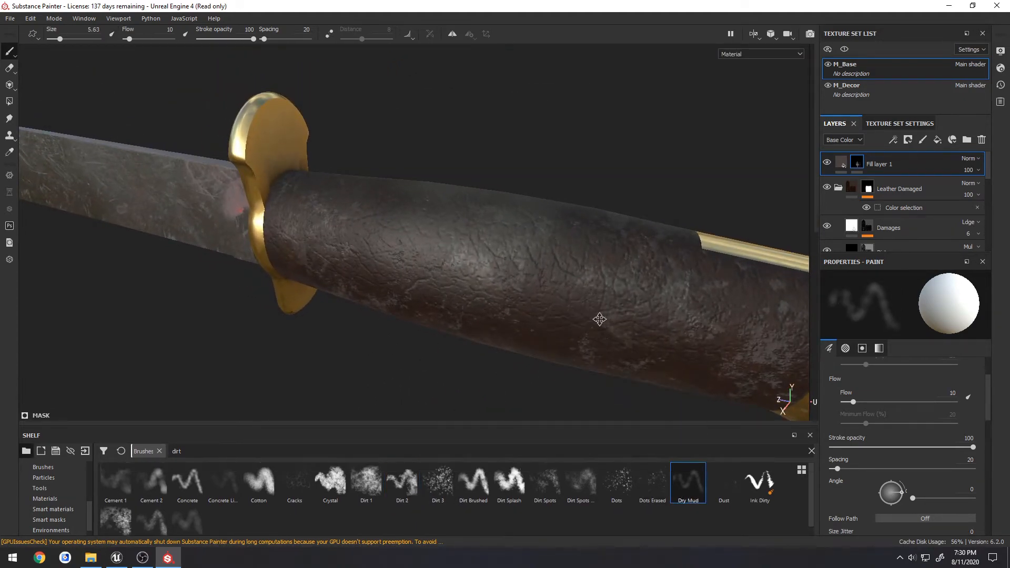
left_click_drag(598, 317, 558, 323, "alt")
mouse_move(445, 363)
left_mouse_down("alt")
mouse_move(485, 343)
mouse_move(432, 368)
left_mouse_up("alt")
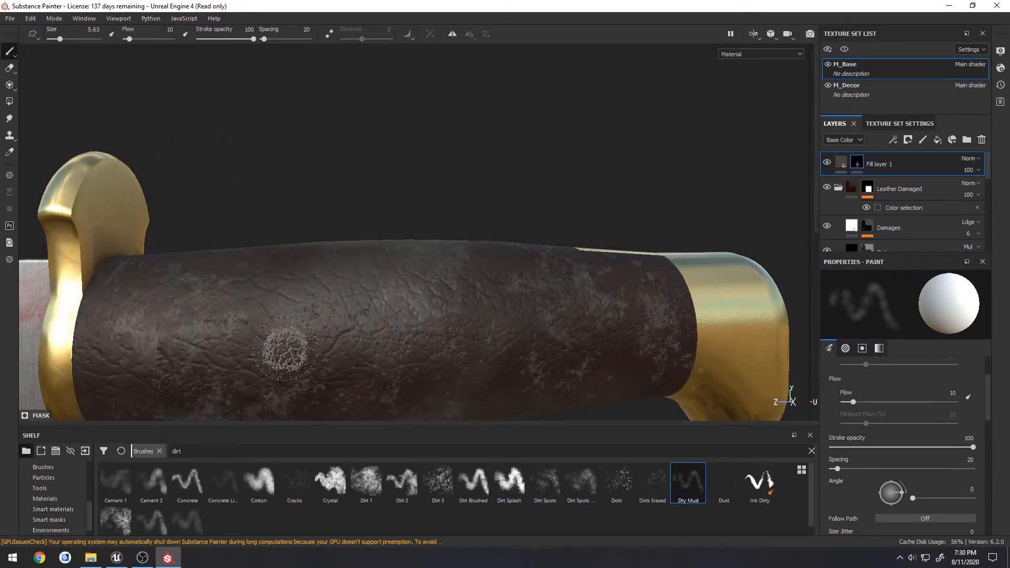
mouse_move(251, 271)
left_mouse_down("alt")
mouse_move(233, 274)
mouse_move(334, 361)
mouse_move(343, 309)
left_mouse_up("alt")
scroll(542, 340, "up", 3)
scroll(542, 339, "down", 3)
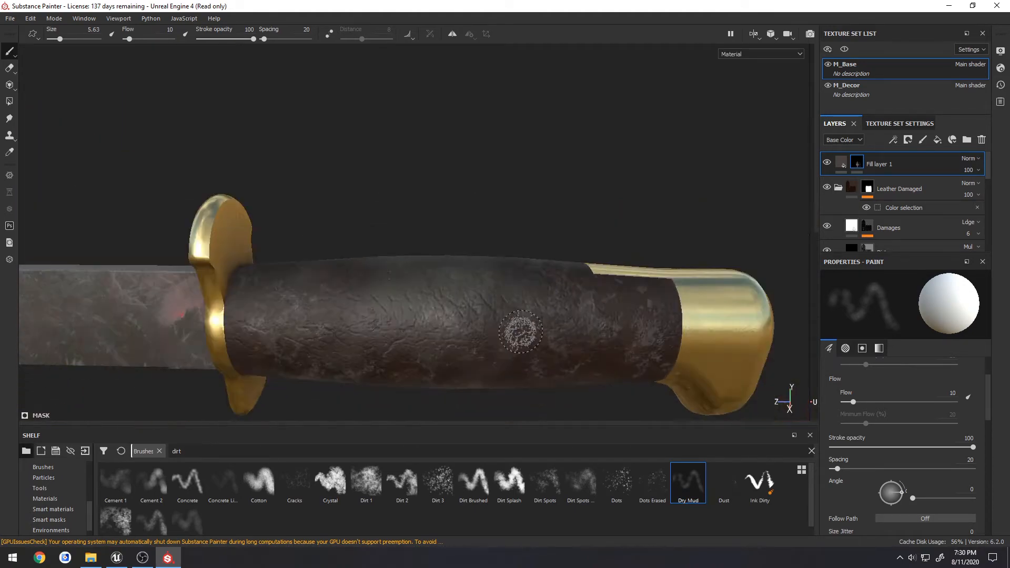
Rename Fill layer 1 as HandleDirt and collapse the Leather Damaged folder.
left_click_drag(521, 332, 557, 367, "alt")
scroll(557, 367, "down", 3)
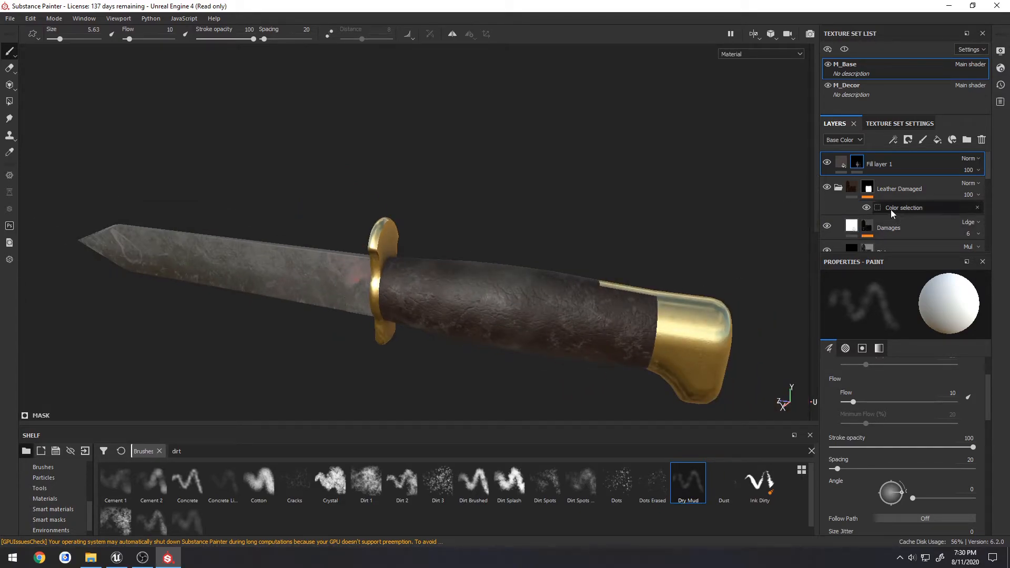
left_click(839, 188)
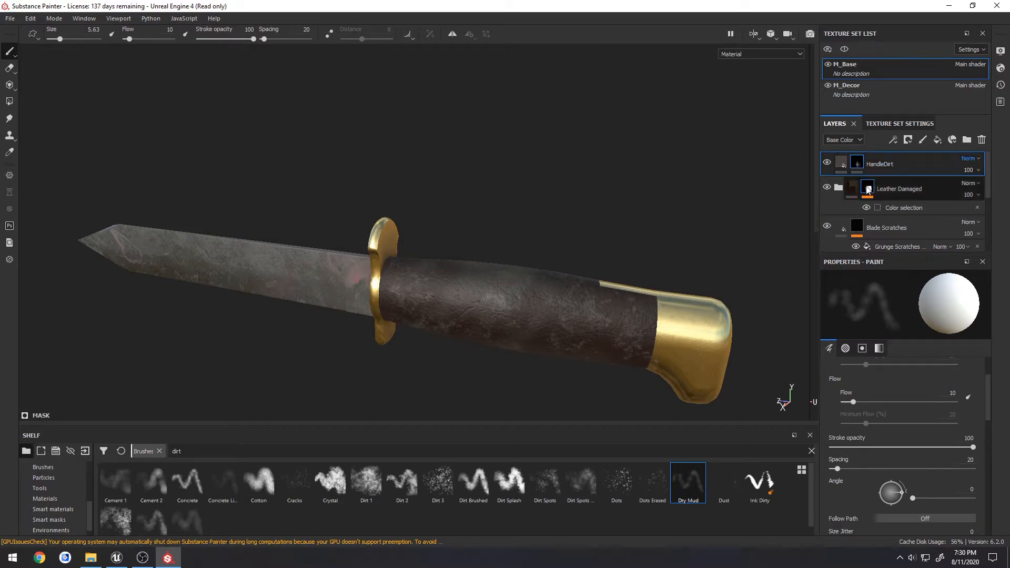
Save the project as Substance in the Tutorial folder inside the Knife folder.
key("ctrl+s")
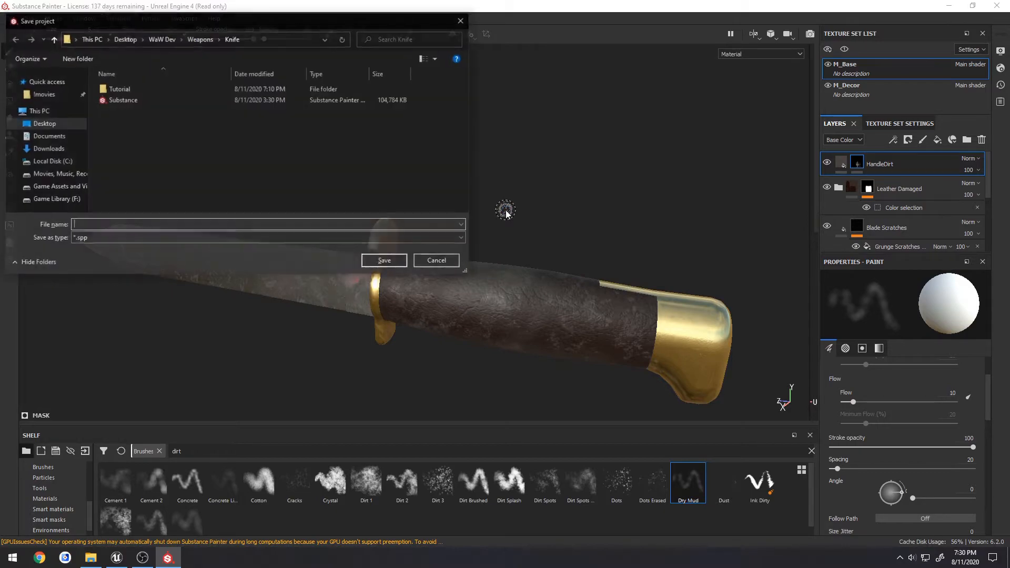
double_click(159, 87)
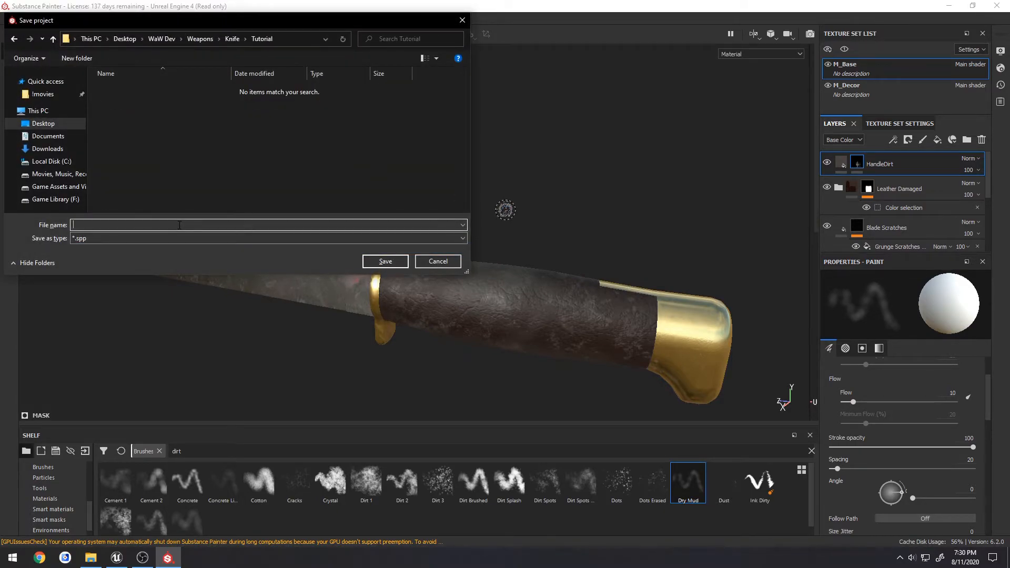
type("Substan")
key("Return")
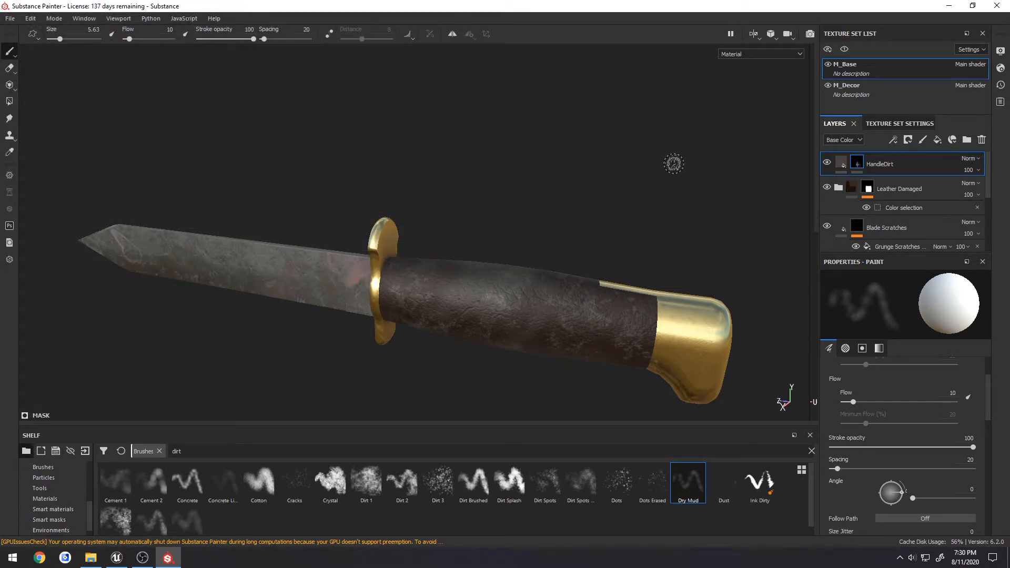
In the M_Decor texture set, add a fill layer above the Gold Damaged folder and collapse that folder.
left_click(847, 103)
left_click_drag(684, 292, 424, 320, "alt")
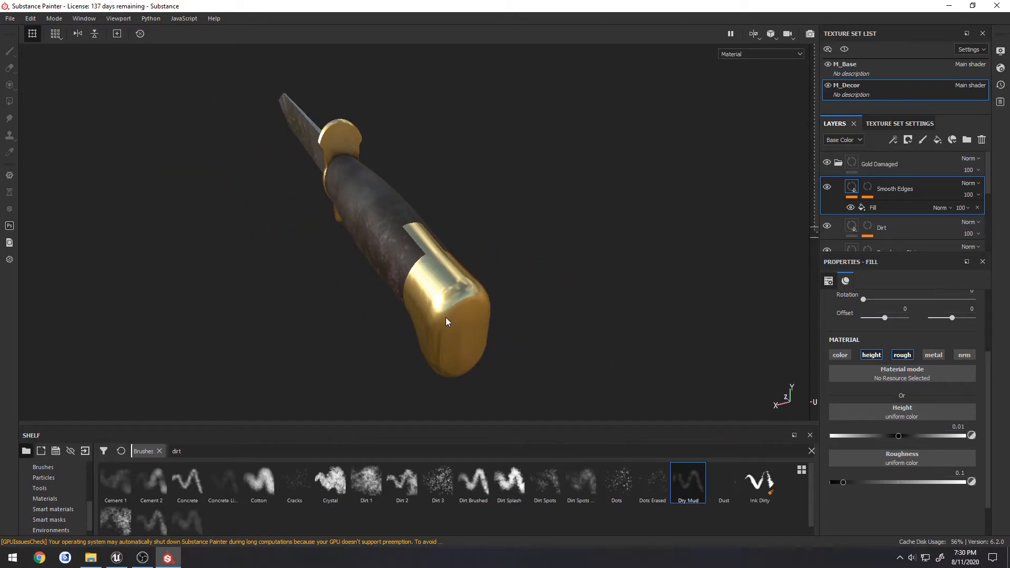
left_click(839, 164)
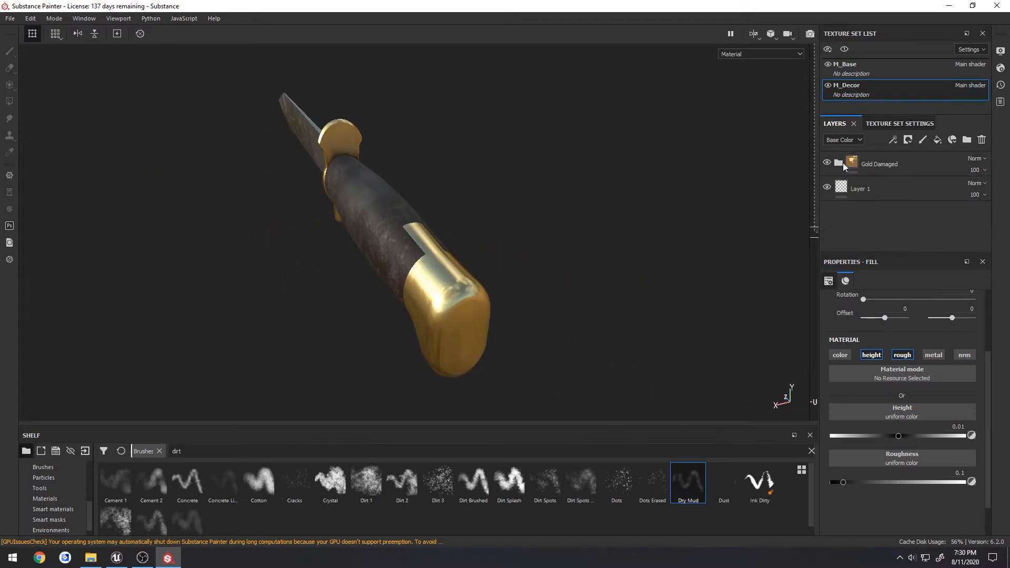
left_click(854, 164)
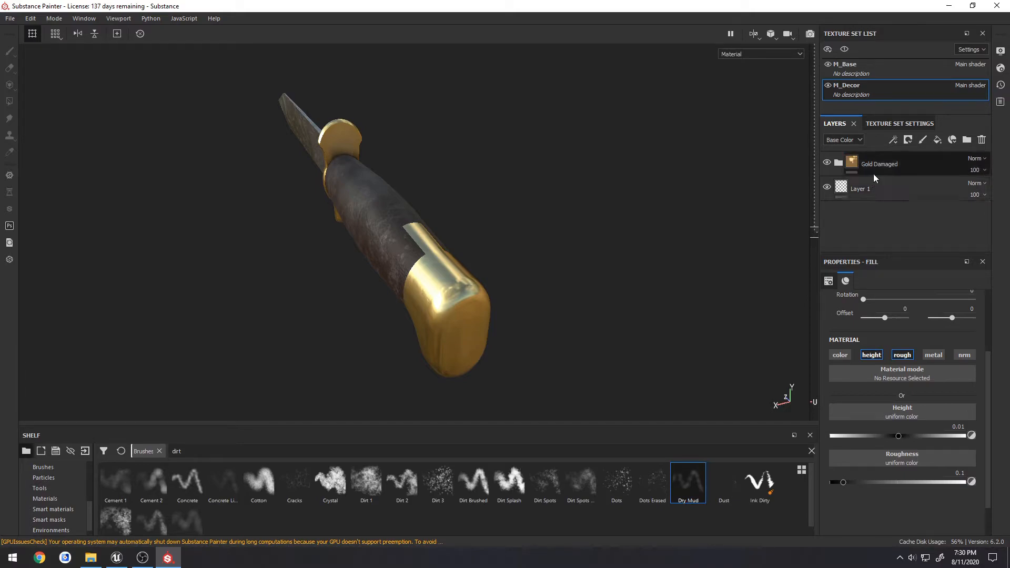
left_click(937, 139)
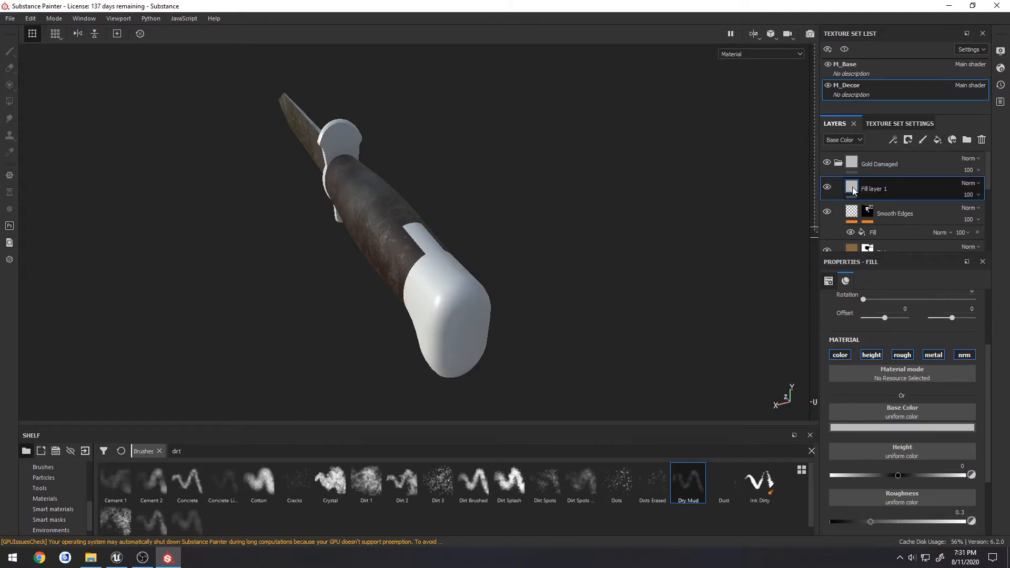
left_click_drag(854, 190, 853, 158)
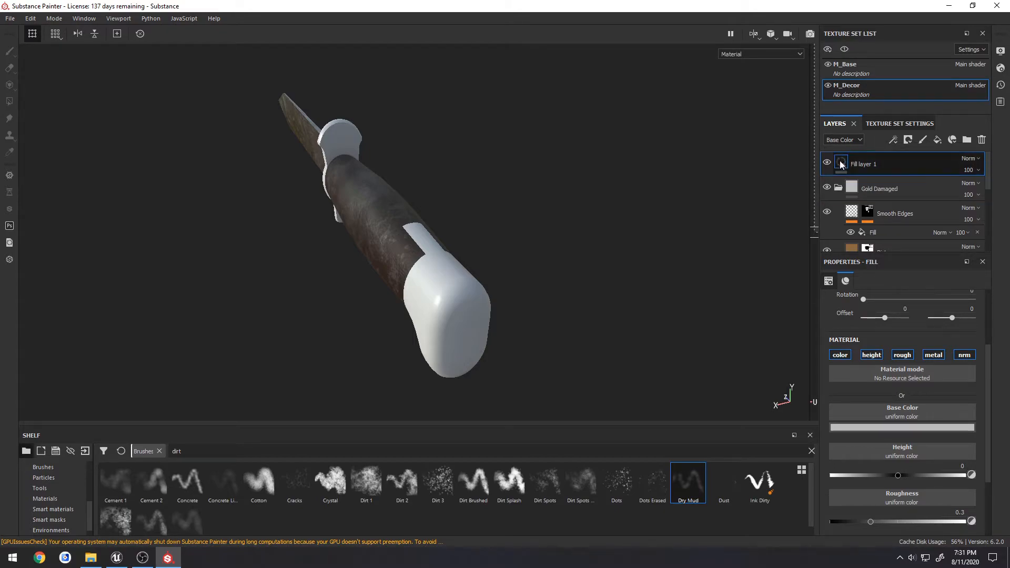
left_click(839, 190)
Set the new fill layer's base color to a dark brown (0.032, 0.019, 0.009) sampled from the leather handle.
left_click_drag(321, 295, 456, 279, "alt")
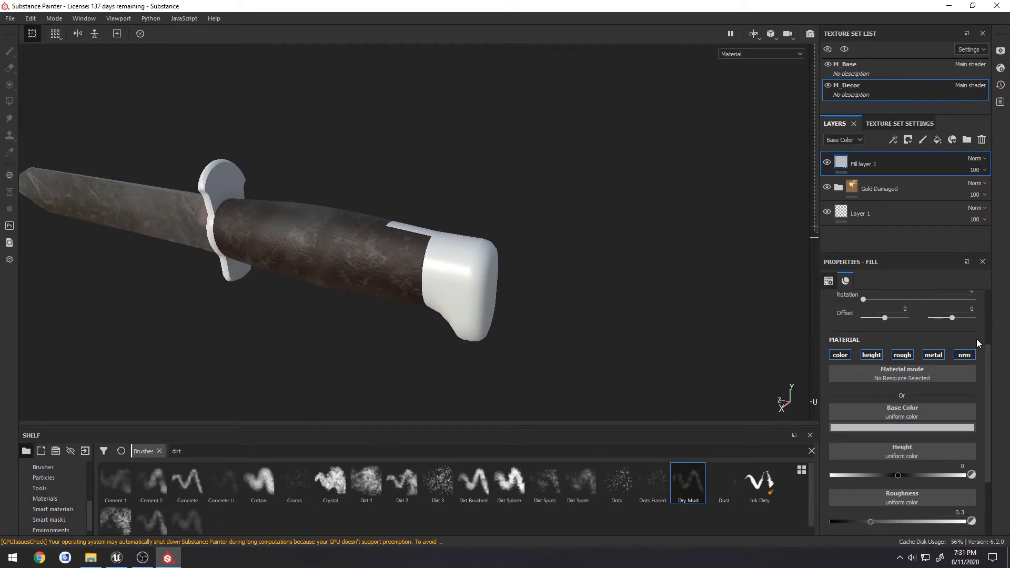
scroll(369, 265, "up", 2)
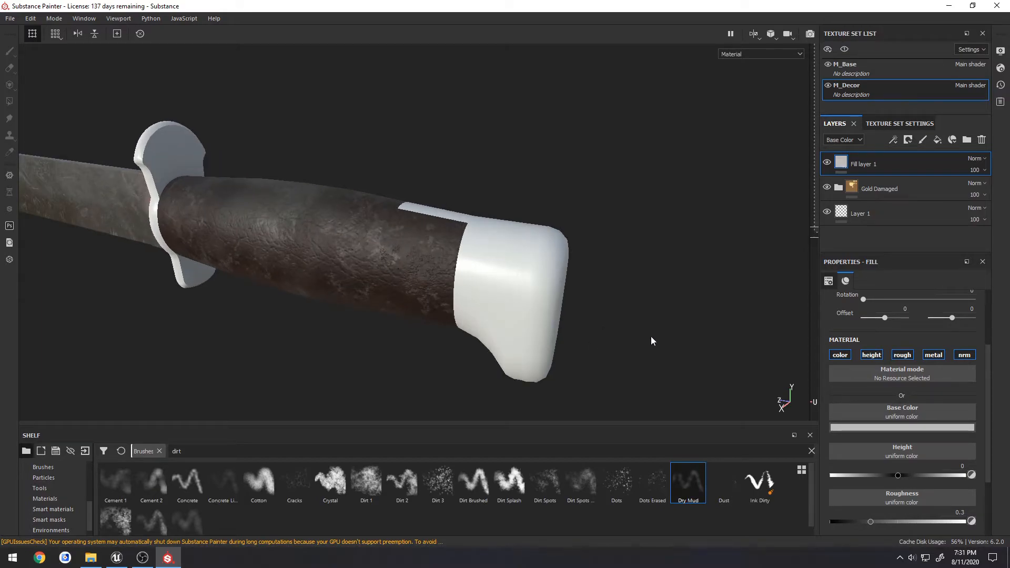
left_click(903, 428)
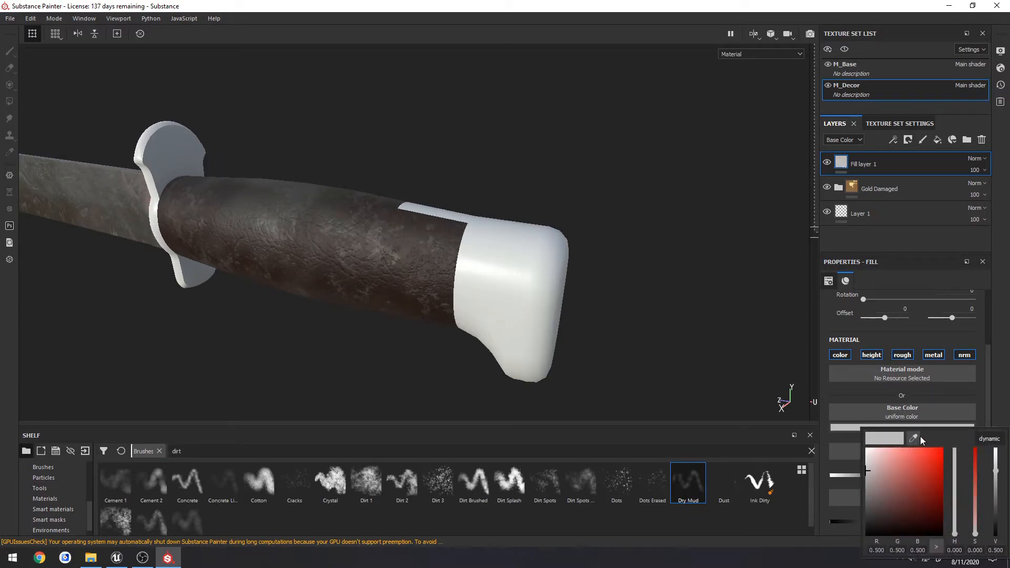
left_click(914, 439)
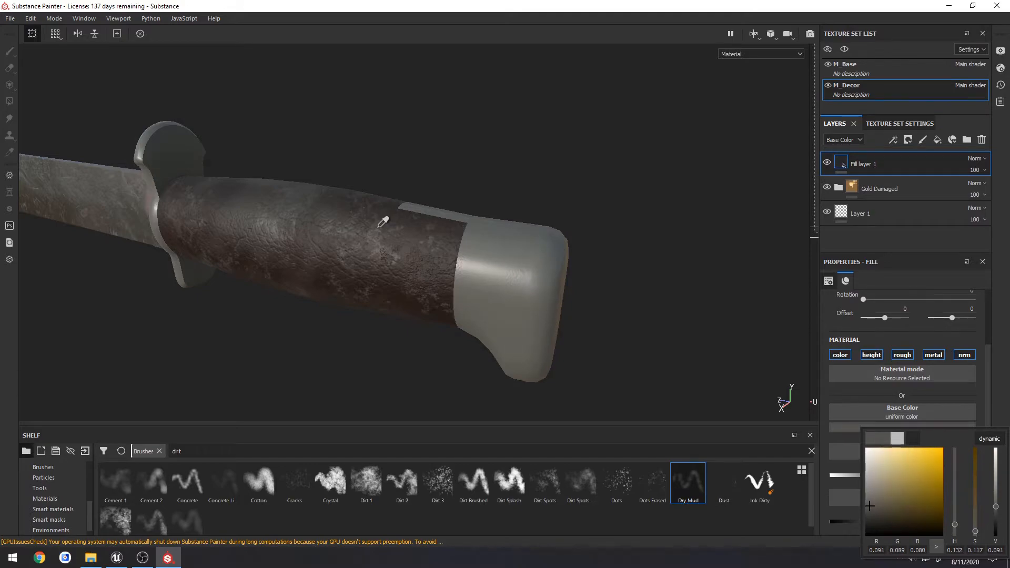
left_click_drag(379, 227, 449, 275)
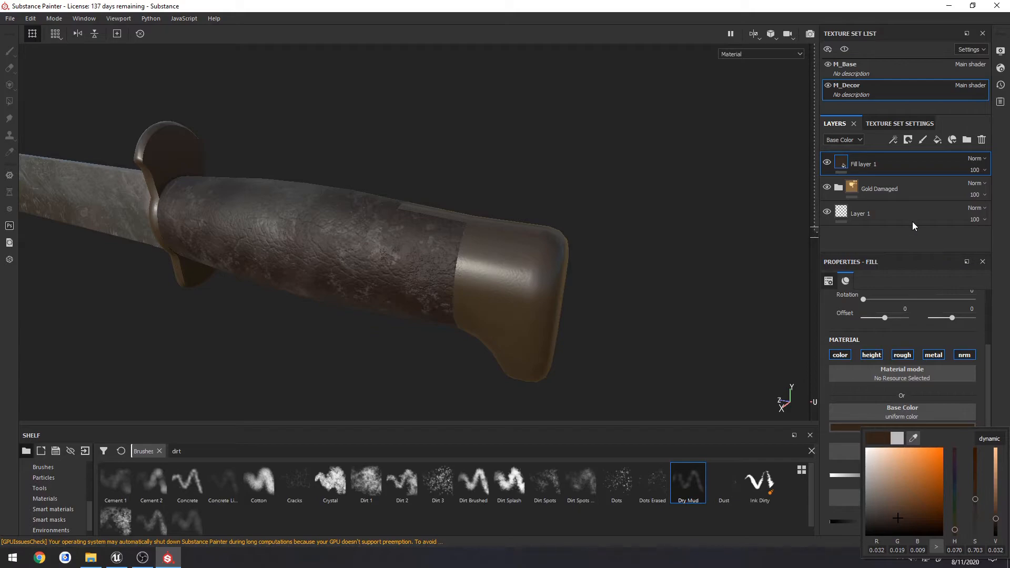
Add a black mask to Fill layer 1 and paint dirt on the gold pommel with the Dirt 1 brush.
right_click(872, 165)
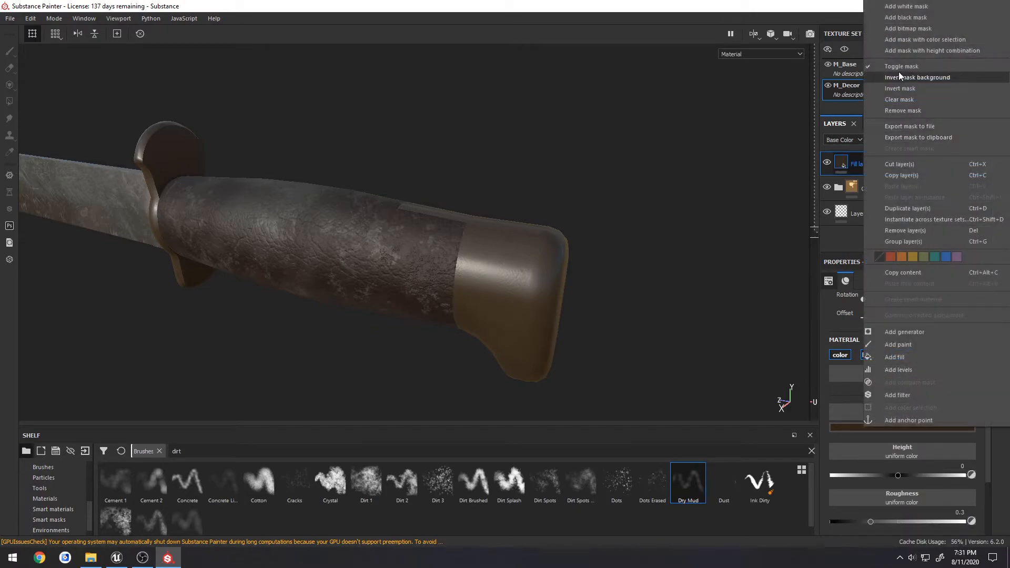
left_click(899, 28)
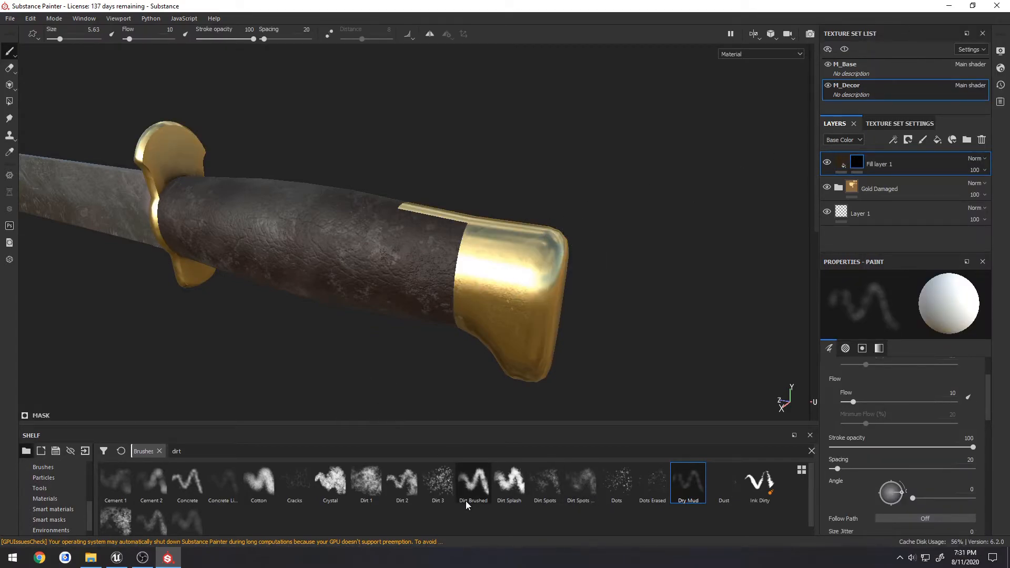
left_click(368, 494)
left_click(489, 292)
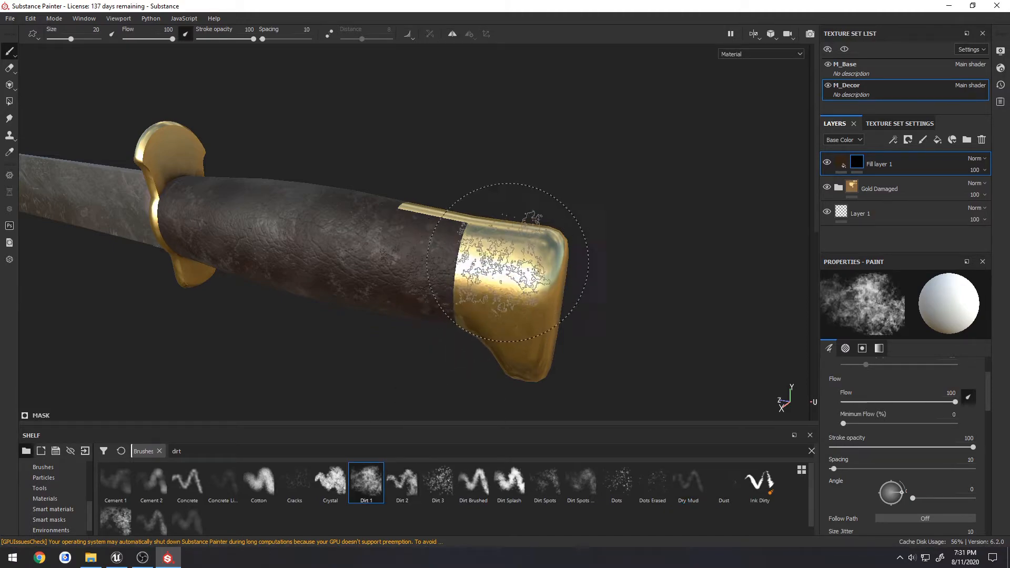
Paint dirt over the gold pommel and its end face with the Dirt 1 brush in Fill layer 1's mask.
mouse_move(571, 339)
left_mouse_down("alt")
mouse_move(581, 346)
mouse_move(401, 305)
left_mouse_up("alt")
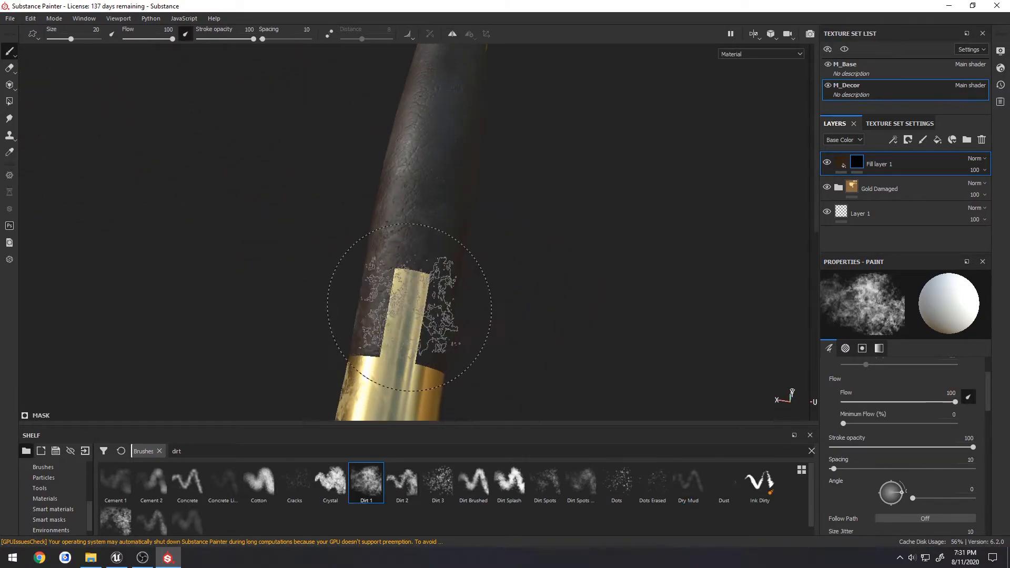
middle_click_drag(485, 382, 496, 297, "alt")
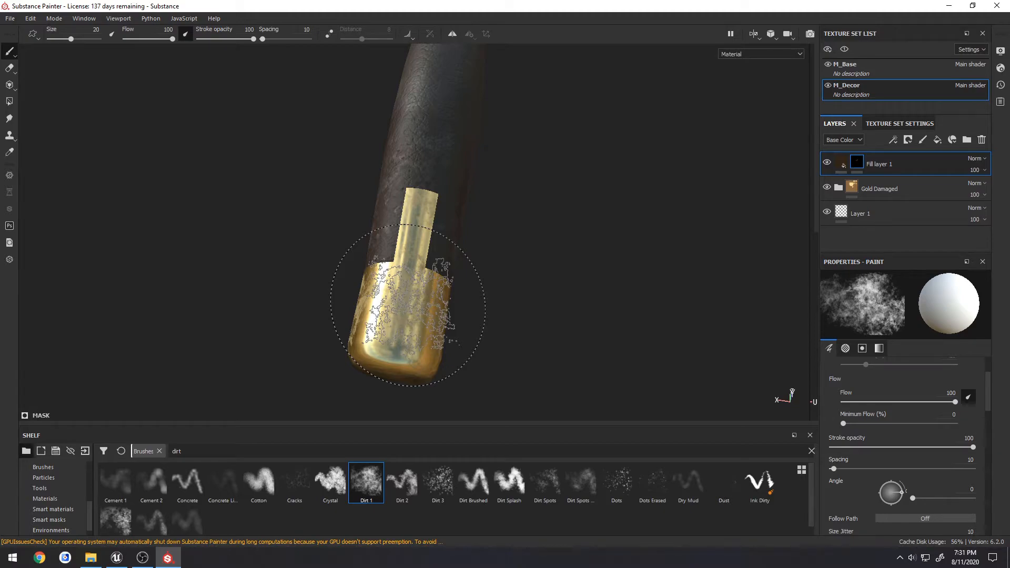
left_click(590, 565)
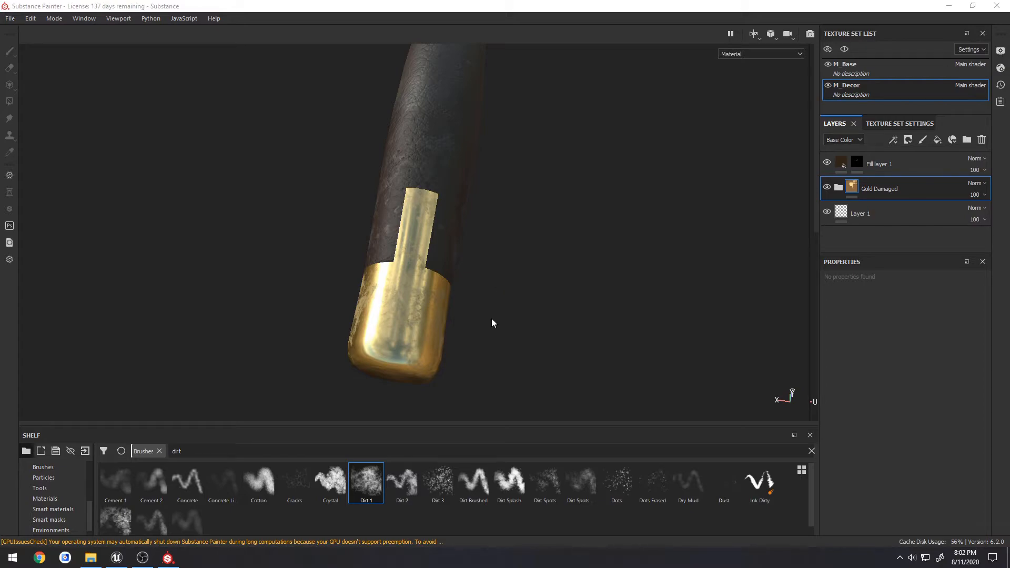
left_click_drag(300, 328, 318, 257, "alt")
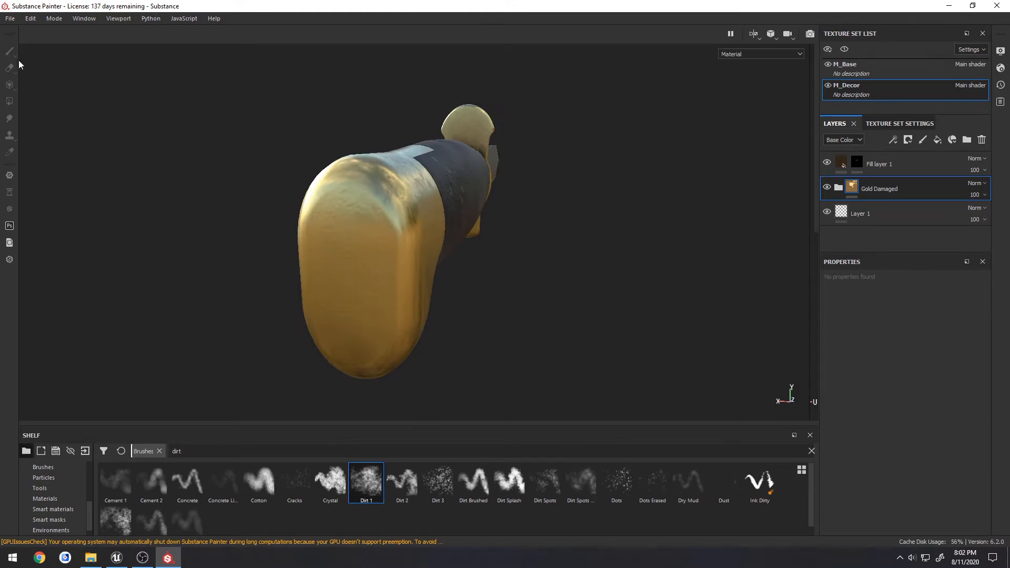
left_click(839, 189)
left_click(839, 188)
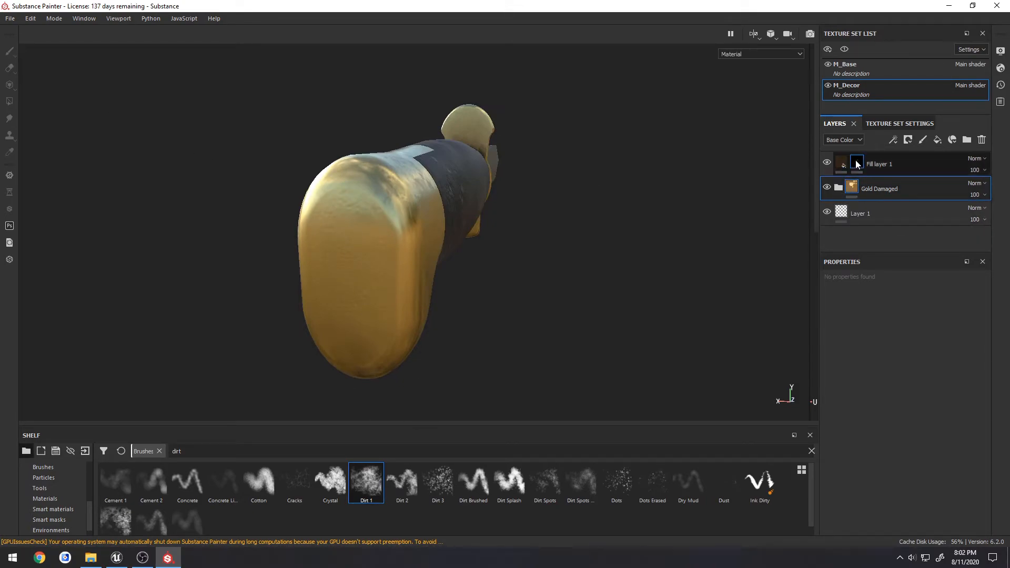
left_click(856, 164)
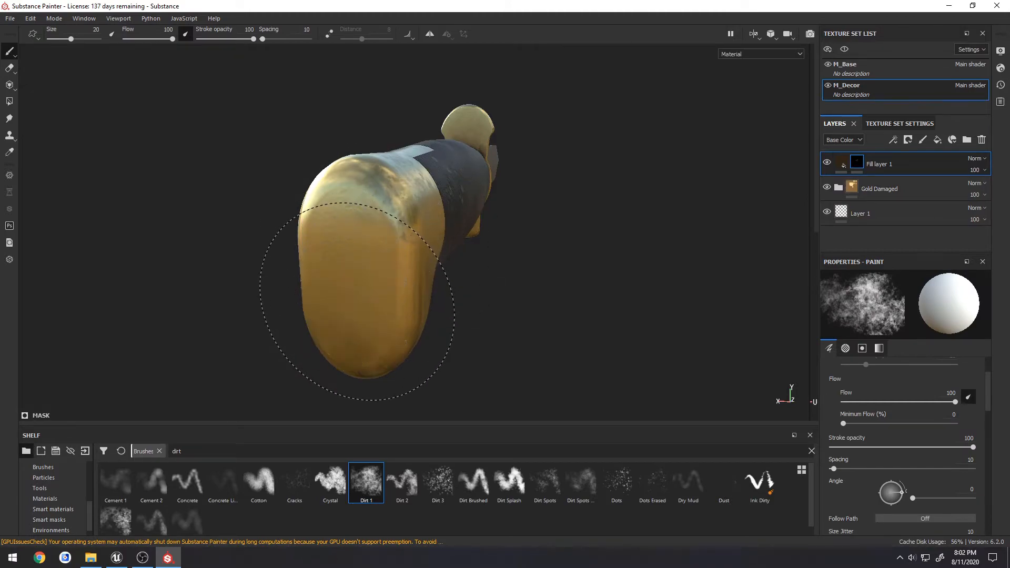
mouse_move(357, 301)
left_mouse_down()
mouse_move(314, 292)
mouse_move(289, 265)
mouse_move(310, 337)
mouse_move(432, 308)
mouse_move(557, 113)
left_mouse_up()
left_click_drag(324, 331, 368, 363)
Add dirt to the pommel's side and the narrow gold strip running up the handle's spine.
mouse_move(450, 384)
left_mouse_down("alt")
mouse_move(421, 331)
mouse_move(519, 270)
left_mouse_up("alt")
scroll(516, 189, "up", 3)
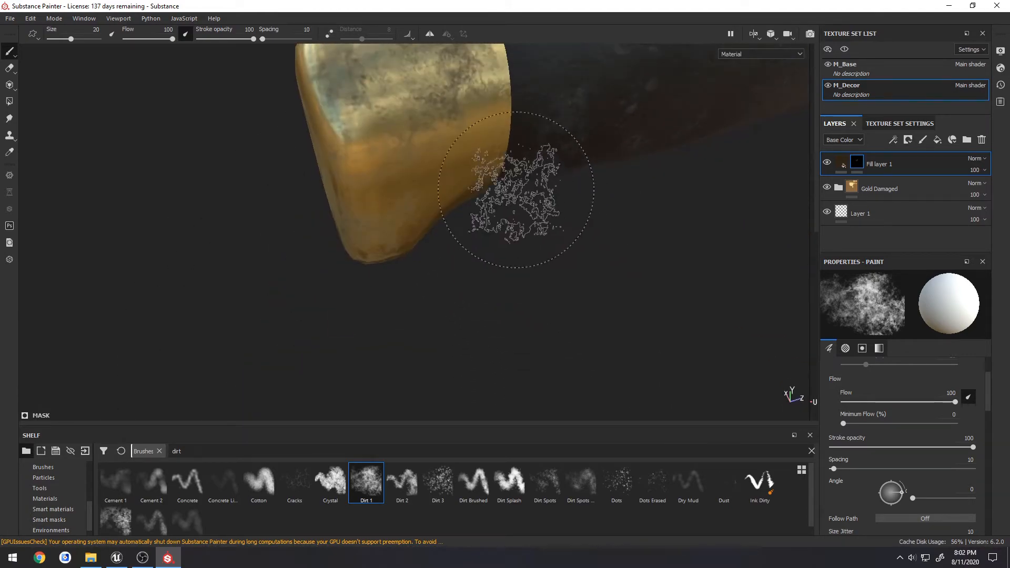
mouse_move(508, 219)
left_mouse_down("alt")
mouse_move(774, 205)
mouse_move(594, 315)
left_mouse_up("alt")
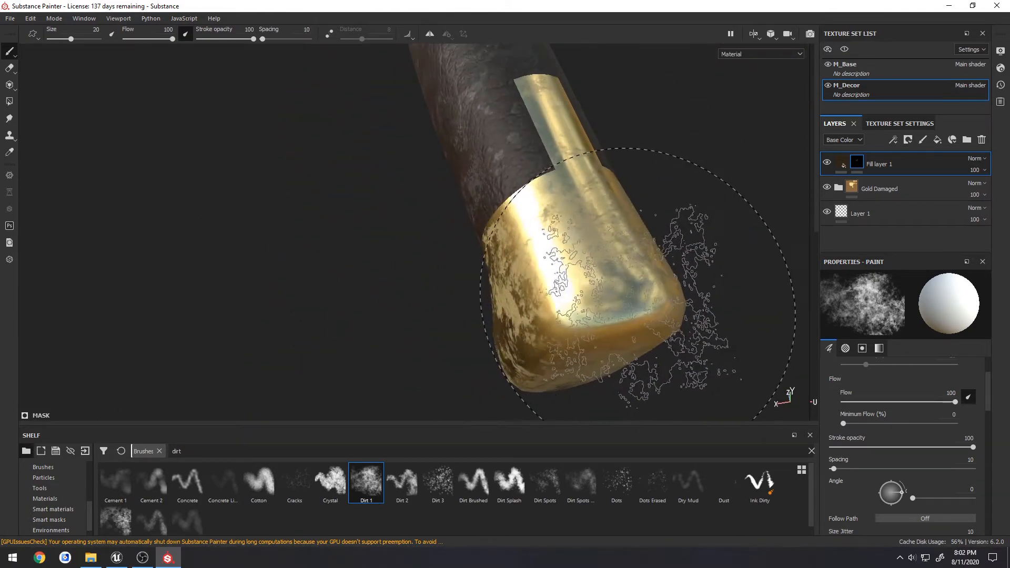
scroll(581, 318, "down", 3)
left_click(566, 171)
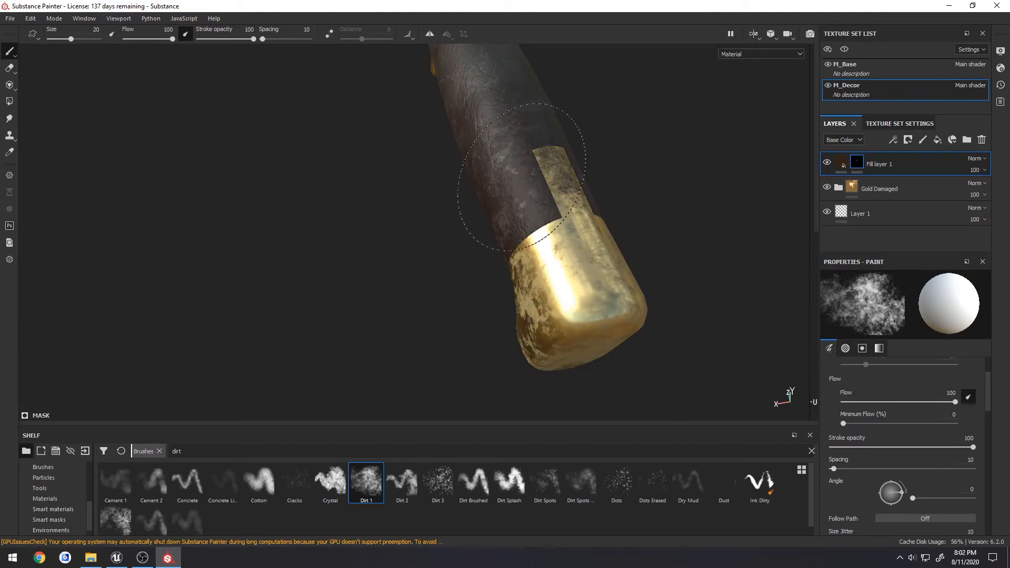
Paint dirt onto the blade-facing side of the gold guard in the same mask.
mouse_move(497, 175)
left_mouse_down("alt")
mouse_move(607, 204)
mouse_move(442, 198)
mouse_move(527, 210)
mouse_move(683, 258)
mouse_move(545, 232)
mouse_move(670, 161)
mouse_move(621, 252)
mouse_move(598, 339)
mouse_move(390, 279)
mouse_move(518, 303)
left_mouse_up("alt")
mouse_move(654, 327)
left_mouse_down("alt")
mouse_move(681, 372)
mouse_move(677, 327)
mouse_move(372, 304)
mouse_move(350, 327)
mouse_move(450, 279)
left_mouse_up("alt")
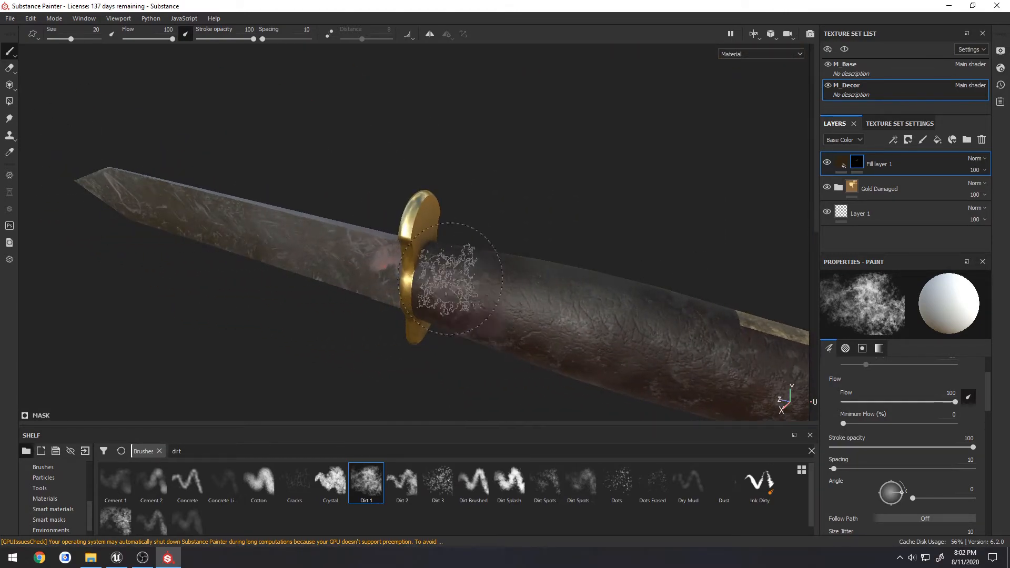
left_click_drag(452, 228, 418, 225, "alt")
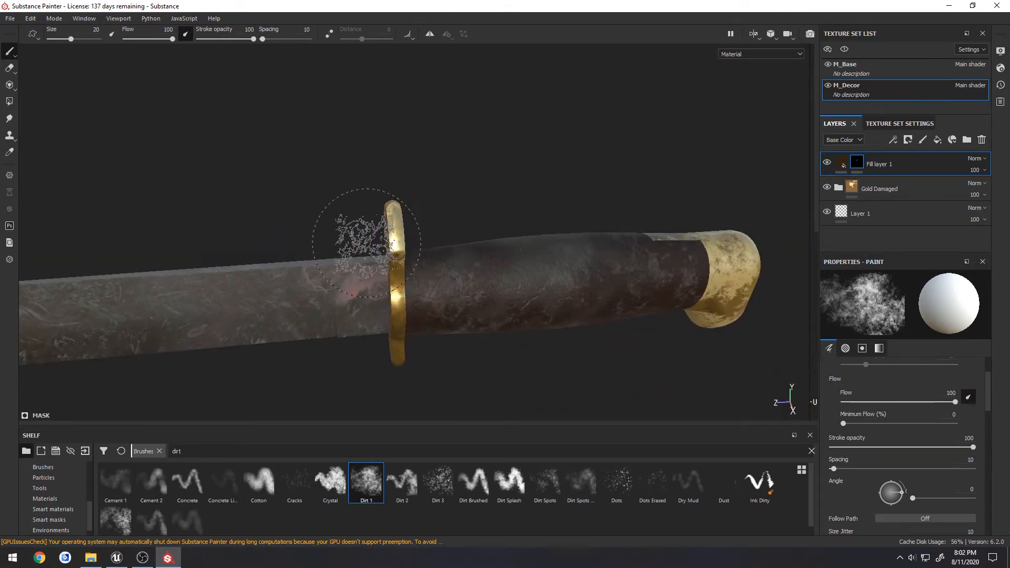
left_click_drag(418, 365, 679, 352, "alt")
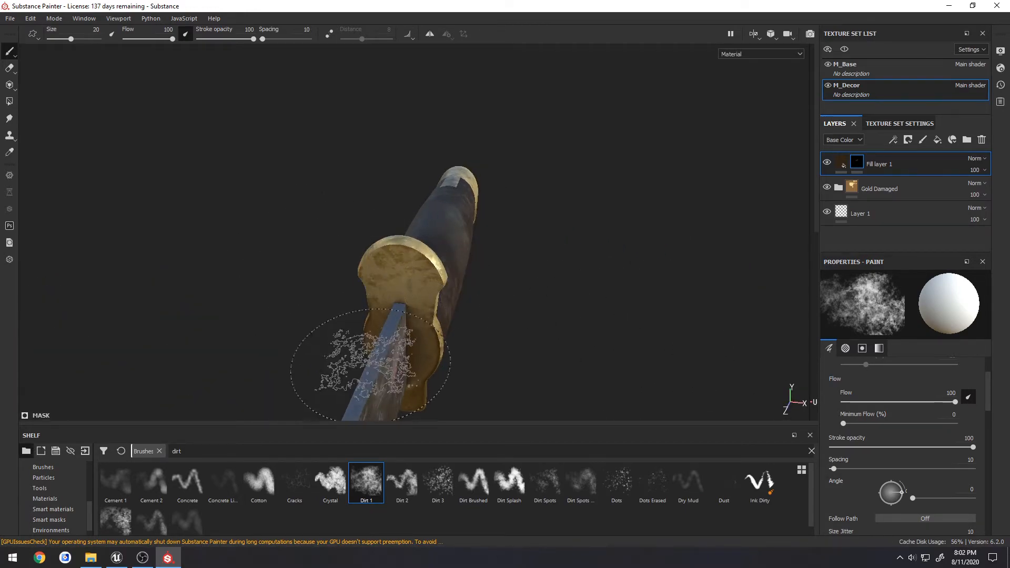
left_click_drag(378, 379, 605, 293, "alt")
left_click_drag(315, 366, 450, 300, "alt")
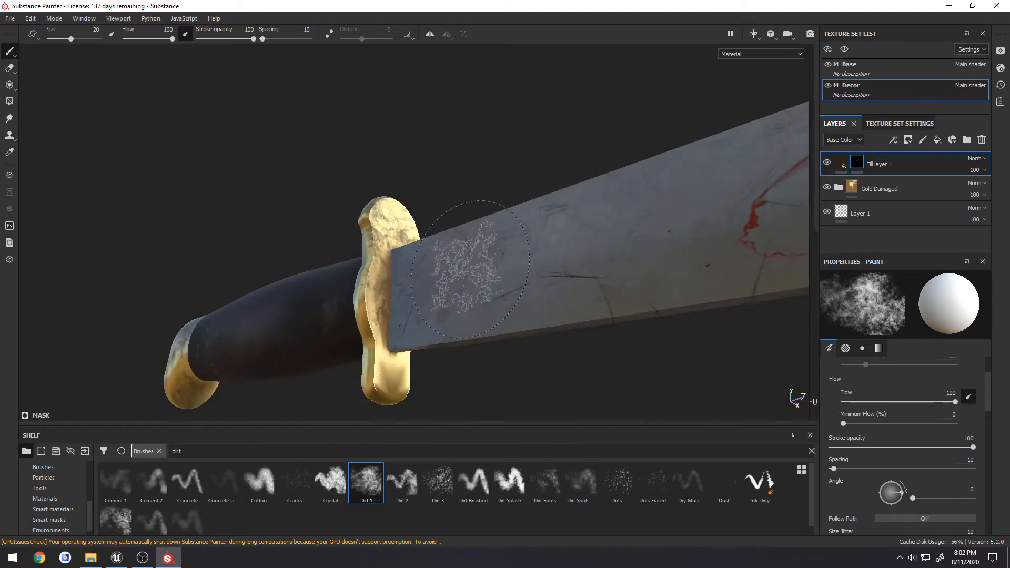
Paint dirt on the guard's underside and handle-facing side, and rename the fill layer as Dirt.
mouse_move(368, 366)
left_mouse_down("alt")
mouse_move(453, 363)
mouse_move(643, 293)
left_mouse_up("alt")
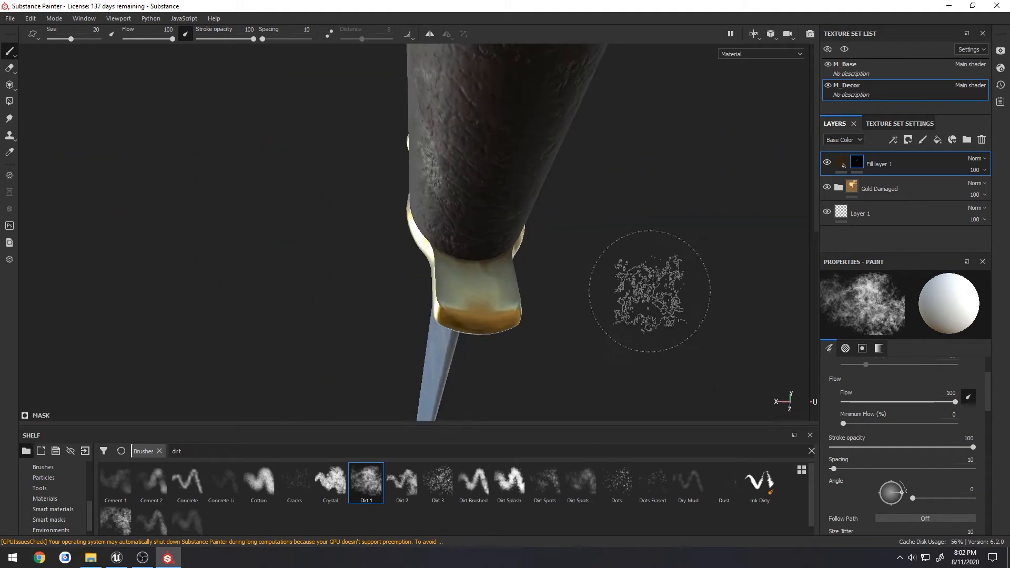
left_click_drag(523, 264, 530, 260, "alt")
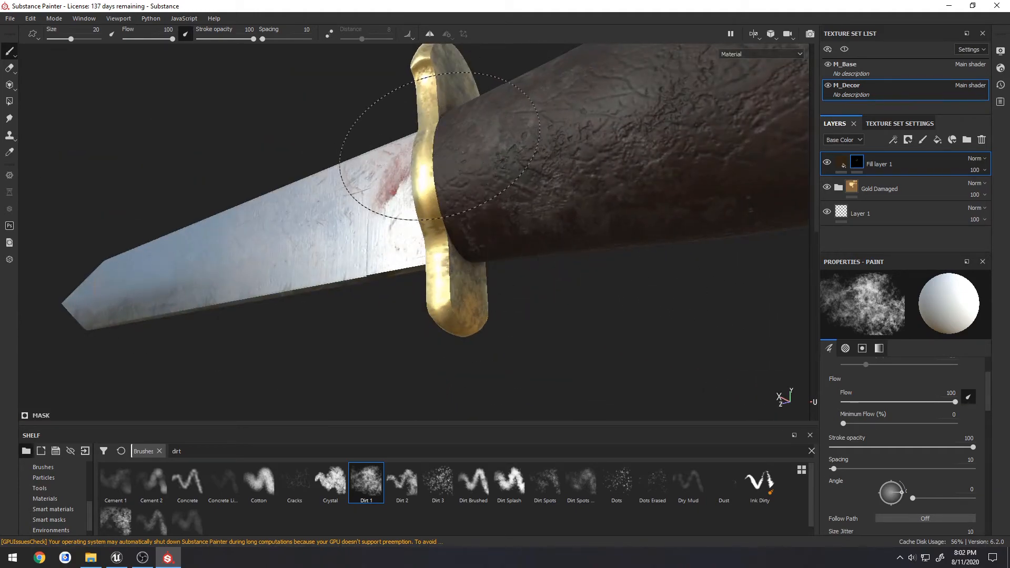
mouse_move(608, 304)
left_mouse_down("alt")
mouse_move(484, 287)
mouse_move(519, 158)
mouse_move(368, 221)
left_mouse_up("alt")
mouse_move(462, 282)
left_mouse_down("alt")
mouse_move(631, 293)
mouse_move(378, 316)
mouse_move(289, 351)
mouse_move(485, 339)
mouse_move(542, 305)
left_mouse_up("alt")
mouse_move(497, 279)
left_mouse_down("alt")
mouse_move(333, 305)
mouse_move(333, 286)
mouse_move(243, 296)
mouse_move(332, 298)
left_mouse_up("alt")
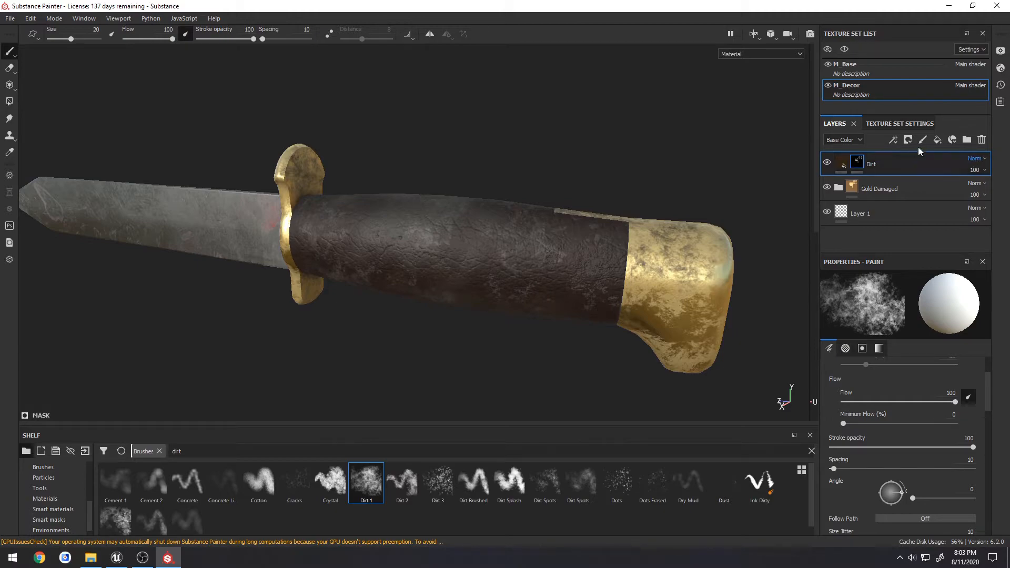
Add a new fill layer above Dirt and give it a black mask.
left_click(938, 140)
right_click(858, 163)
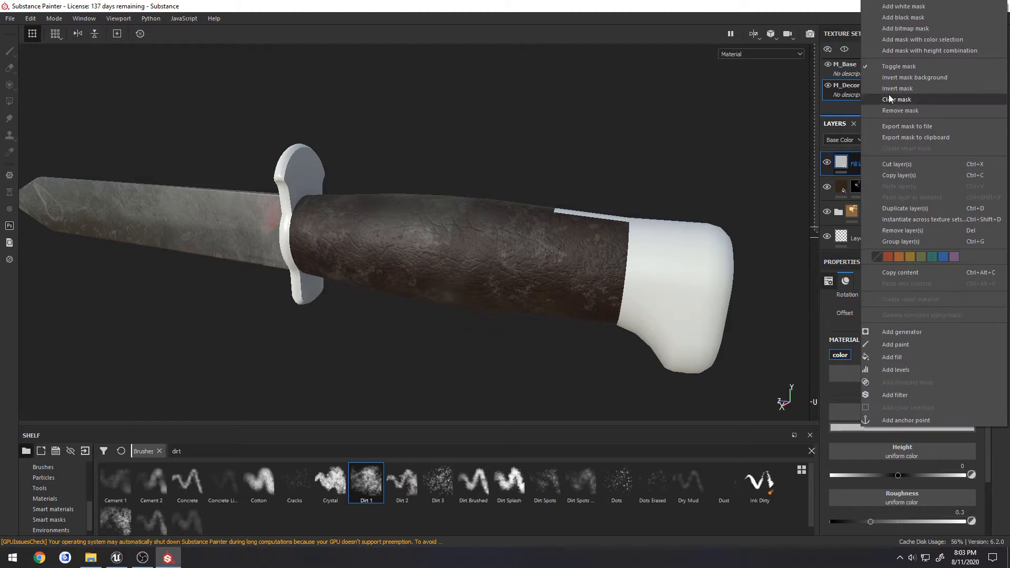
left_click(898, 15)
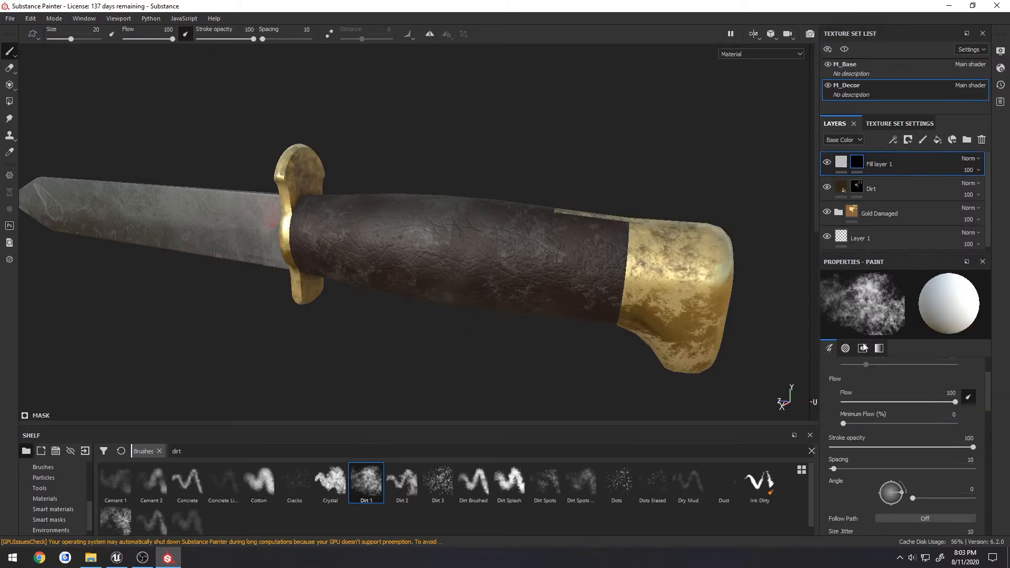
scroll(863, 471, "down", 10)
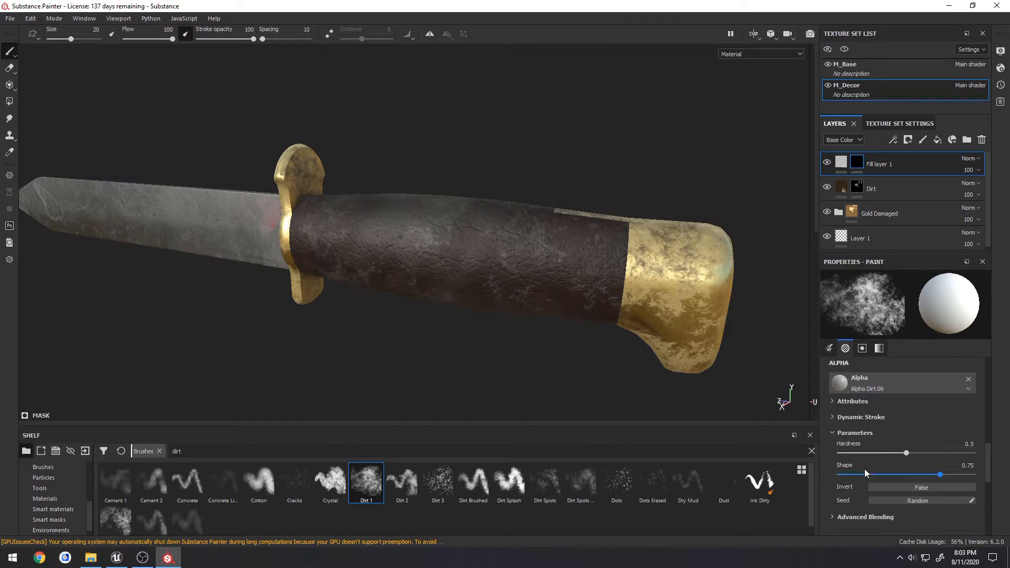
scroll(867, 466, "up", 10)
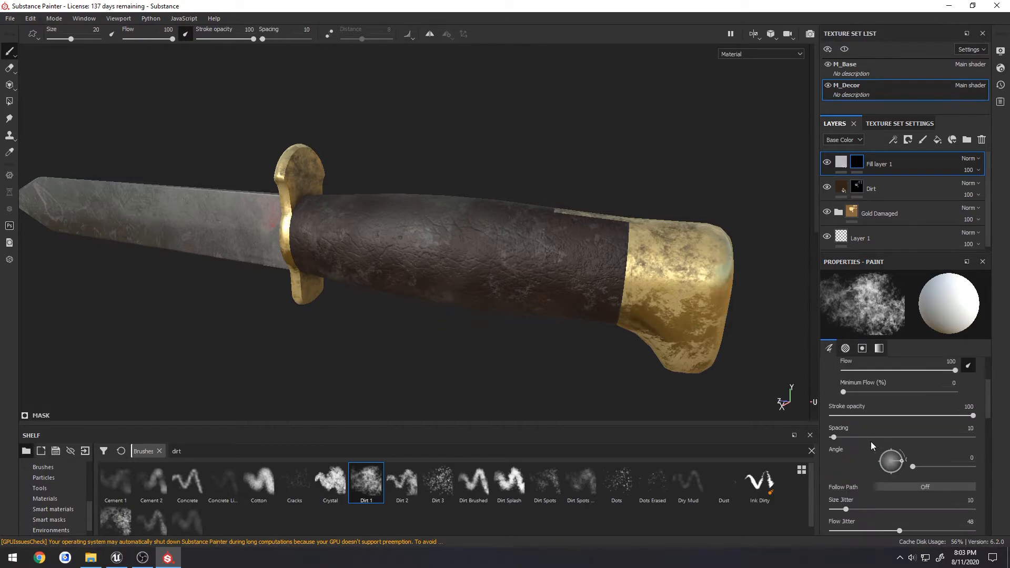
left_click(842, 162)
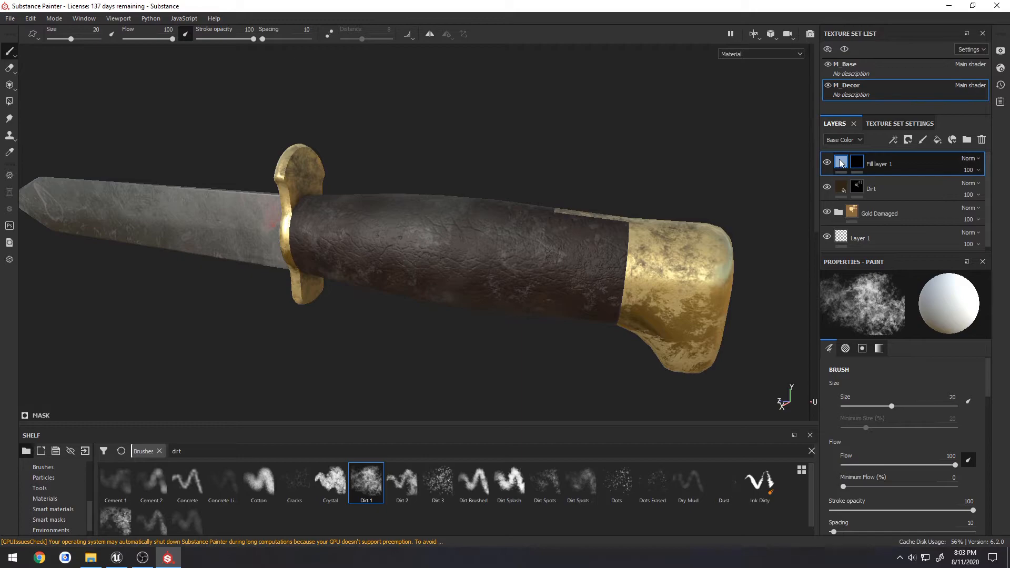
left_click(905, 428)
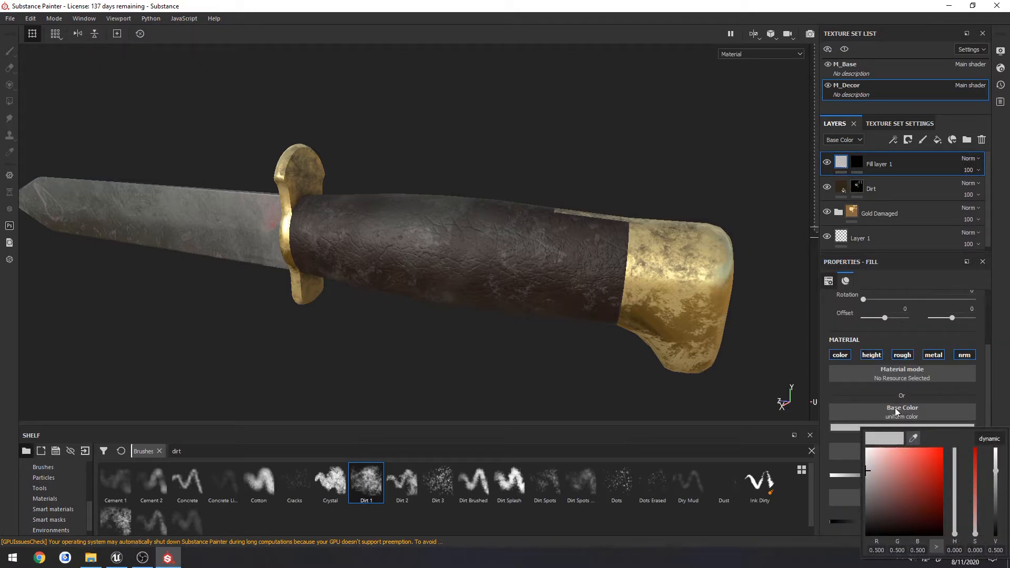
left_click(869, 341)
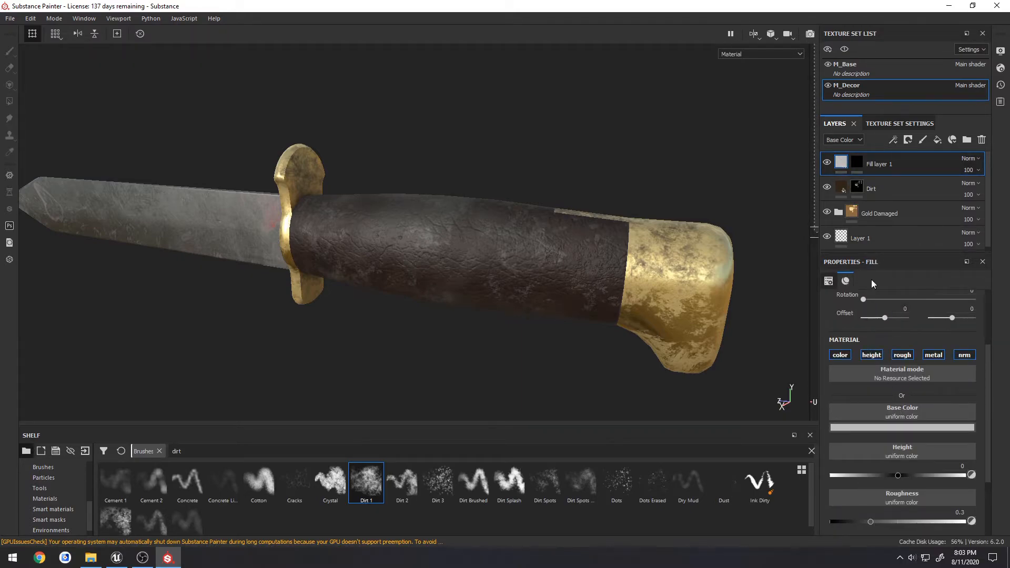
Add a fill to the new layer's black mask using the Grunge Scratches Rough texture as its grayscale.
left_click(858, 163)
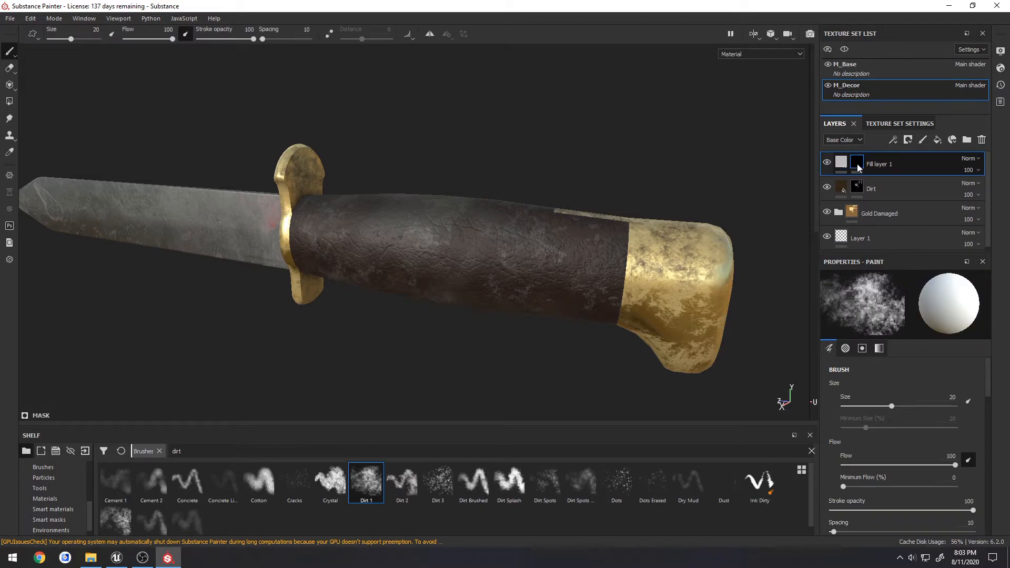
right_click(858, 167)
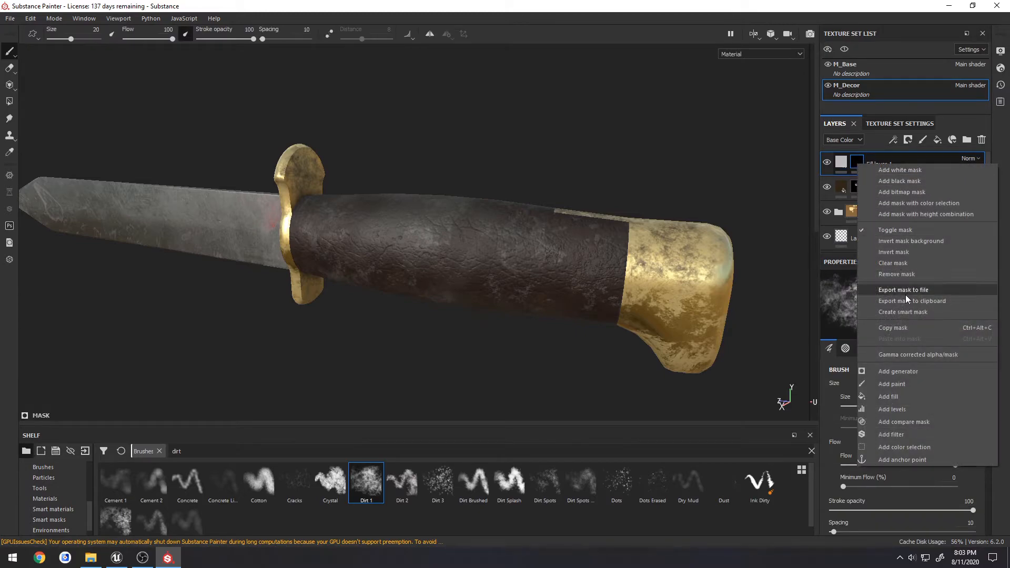
left_click(894, 398)
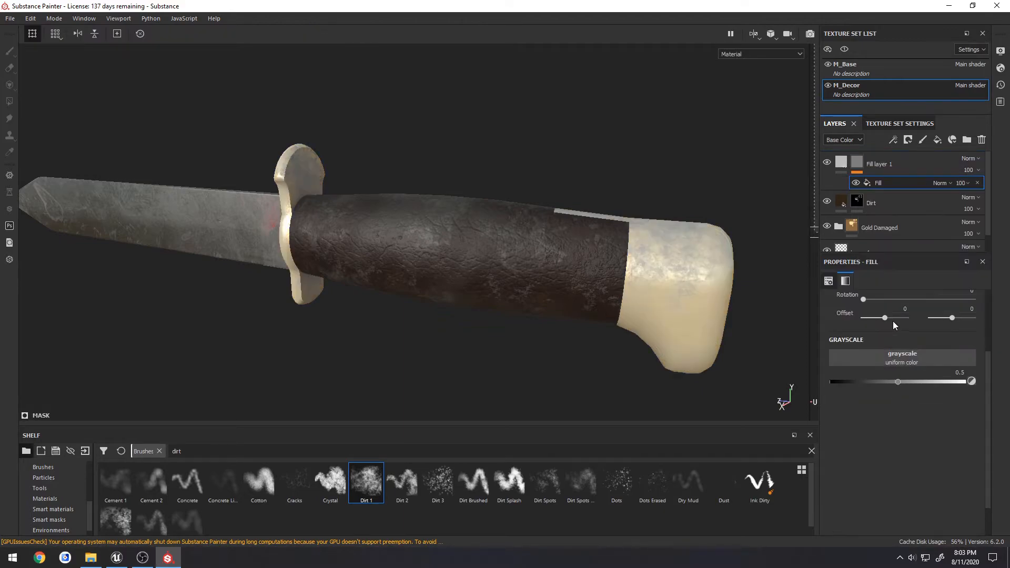
left_click(898, 355)
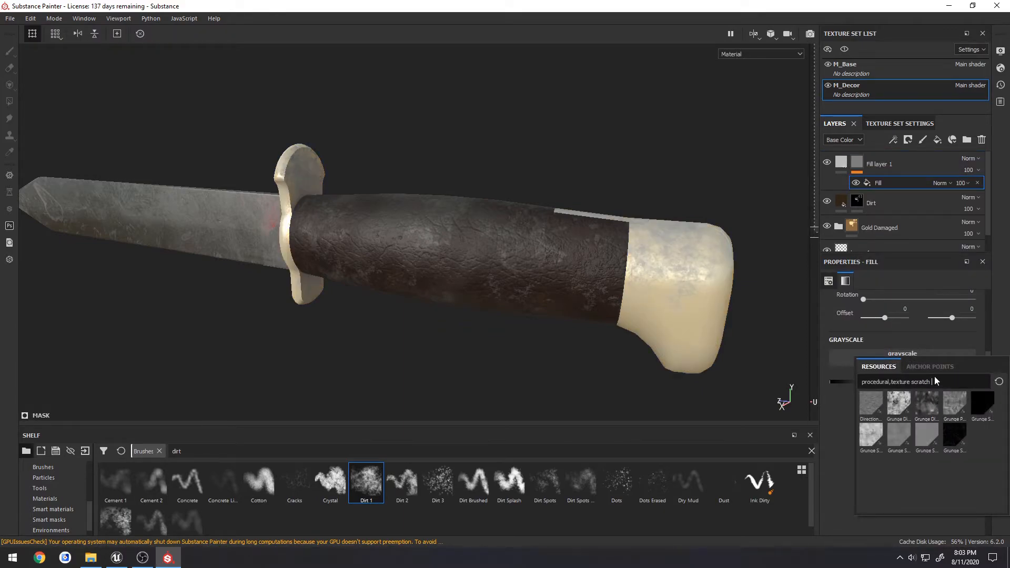
left_click(956, 438)
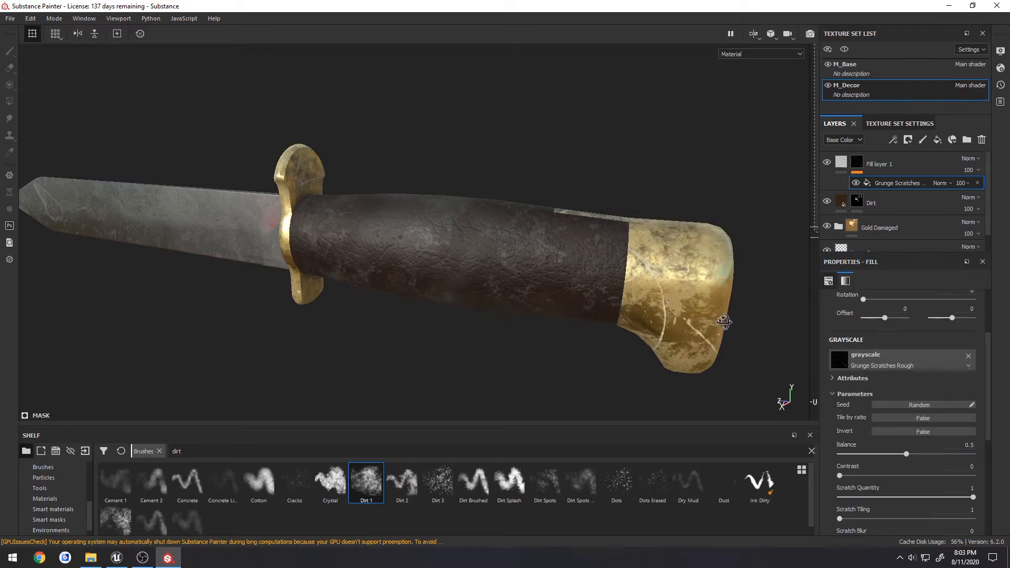
Set the mask texture's Scratch Quantity to 0.86 and Scratch Width to 0.42, checking the scratches on the gold parts.
left_click_drag(724, 322, 787, 360, "alt")
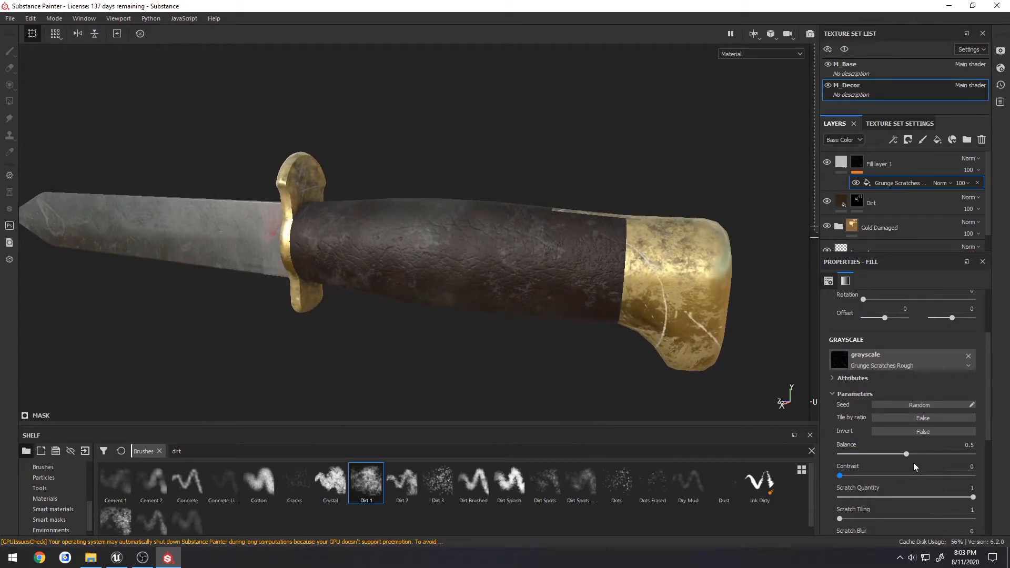
scroll(914, 462, "down", 3)
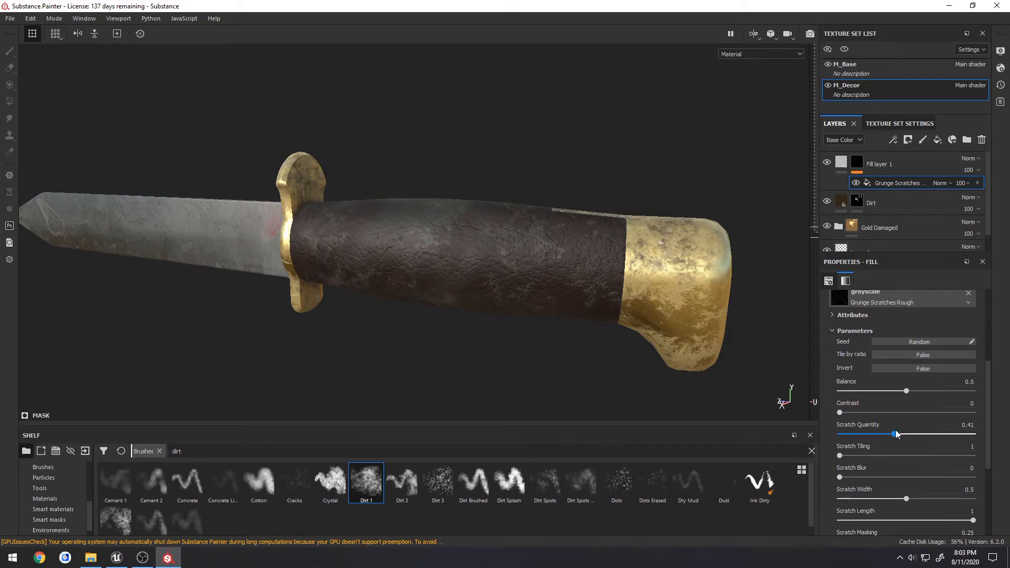
left_click_drag(658, 320, 548, 288, "alt")
scroll(641, 307, "down", 4)
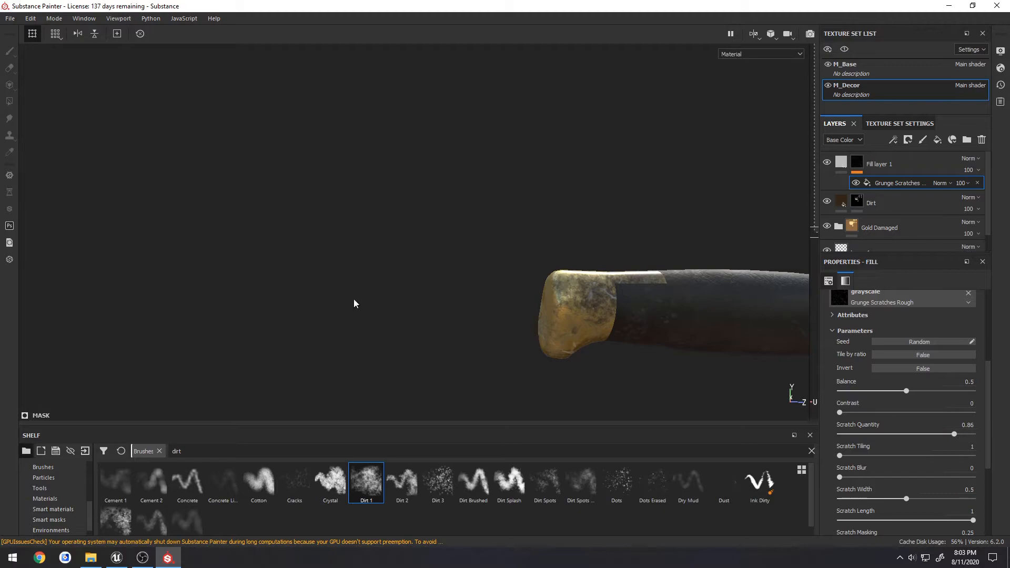
left_click_drag(355, 304, 697, 337, "alt")
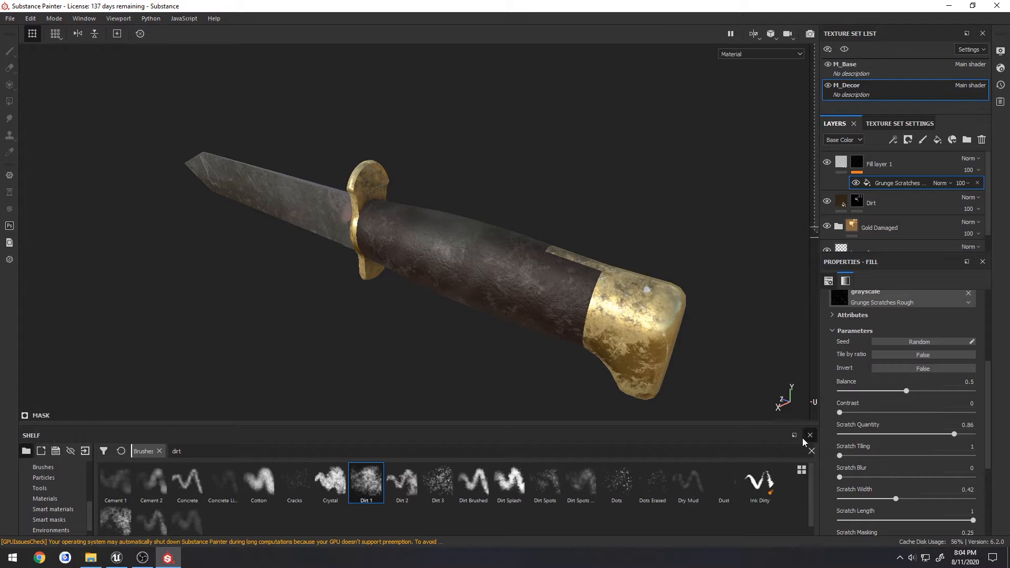
Set Scratch Blur to 0.33 and inspect the scratches on both sides of the pommel and guard.
scroll(882, 414, "down", 3)
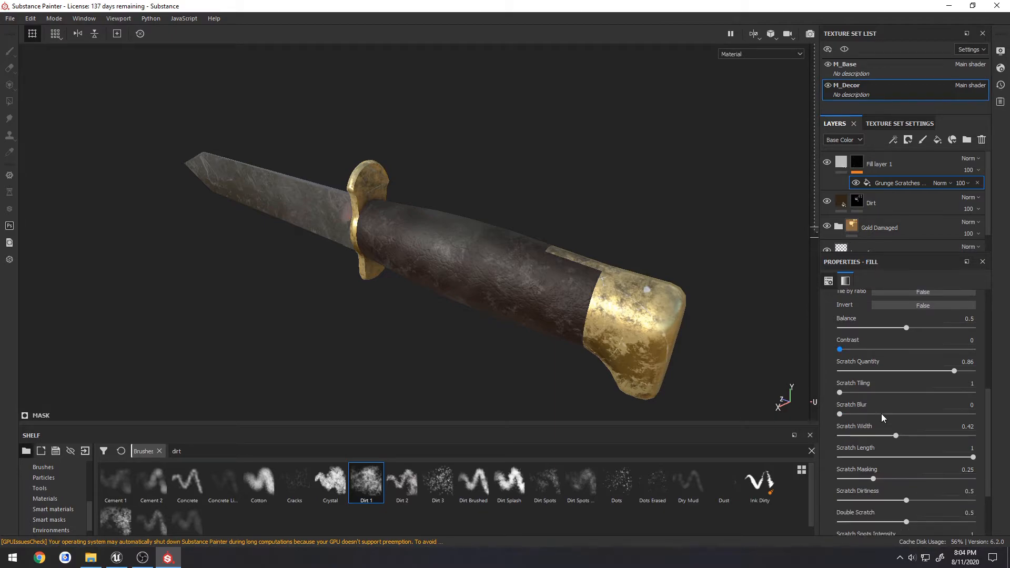
left_click_drag(843, 414, 931, 416)
scroll(664, 325, "up", 5)
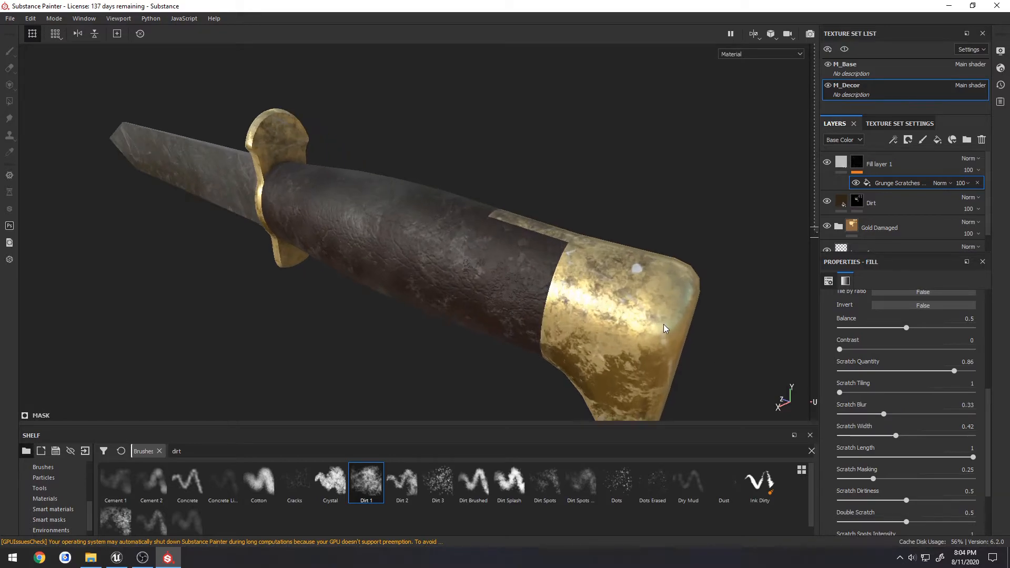
left_click_drag(624, 284, 570, 285, "alt")
scroll(572, 285, "down", 3)
middle_click_drag(565, 273, 297, 245, "alt")
left_click_drag(543, 257, 516, 259, "alt")
scroll(942, 364, "up", 5)
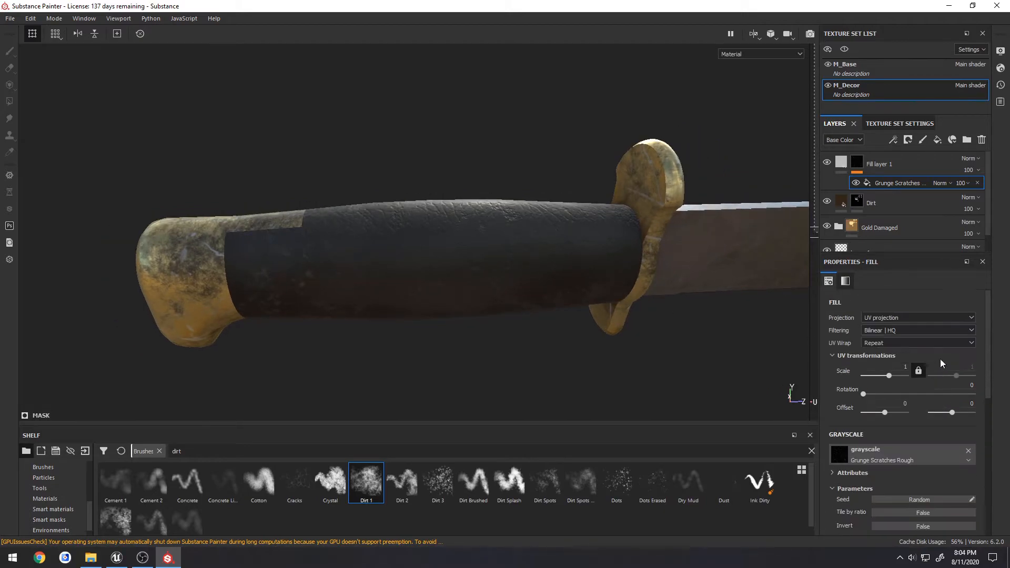
Set the base color of the top scratches fill layer to white and inspect it on the other side of the knife.
left_click(842, 167)
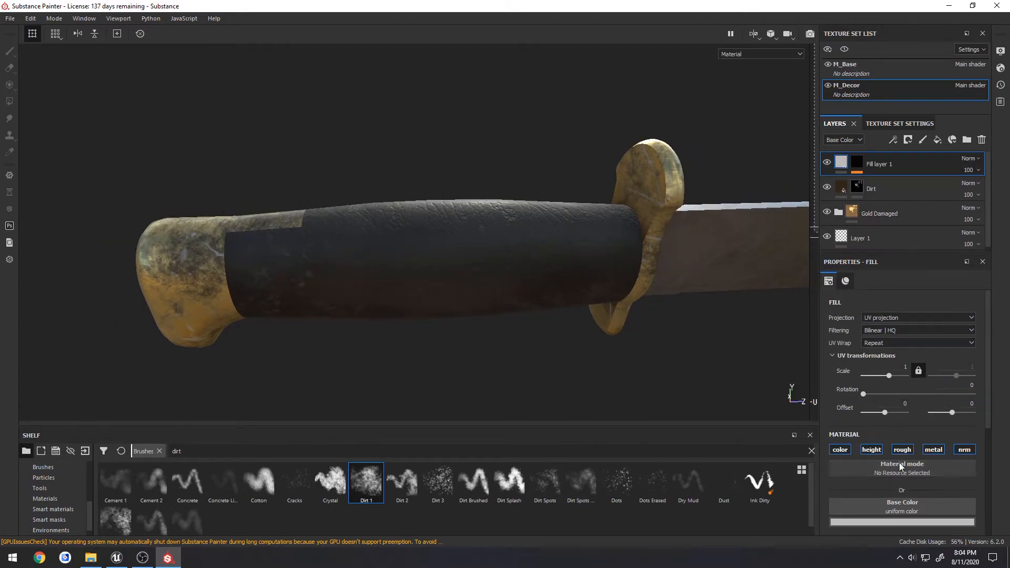
left_click(919, 523)
left_click_drag(995, 450, 1000, 410)
left_click_drag(389, 287, 604, 263, "alt")
scroll(615, 286, "down", 3)
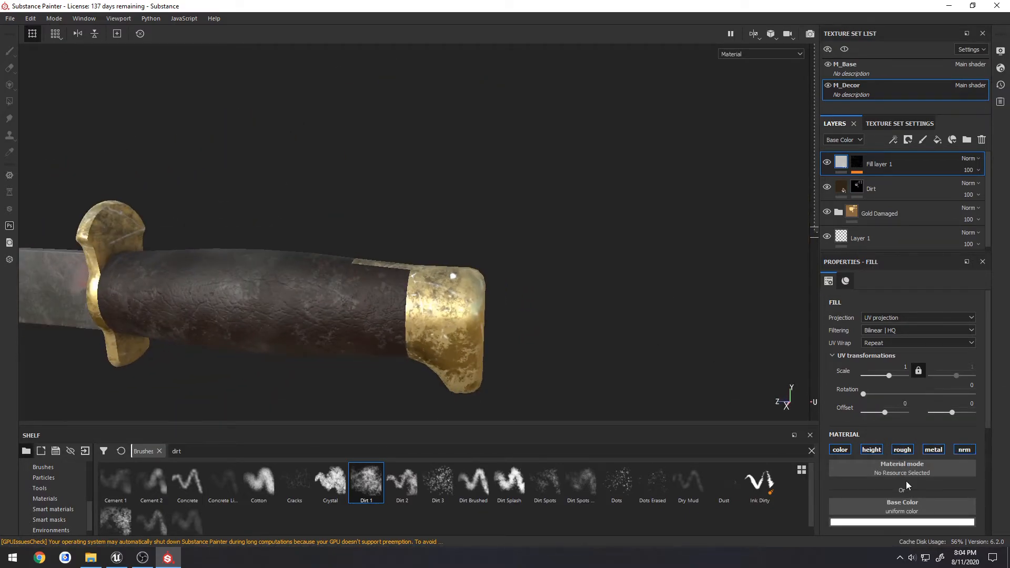
Try a reddish-brown base color on the scratches fill layer, shift its hue to green, and inspect the pommel.
left_click(913, 522)
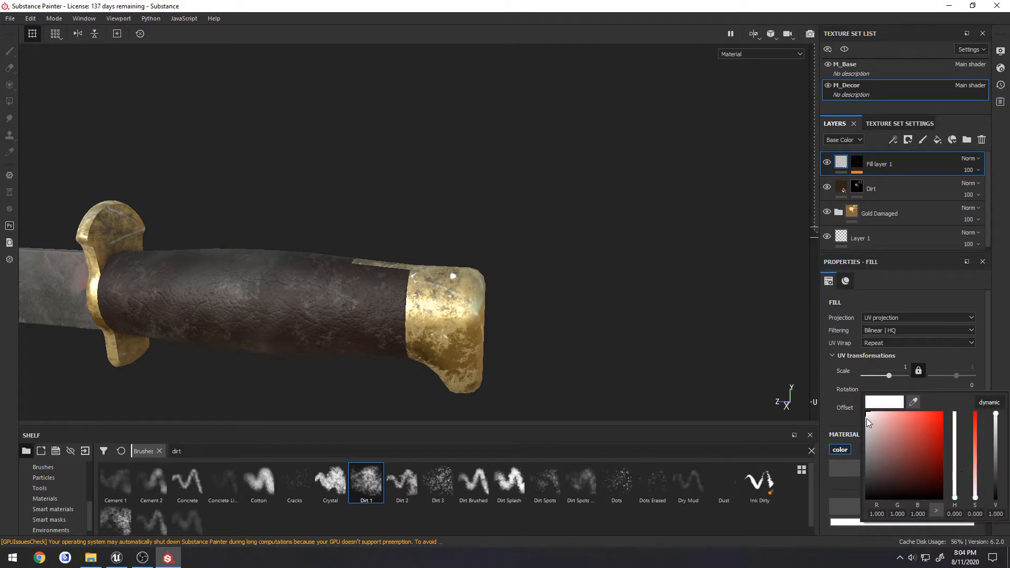
left_click_drag(867, 418, 901, 449)
left_click(954, 496)
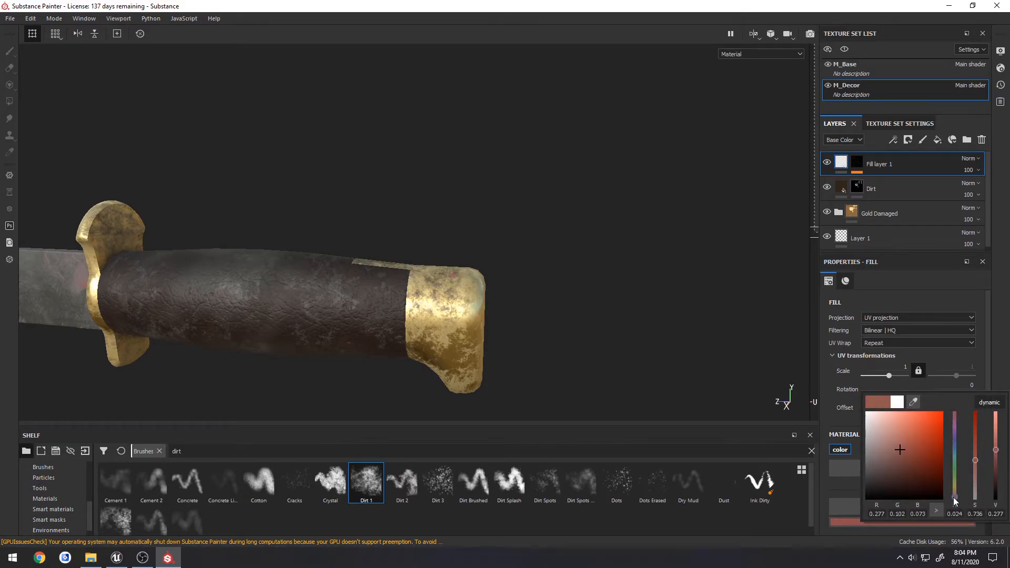
left_click_drag(954, 497, 955, 479)
left_click_drag(516, 326, 430, 314, "alt")
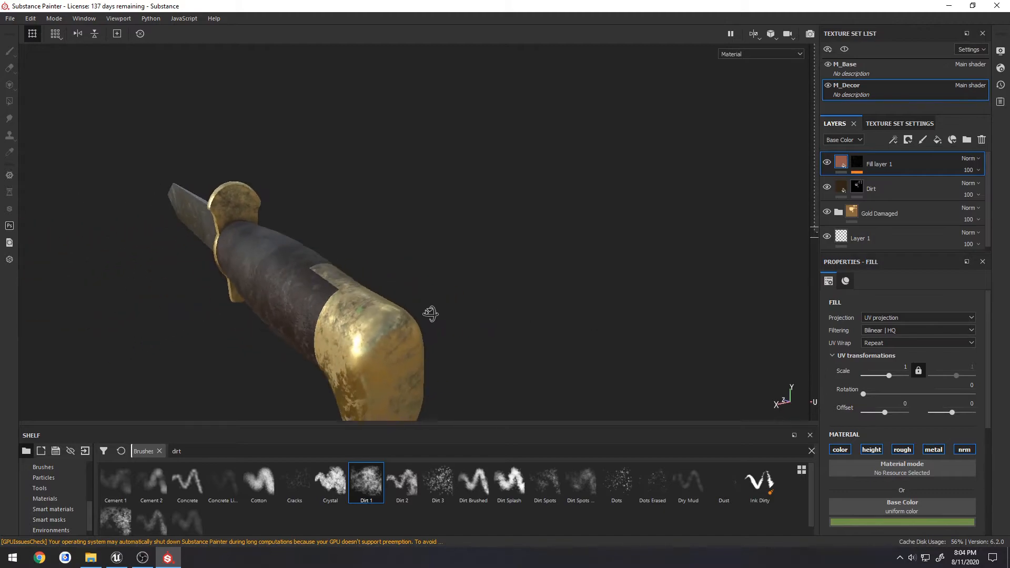
Change the scratches layer's base color to a dark olive yellow (RGB 0.180, 0.155, 0.037) and inspect the pommel up close.
left_click(904, 521)
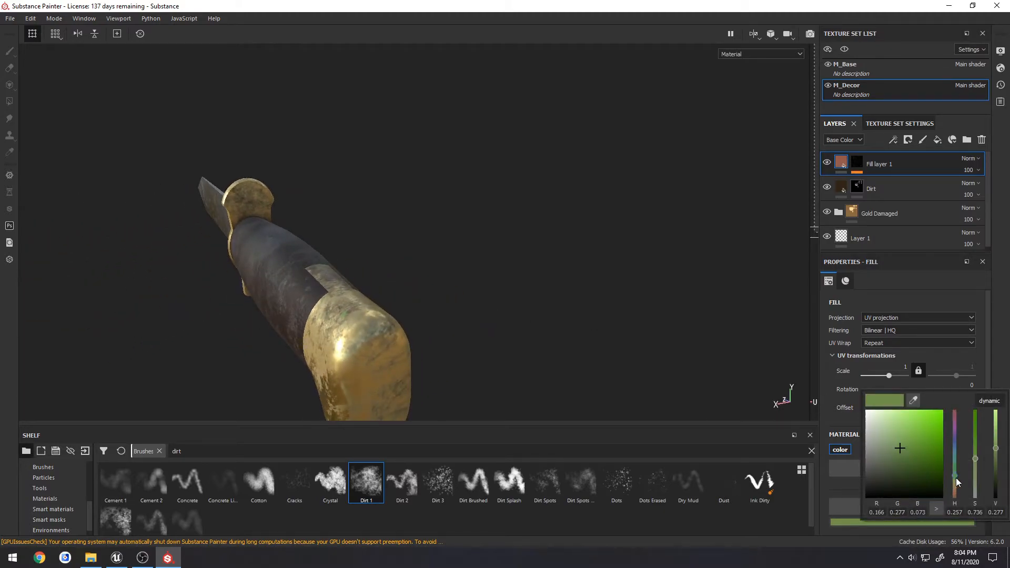
left_click_drag(956, 478, 959, 485)
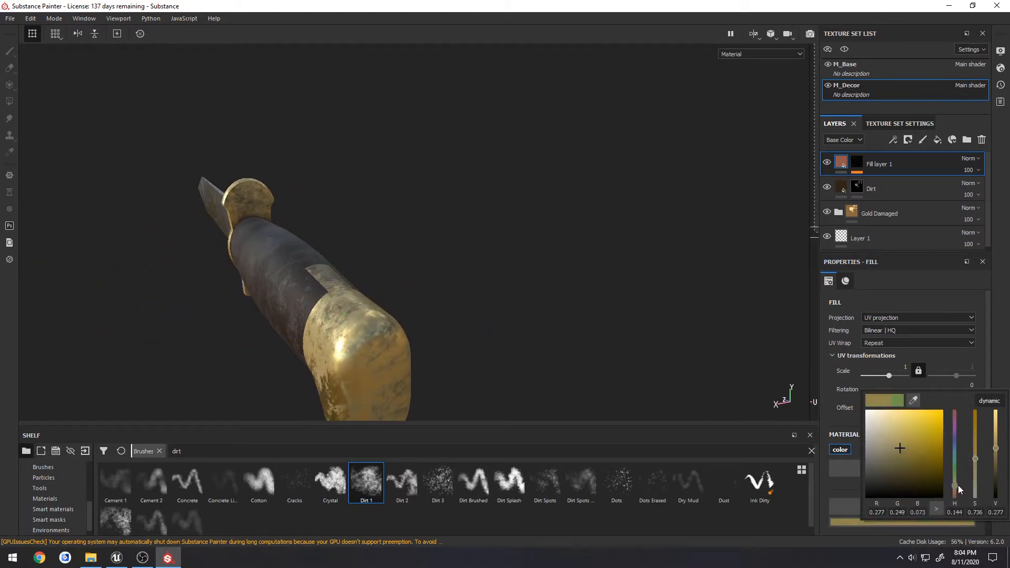
mouse_move(905, 449)
left_mouse_down()
mouse_move(892, 456)
mouse_move(906, 457)
left_mouse_up()
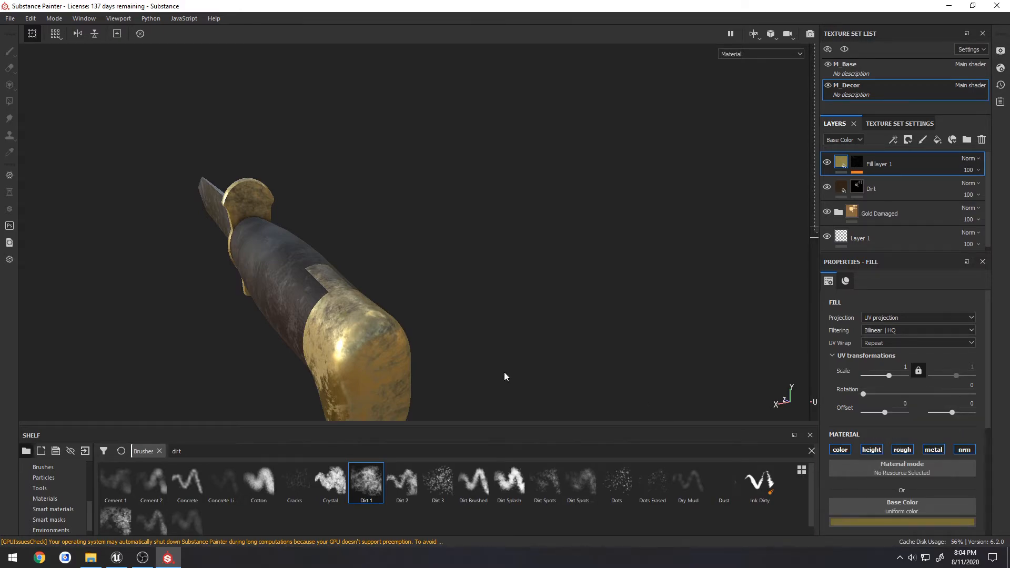
left_click_drag(504, 375, 147, 329, "alt")
scroll(226, 303, "up", 3)
scroll(235, 303, "up", 2)
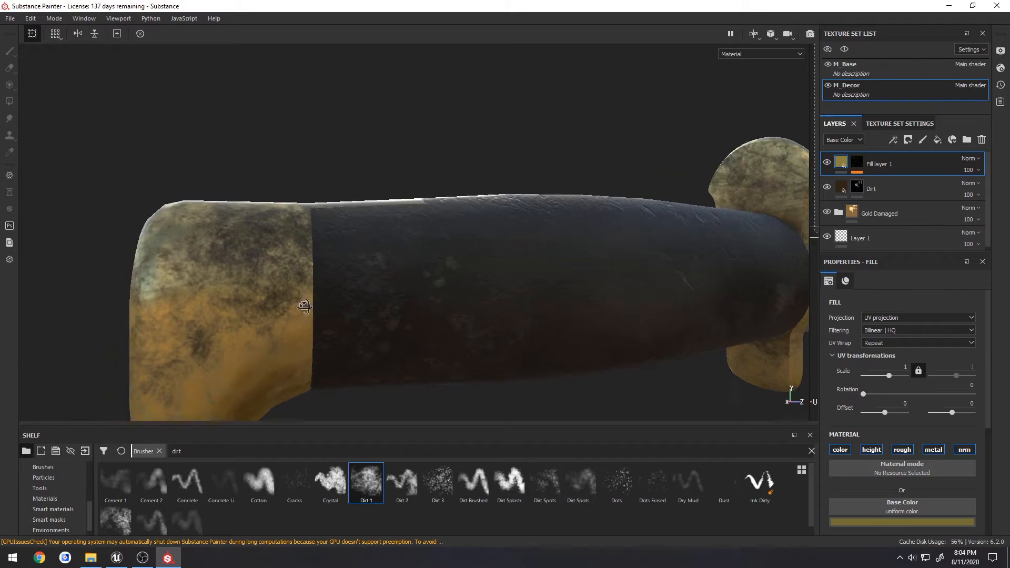
left_click_drag(235, 303, 253, 280, "alt")
Desaturate the scratches layer's base color to a muted grayish beige and check it on the pommel.
left_click(924, 522)
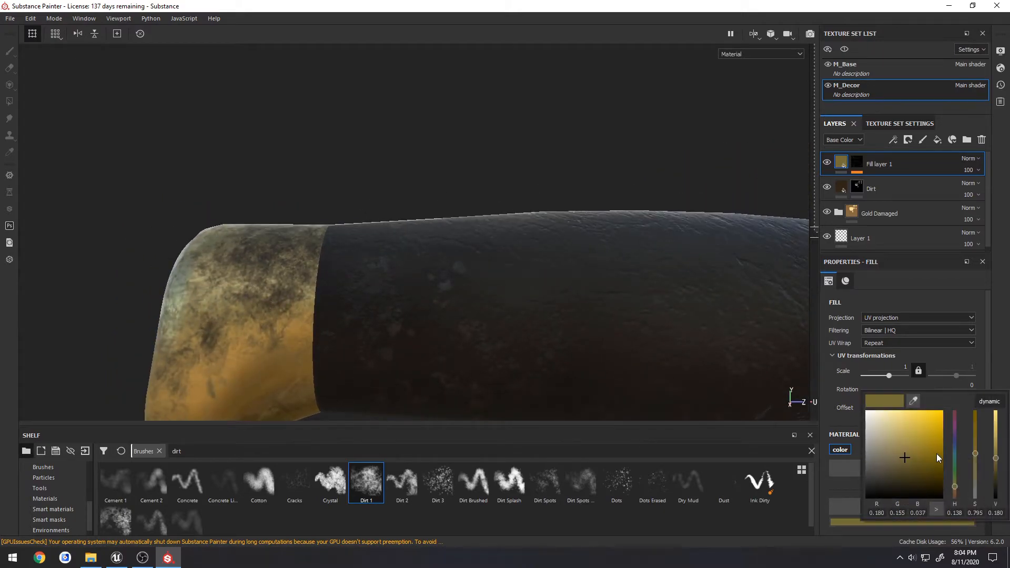
left_click_drag(912, 456, 877, 451)
left_click_drag(454, 266, 507, 325, "alt")
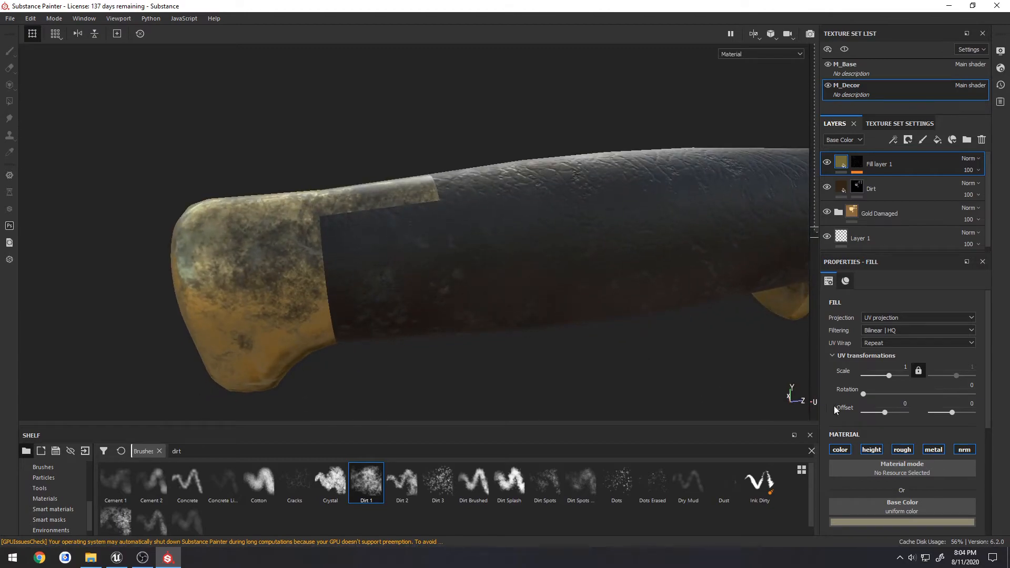
Lighten the scratches layer's base color to a pale cream and review the whole knife.
left_click(884, 521)
left_click(883, 448)
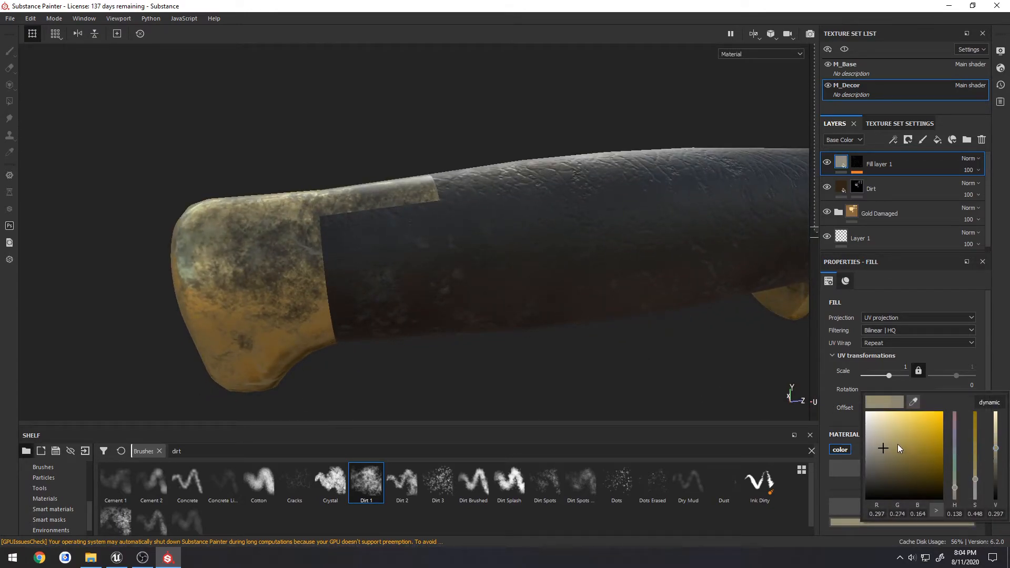
left_click_drag(903, 451, 877, 424)
left_click_drag(782, 399, 443, 240, "alt")
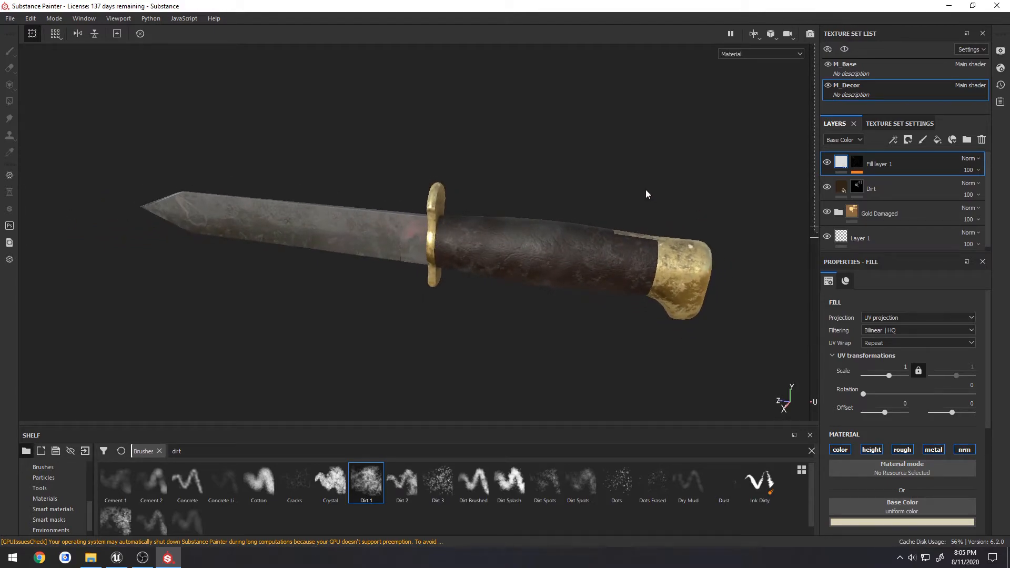
left_click_drag(594, 258, 520, 243, "alt")
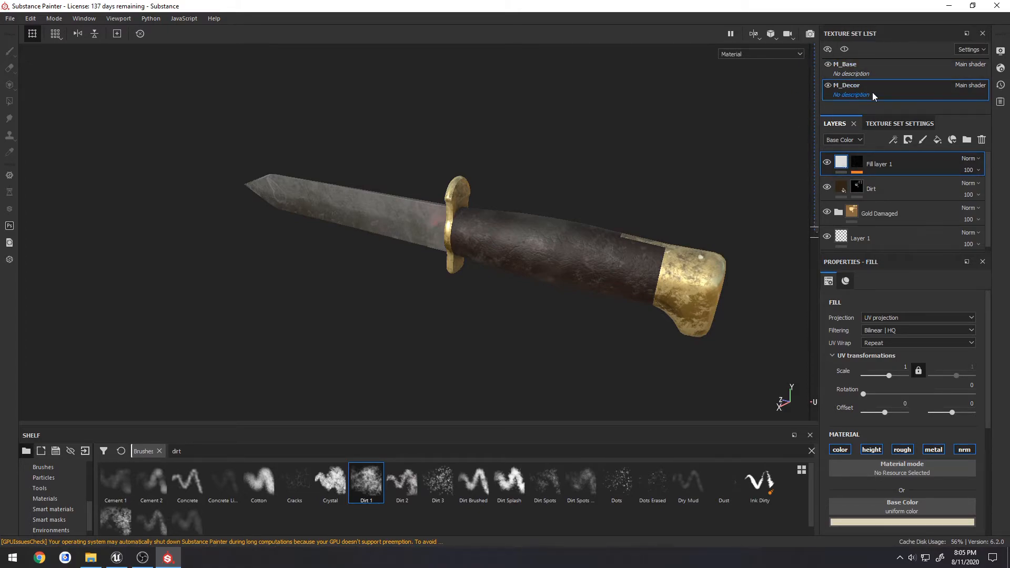
Add the Aluminium Pure material as a layer between Dirt and Gold Damaged in the M_Decor texture set.
left_click(52, 499)
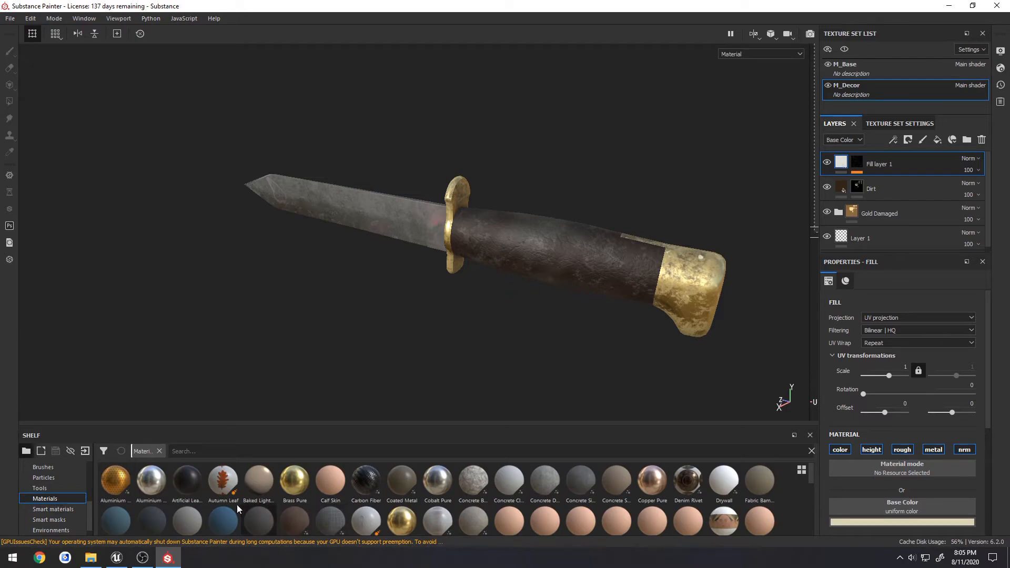
left_click_drag(149, 483, 871, 201)
left_click_drag(811, 227, 647, 278, "alt")
scroll(610, 302, "up", 2)
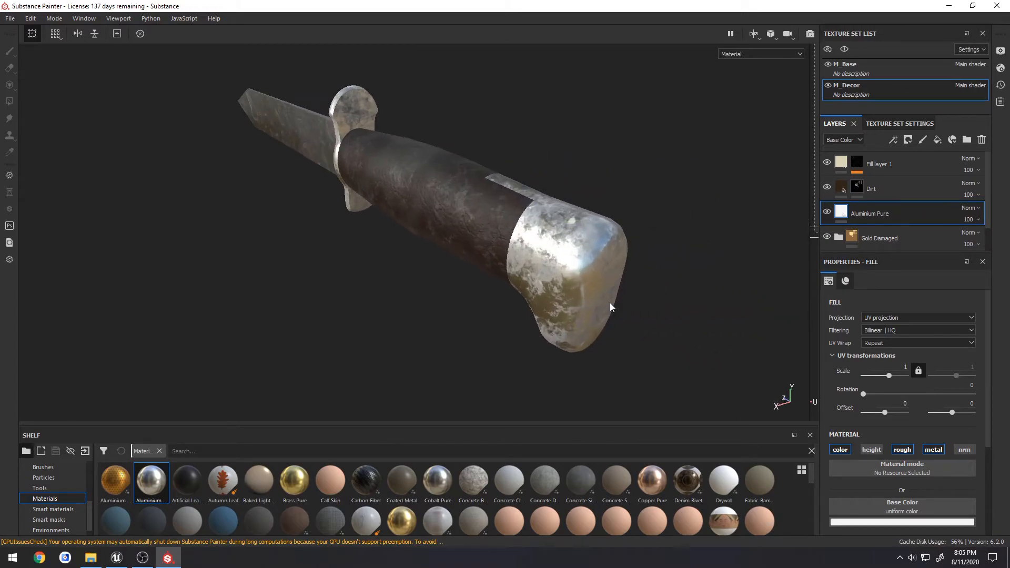
Compare the silver and gold versions by hiding the Aluminium Pure layer and showing it again.
left_click_drag(611, 302, 772, 257, "alt")
left_click(827, 212)
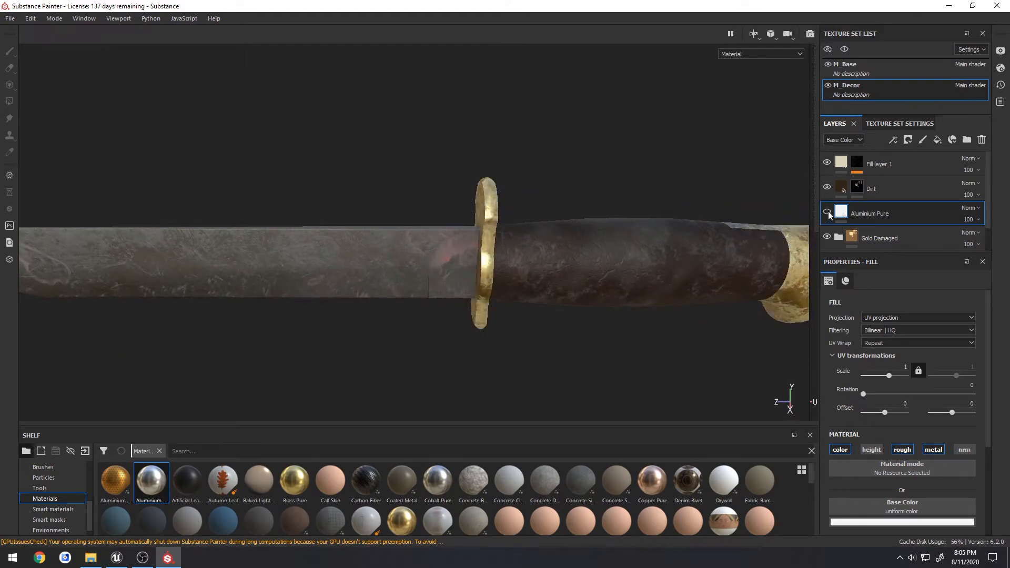
left_click(827, 212)
left_click_drag(664, 295, 473, 311, "alt")
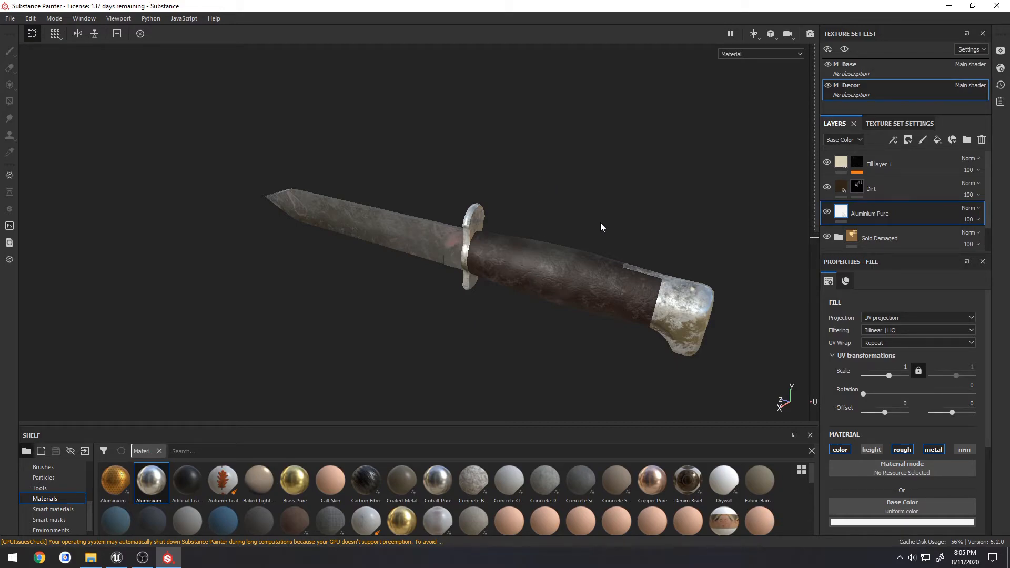
Switch to File Explorer and create a folder named Textures inside the knife's Tutorial folder.
left_click(90, 557)
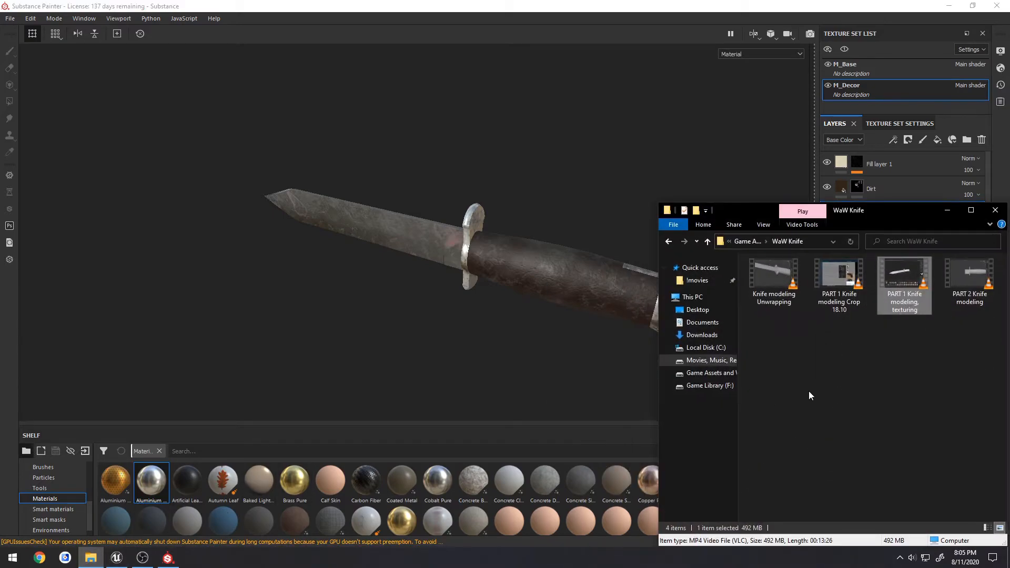
key("BackSpace")
key("BackSpace")
key("BackSpace")
key("BackSpace")
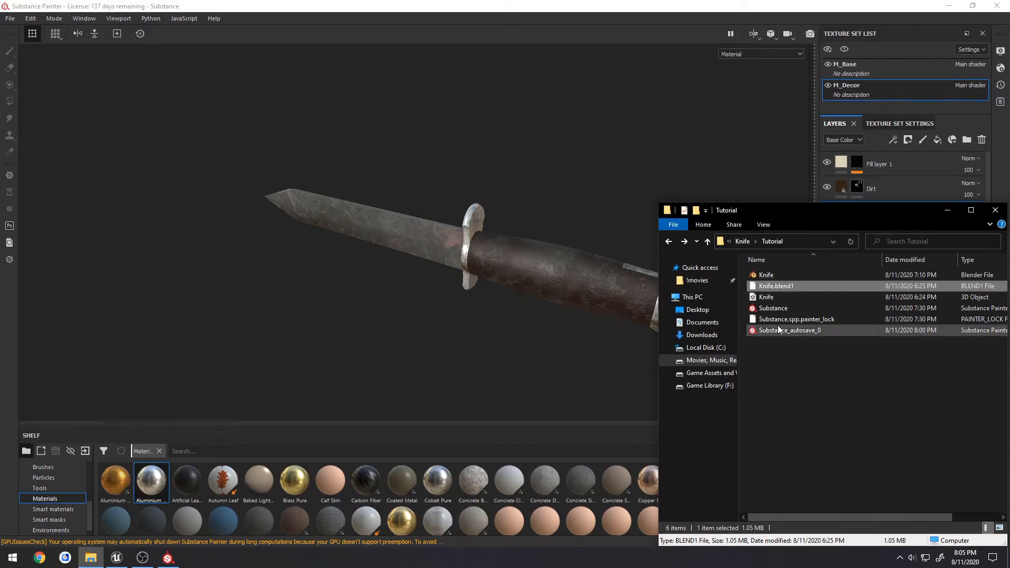
left_click(783, 412)
right_click(792, 388)
mouse_move(825, 362)
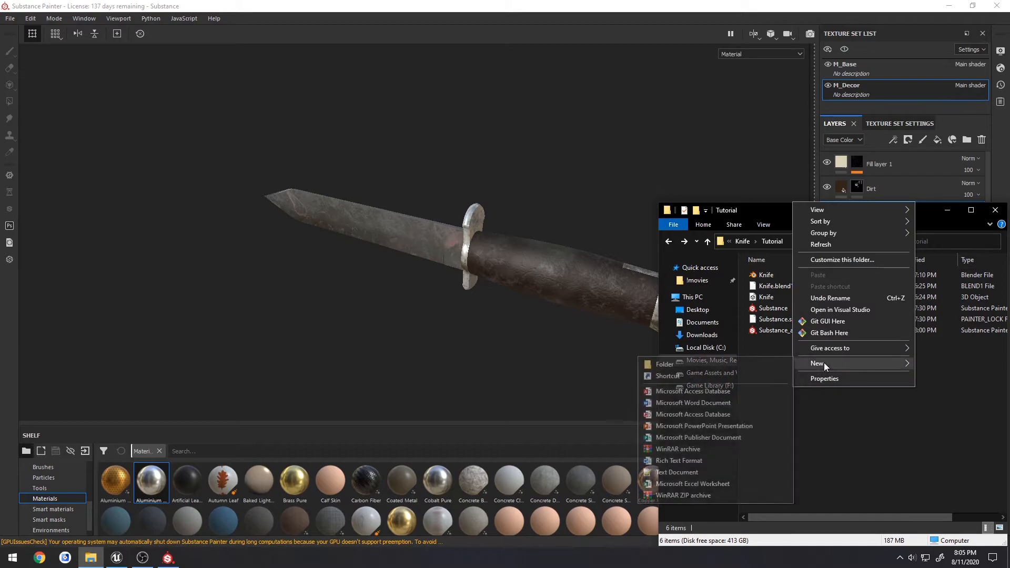
left_click(665, 365)
type("Textures")
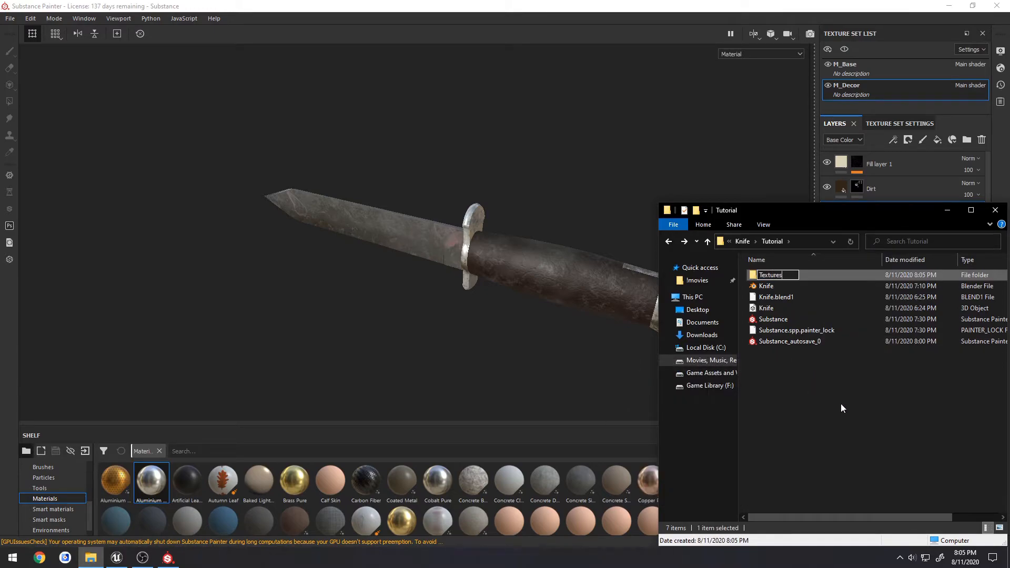
key("Return")
Create a subfolder named Base inside the Textures folder.
double_click(808, 276)
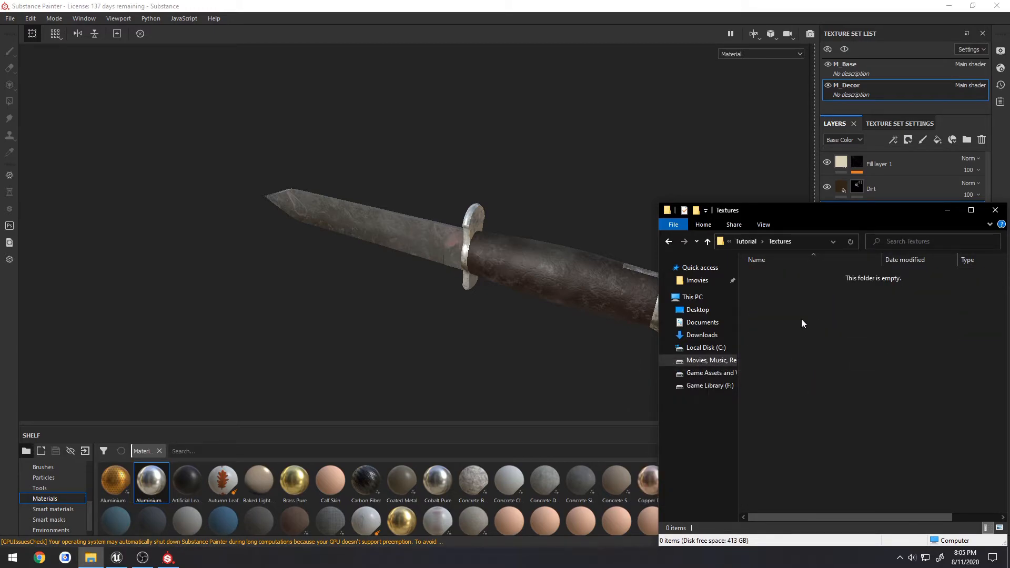
right_click(801, 319)
mouse_move(848, 481)
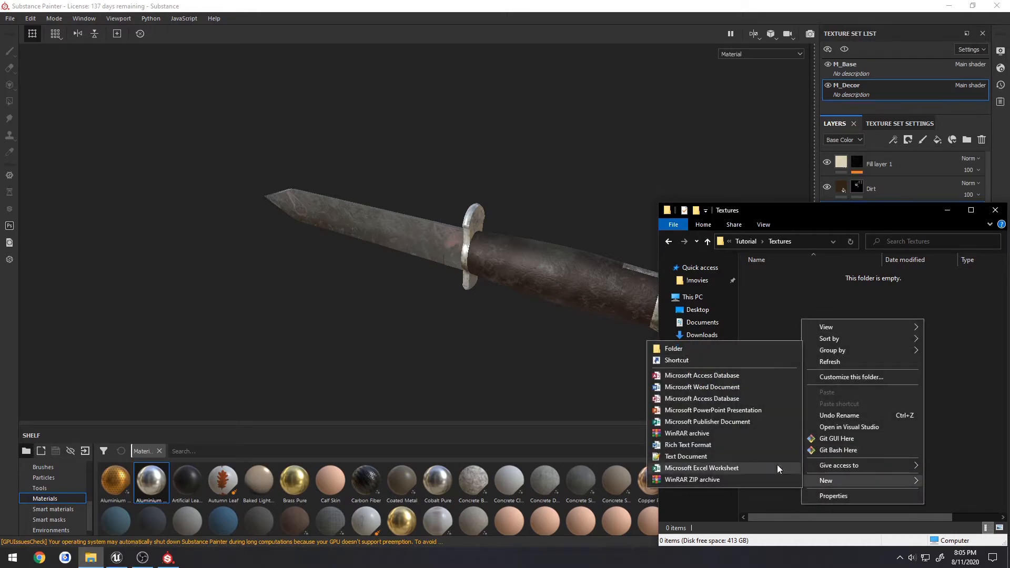
left_click(702, 350)
type("Base")
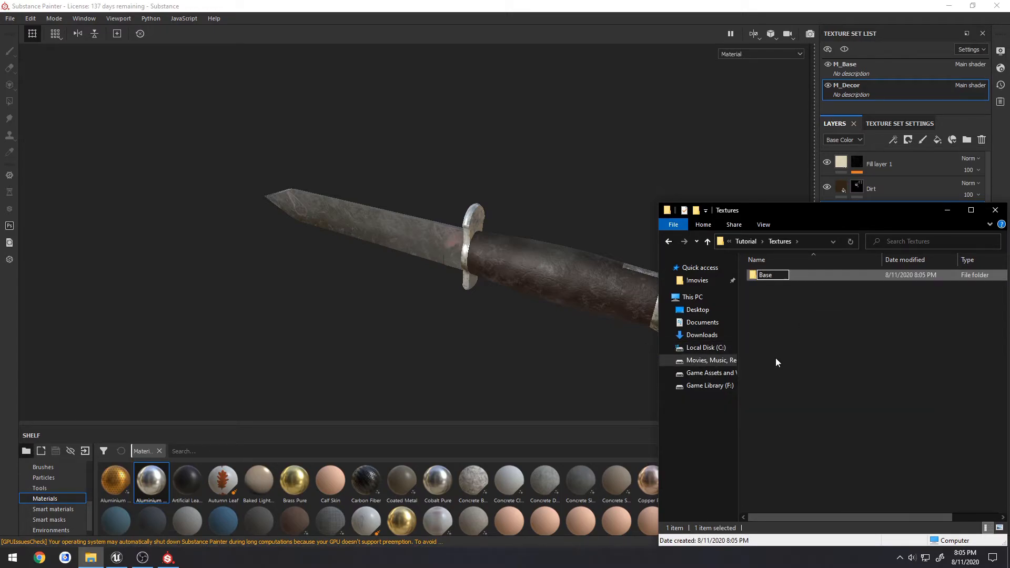
key("Return")
Add a second subfolder named Decor inside the Textures folder.
right_click(775, 359)
mouse_move(804, 513)
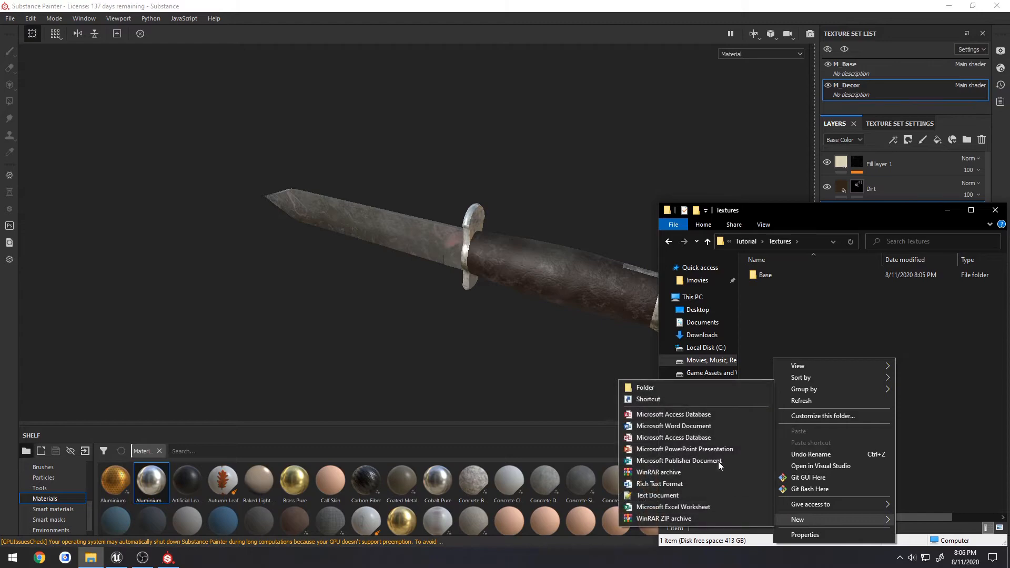
left_click(757, 388)
type("Decor")
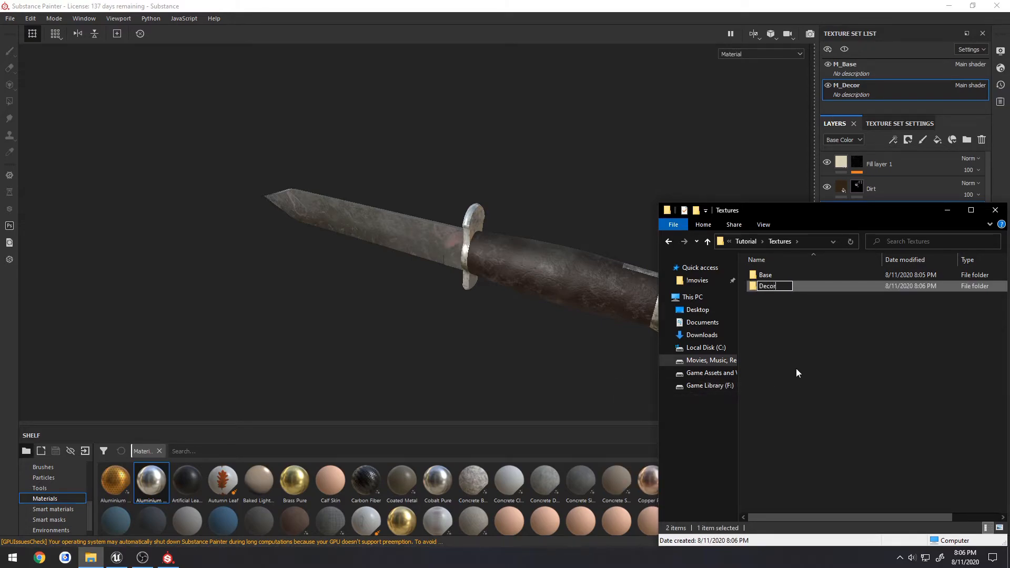
key("Return")
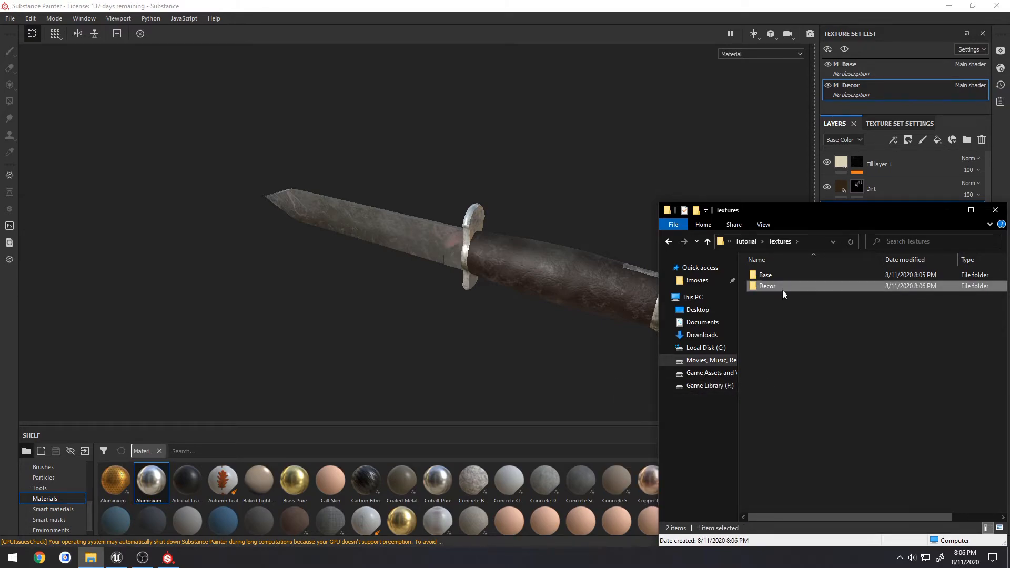
Create a subfolder named Silver inside the Decor folder.
double_click(782, 289)
right_click(787, 332)
mouse_move(826, 494)
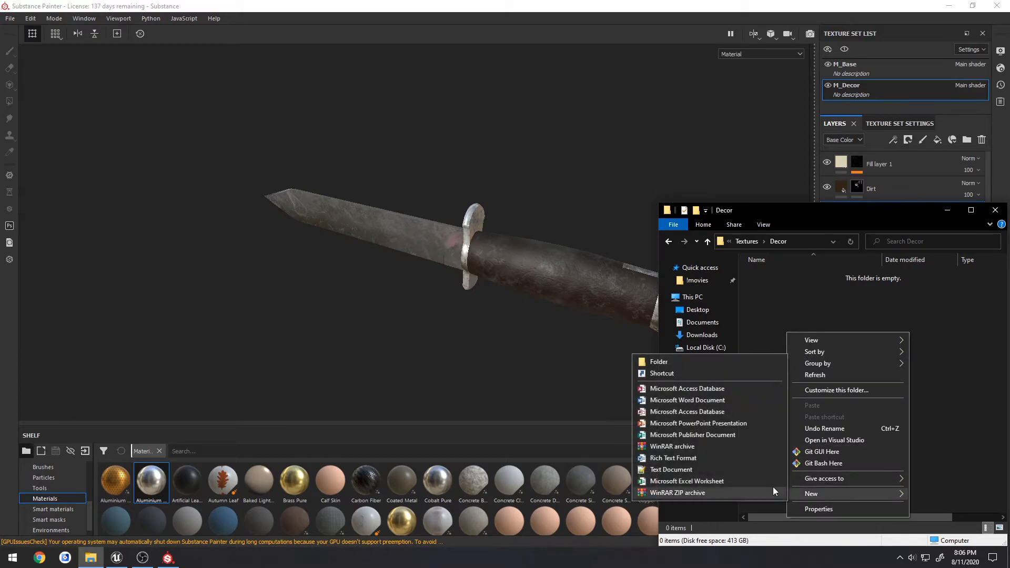
left_click(679, 361)
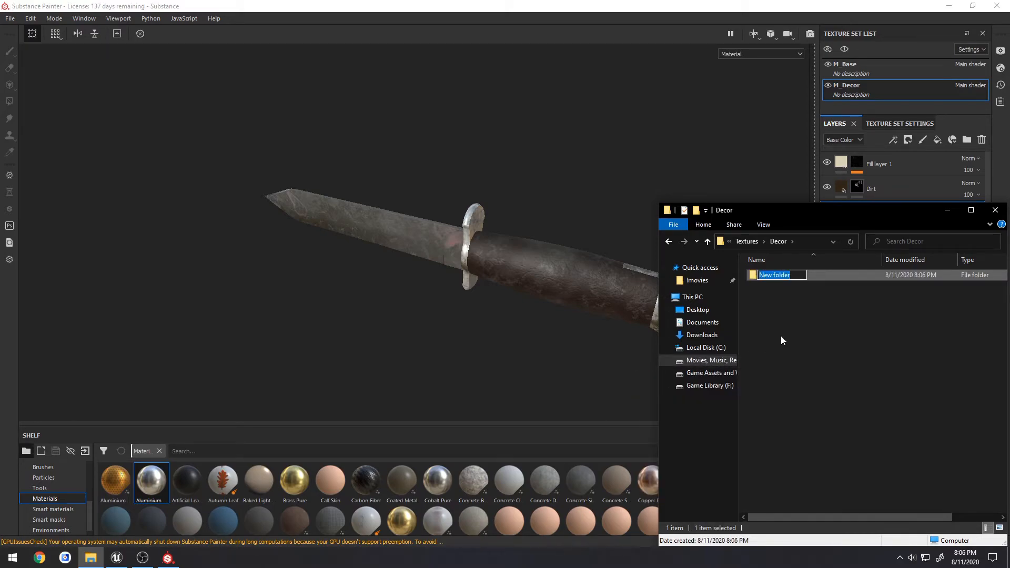
type("Silver")
key("Return")
Add a subfolder named Gold next to Silver in the Decor folder.
right_click(782, 336)
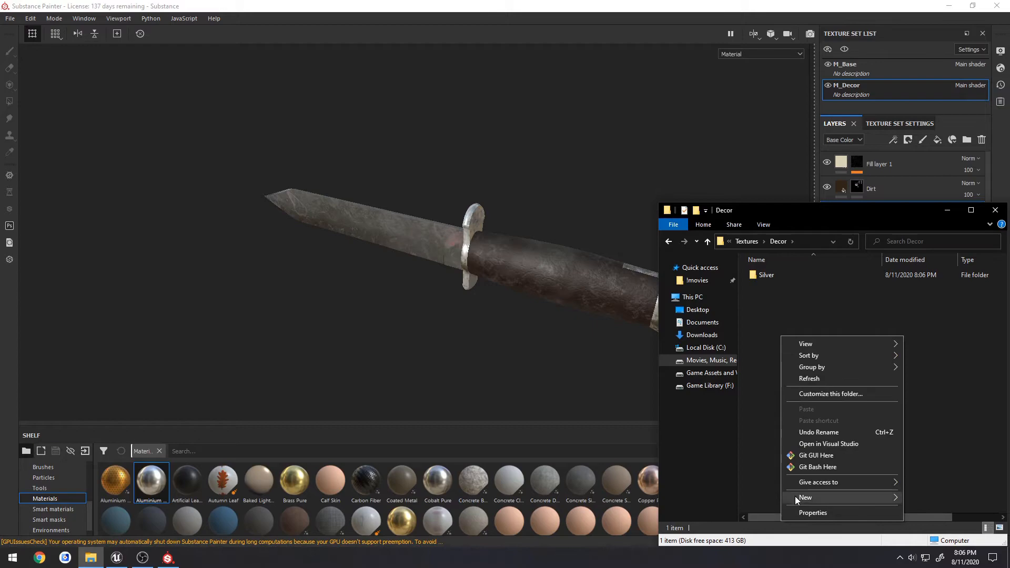
mouse_move(795, 497)
left_click(679, 364)
type("Gold")
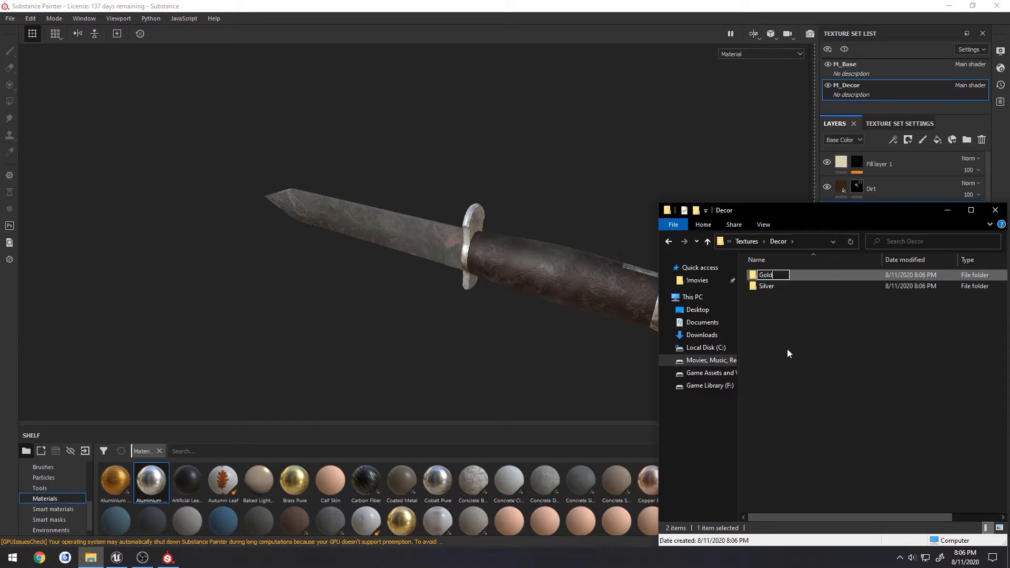
key("Return")
Switch to Substance Painter and set the texture export's output template to Unreal Engine 4 (Packed) (from cache).
left_click(157, 3)
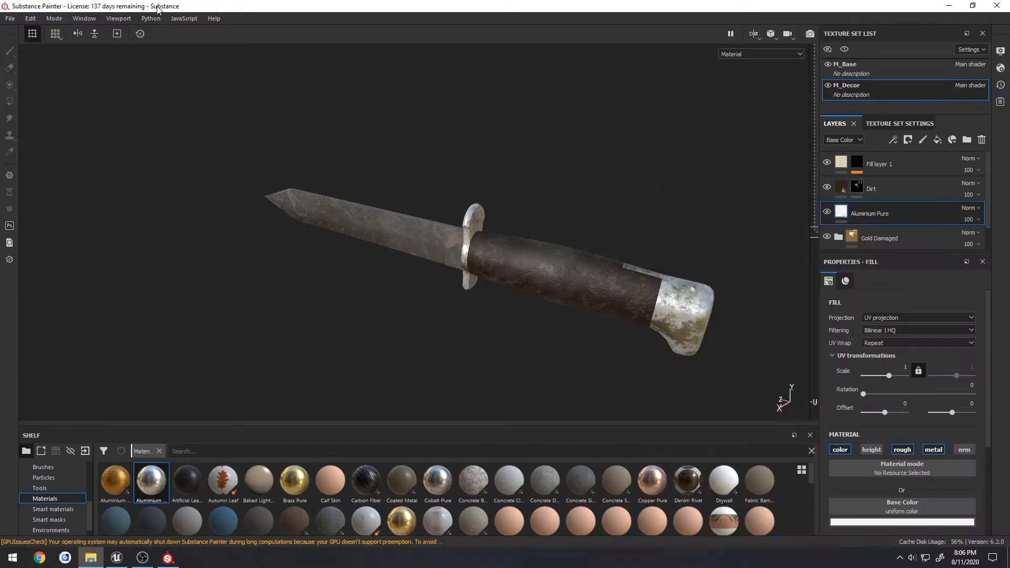
left_click(9, 19)
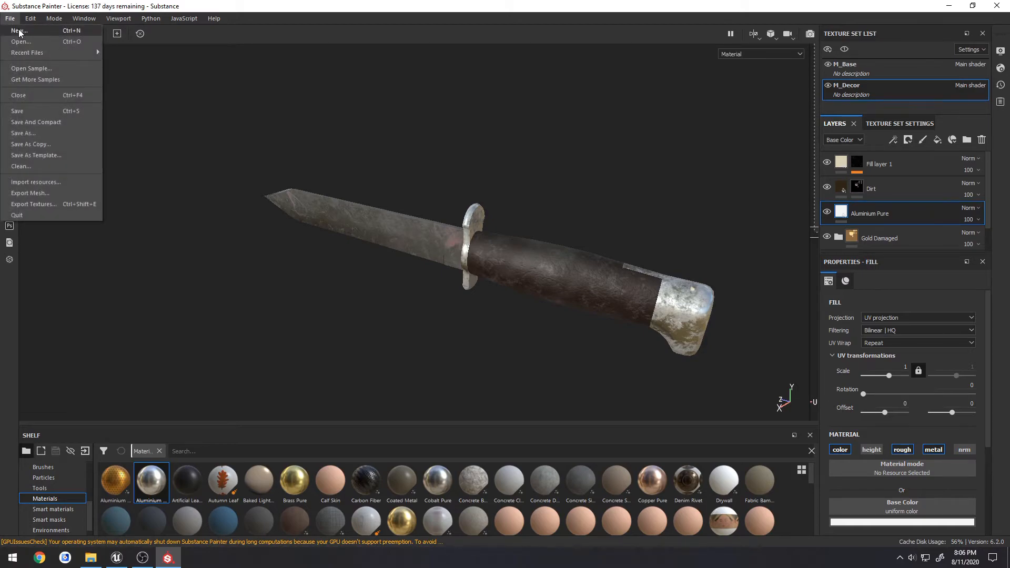
left_click(46, 205)
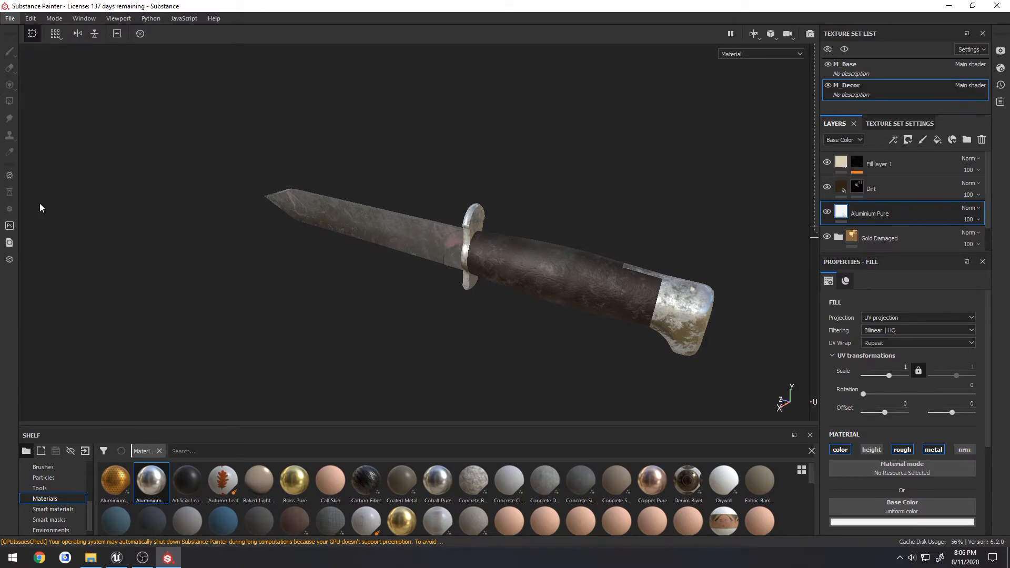
left_click(474, 161)
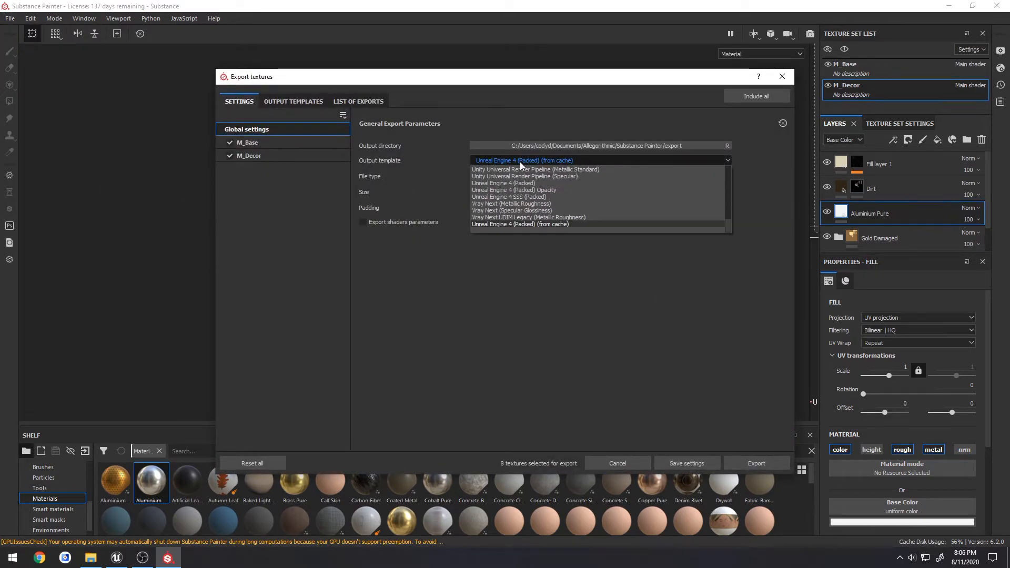
left_click(509, 225)
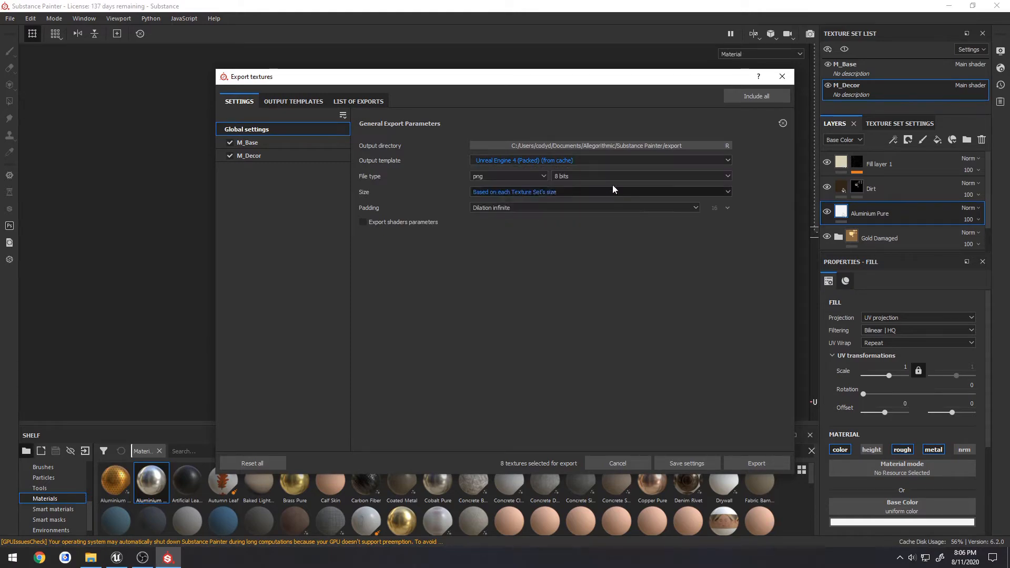
Set the output directory to Desktop/WaW Dev/Weapons/Knife/Tutorial/Textures and export the M_Base and M_Decor texture sets.
left_click(259, 197)
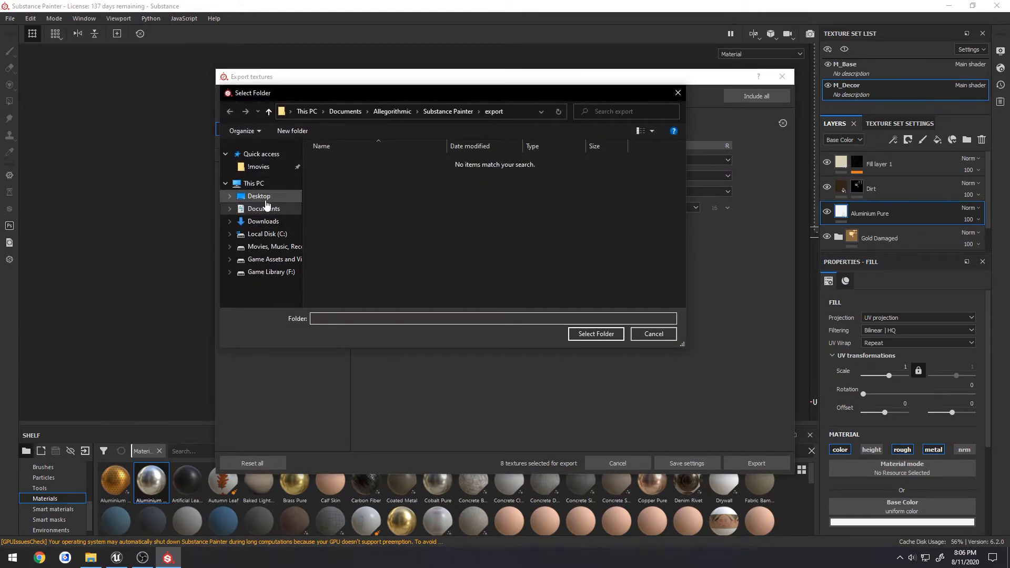
double_click(584, 234)
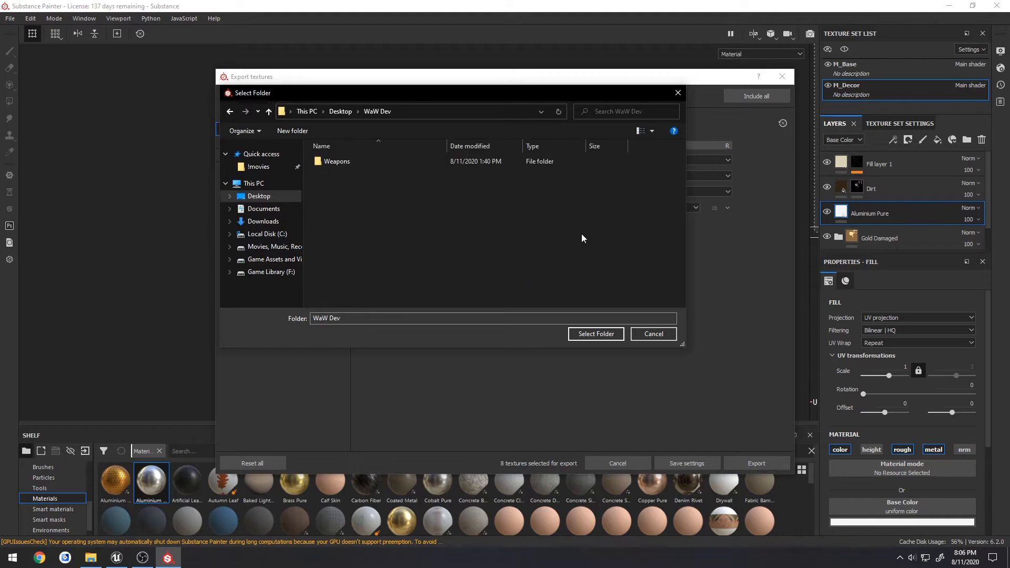
double_click(348, 162)
double_click(346, 172)
double_click(346, 160)
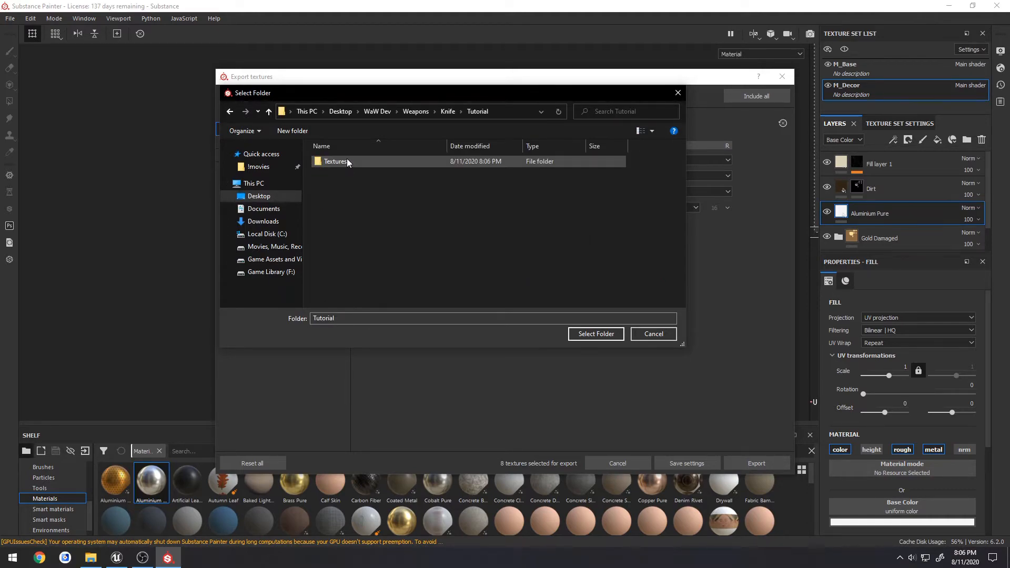
double_click(348, 159)
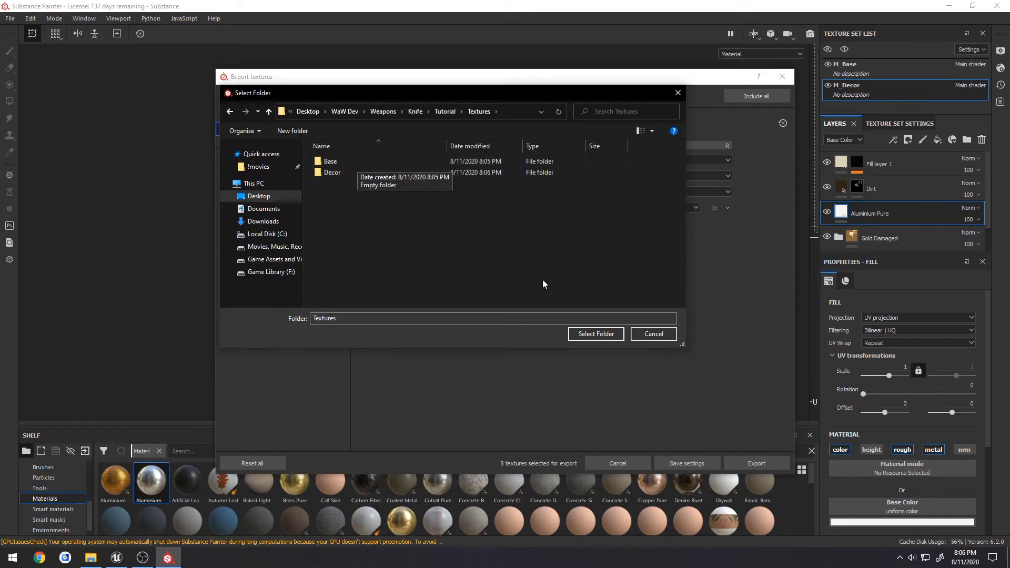
left_click(597, 335)
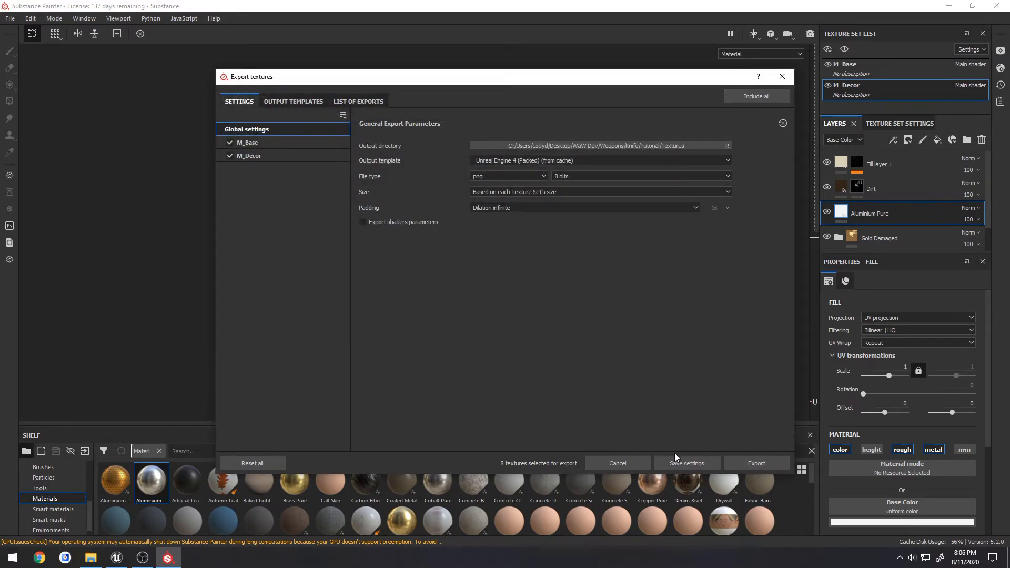
left_click(743, 462)
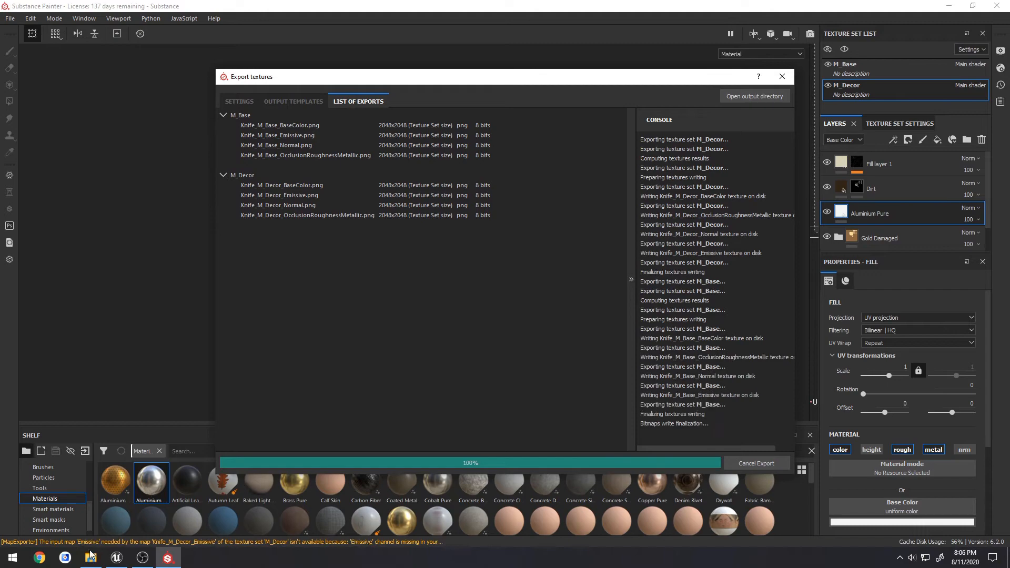
Switch to File Explorer and move the three exported Knife_M_Base textures into the Base folder.
key("alt+Tab")
key("alt+Left")
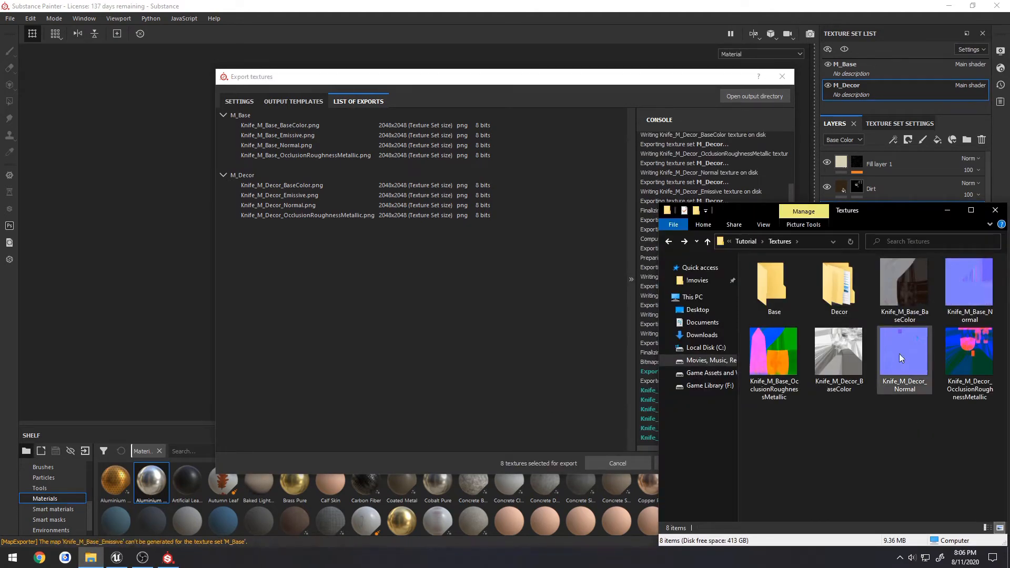
left_click(902, 280)
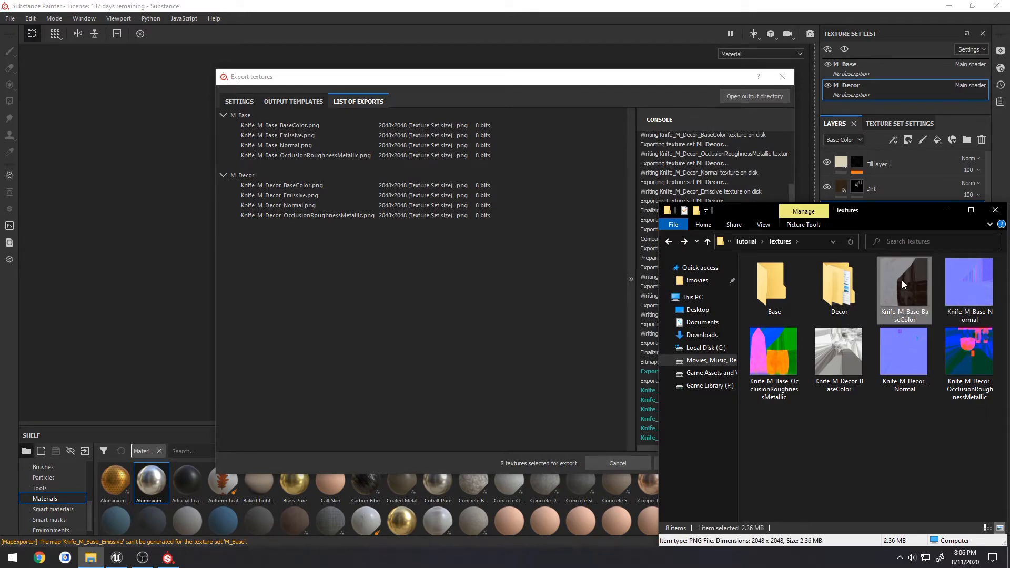
left_click(783, 351, "shift")
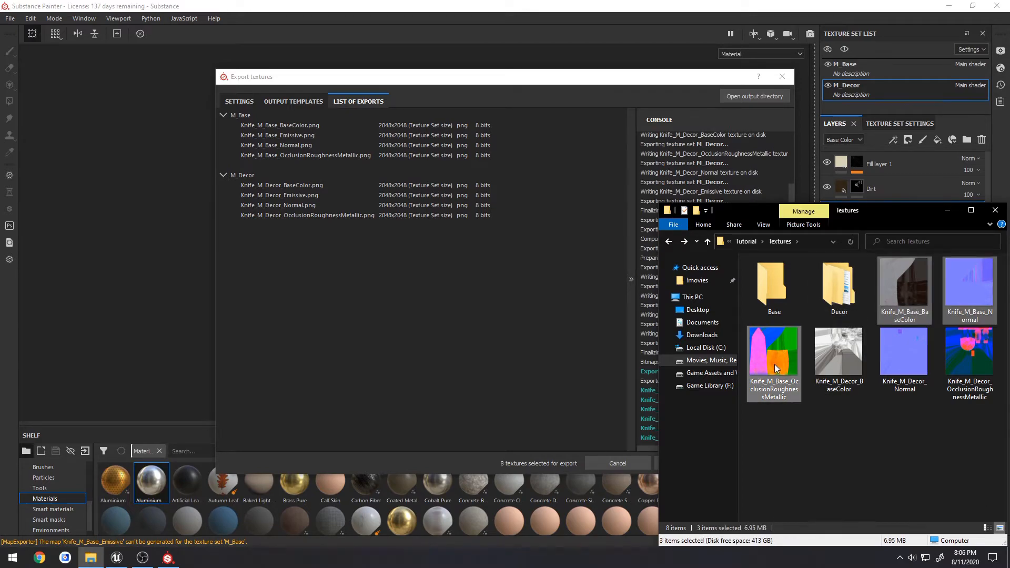
left_click_drag(775, 365, 769, 287)
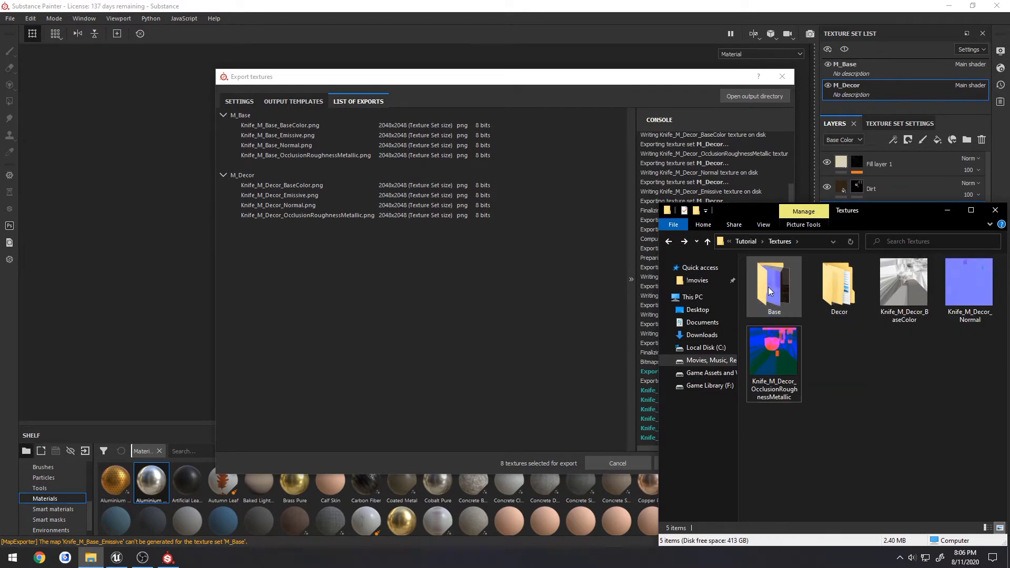
Move the three exported Knife_M_Decor textures into the Decor folder and open that folder.
left_click(781, 356)
left_click(971, 277)
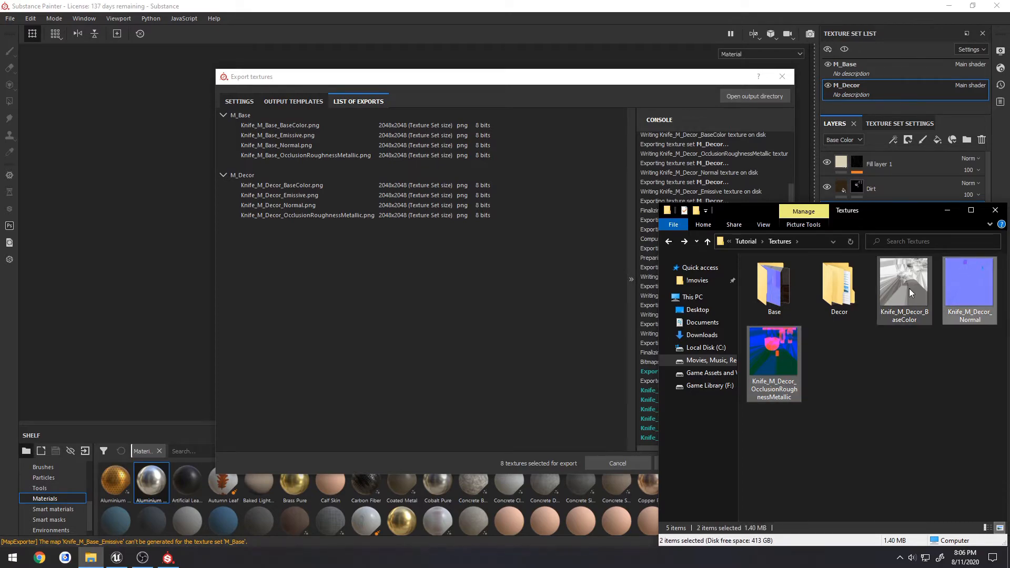
double_click(837, 286)
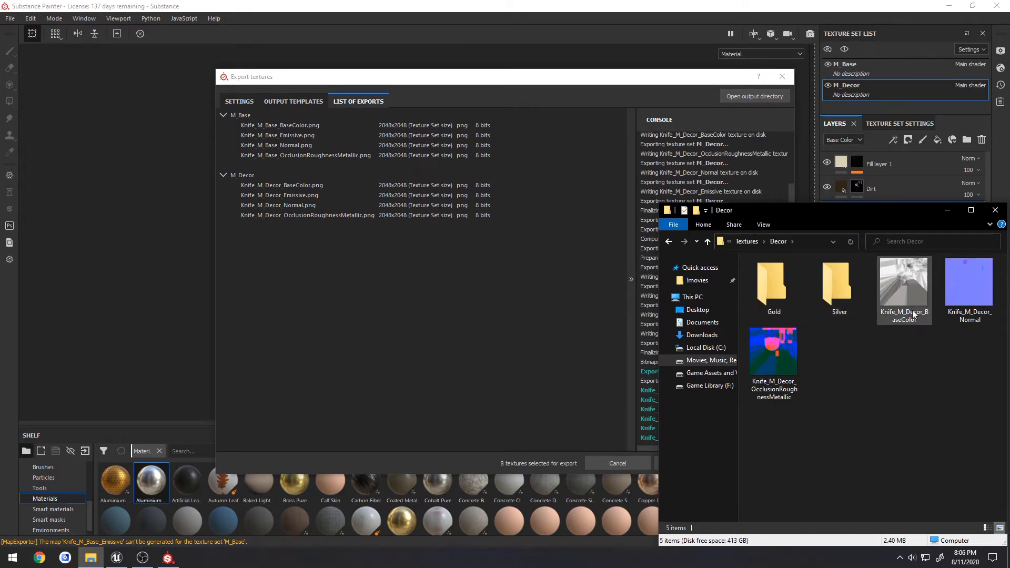
Move the three Knife_M_Decor textures into the Silver subfolder and close the texture export window.
left_click(904, 284)
left_click(784, 352, "shift")
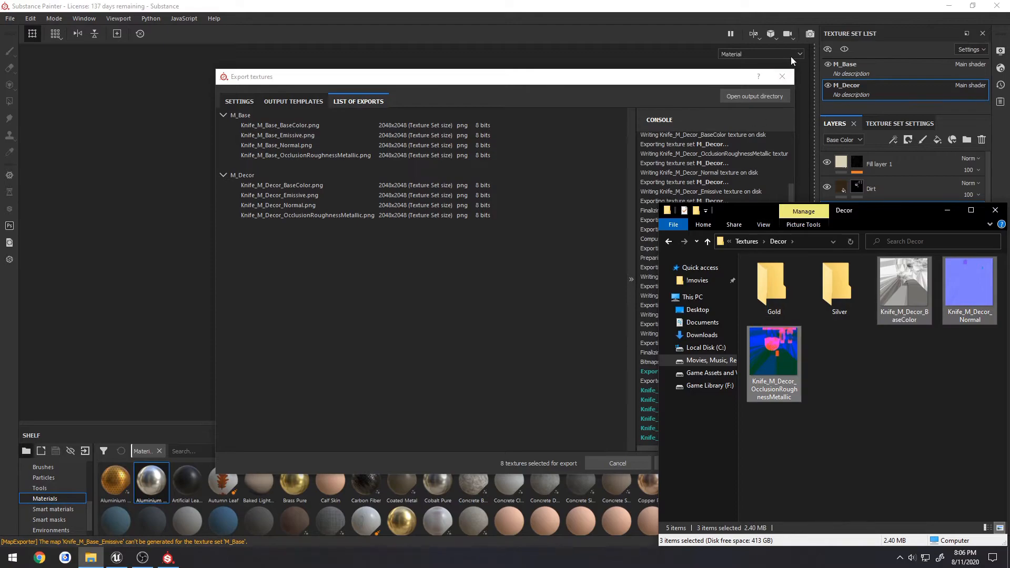
left_click(783, 77)
key("super")
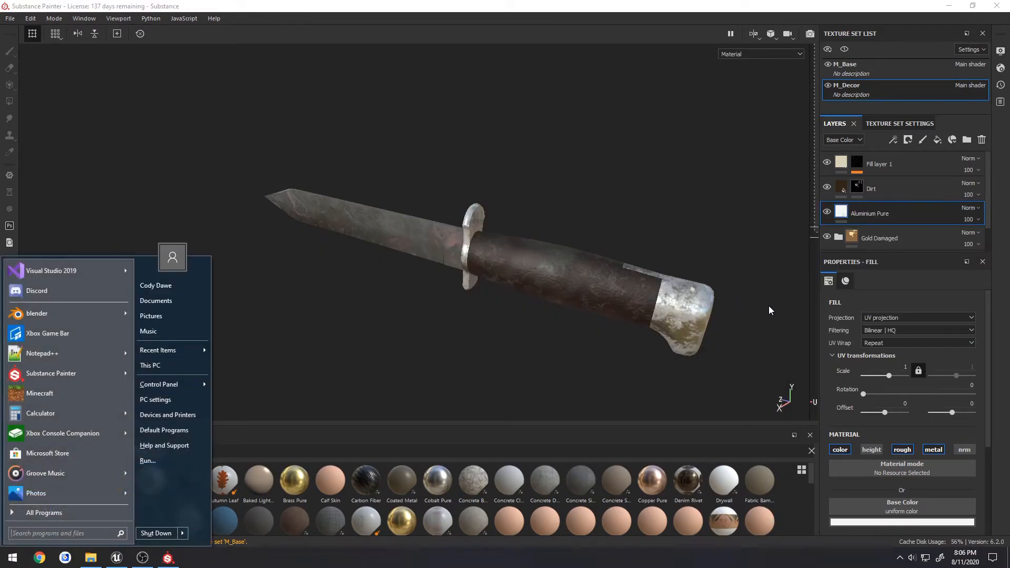
key("alt+Tab")
left_click_drag(784, 350, 837, 282)
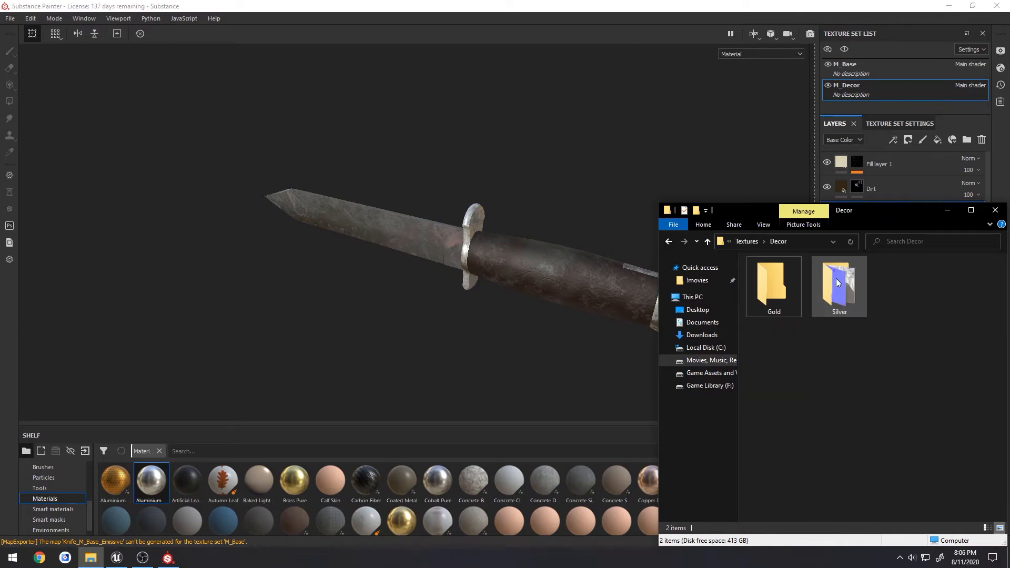
Exclude the M_Base texture set from the texture export and hide the Aluminium Pure layer in M_Decor.
left_click(8, 18)
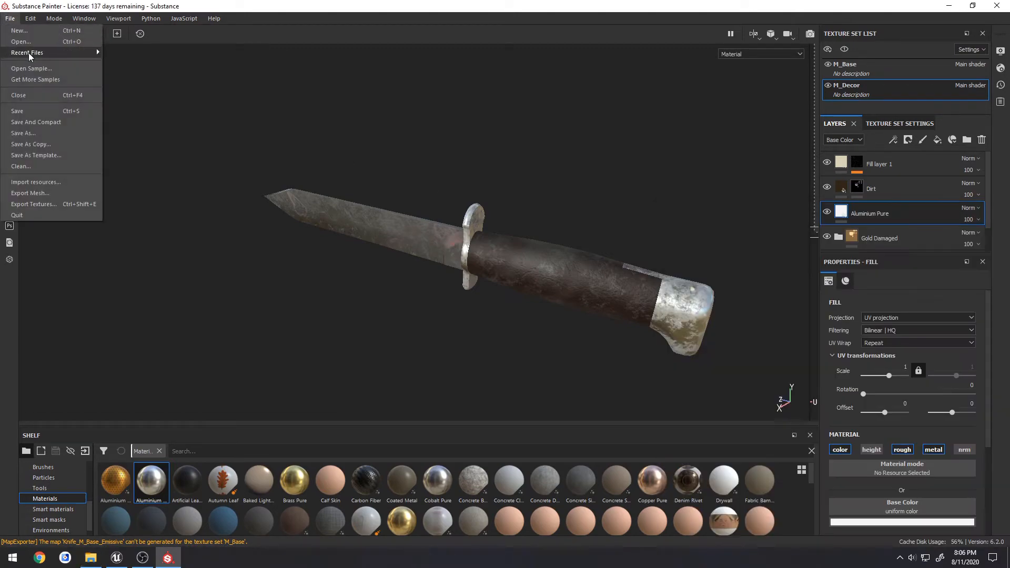
left_click(62, 205)
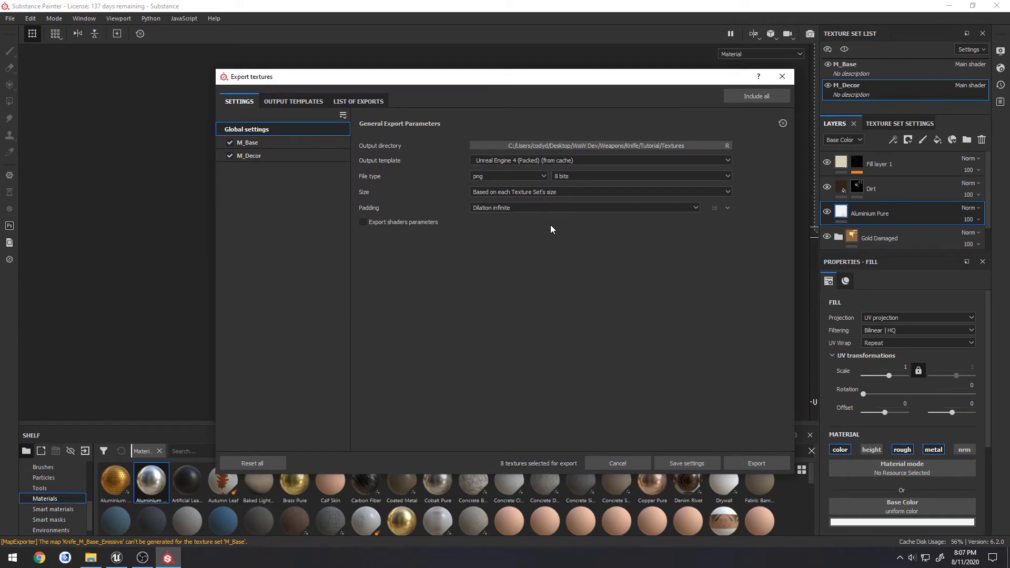
left_click(230, 142)
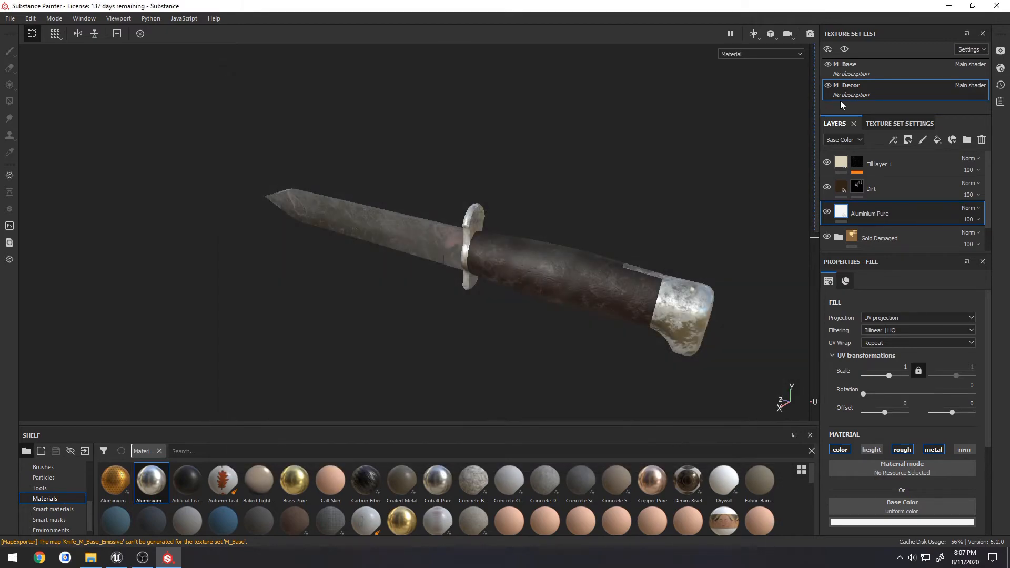
left_click(783, 76)
left_click(828, 212)
Change the export's output directory to the Textures/Decor folder and export the gold M_Decor texture set.
left_click(3, 20)
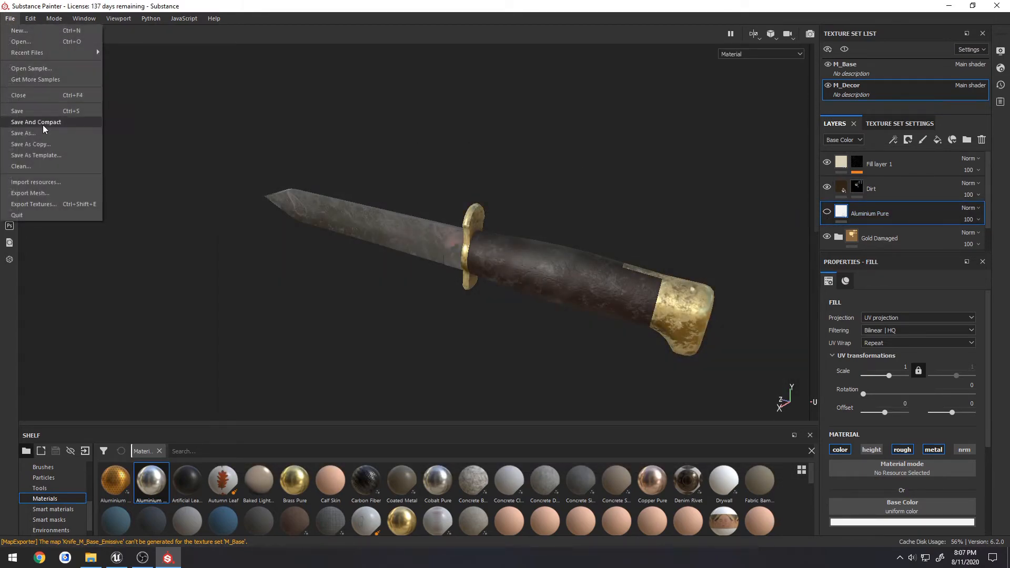
left_click(37, 202)
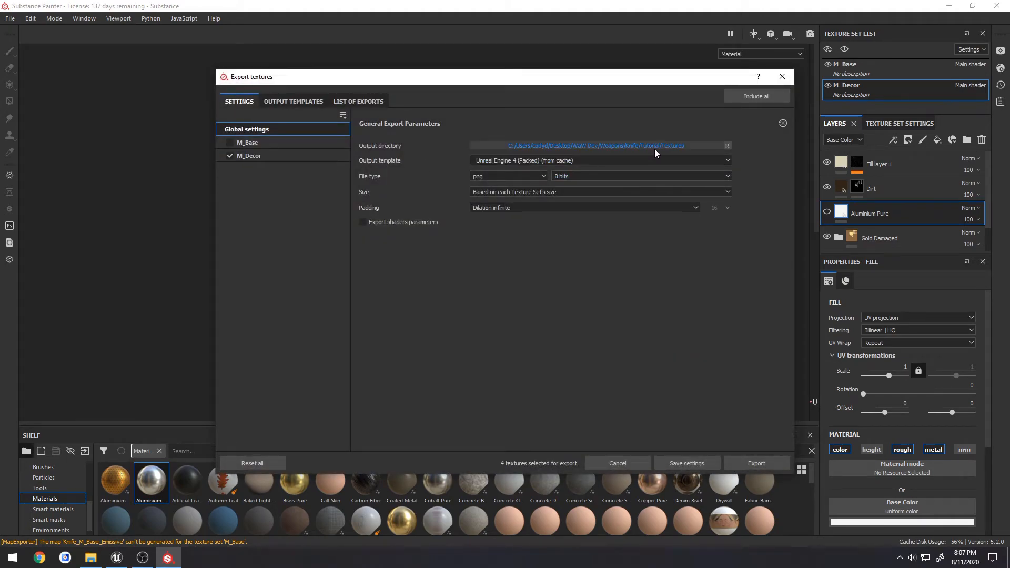
left_click(766, 463)
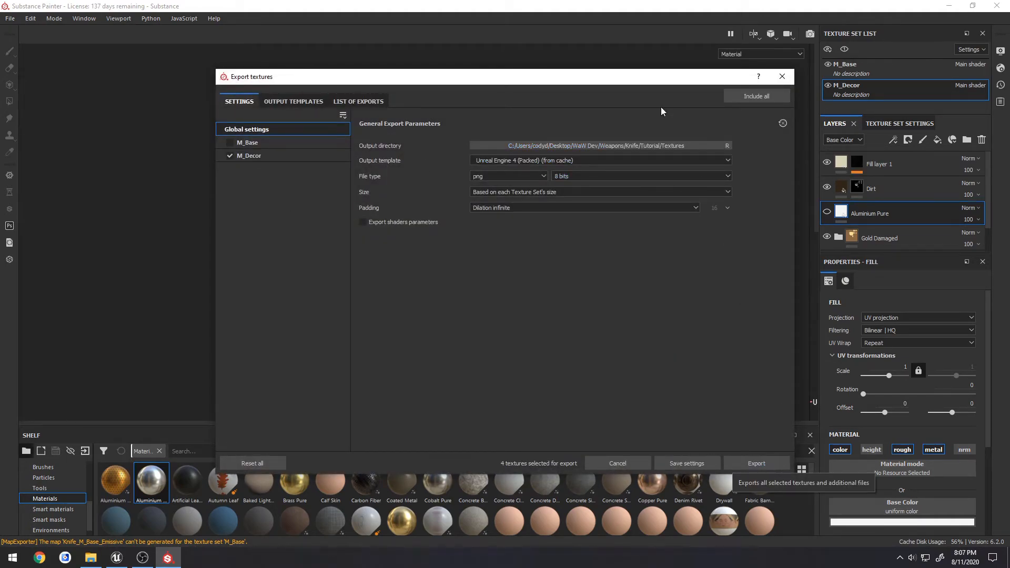
left_click(347, 170)
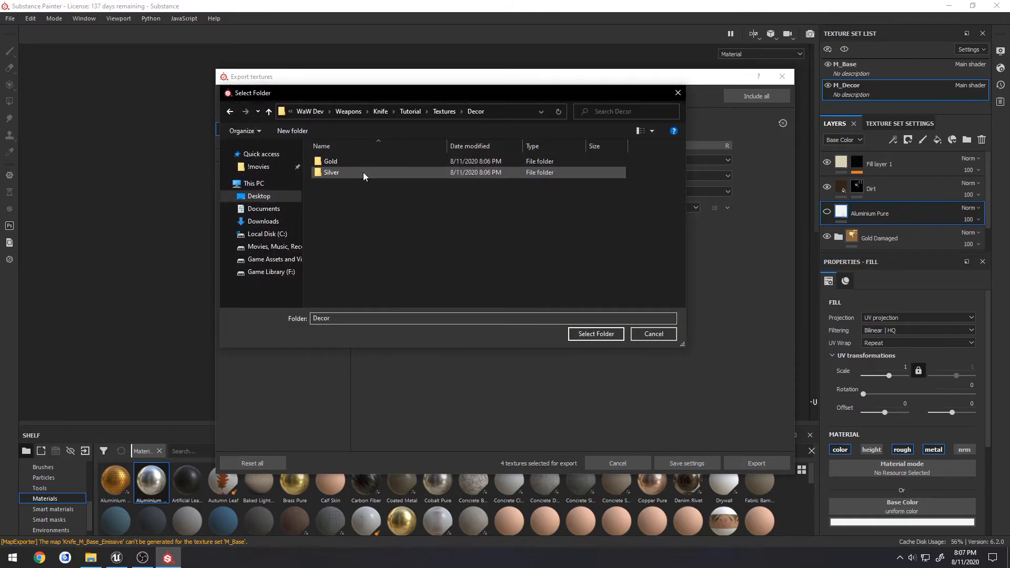
left_click(597, 339)
left_click(772, 465)
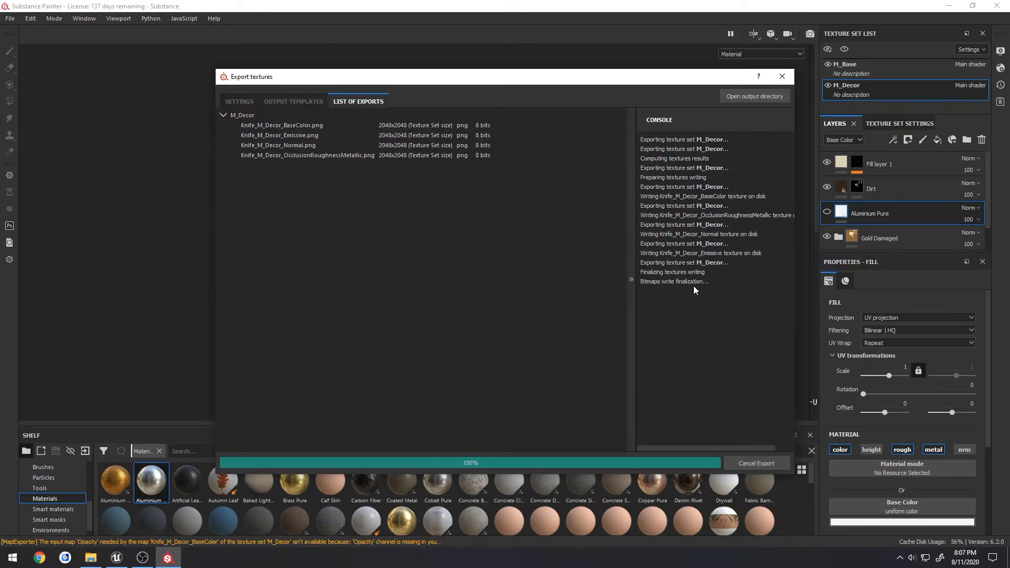
Move the three gold Knife_M_Decor textures into the Gold folder and close Substance Painter.
left_click(91, 558)
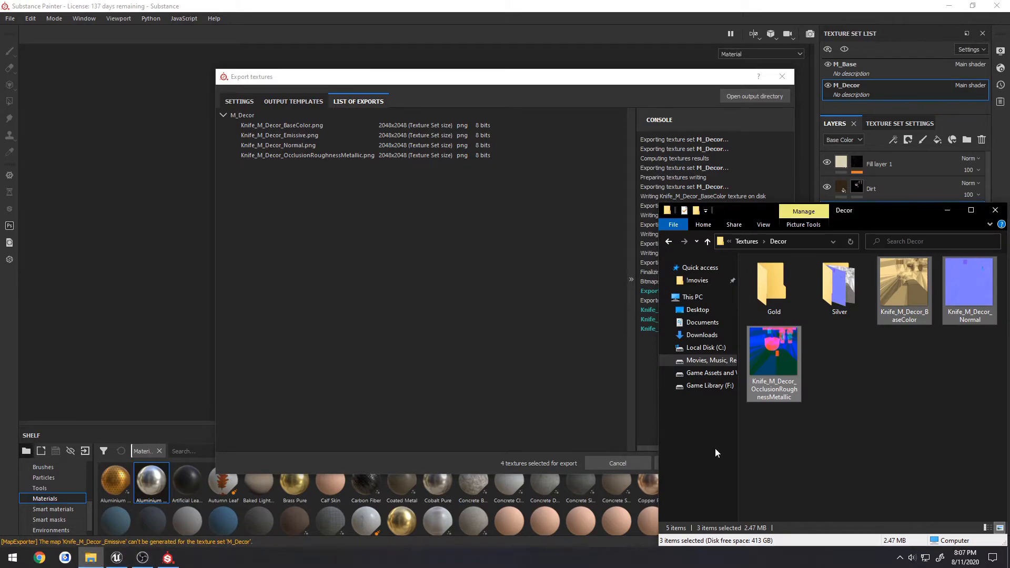
left_click_drag(908, 326, 784, 285)
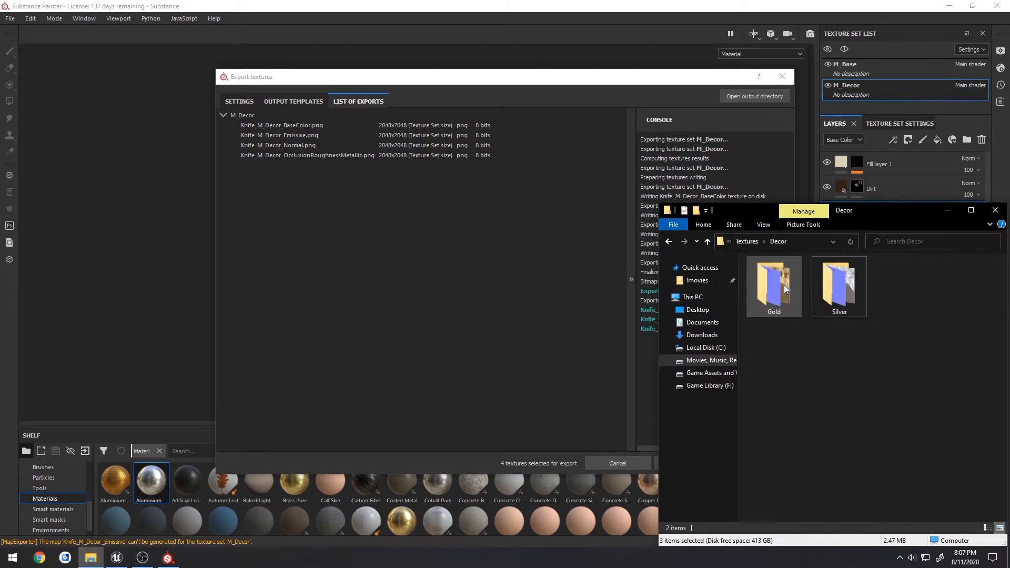
left_click(783, 77)
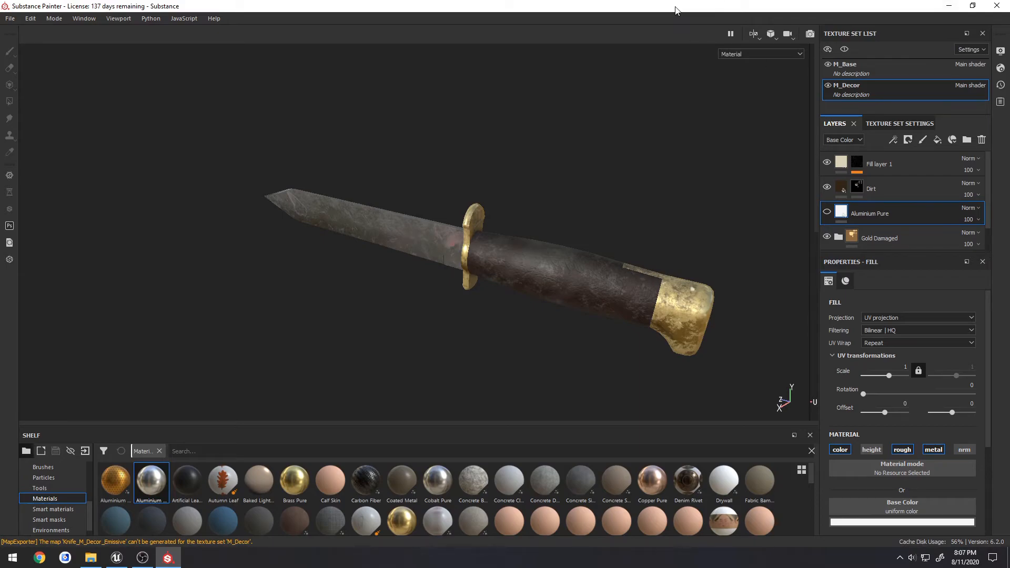
left_click(998, 6)
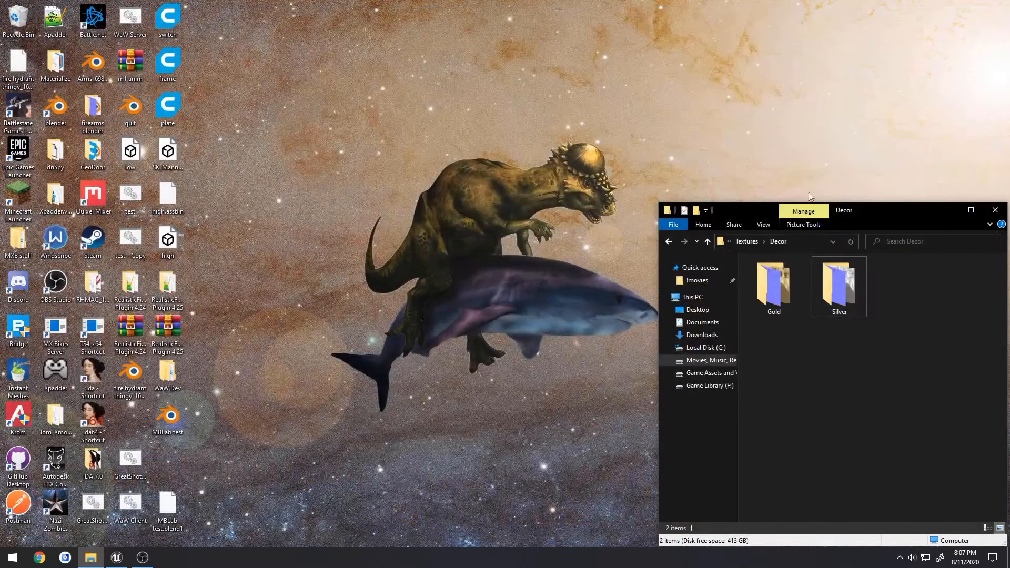
Switch to Unreal Engine and start importing the Knife 3D object from the Tutorial folder into the Weapons folder.
left_click(116, 557)
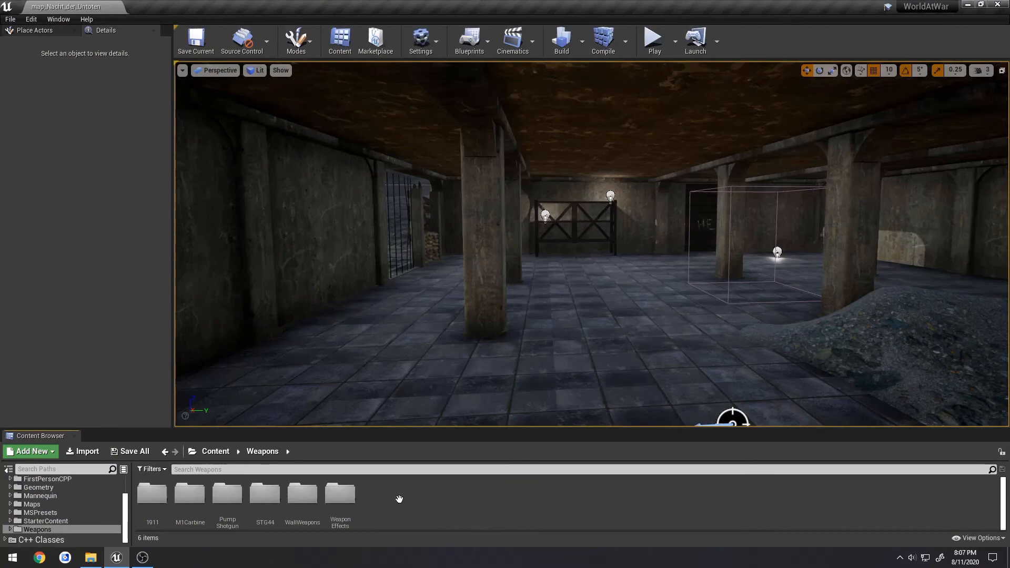
scroll(112, 506, "up", 1)
left_click(91, 557)
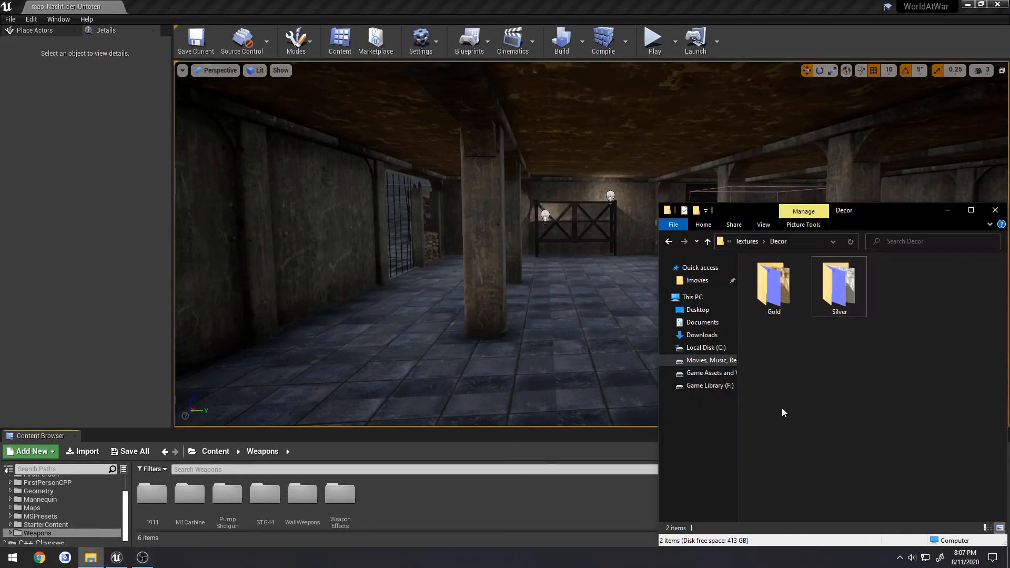
key("BackSpace")
left_click_drag(766, 308, 450, 504)
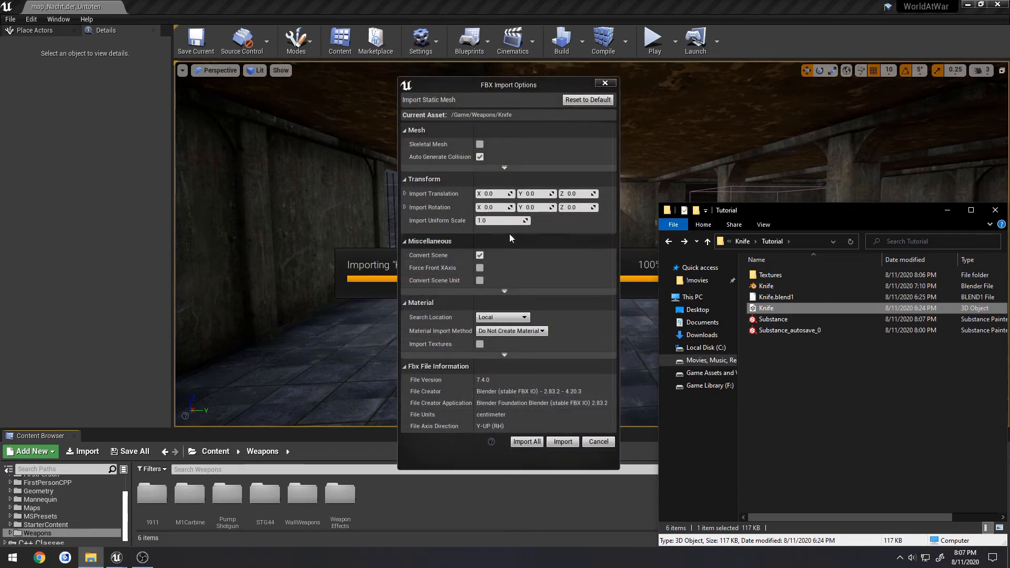
Try setting the knife's material import method to Create New Instanced Materials with M_FPS_Arms as the base material.
left_click(512, 331)
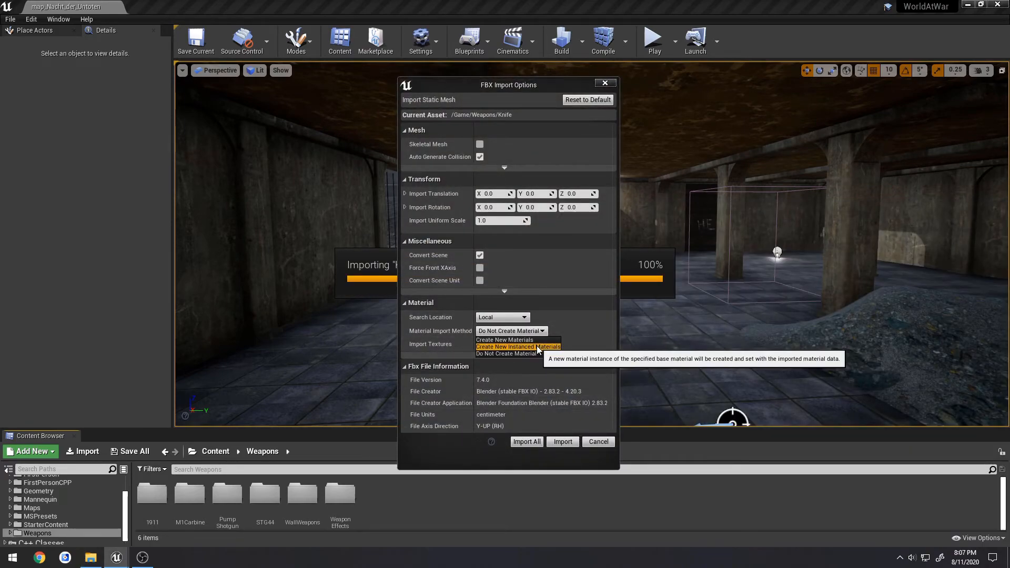
left_click(536, 347)
left_click(541, 353)
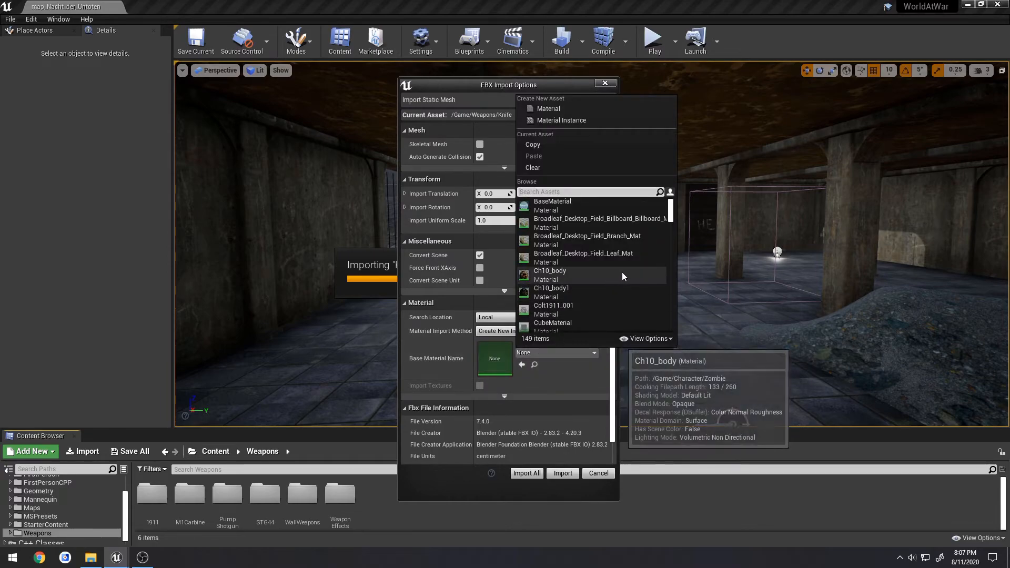
scroll(634, 267, "down", 3)
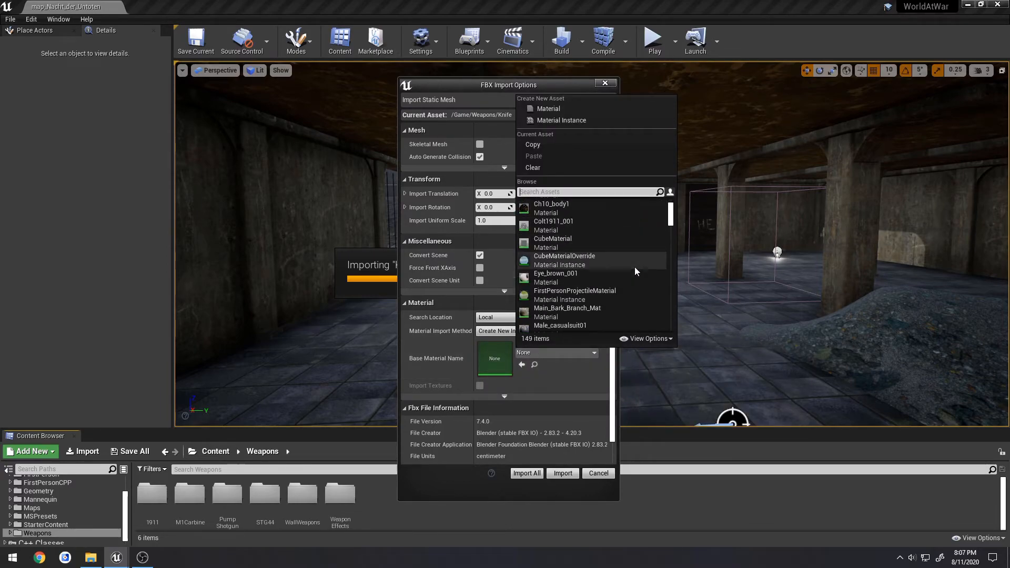
type("arm")
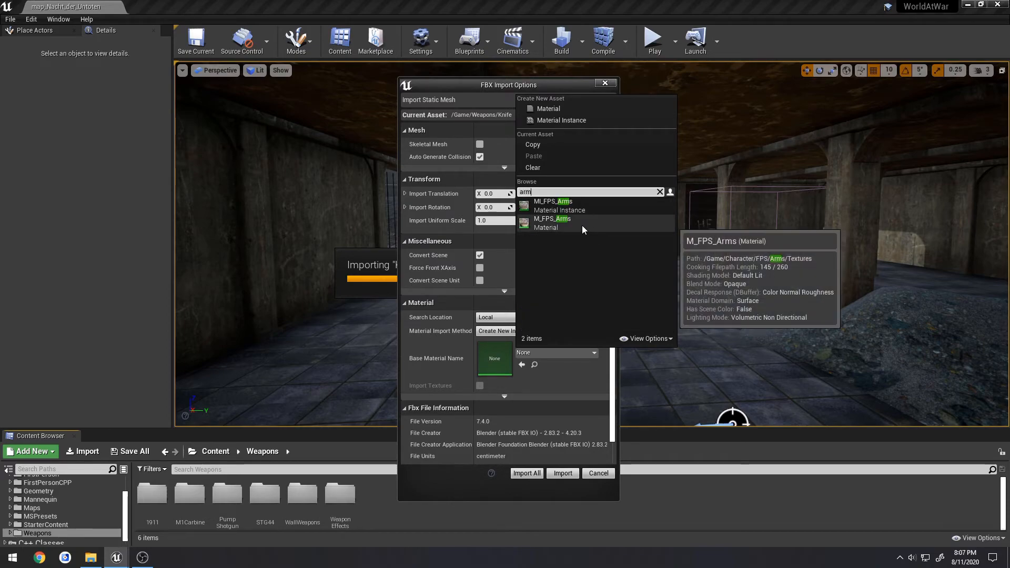
left_click(582, 226)
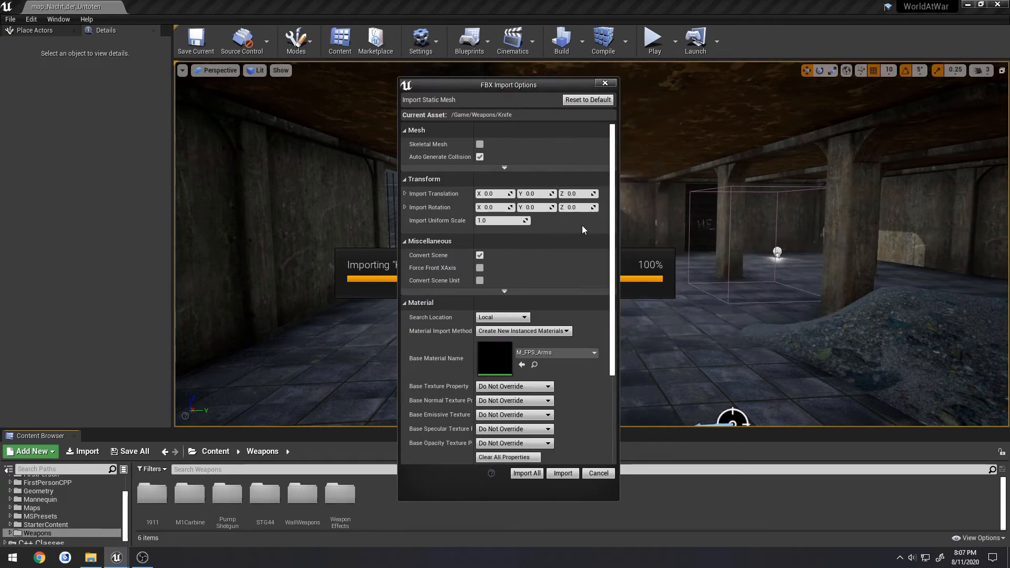
scroll(570, 387, "down", 1)
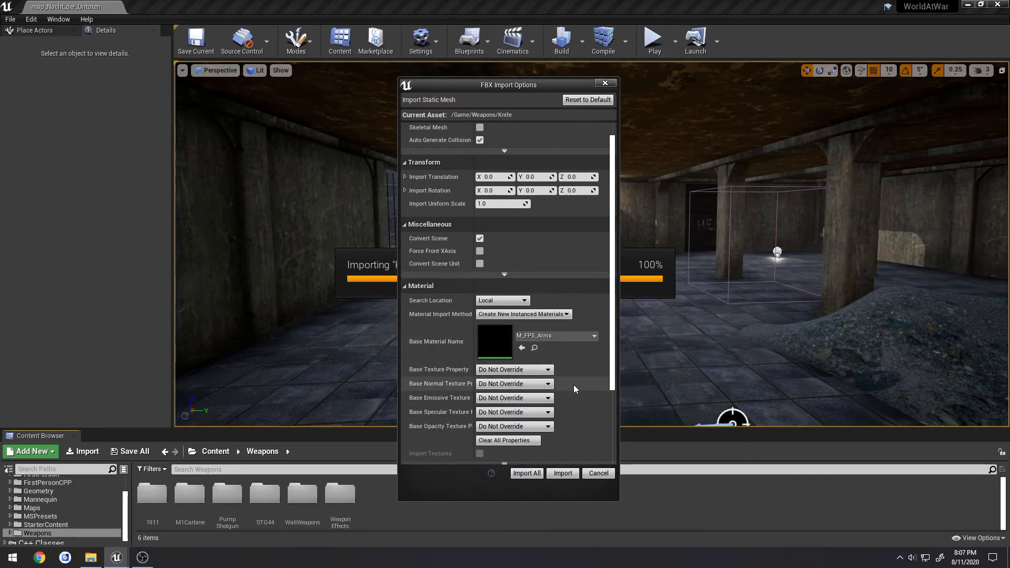
scroll(574, 384, "up", 1)
left_click(544, 353)
left_click(578, 420)
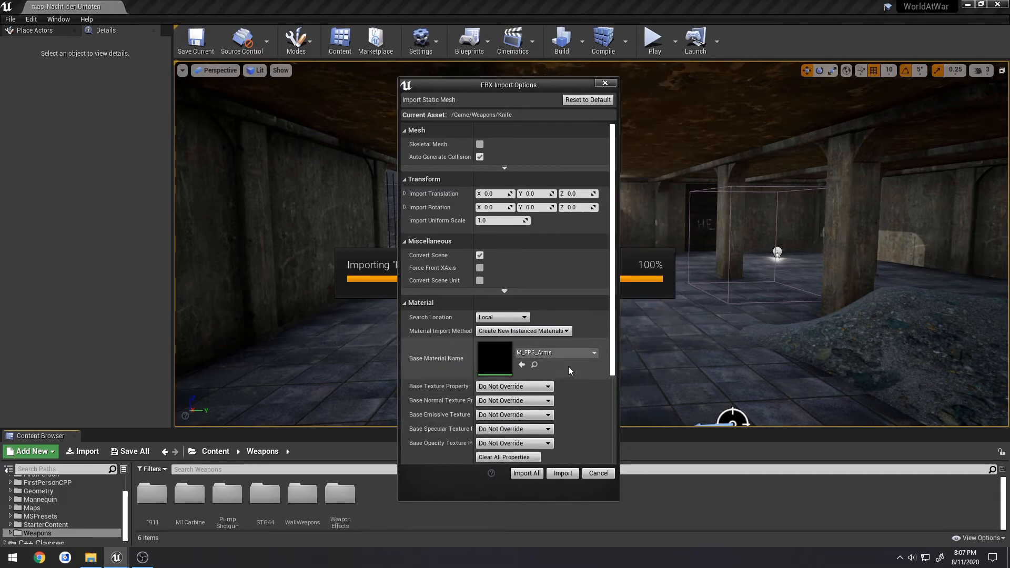
Set the material import method to Do Not Create Material, review the expanded mesh options and import the knife.
left_click(545, 332)
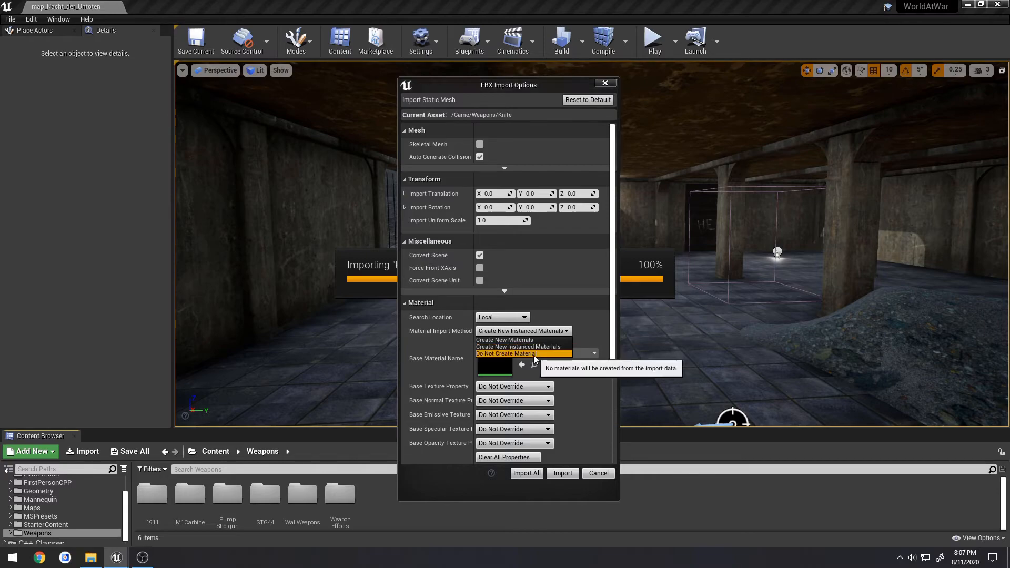
left_click(532, 354)
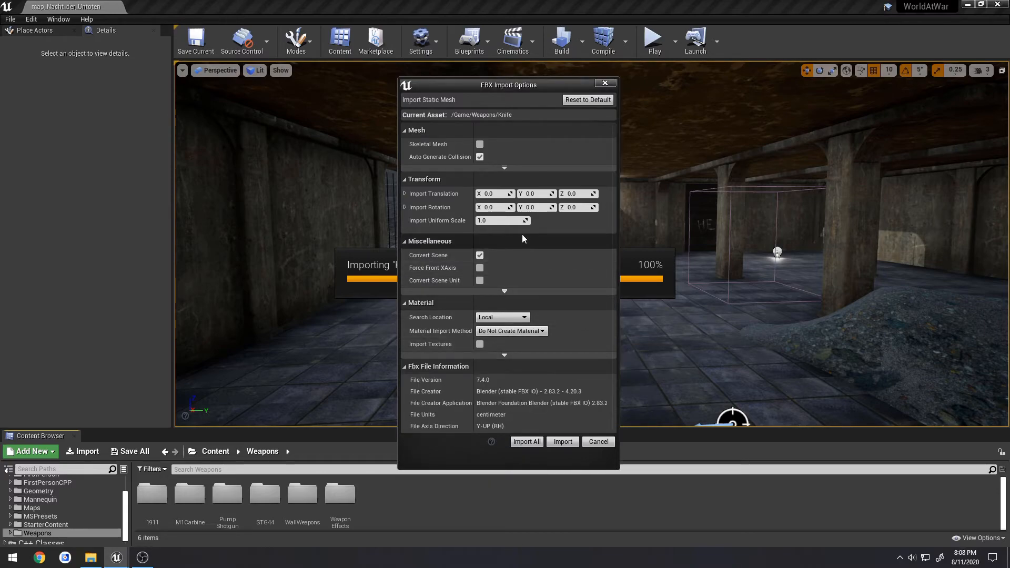
left_click(505, 168)
scroll(532, 312, "down", 2)
scroll(532, 312, "down", 4)
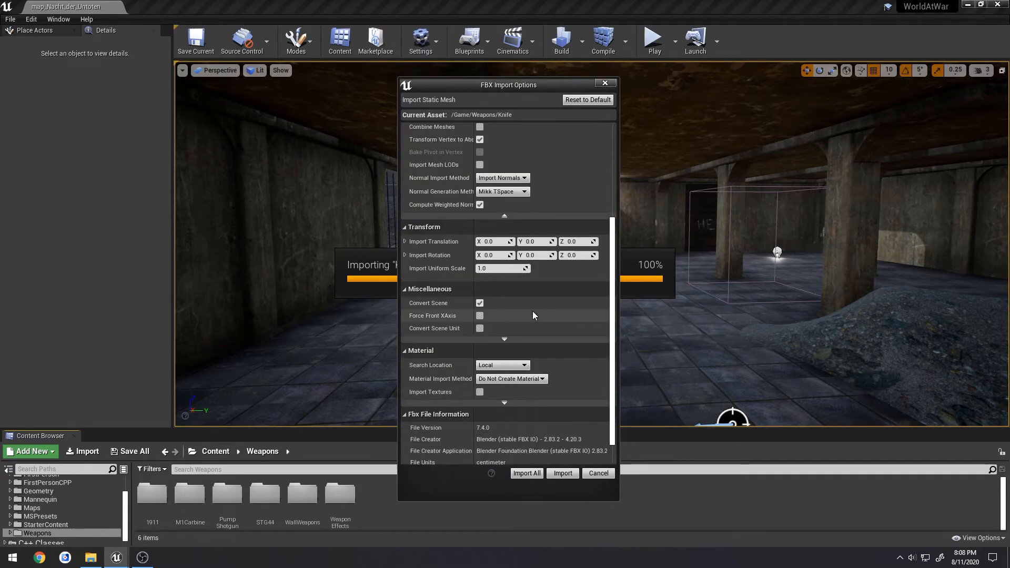
left_click(563, 474)
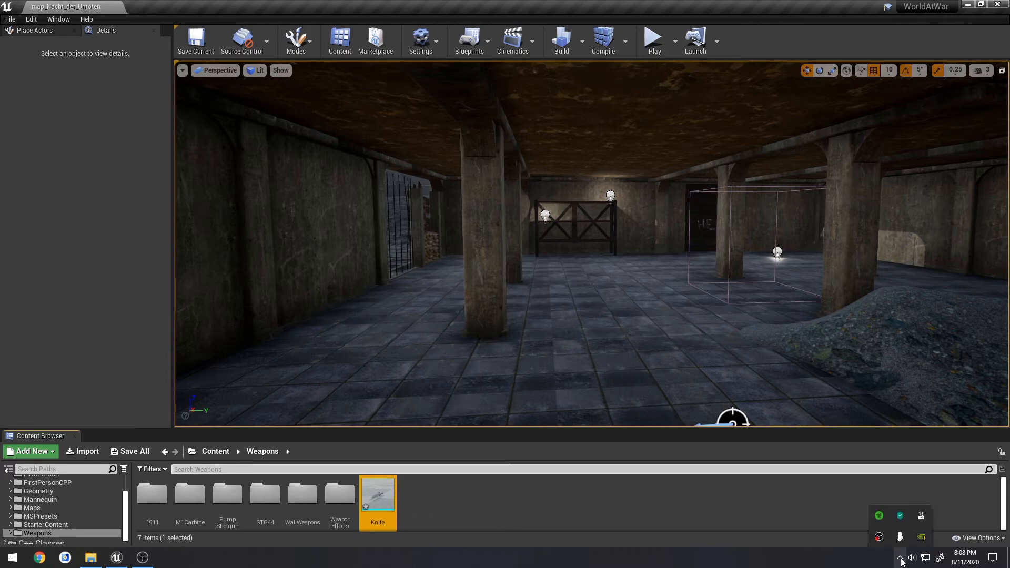
Open the imported Knife mesh, dock its editor beside the level tab and bring the knife into close view.
double_click(379, 492)
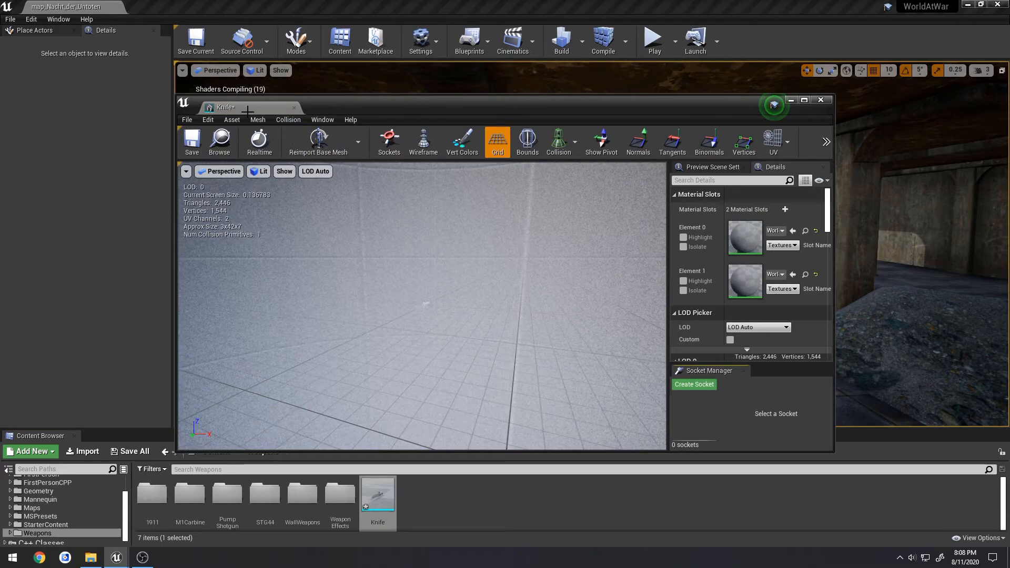
left_click_drag(353, 105, 345, 94)
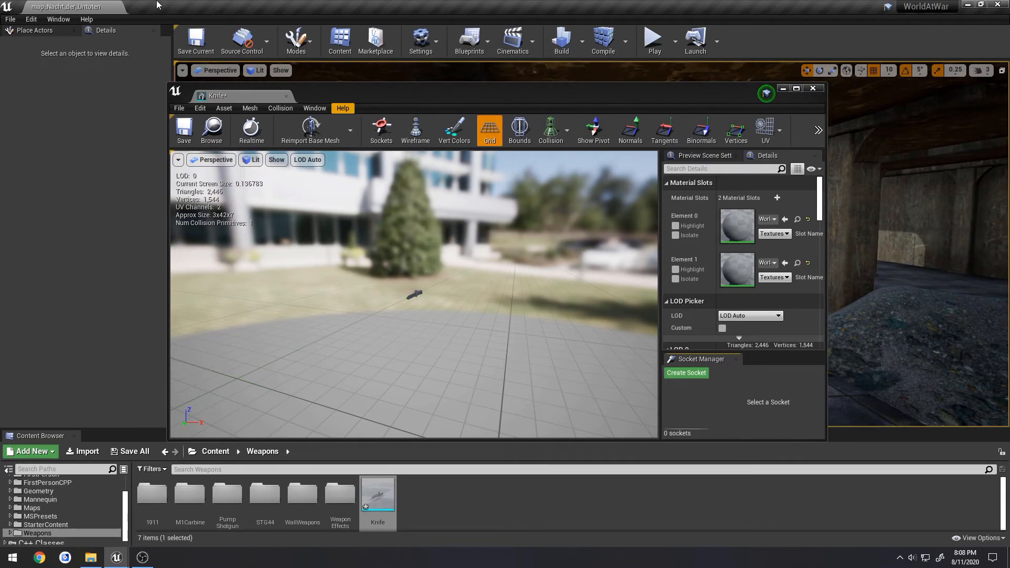
double_click(361, 94)
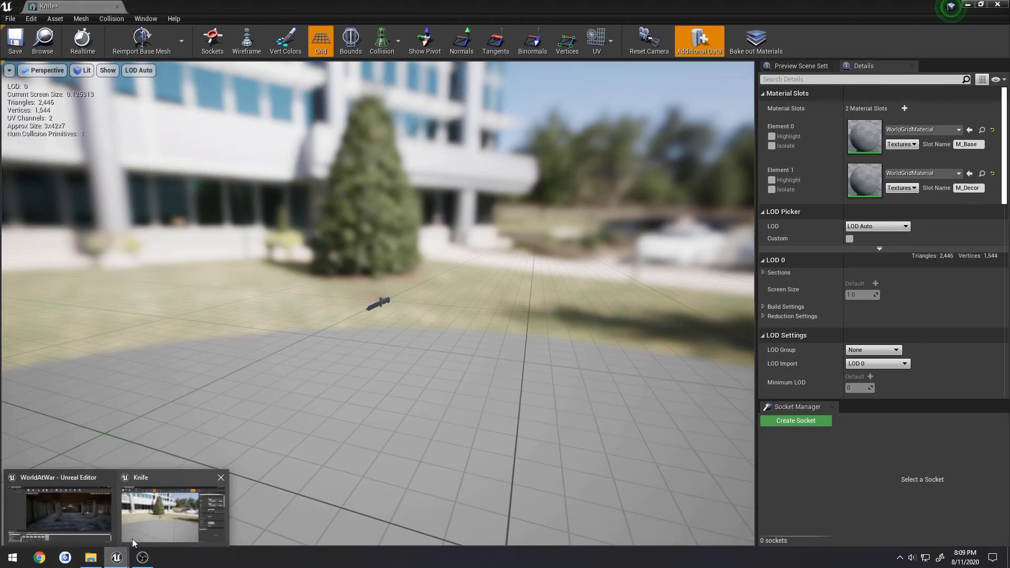
left_click(58, 513)
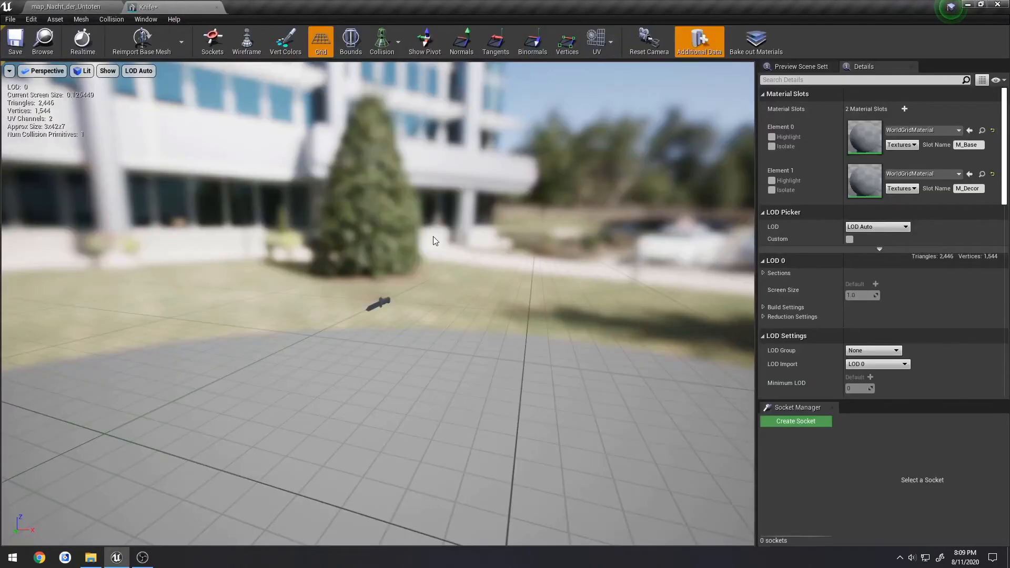
left_click_drag(436, 237, 437, 237)
right_click_drag(437, 238, 436, 237)
Assign BaseMaterial to the knife's M_Base slot and Ch10_body to its M_Decor slot, and close the mesh editor.
left_click(949, 129)
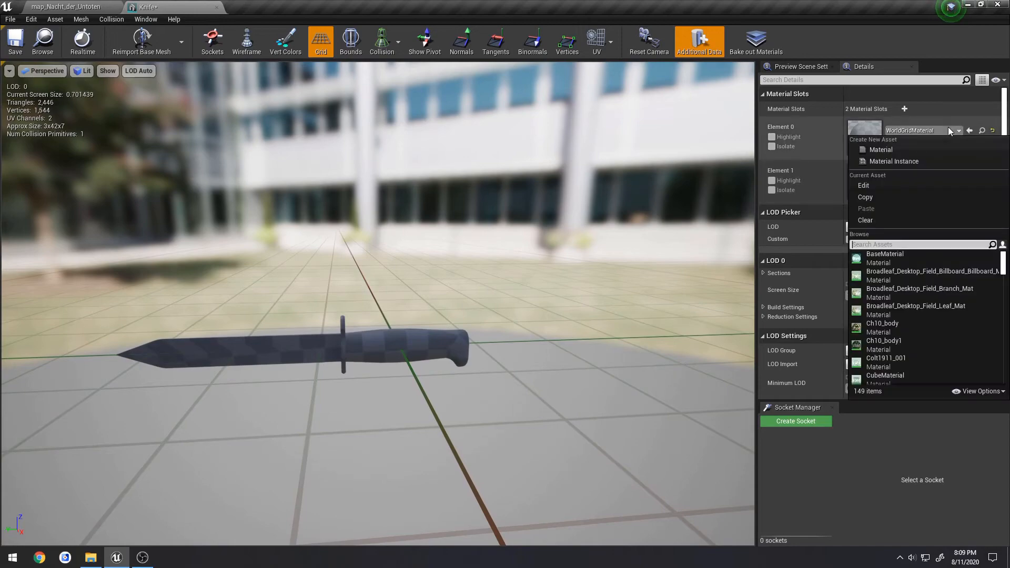
left_click(918, 258)
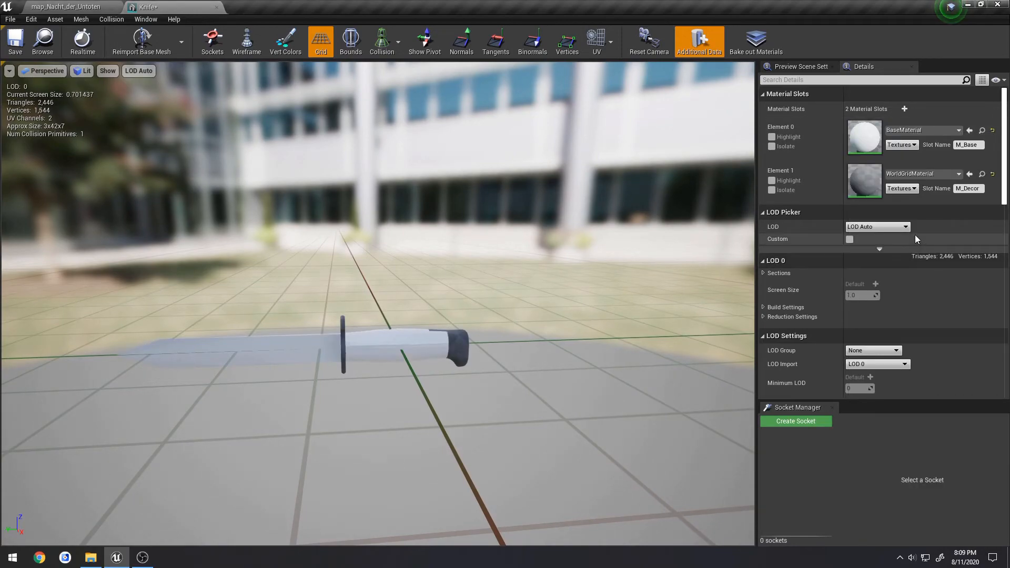
right_click_drag(437, 237, 436, 238)
left_click(933, 174)
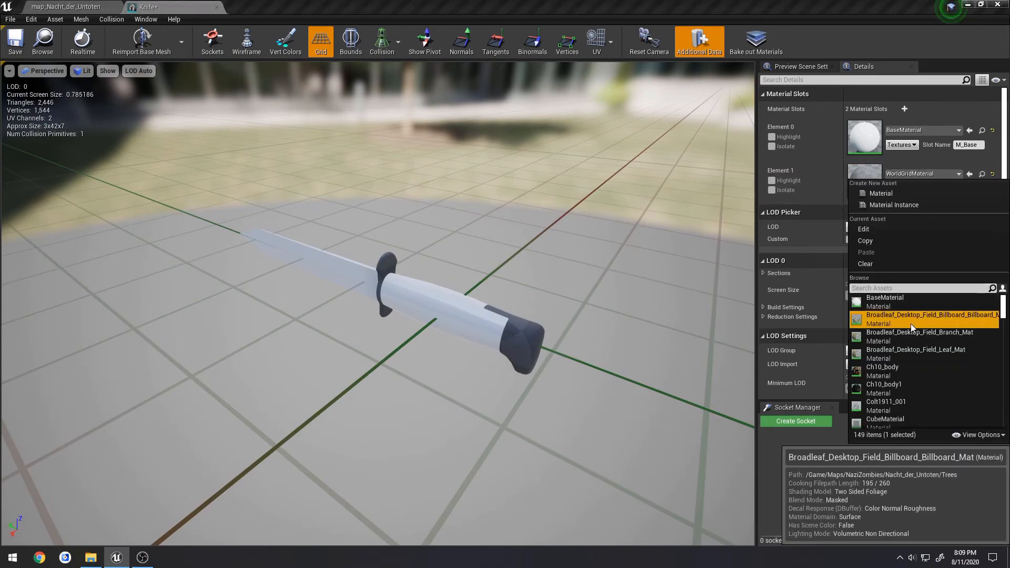
left_click(911, 322)
left_click(925, 174)
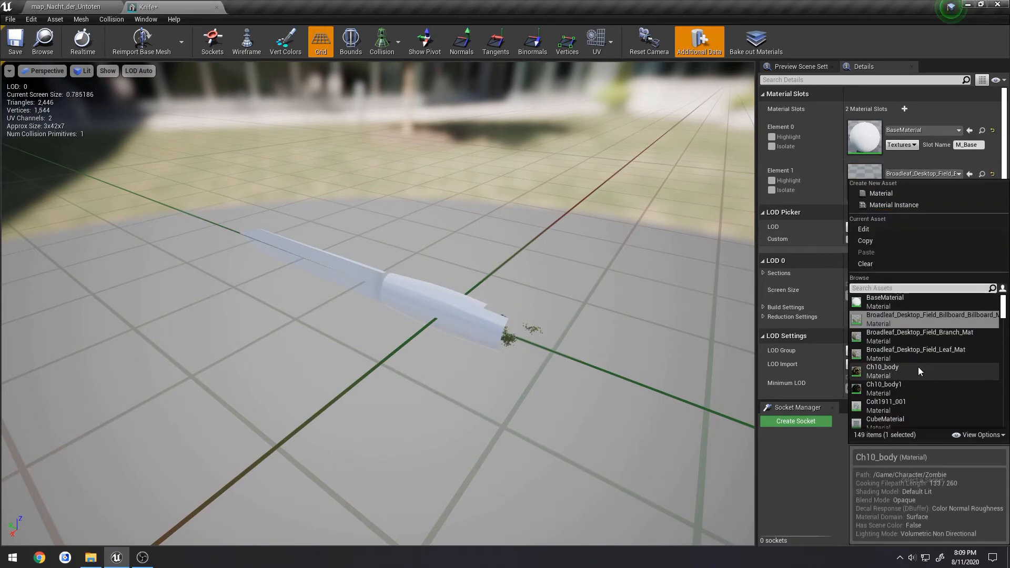
left_click(777, 343)
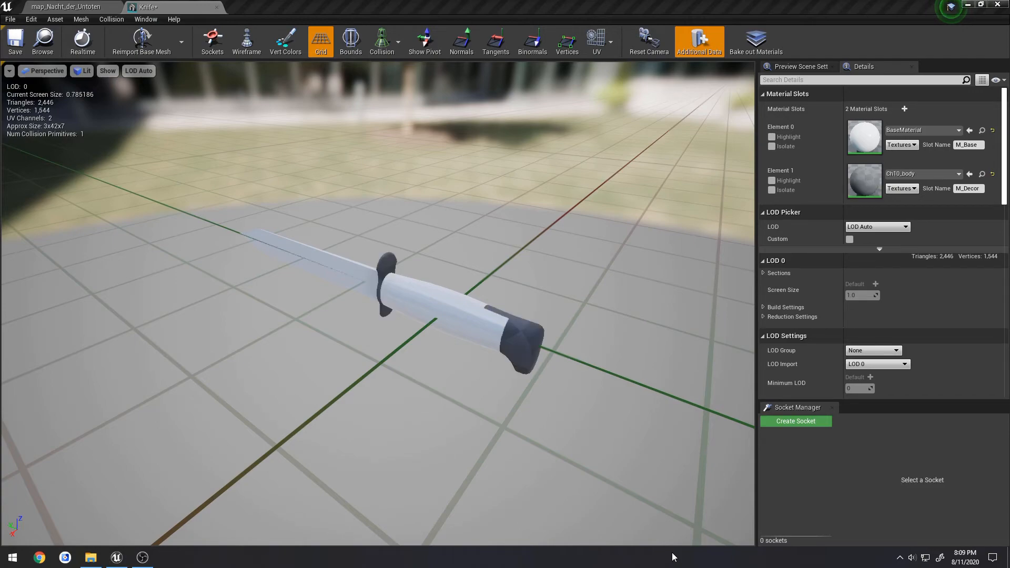
left_click(216, 7)
Create a material named M_KnifeMaster in the Weapons folder and open it for editing.
left_click(421, 513)
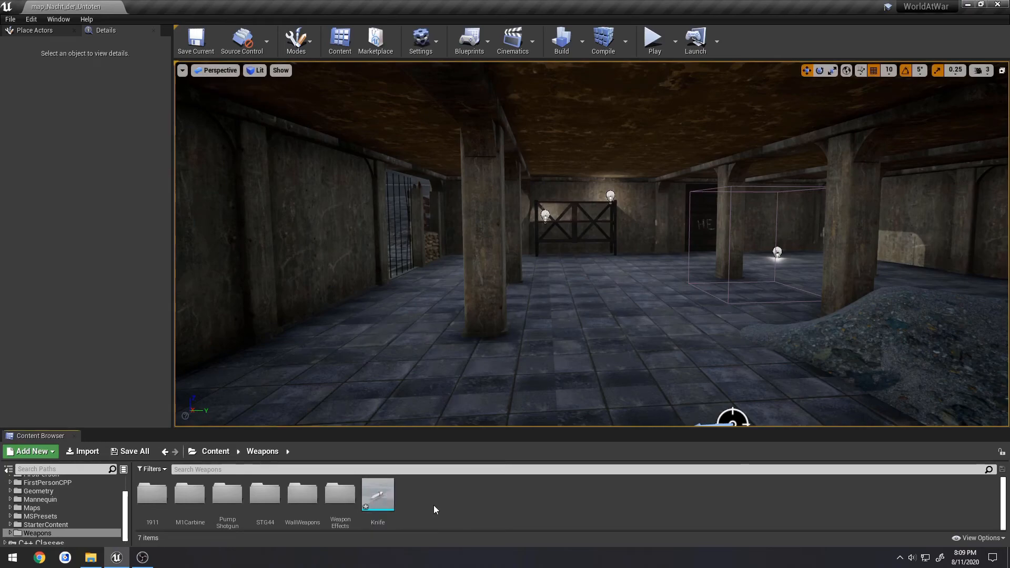
right_click(433, 505)
left_click(476, 299)
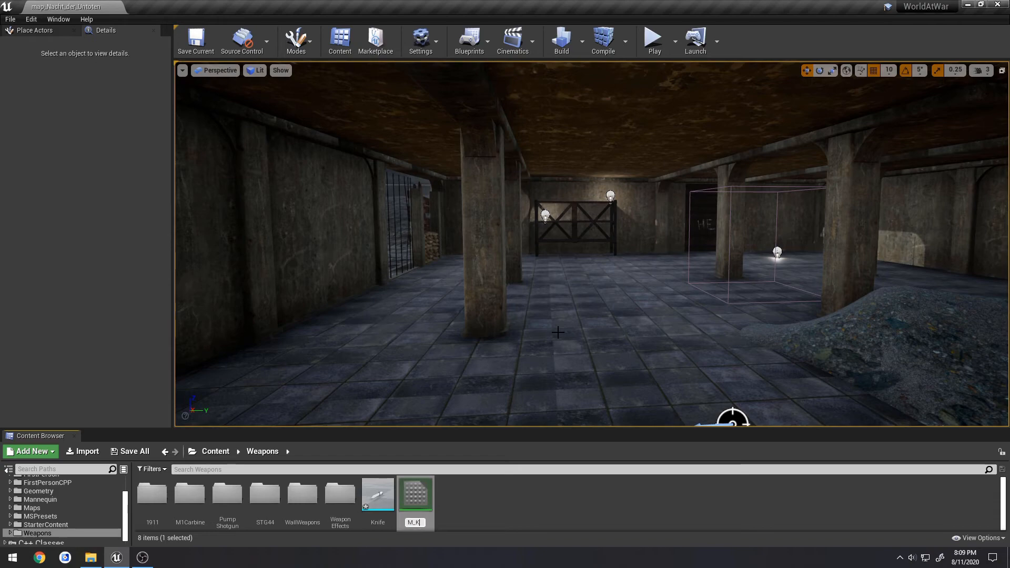
type("M_KnifeMaster")
key("Return")
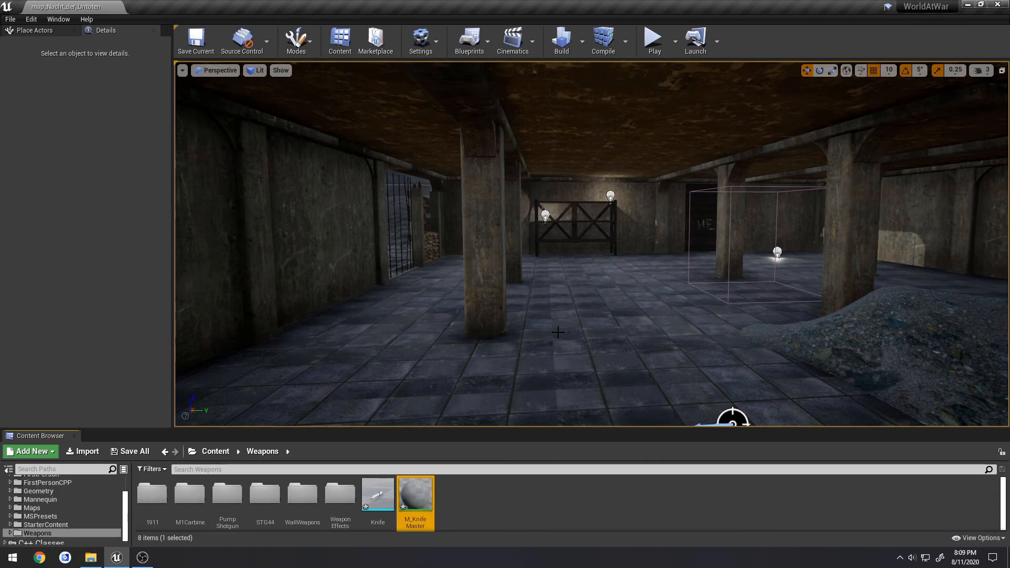
double_click(418, 506)
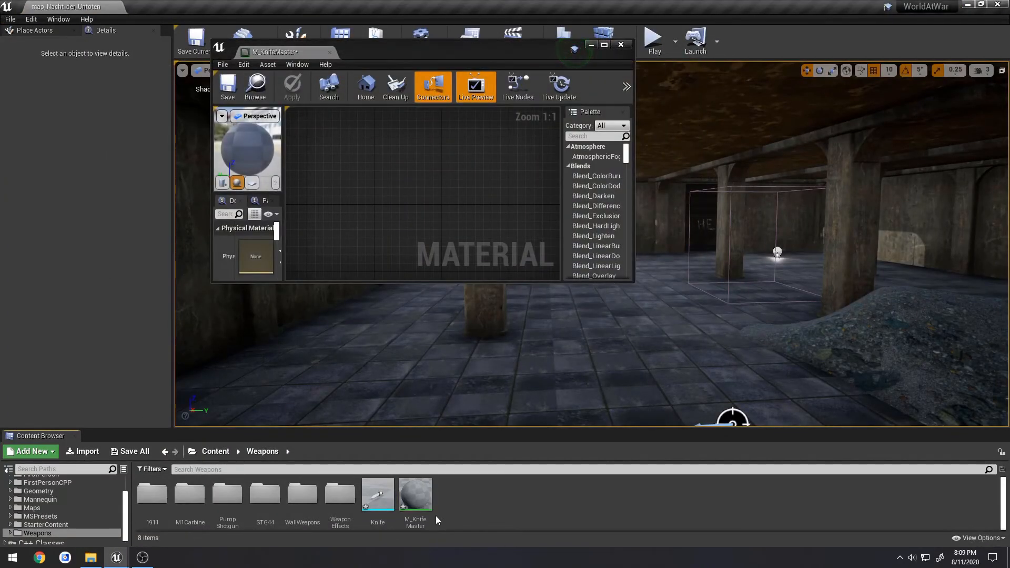
Import the three Knife_M_Base textures from the Tutorial project's Textures folder into the Weapons folder.
left_click(94, 559)
double_click(794, 279)
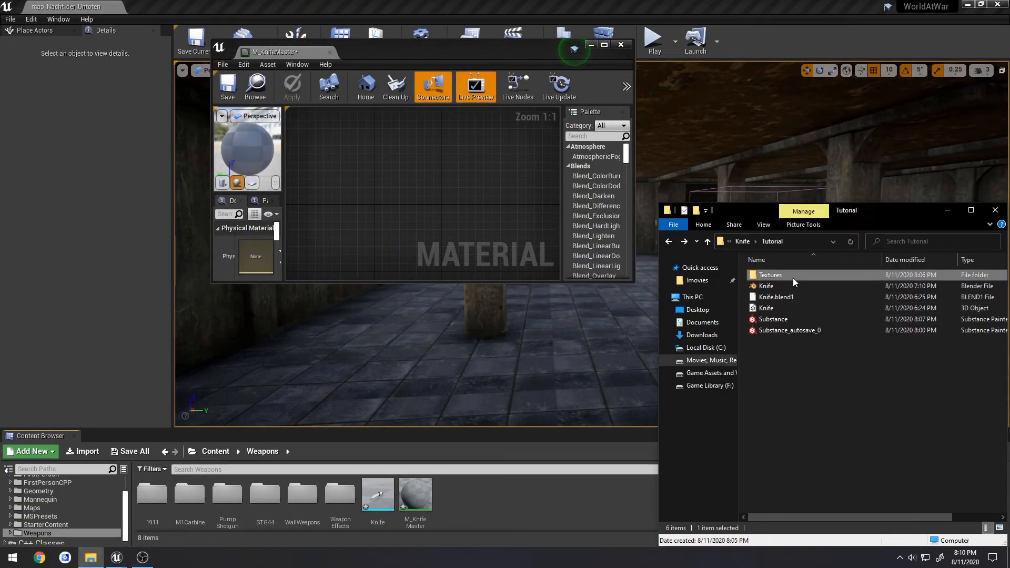
left_click(793, 279)
double_click(794, 278)
left_click_drag(947, 391, 491, 506)
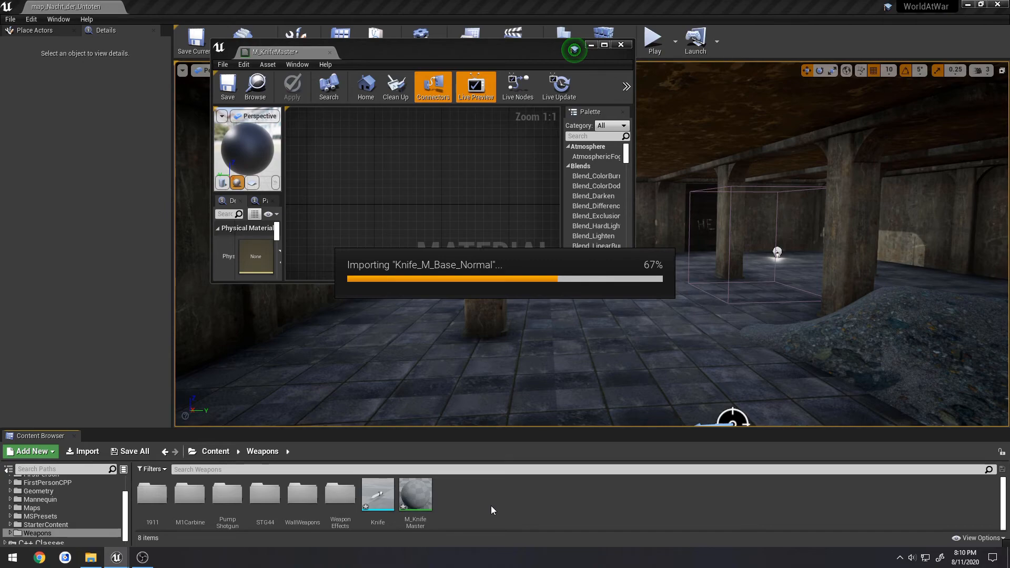
Add the three knife base textures to the M_KnifeMaster graph, dock the material editor and arrange the nodes in a column.
left_click_drag(460, 497, 356, 130)
left_click_drag(273, 52, 167, 7)
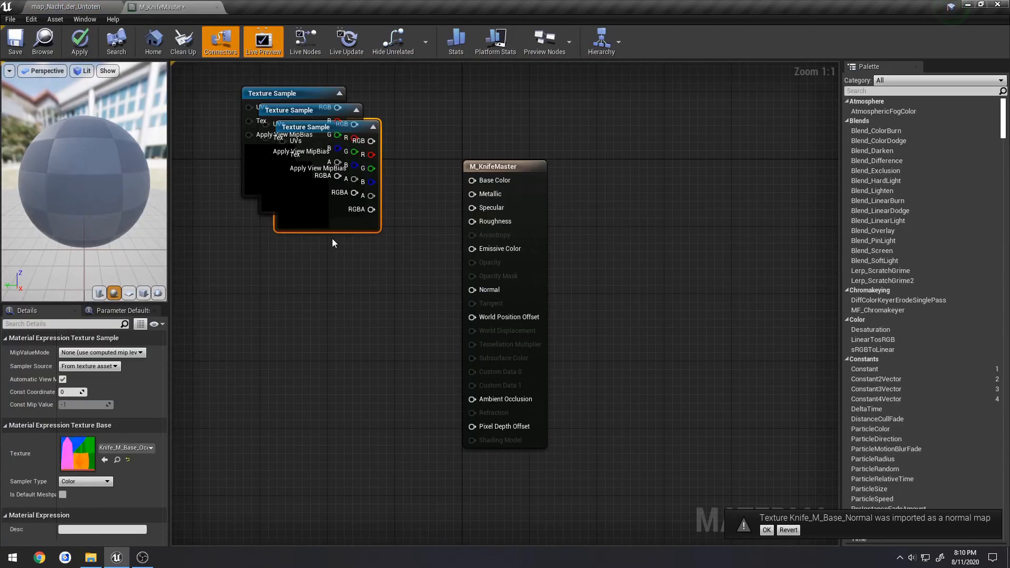
left_click_drag(333, 226, 304, 459)
left_click(284, 246)
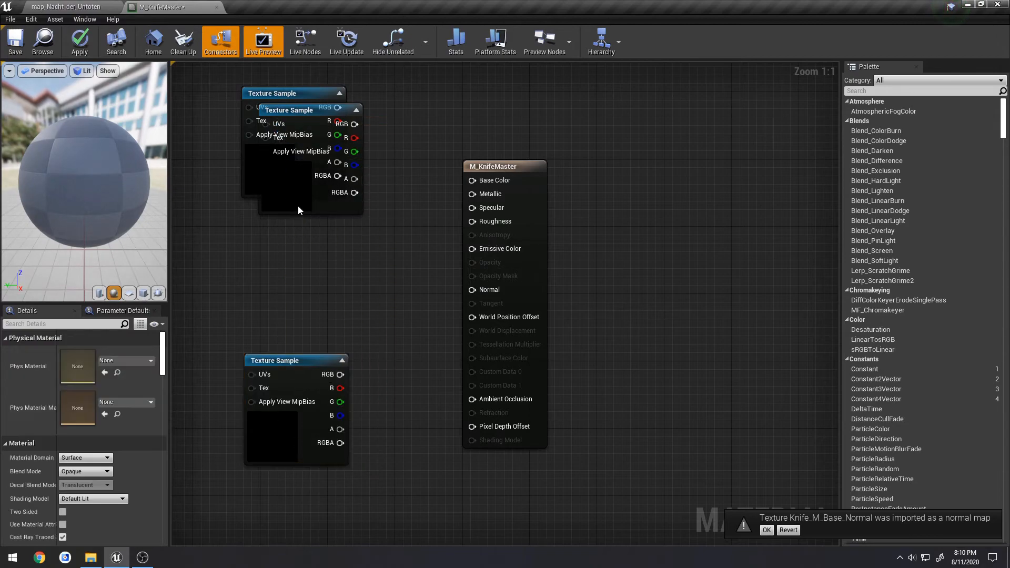
left_click_drag(316, 210, 303, 342)
Connect the base color texture's RGB output to Base Color and the normal texture's RGB output to Normal.
left_click(283, 93)
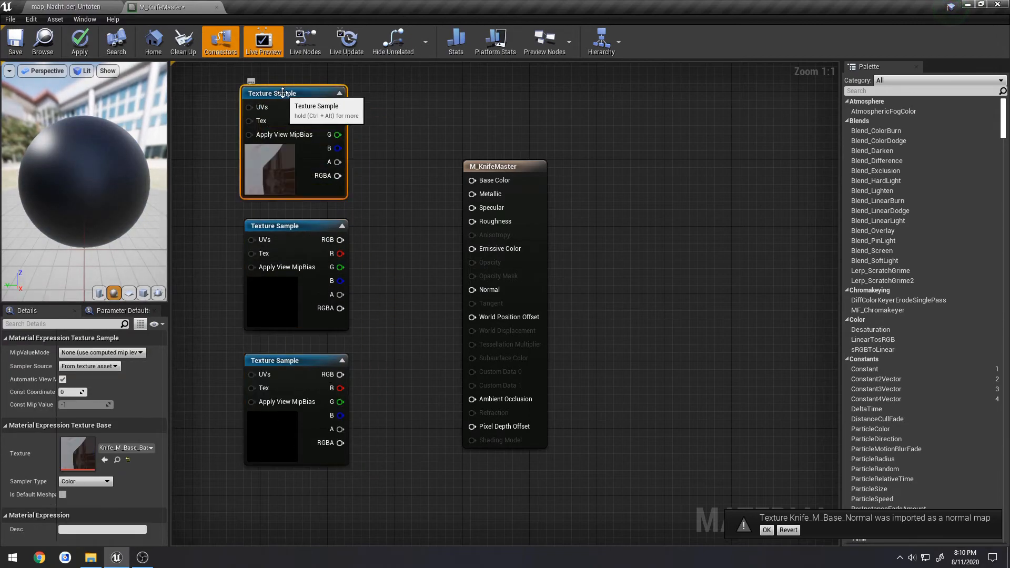
left_click_drag(338, 107, 486, 180)
left_click(316, 240)
left_click_drag(340, 240, 472, 290)
Connect the OcclusionRoughnessMetallic texture's red channel to Ambient Occlusion, green to Roughness and blue to Metallic, and save the material.
left_click(316, 403)
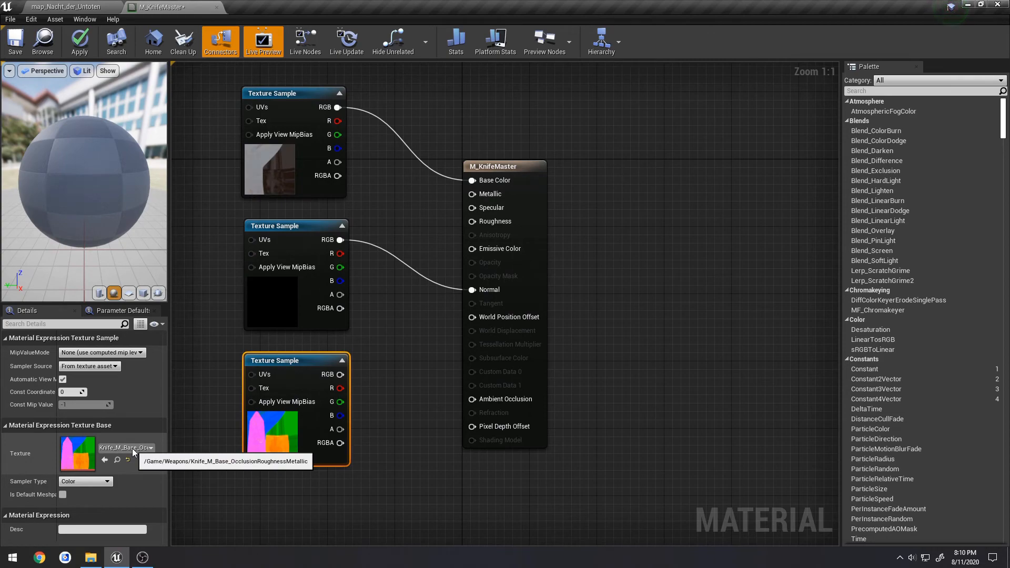
left_click_drag(341, 388, 483, 401)
left_click_drag(340, 402, 473, 194)
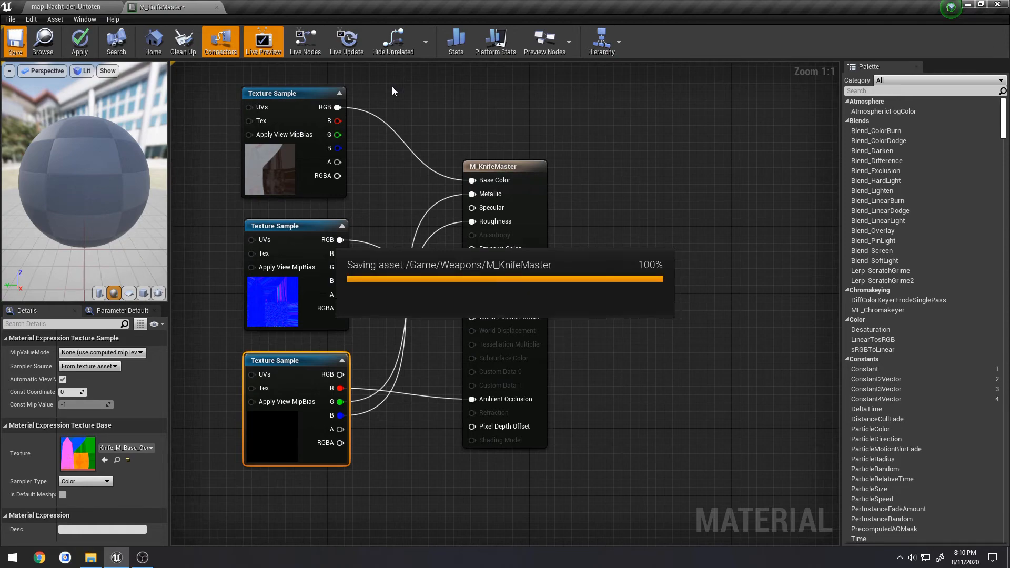
Convert the base color texture sample to a parameter.
left_click(269, 164)
right_click(268, 165)
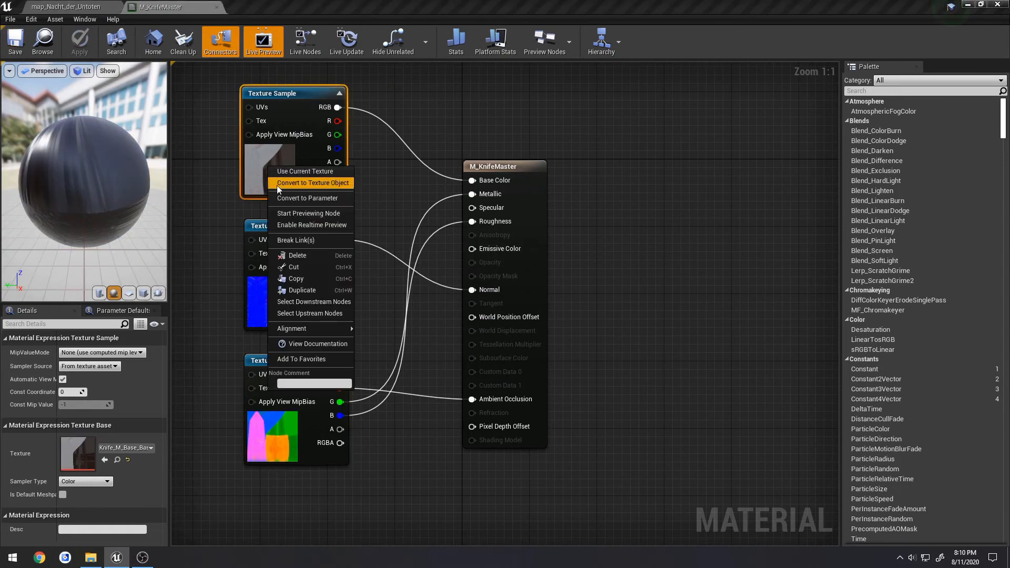
left_click(299, 198)
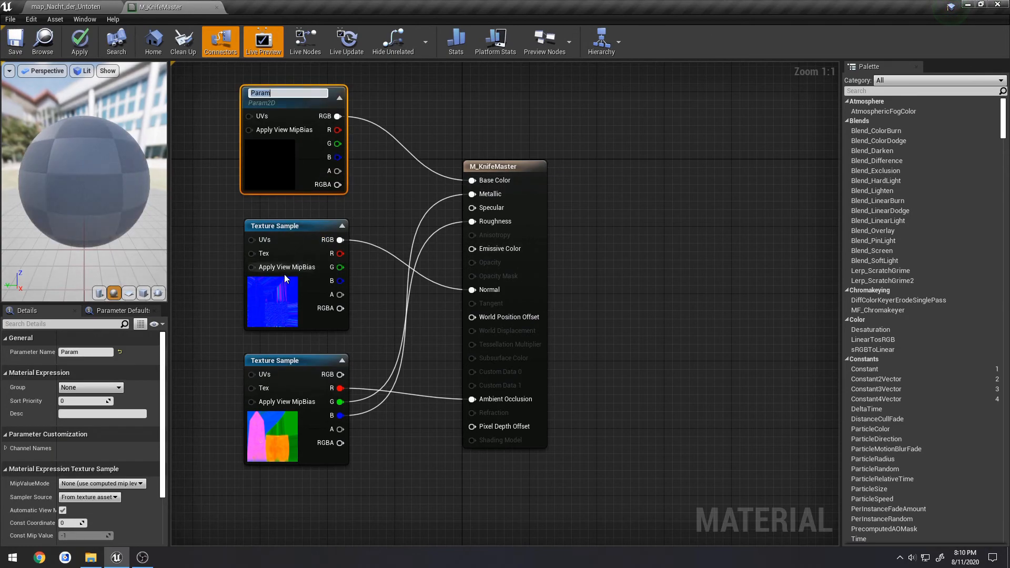
right_click(280, 293)
left_click(311, 312)
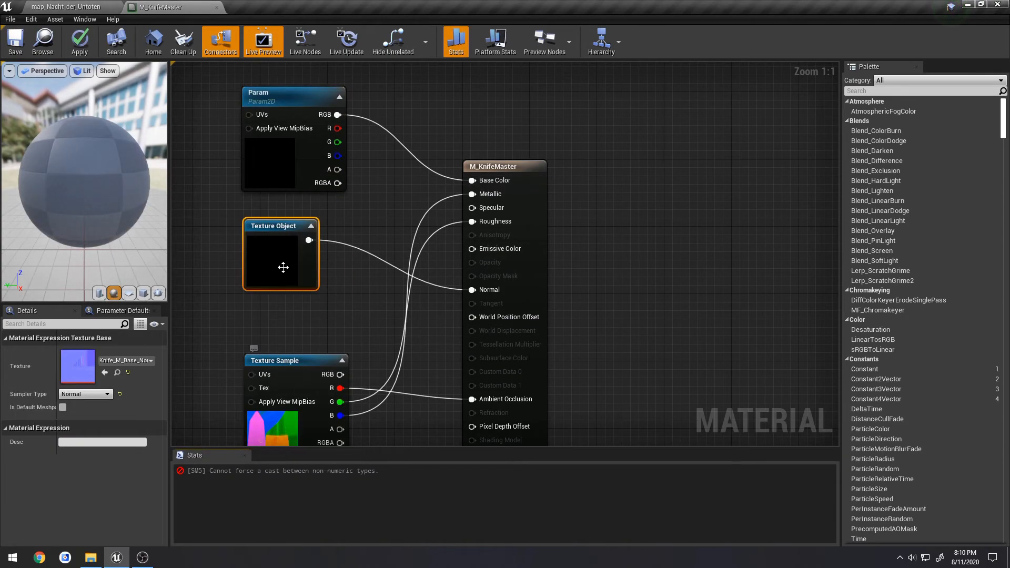
key("ctrl+z")
Convert the normal and OcclusionRoughnessMetallic texture samples to parameters.
right_click(280, 275)
left_click(262, 292)
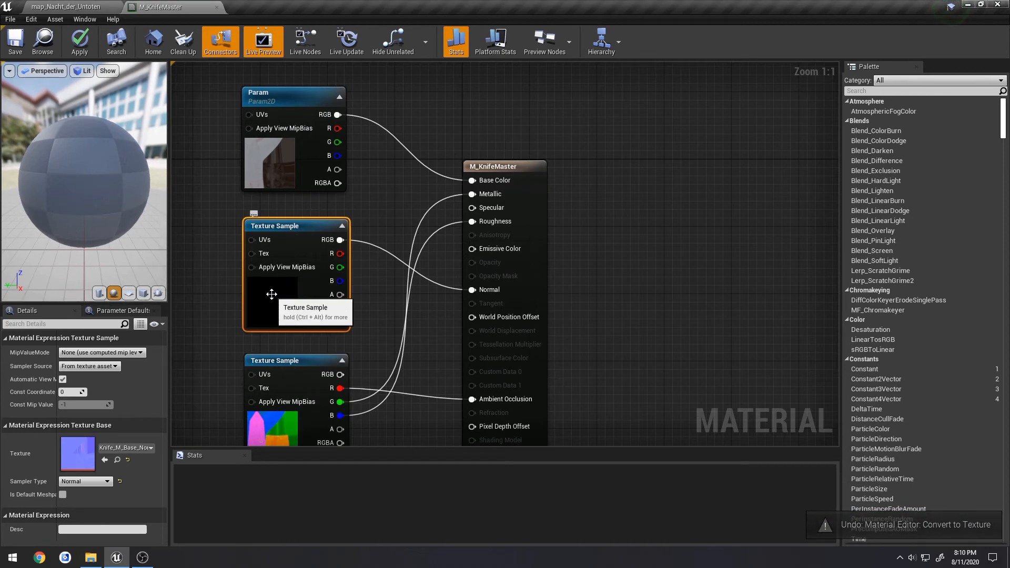
right_click(271, 294)
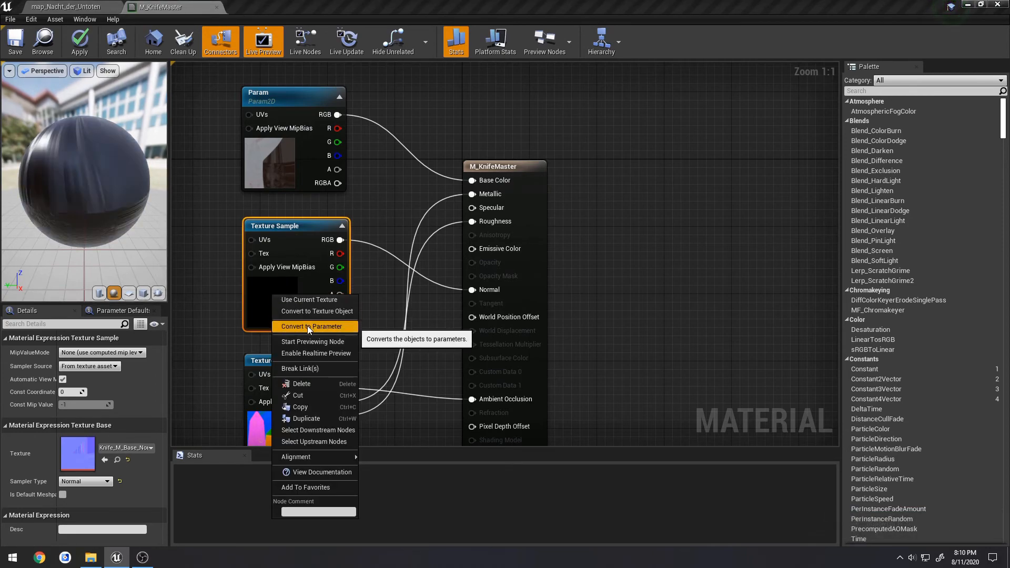
left_click(308, 326)
left_click(268, 362)
right_click(287, 418)
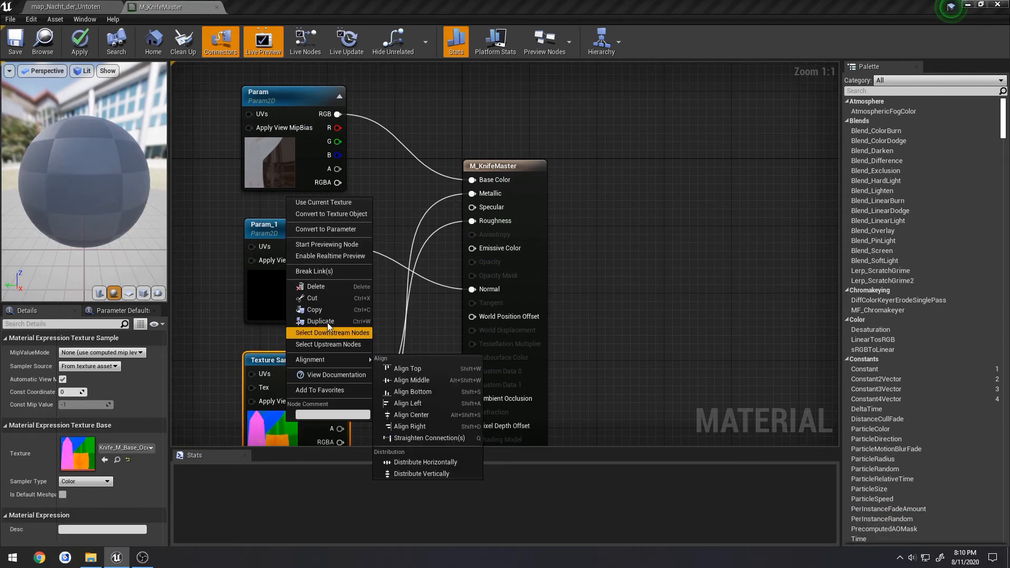
left_click(325, 230)
Rename the OcclusionRoughnessMetallic texture's parameter as OccRoughMet.
left_click(333, 302)
right_click_drag(333, 302, 360, 216)
left_click(302, 349)
left_click(84, 352)
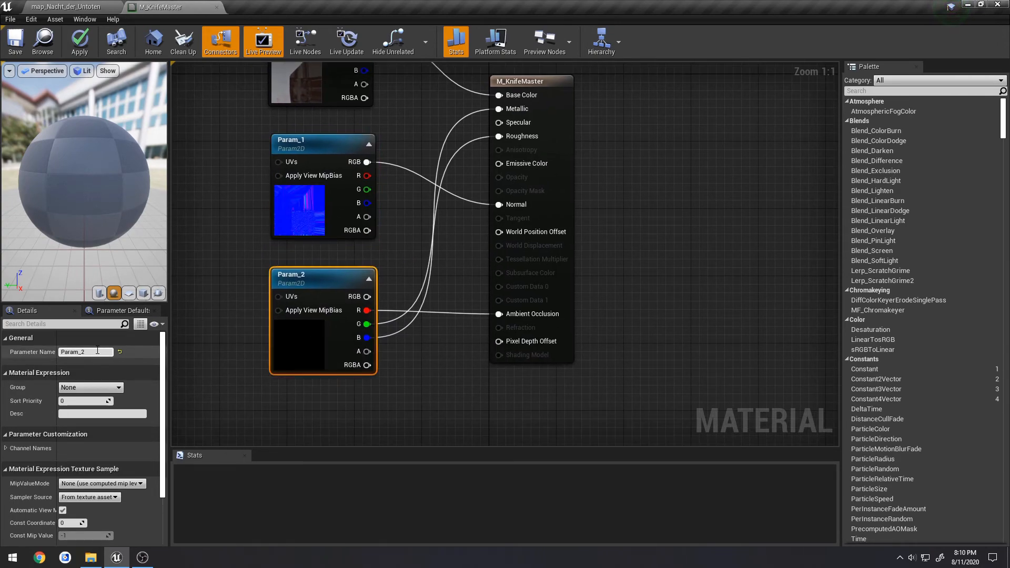
type("Occ")
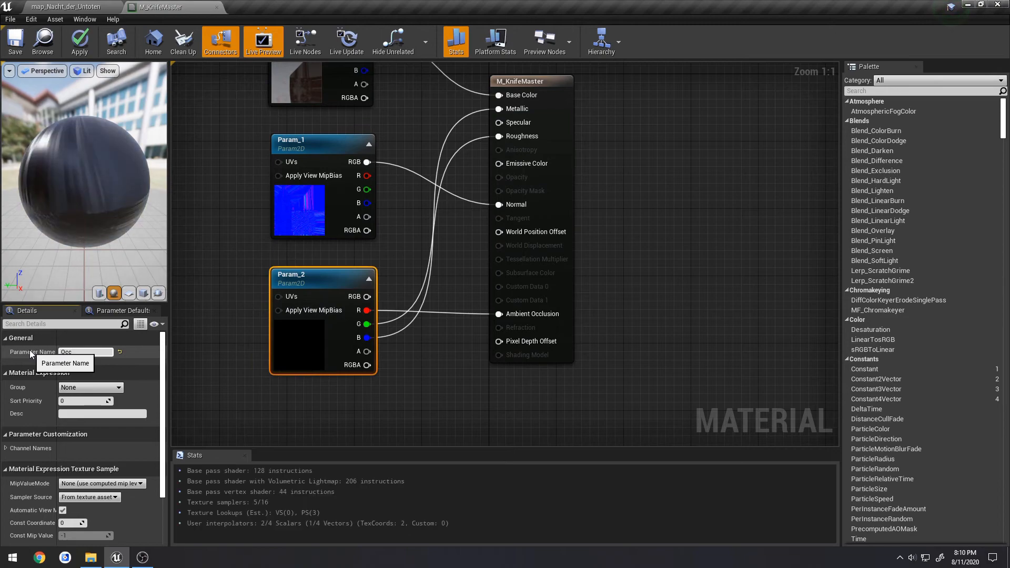
type("RoughMet")
key("Return")
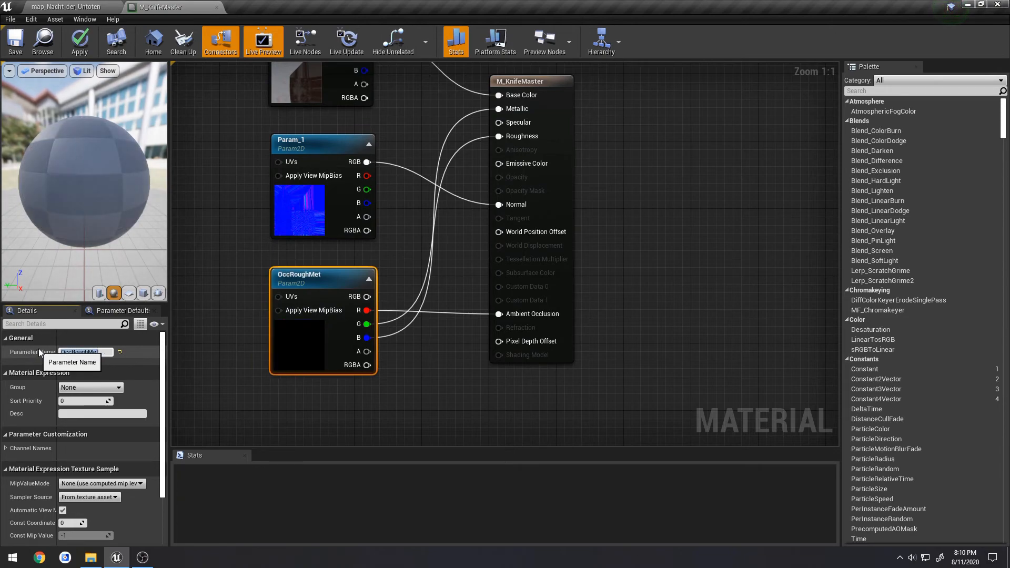
Rename the normal texture's parameter as Normal.
left_click(337, 199)
type("Normal")
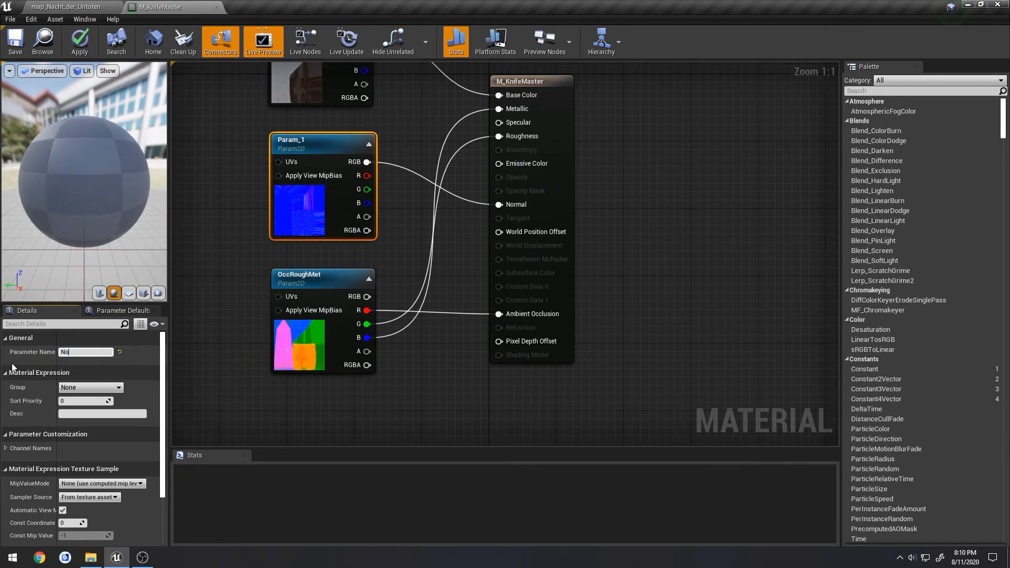
key("Return")
Rename the base color texture's parameter as Base Color and save the material.
right_click_drag(574, 288, 578, 402)
left_click(321, 125)
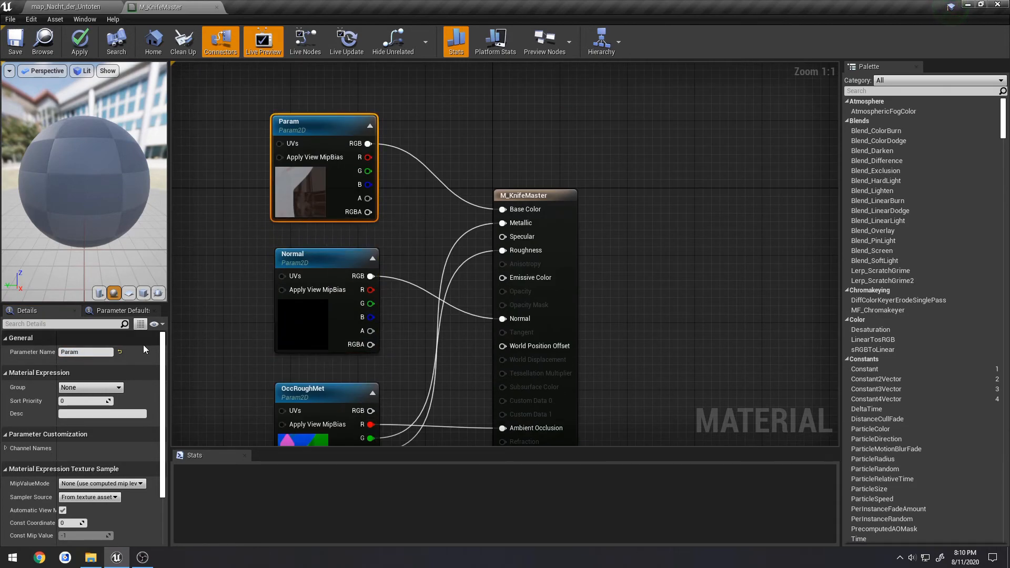
left_click(84, 352)
type("Base Color")
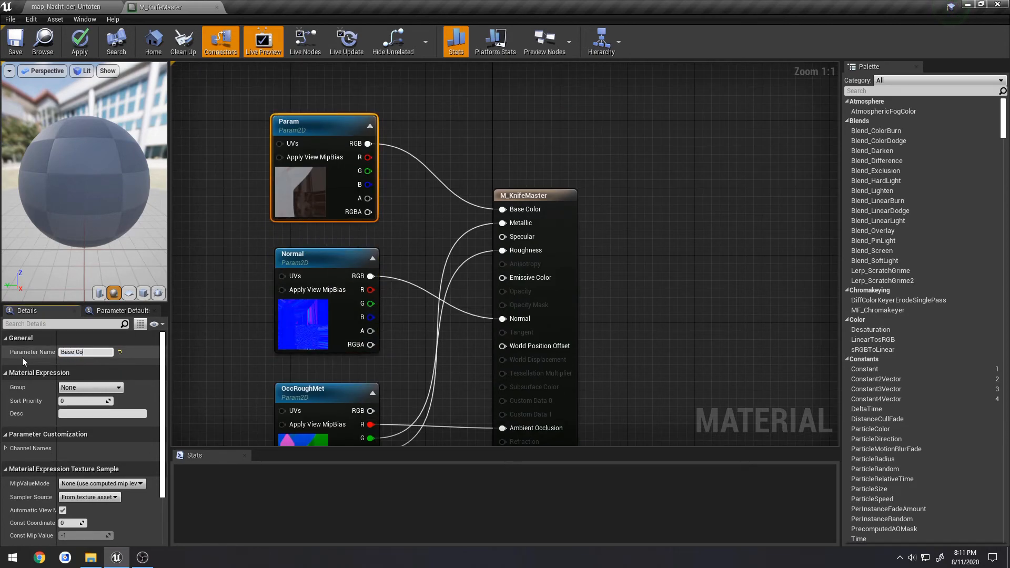
key("Return")
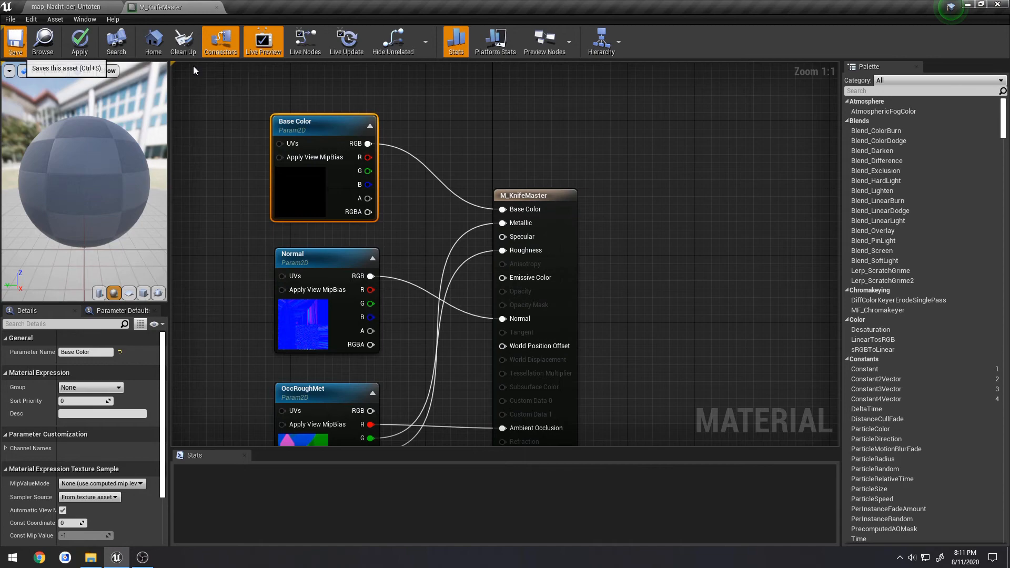
left_click(21, 49)
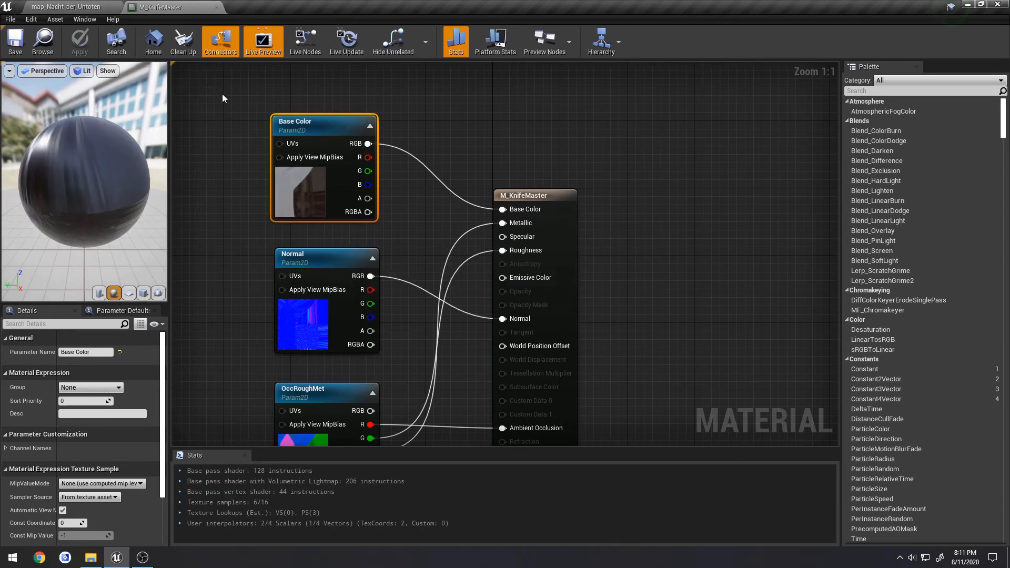
Return to the level and create a folder named Textures inside the Weapons folder.
left_click(66, 6)
left_click(613, 515)
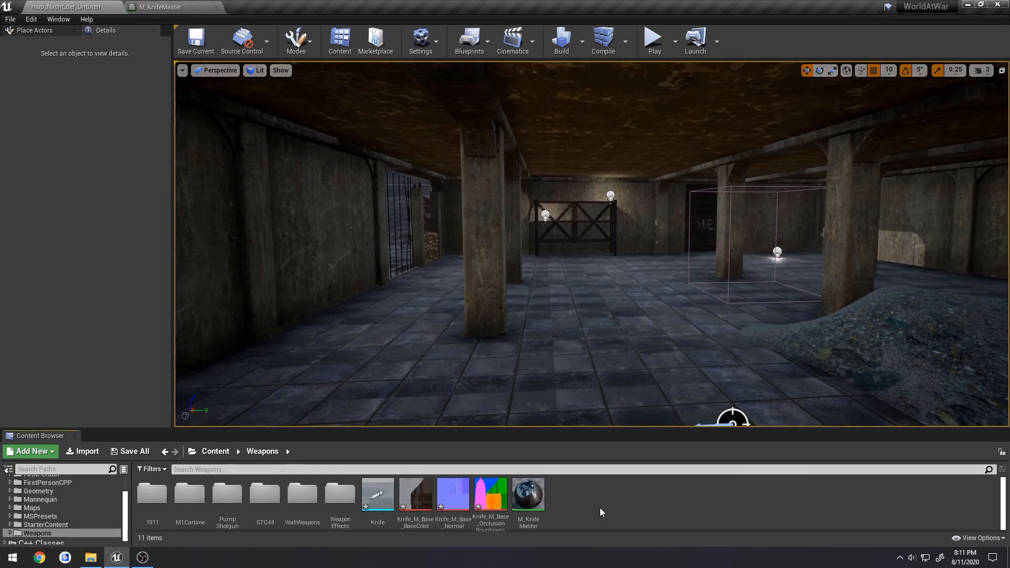
right_click(600, 508)
left_click(636, 177)
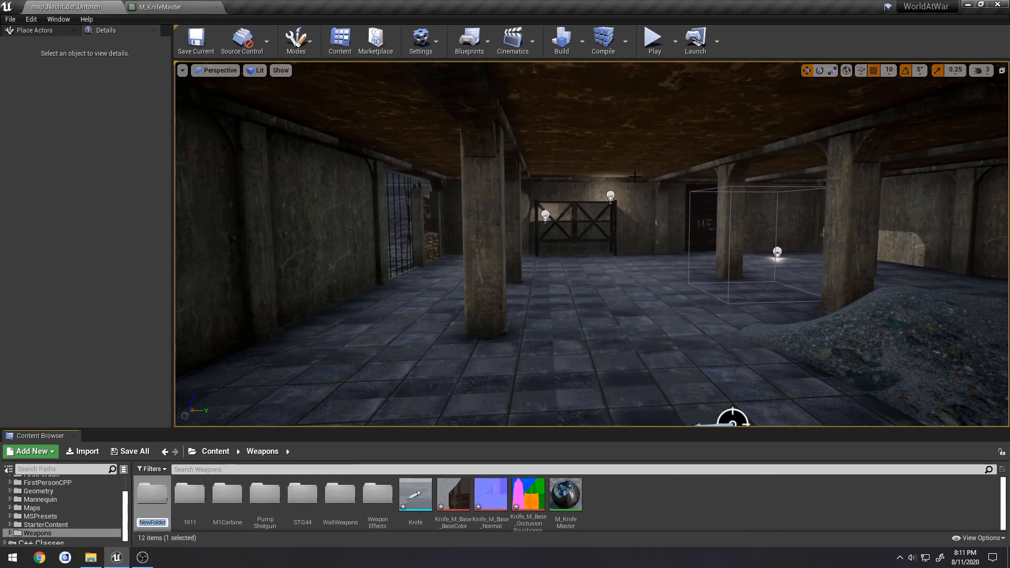
type("Textures")
key("Return")
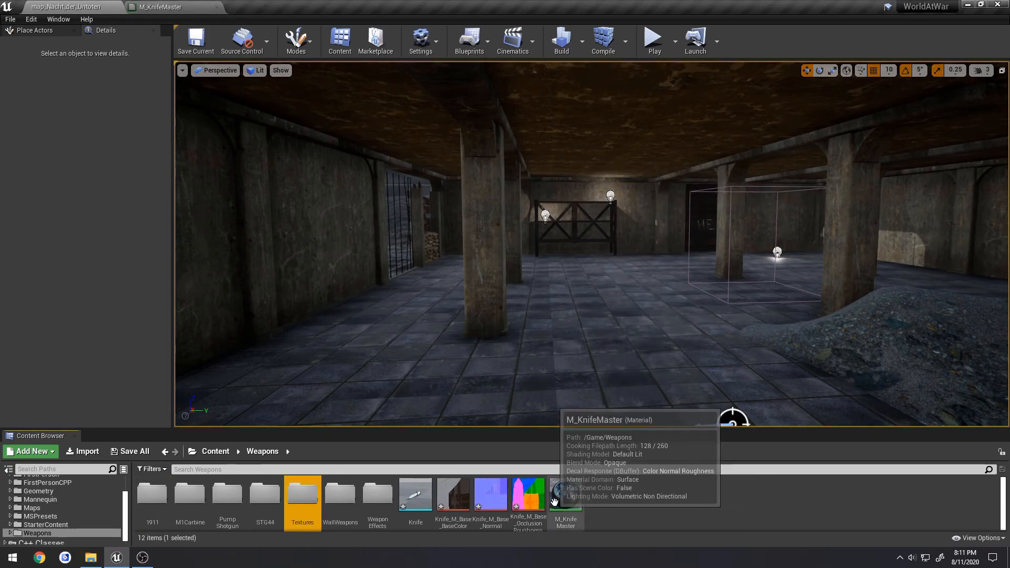
Rename the new Textures folder as Knife.
left_click(300, 523)
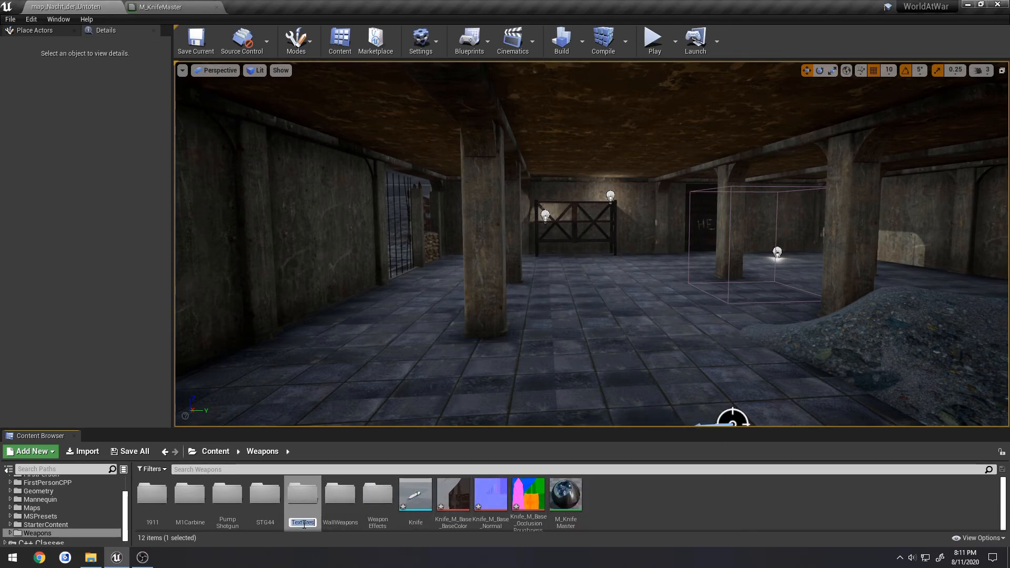
type("Knife")
key("Return")
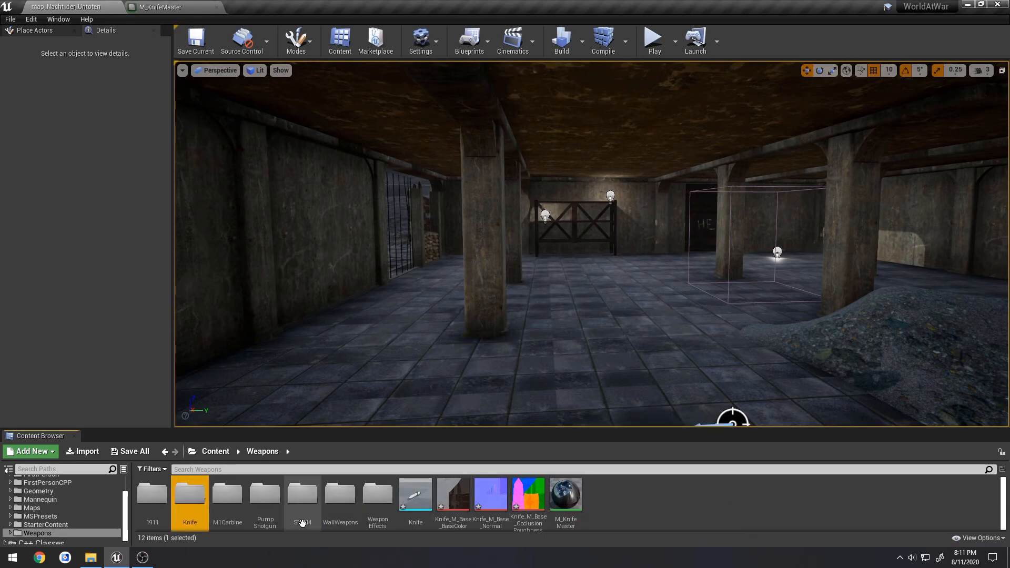
Move the Knife mesh, the three base textures and the M_KnifeMaster material into the Knife folder.
left_click(414, 501)
left_click(573, 499, "shift")
left_click_drag(436, 497, 190, 504)
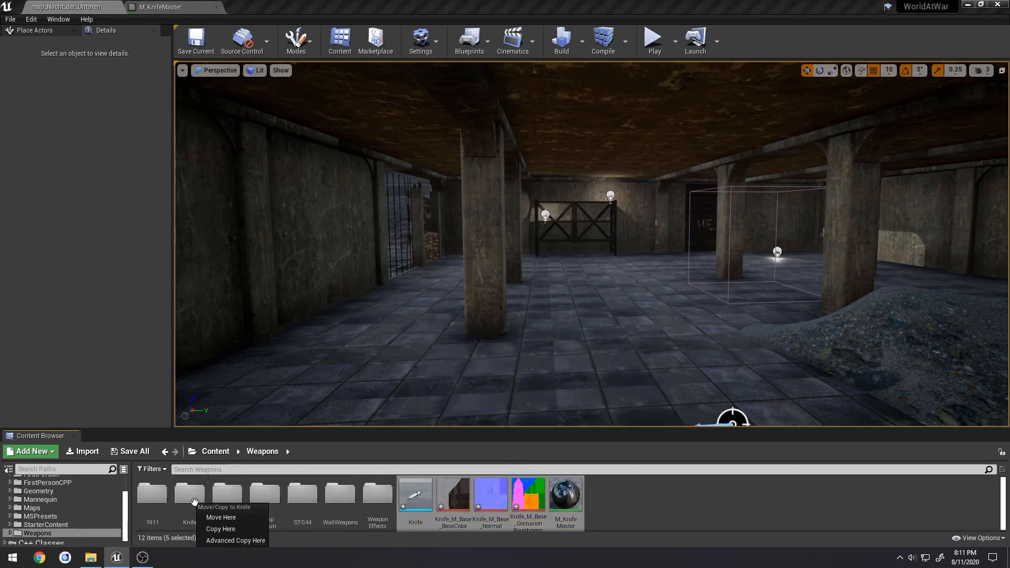
left_click(201, 517)
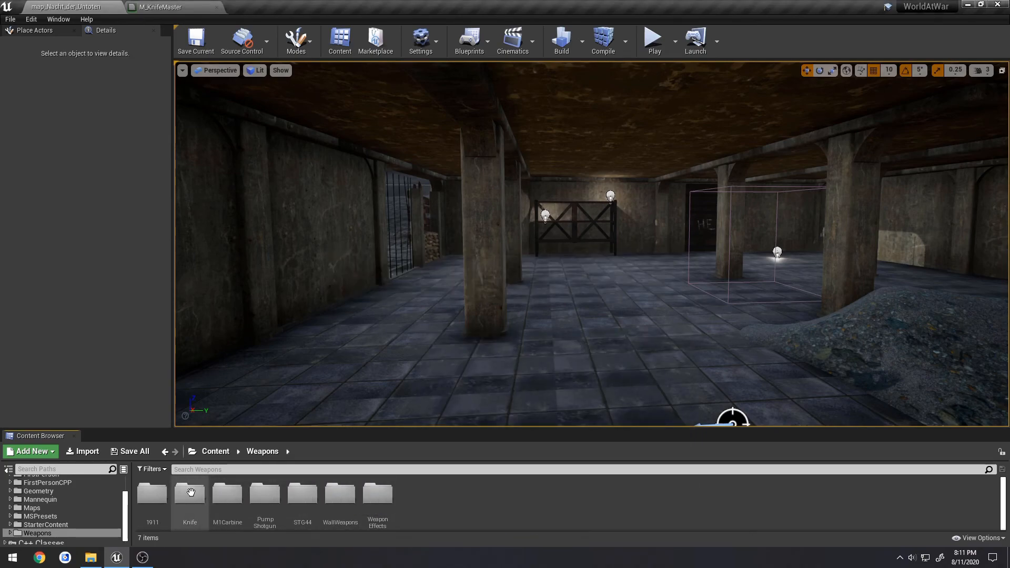
Create a folder named Base inside the Knife folder.
double_click(190, 498)
right_click(383, 492)
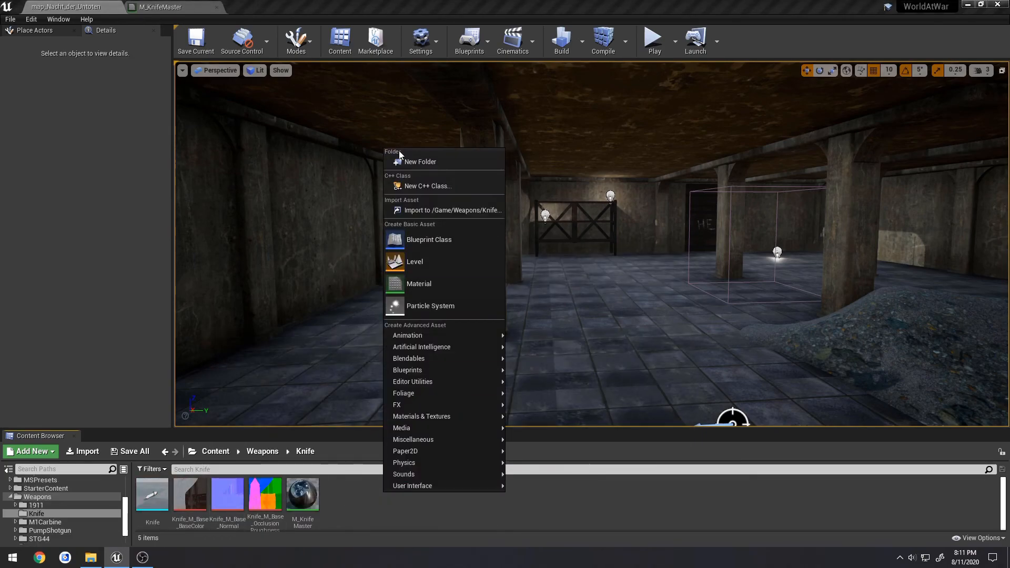
left_click(410, 160)
type("Ba")
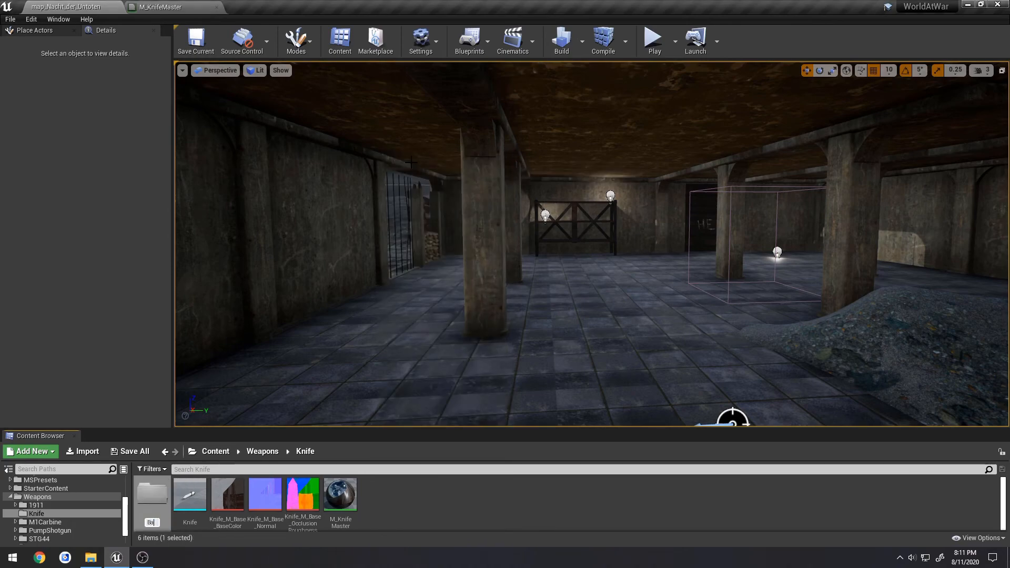
type("se")
key("Return")
Move the three Knife_M_Base textures into the Base folder.
left_click(227, 494)
left_click(303, 495, "shift")
left_click_drag(303, 494, 152, 482)
left_click(171, 477)
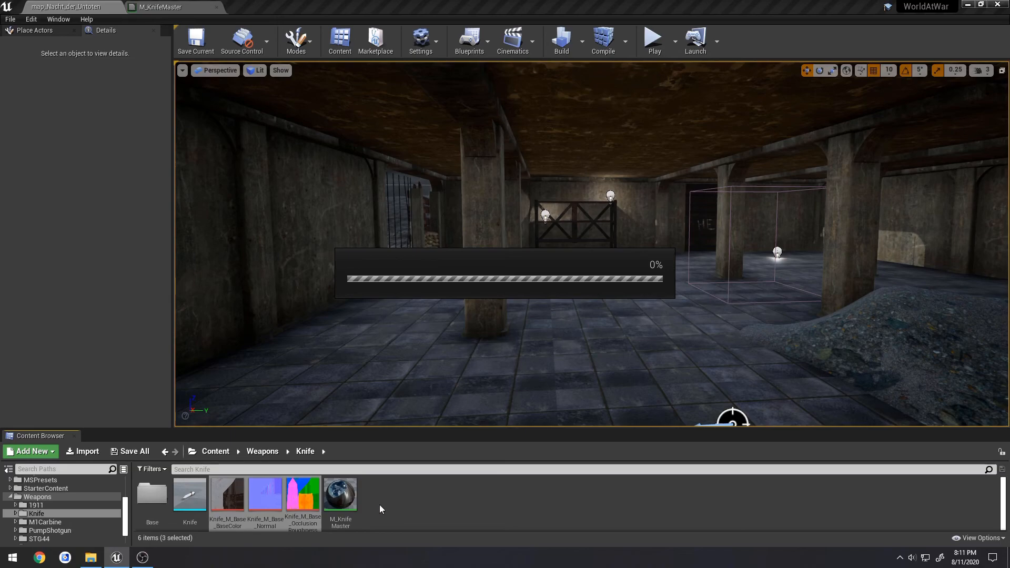
Create a folder named Decor inside the Knife folder and open it.
right_click(412, 504)
left_click(444, 171)
type("De")
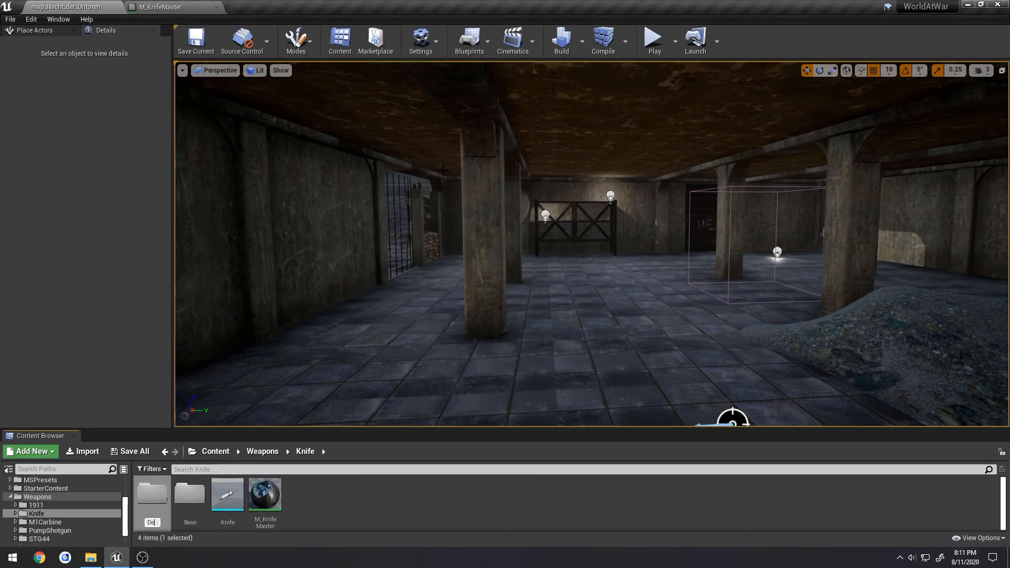
type("cor")
key("Return")
double_click(193, 486)
Import the three Knife_M_Decor textures from the Gold folder on disk into the Decor folder.
left_click(91, 558)
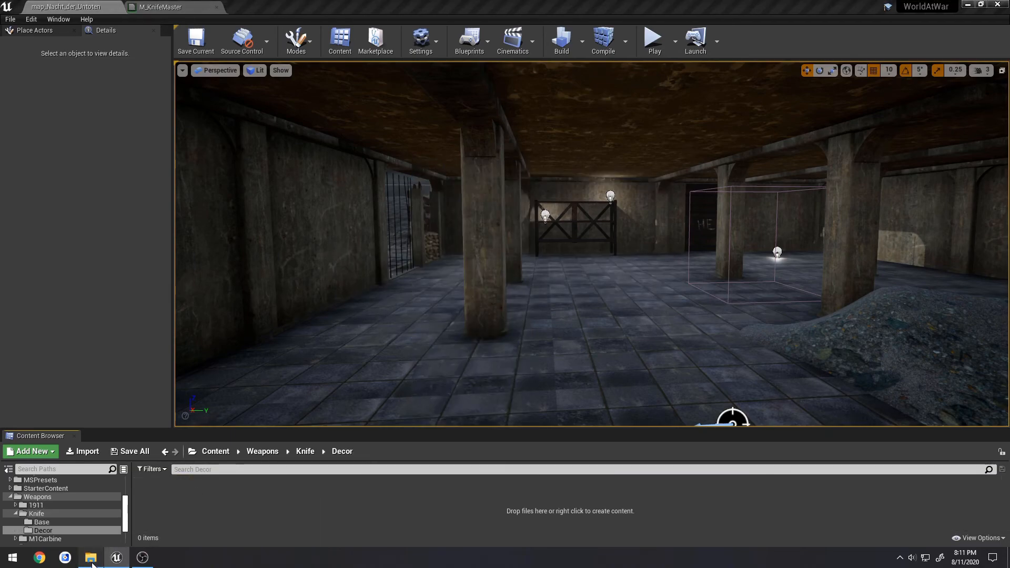
key("alt+Left")
double_click(822, 287)
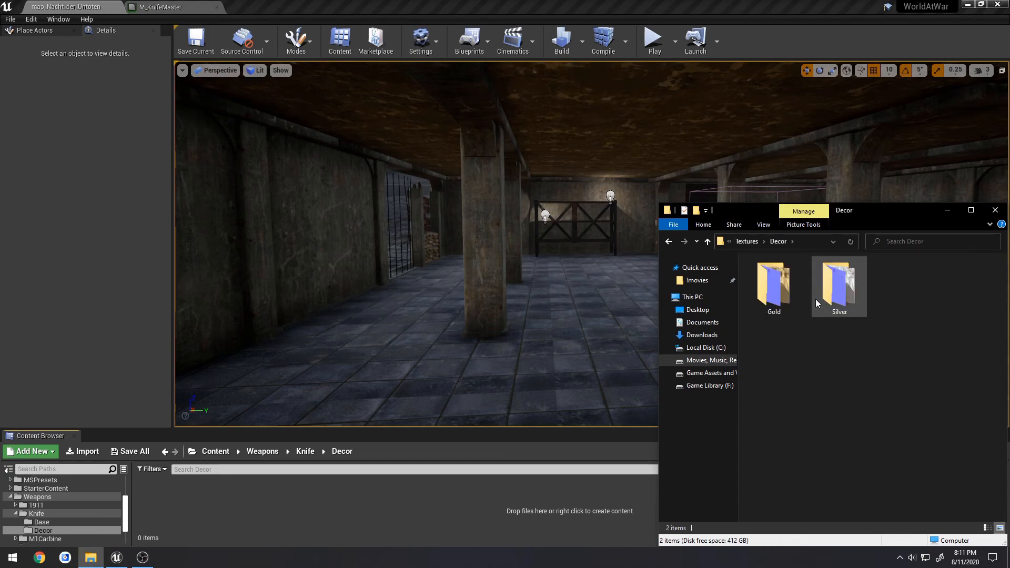
double_click(777, 277)
key("ctrl+a")
left_click_drag(774, 270, 539, 507)
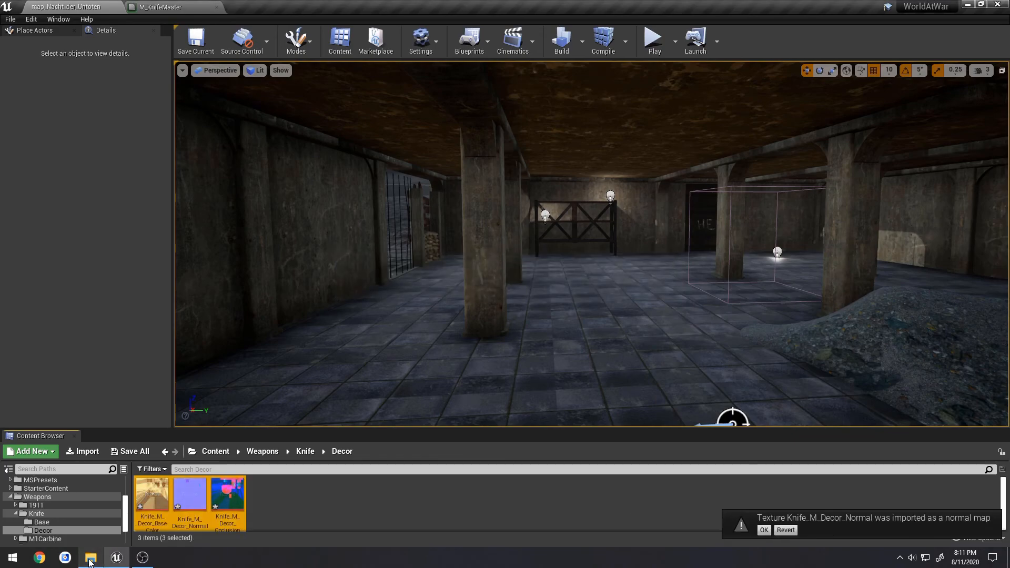
Import the three Knife_M_Decor textures from the Silver folder on disk into the Decor folder.
key("BackSpace")
double_click(853, 289)
key("ctrl+a")
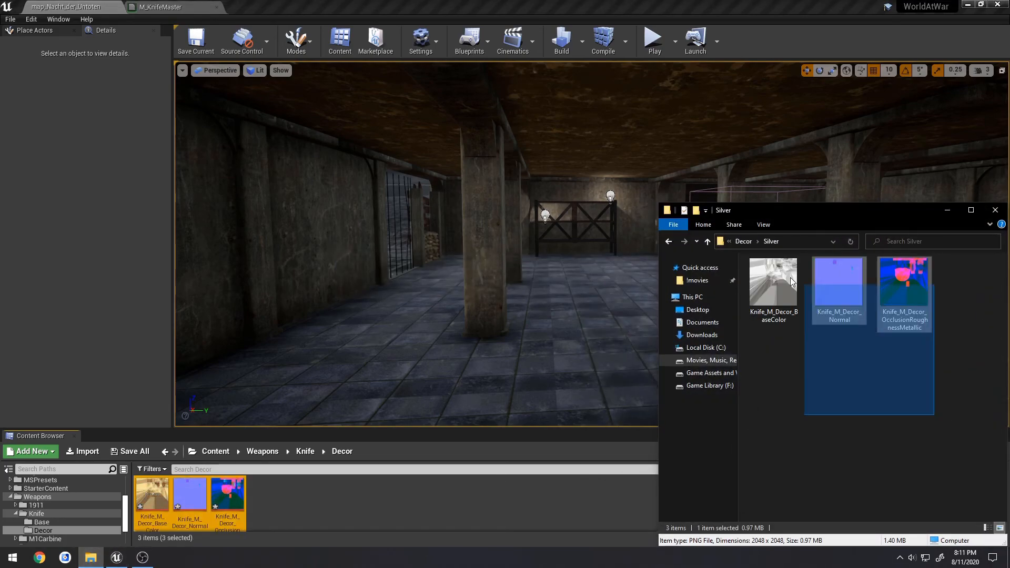
left_click_drag(790, 277, 316, 488)
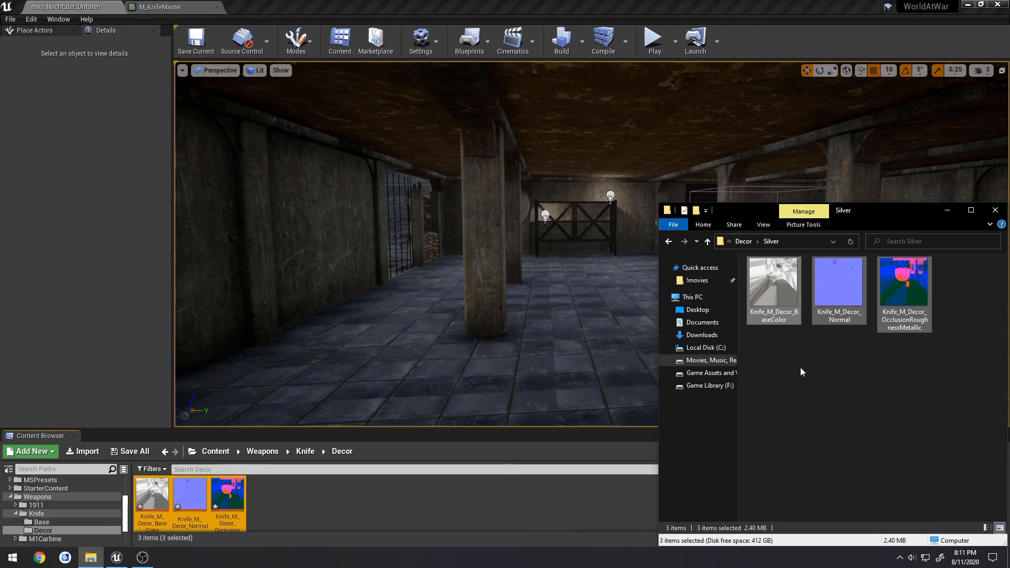
Rename the base color texture file in the Gold folder on disk as Knife_M_DecorGold_BaseColor.
key("BackSpace")
double_click(780, 314)
left_click(780, 315)
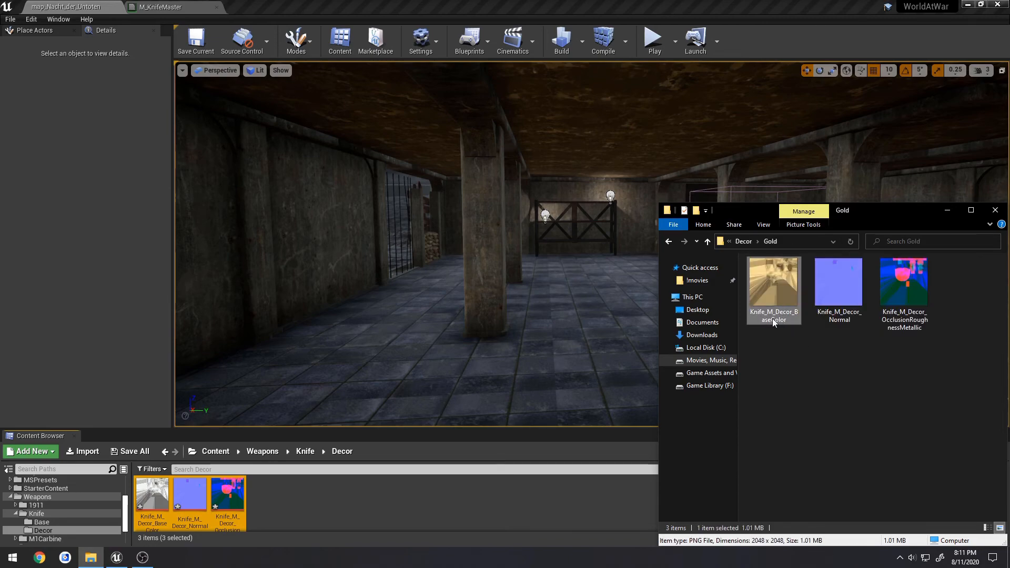
left_click(773, 318)
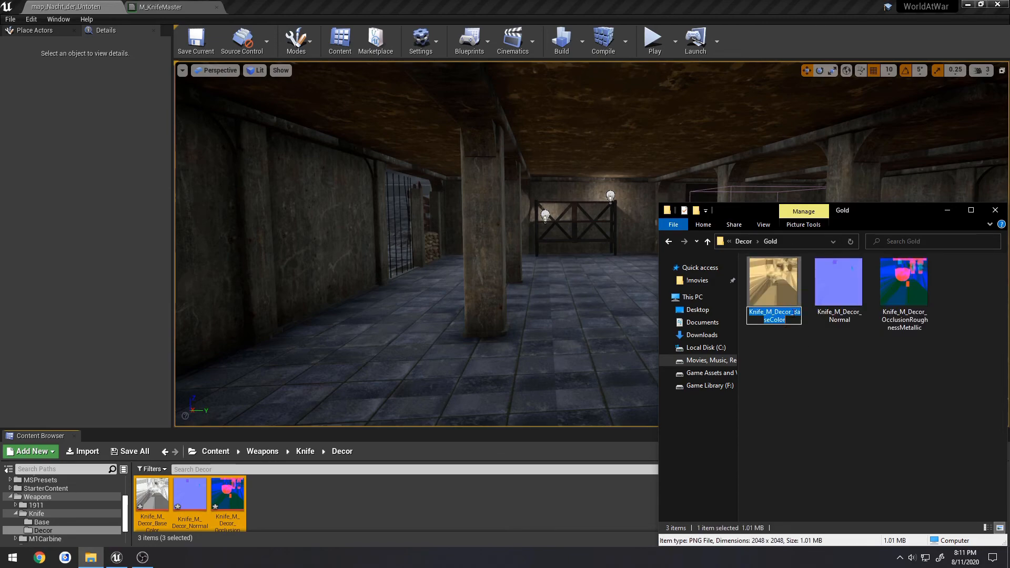
left_click(793, 313)
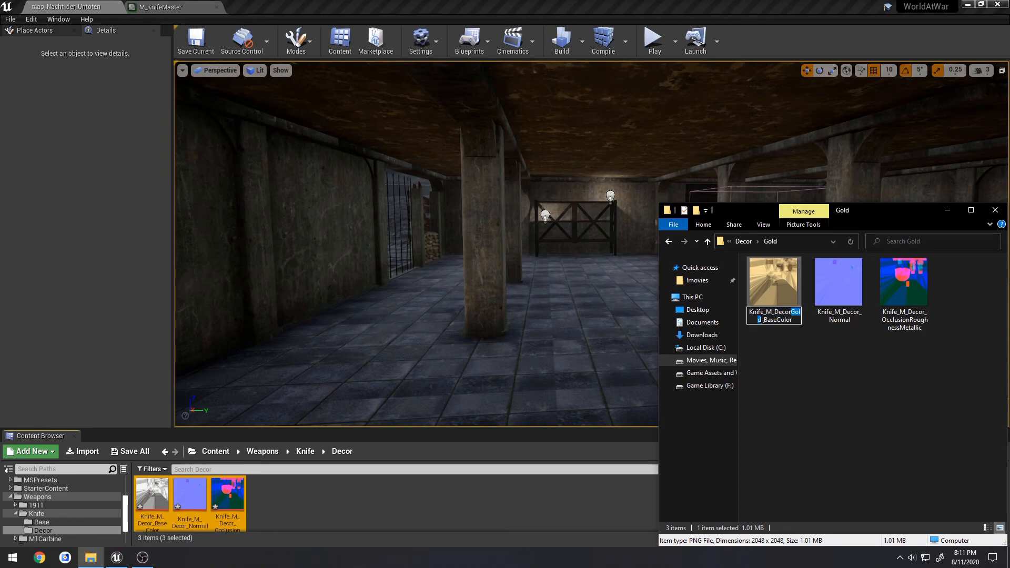
Rename the Gold folder's occlusion, roughness and metallic texture file as Knife_M_DecorGold_OcclusionRoughnessMetallic.
left_click(843, 318)
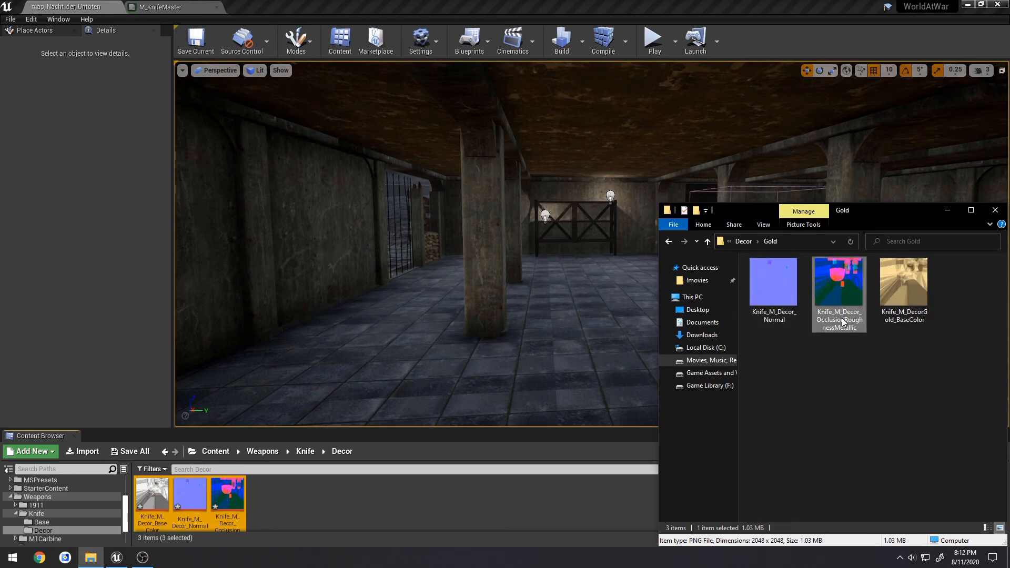
left_click(842, 320)
left_click(857, 312)
type("Gold")
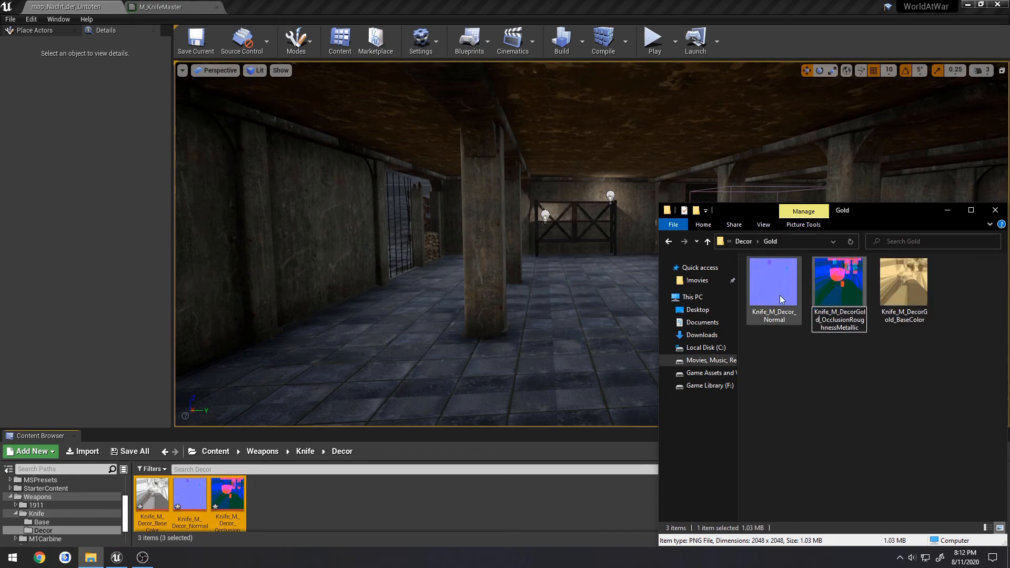
Rename the Gold folder's normal texture file on disk as Knife_M_DecorGold_Normal.
left_click(798, 312)
key("F2")
left_click(795, 312)
type("Gold")
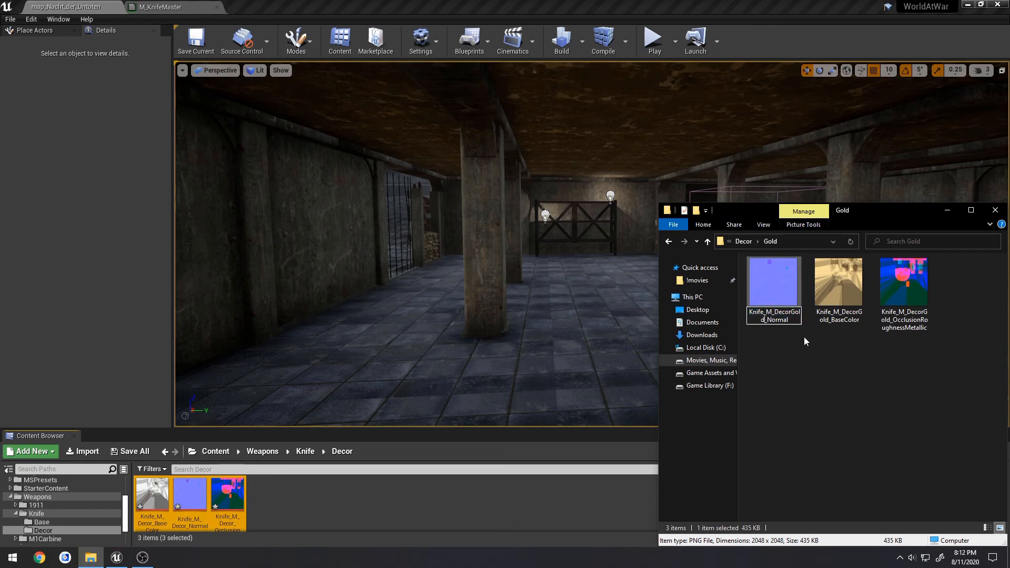
left_click(837, 356)
Import the three Knife_M_DecorGold textures from the Gold folder on disk into the project's Decor folder.
left_click(886, 313)
left_click_drag(761, 295, 286, 504)
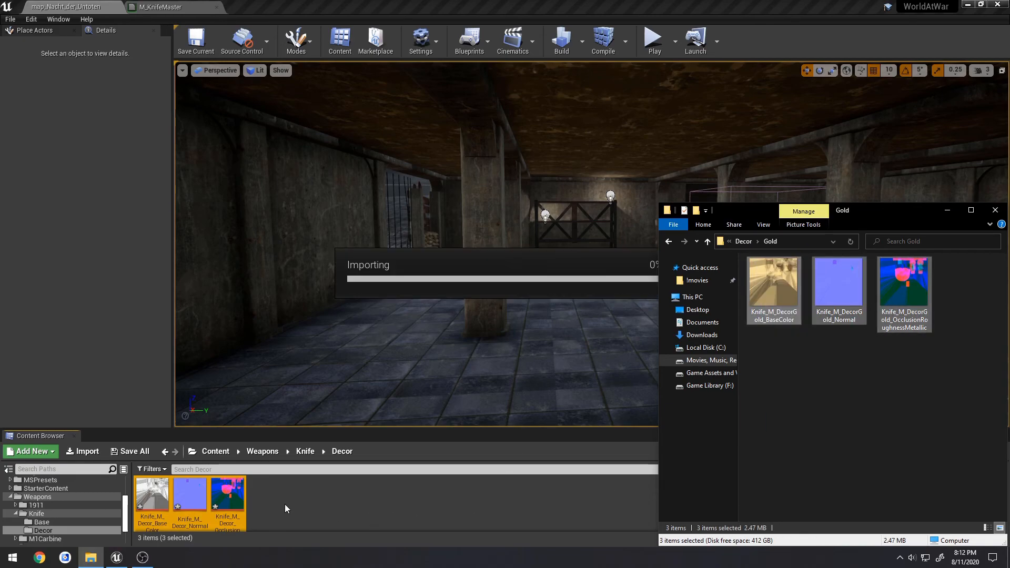
right_click(438, 494)
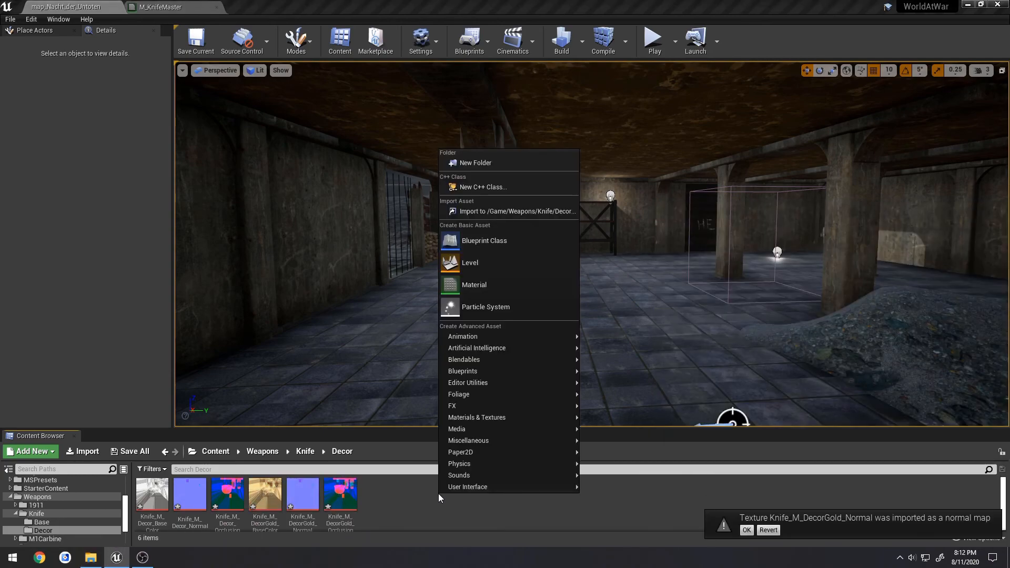
left_click(384, 471)
Create a material instance of M_KnifeMaster in the Knife folder.
key("alt+Left")
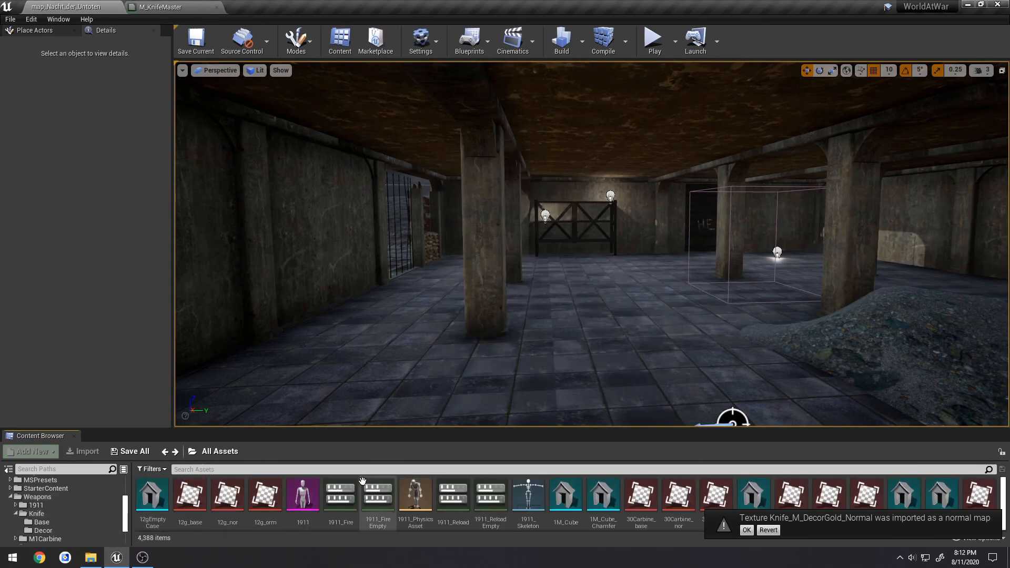
key("alt+Right")
key("alt+Left")
key("alt+Right")
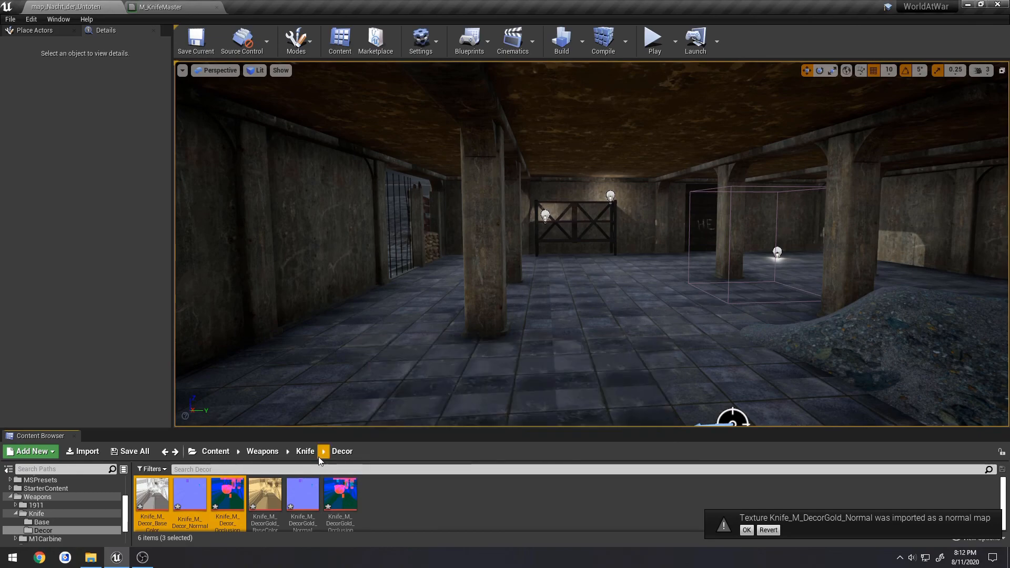
left_click(305, 452)
right_click(271, 498)
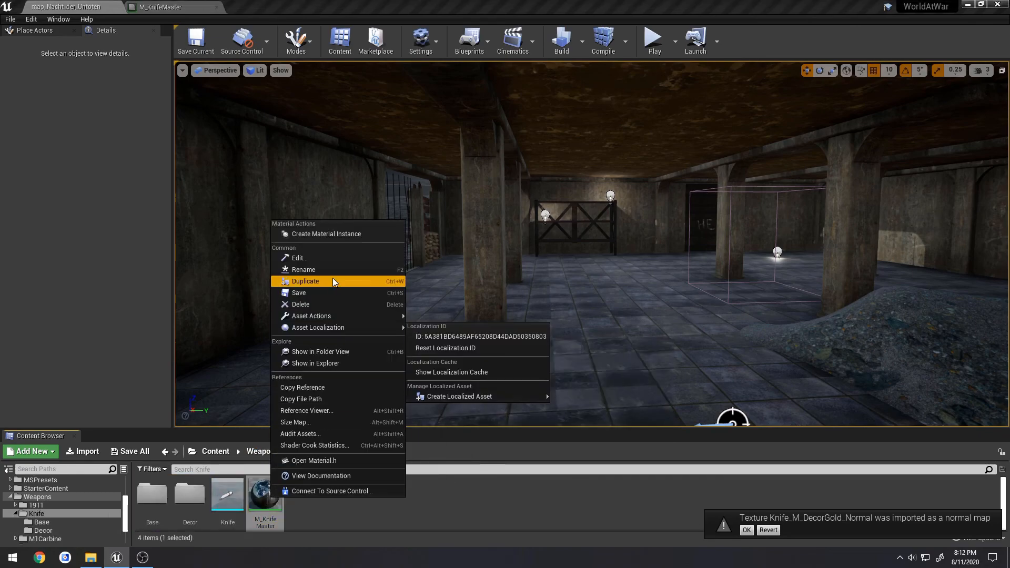
left_click(316, 235)
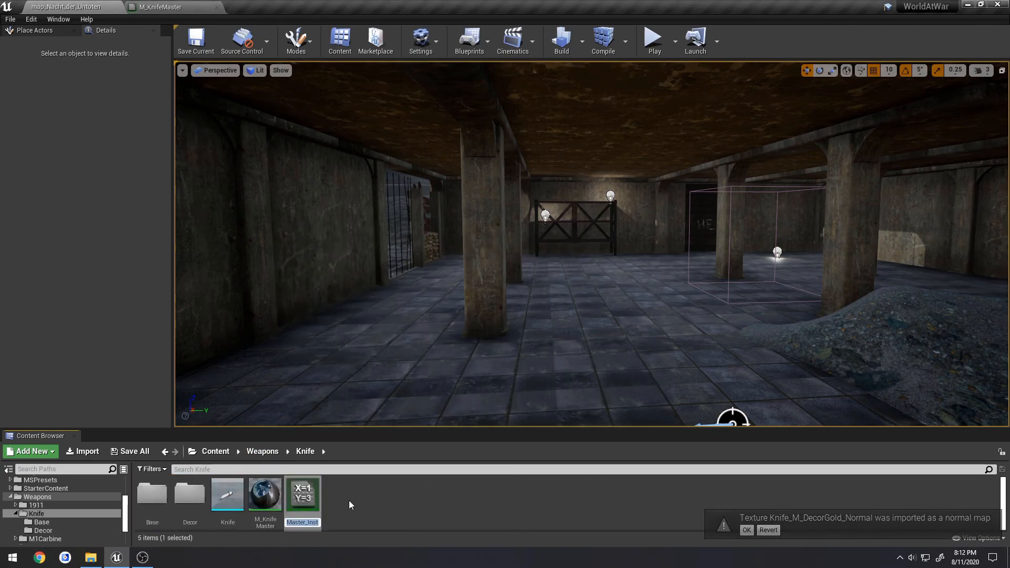
Move the new material instance into the Decor folder and make a second copy of it there.
left_click(302, 495)
left_click_drag(303, 495, 196, 501)
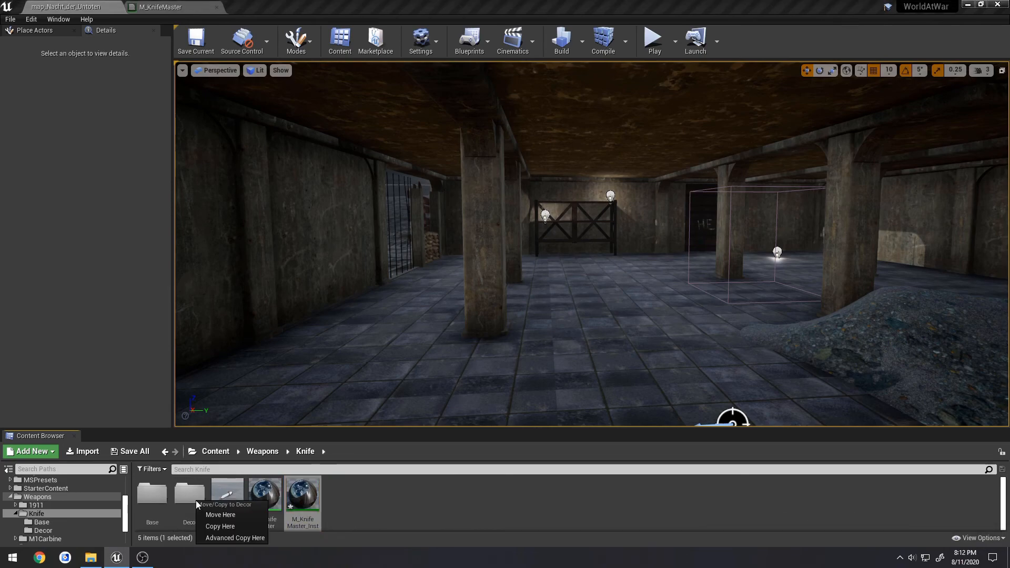
left_click(207, 513)
double_click(189, 495)
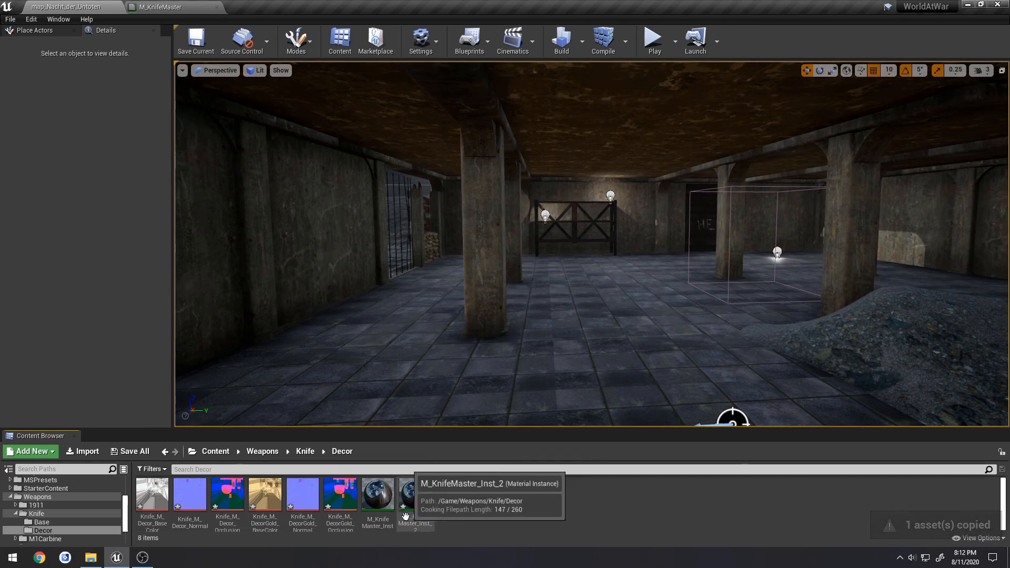
Rename the first material instance in the Decor folder as MI_KnifeDecore_Gold.
left_click(382, 518)
left_click(380, 523)
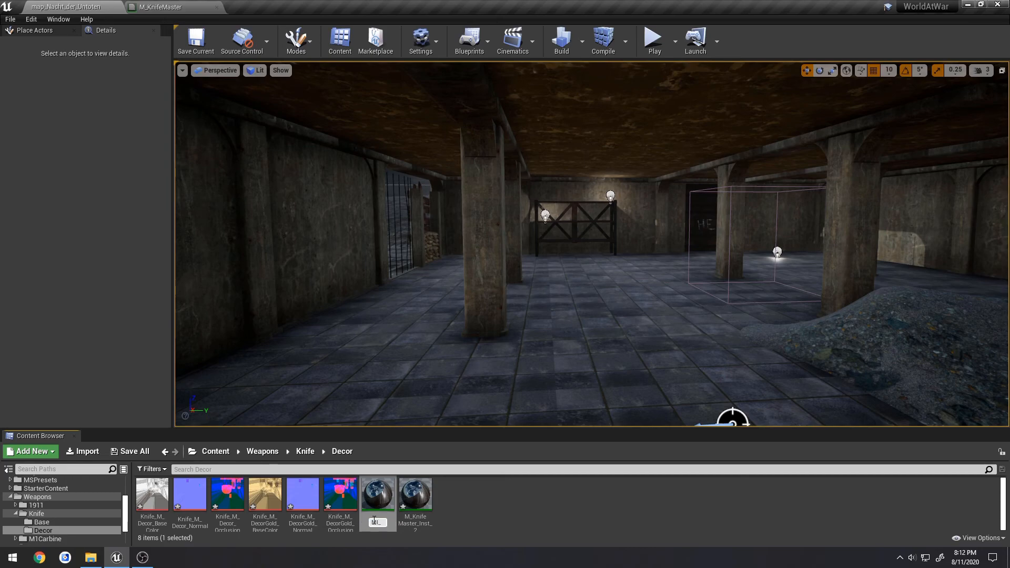
type("M_old")
key("Return")
Reuse the gold instance's name to rename the second material instance as MI_KnifeDecore_Silver.
key("F2")
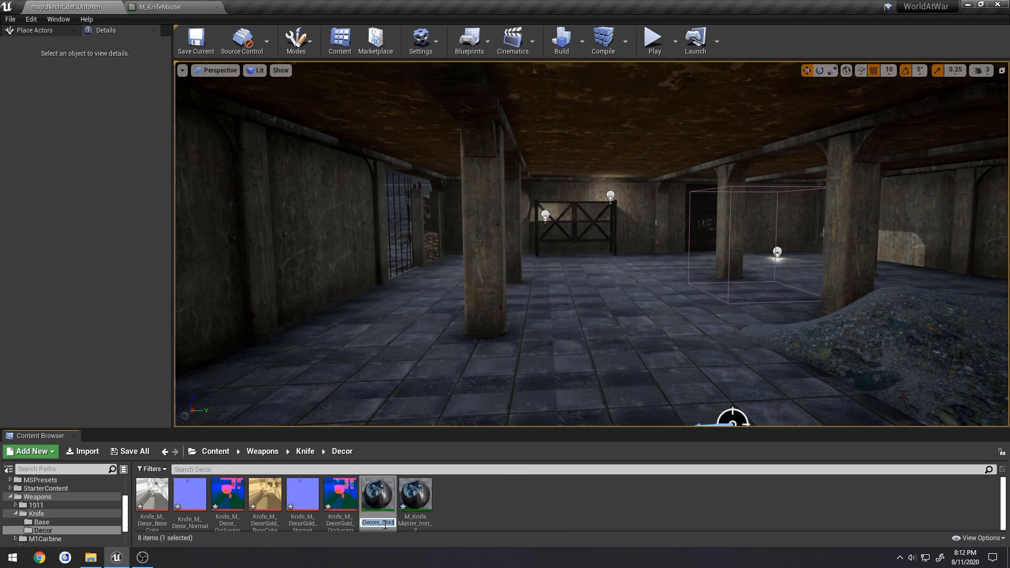
key("ctrl+c")
left_click(418, 517)
key("F2")
key("ctrl+v")
key("BackSpace")
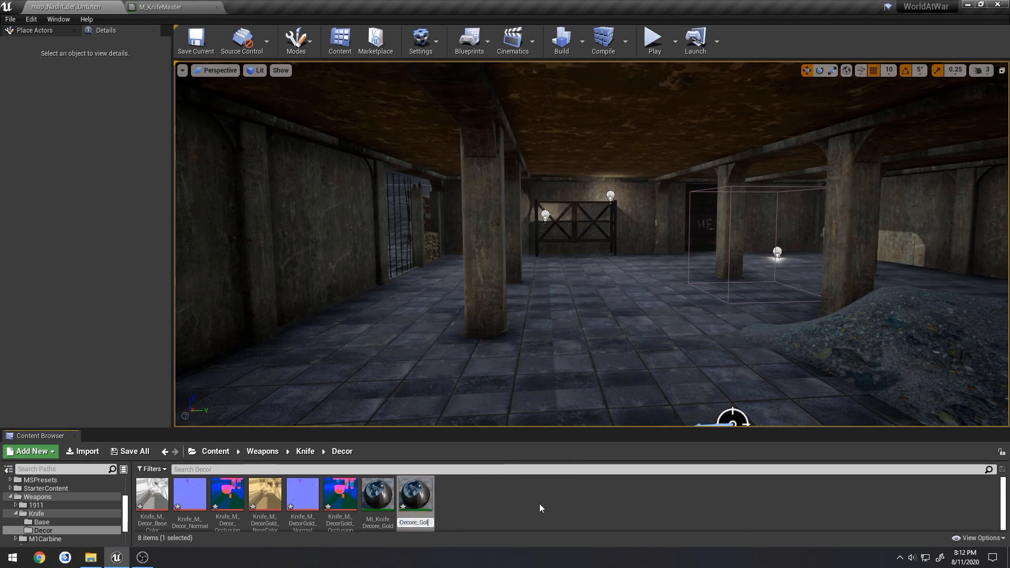
key("BackSpace")
key("BackSpace")
key("BackSpace")
type("Silver")
key("Return")
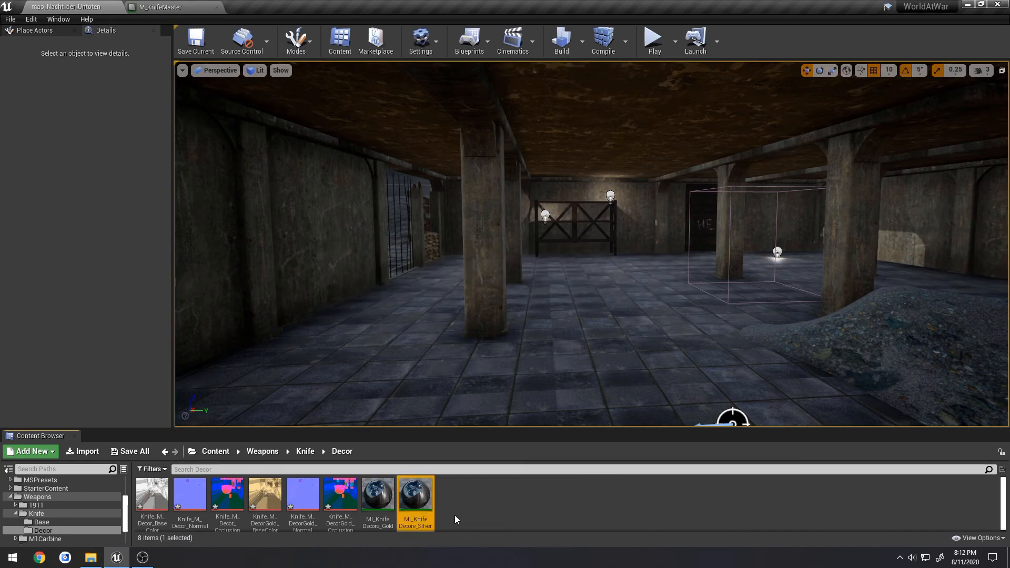
Open MI_KnifeDecore_Gold and enable its Base Color, Normal and OccRoughMet texture parameters.
double_click(378, 498)
left_click(729, 136)
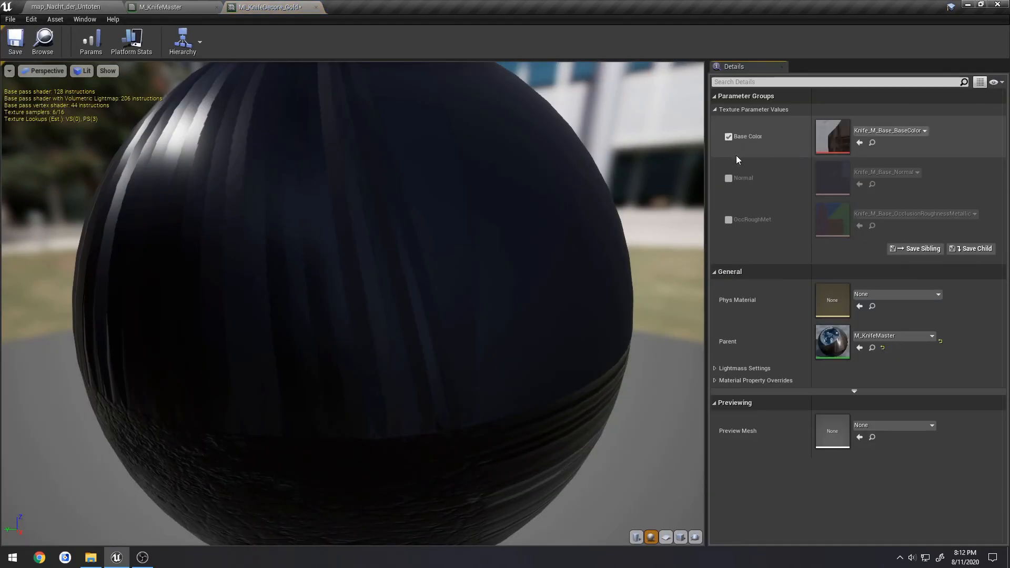
left_click(729, 178)
left_click(729, 220)
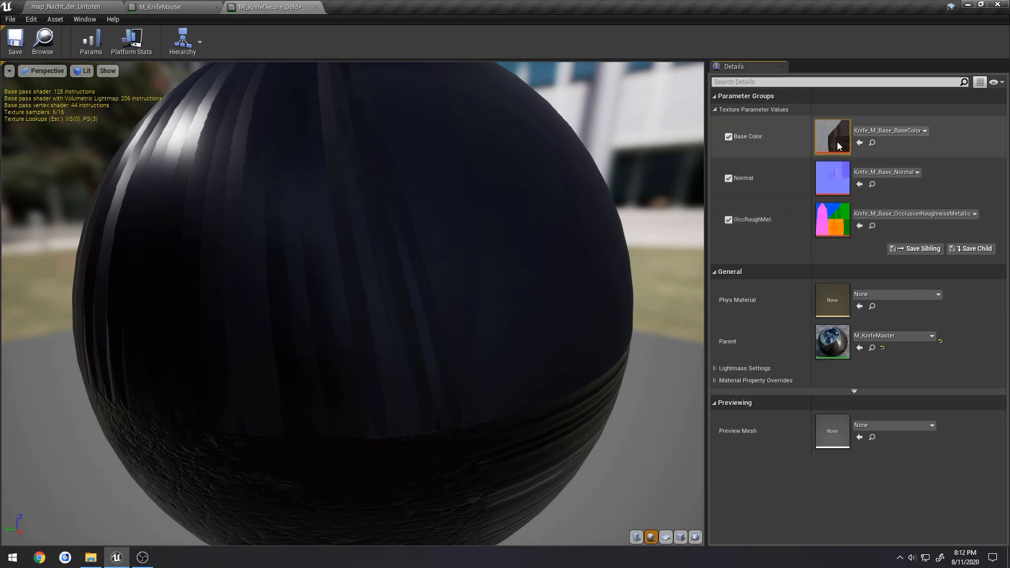
Assign the Knife_M_DecorGold BaseColor, Normal and OcclusionRoughnessMetallic textures to their matching parameters, and close the gold instance and master material.
left_click(878, 131)
type("kni")
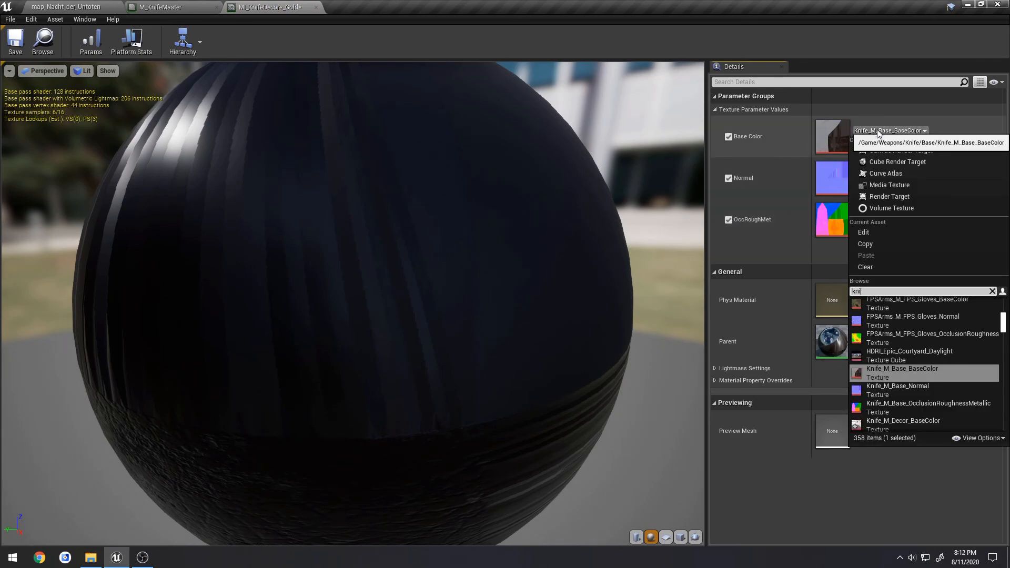
type("fe")
left_click_drag(882, 291, 842, 293)
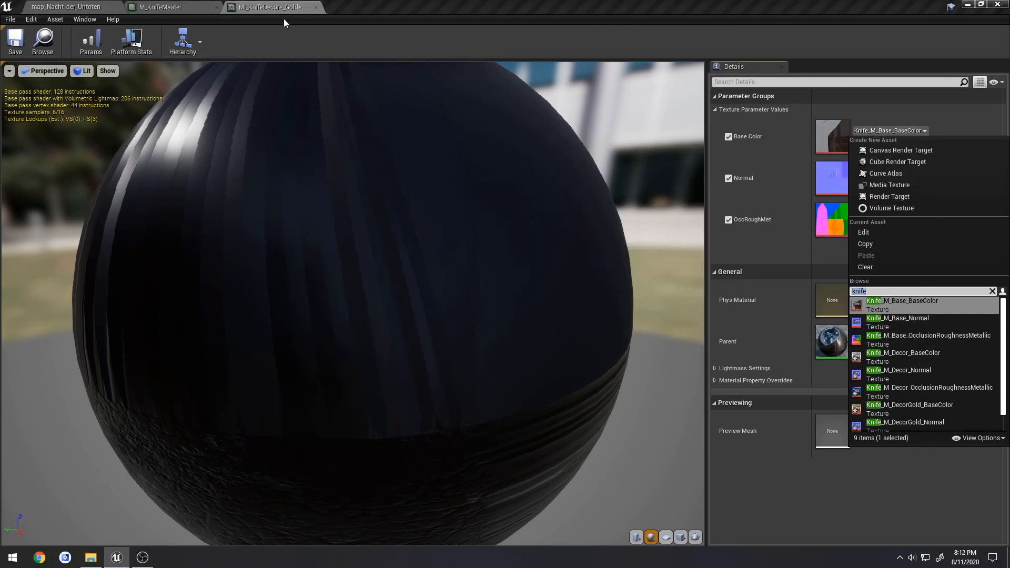
left_click(943, 410)
left_click(904, 176)
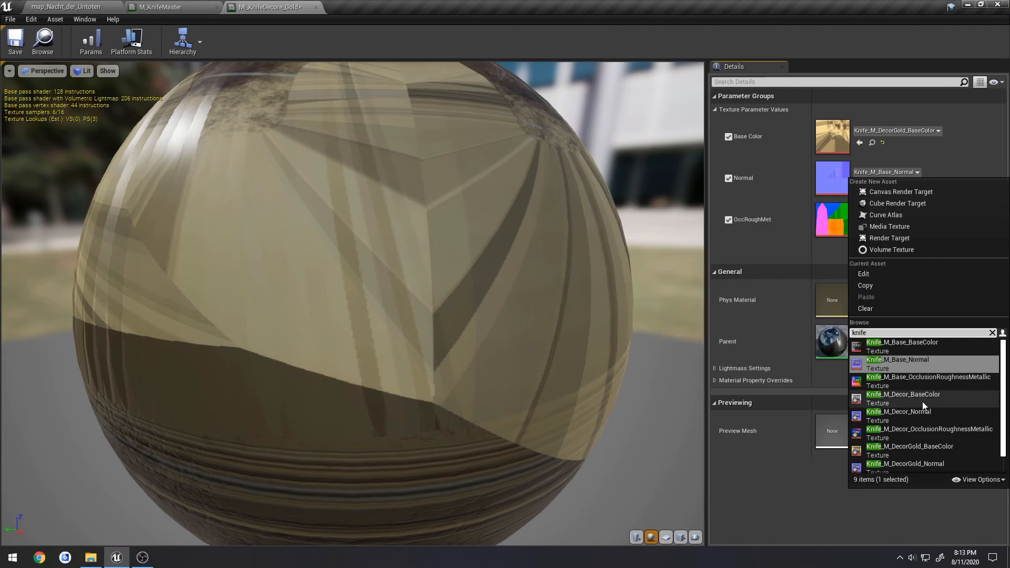
left_click(939, 463)
left_click(913, 214)
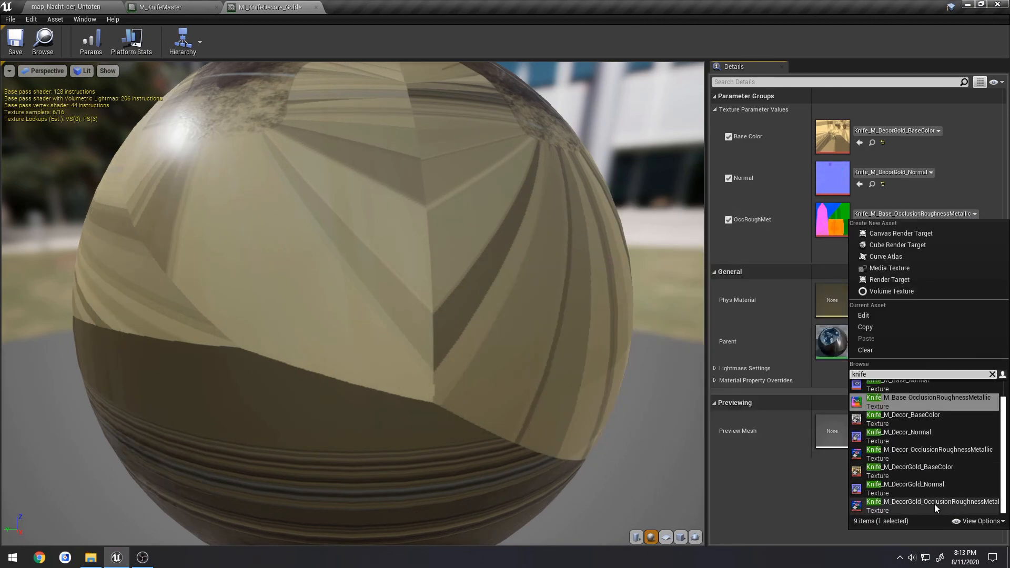
left_click(934, 507)
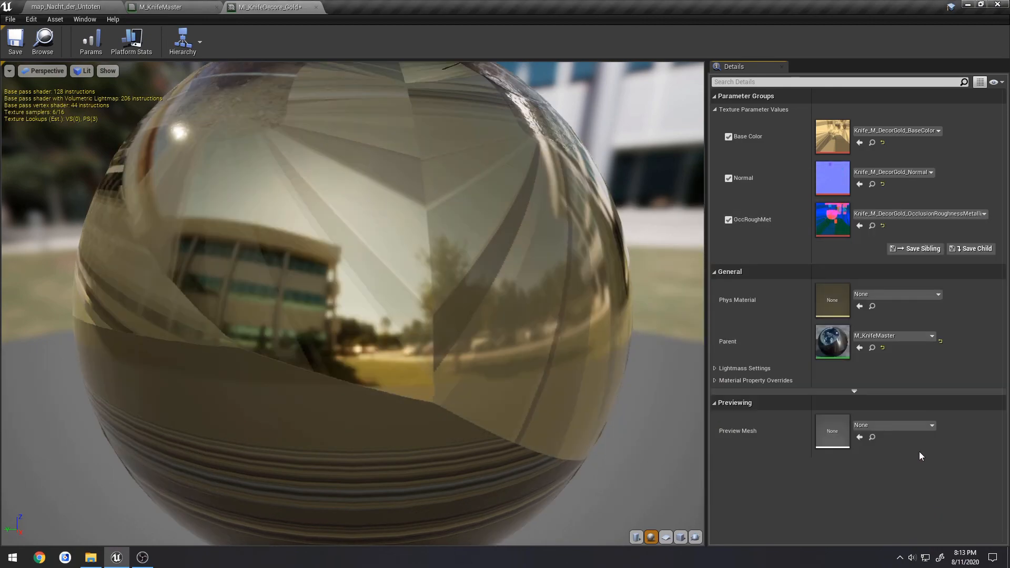
left_click(316, 7)
left_click(219, 10)
Open MI_KnifeDecore_Silver and enable its Base Color, Normal and OccRoughMet texture parameters.
double_click(415, 501)
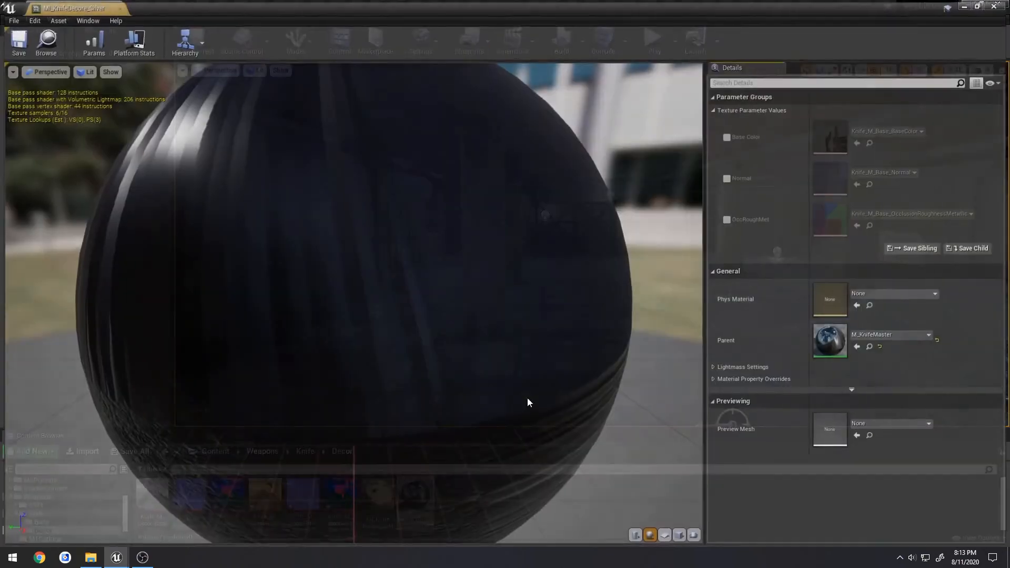
left_click(729, 136)
left_click(728, 177)
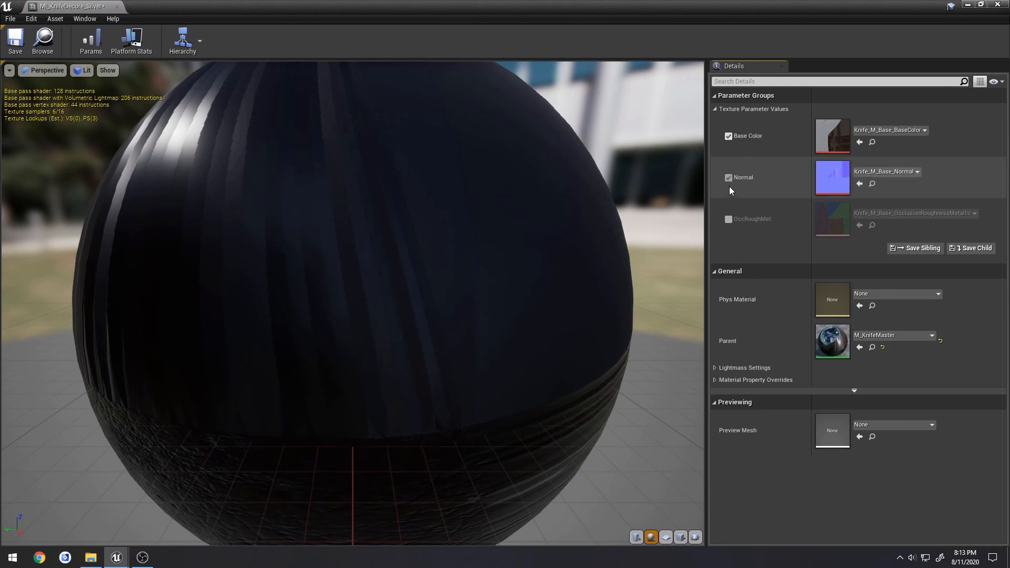
left_click(729, 219)
Assign the Knife_M_Decor BaseColor, Normal and OcclusionRoughnessMetallic textures to the silver instance's matching parameters, then save and close it.
left_click(898, 130)
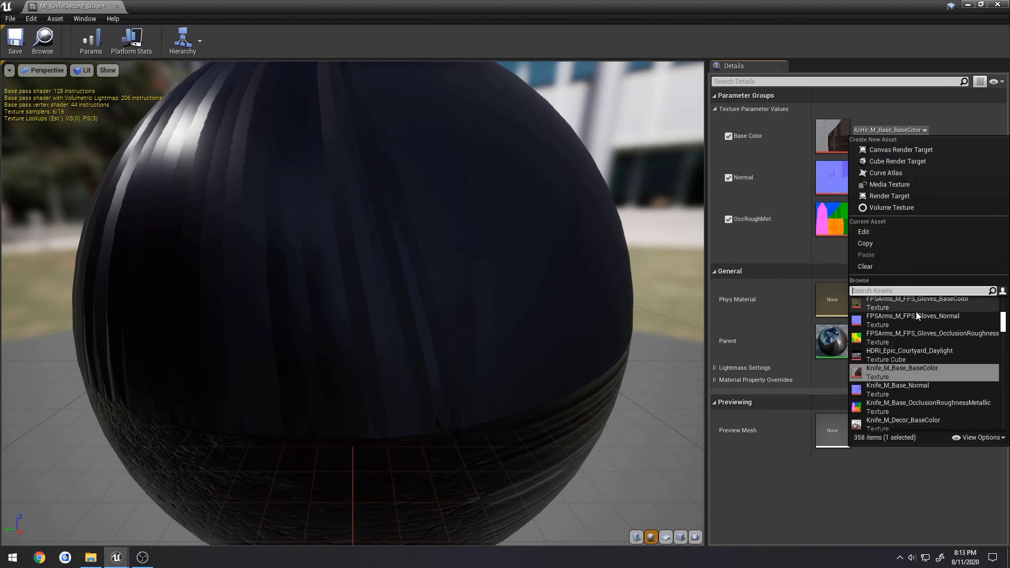
type("knife")
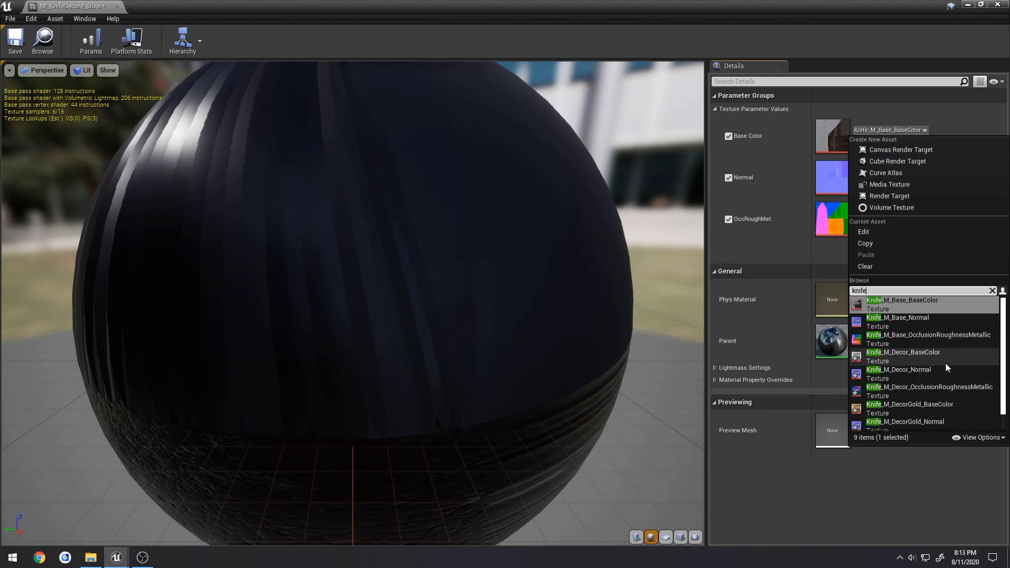
left_click(934, 352)
left_click(891, 172)
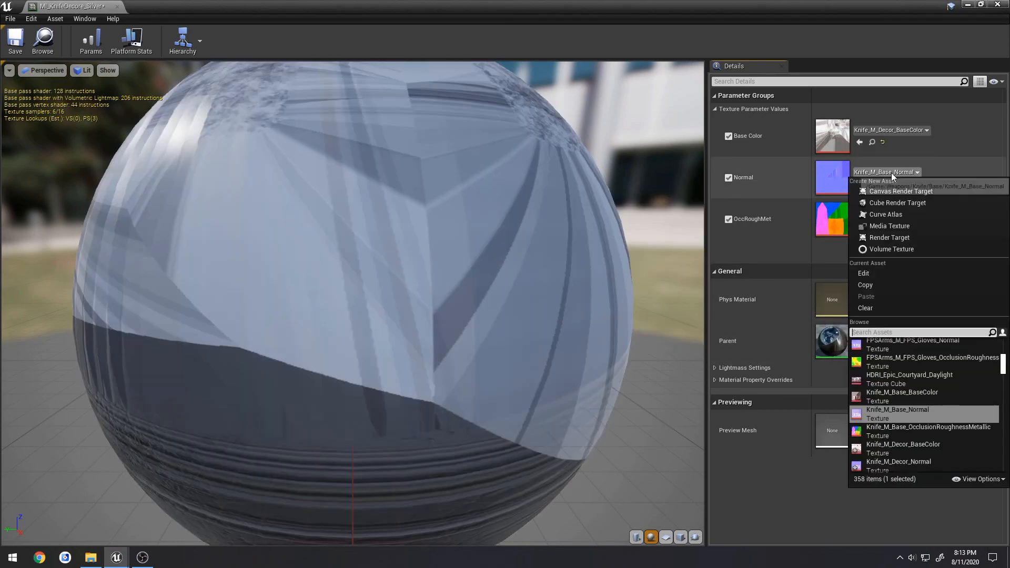
left_click(924, 412)
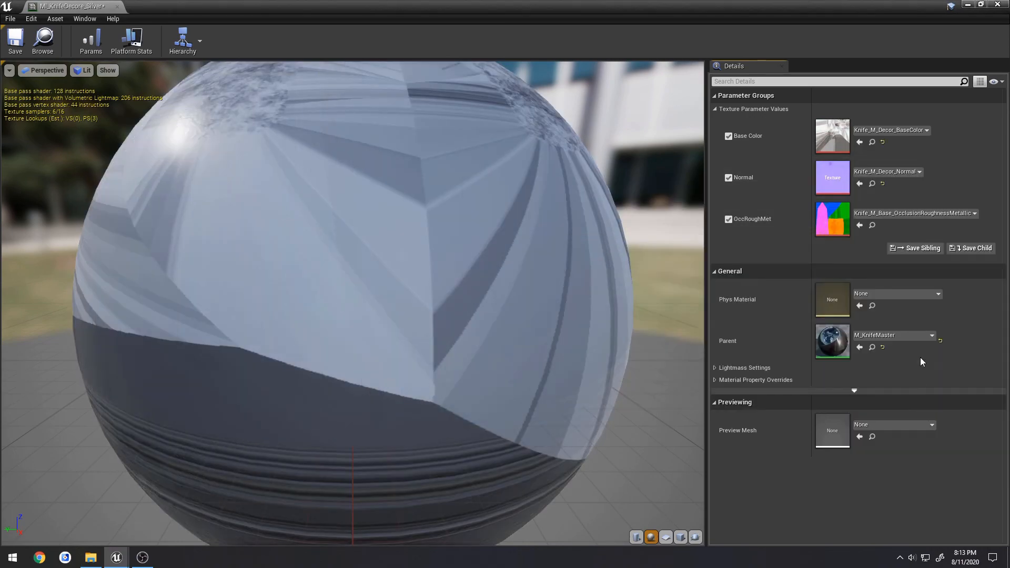
left_click(896, 214)
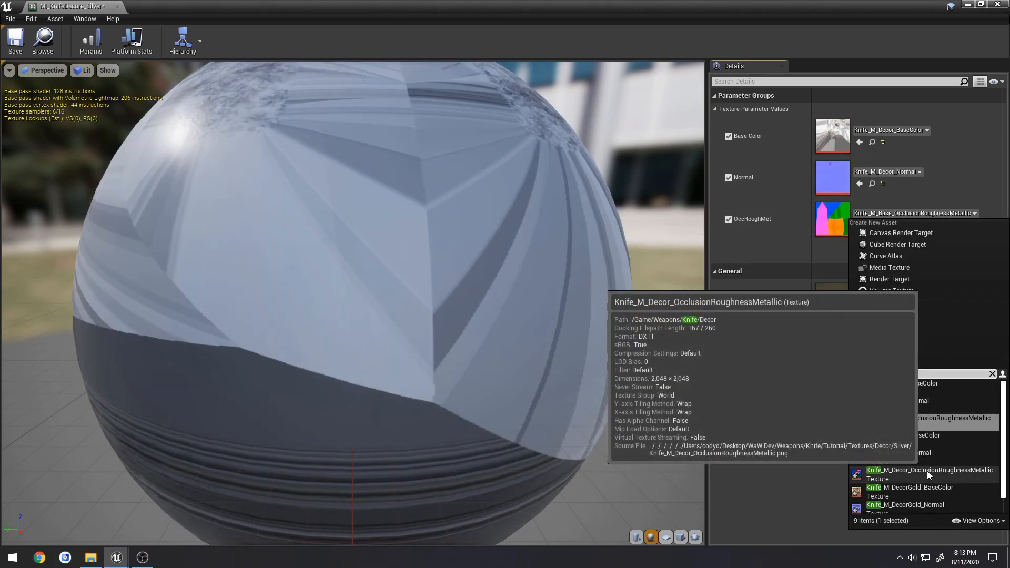
left_click(927, 471)
left_click(15, 41)
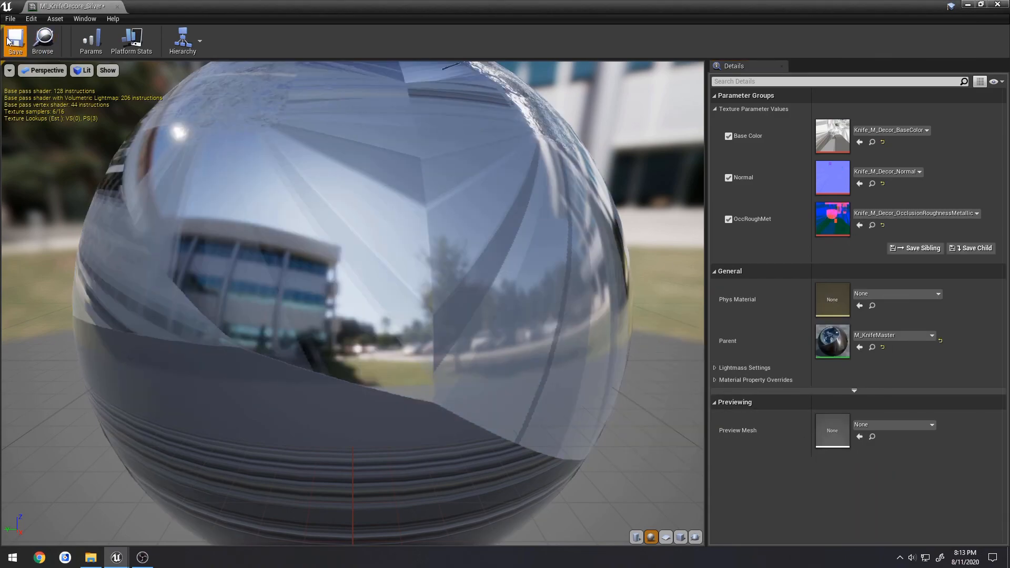
left_click(117, 6)
Open the Knife mesh from the Knife folder and assign M_KnifeMaster to its M_Base material slot.
key("alt+Left")
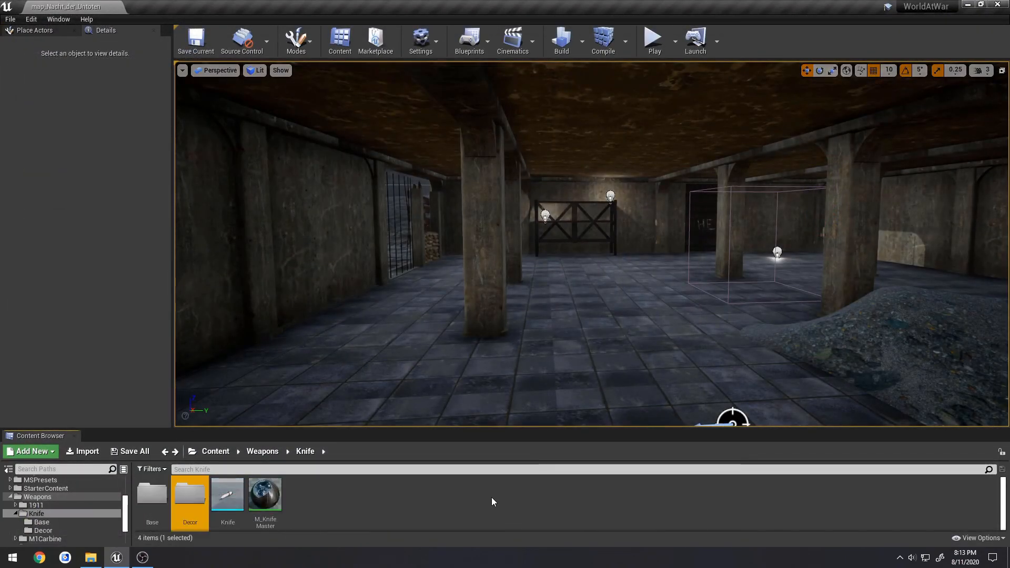
double_click(228, 494)
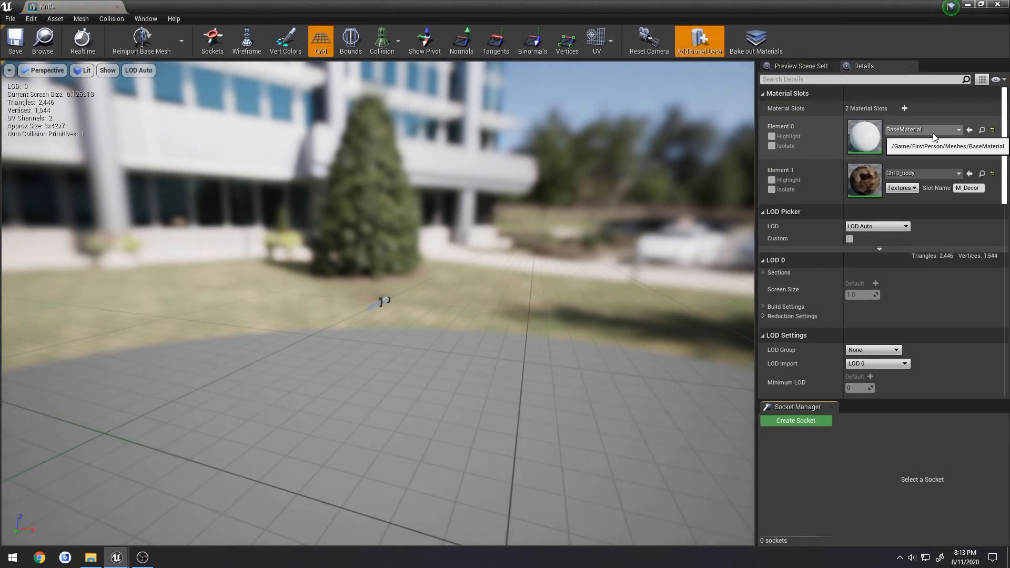
left_click(934, 131)
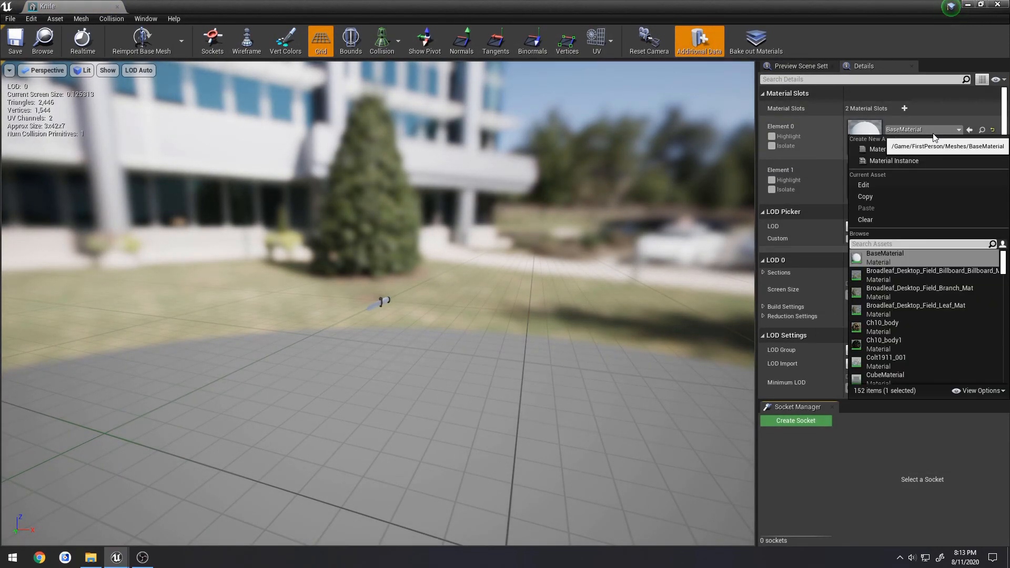
type("knife")
left_click(904, 298)
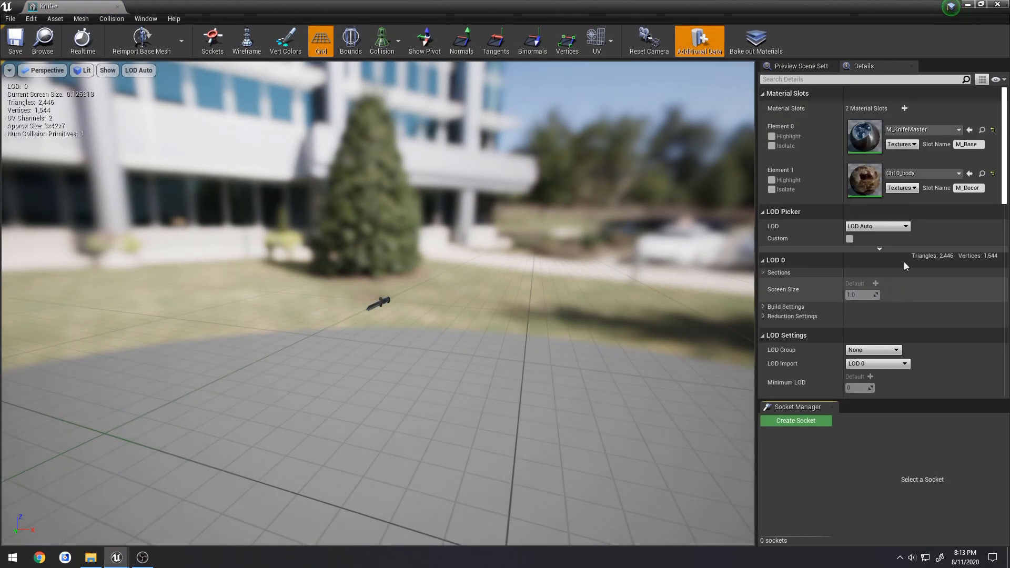
Assign MI_KnifeDecore_Silver to the Knife mesh's M_Decor material slot.
left_click(918, 173)
type("knife")
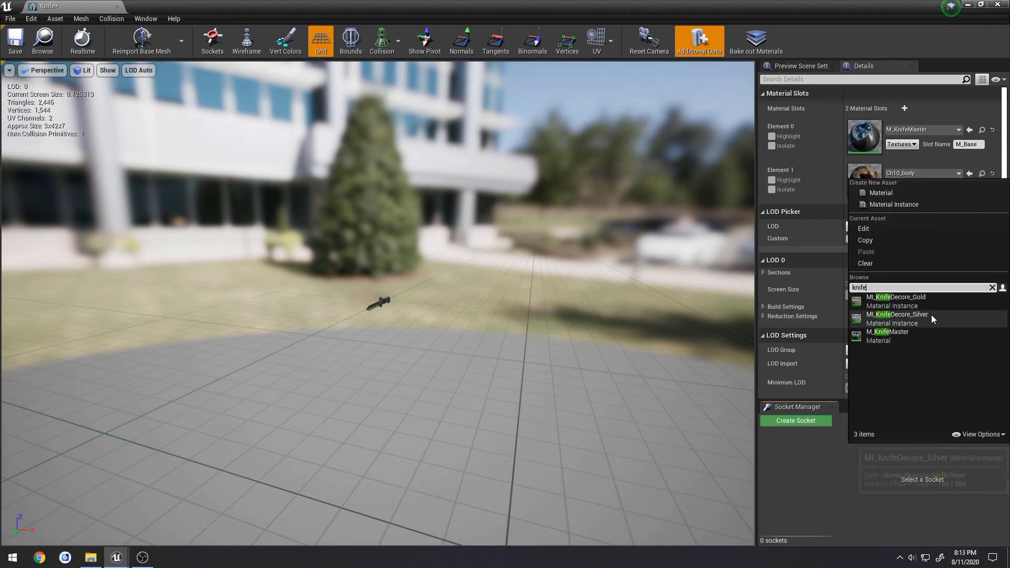
left_click(932, 315)
Examine the knife's blade, guard, handle and pommel up close with the assigned materials.
scroll(532, 315, "up", 10)
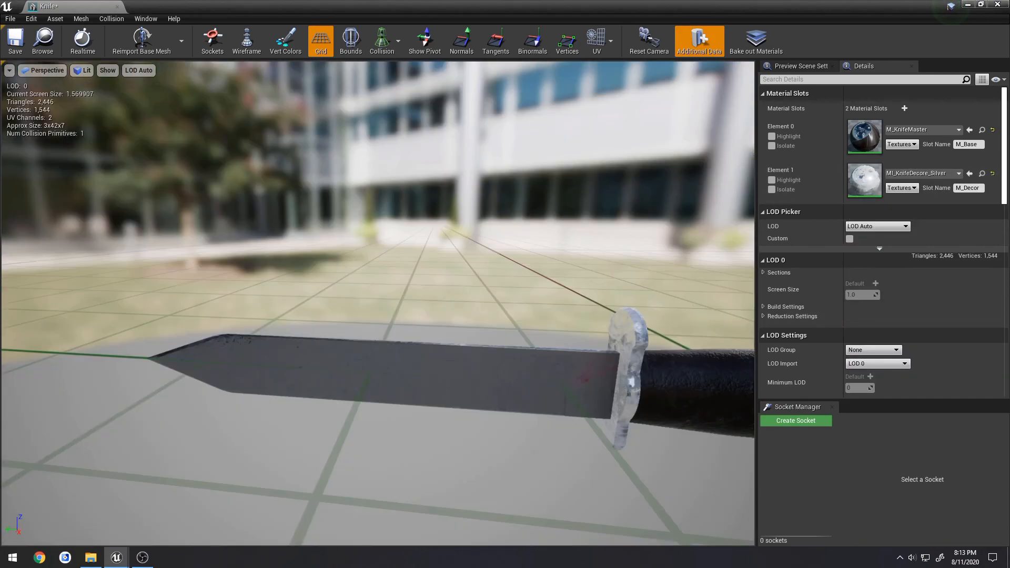
key("d")
mouse_move(532, 316)
right_mouse_down()
mouse_move(448, 337)
mouse_move(547, 329)
mouse_move(516, 321)
mouse_move(546, 319)
right_mouse_up()
key("d")
key("s")
key("a")
key("d")
key("s")
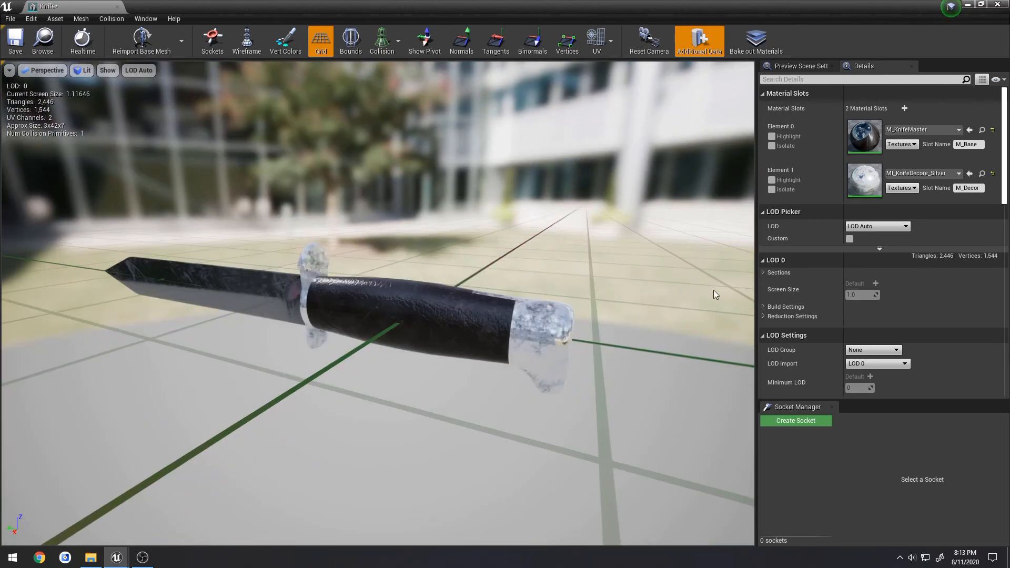
Assign MI_KnifeDecore_Gold to the Knife mesh's M_Decor material slot, then save and close the mesh.
right_click_drag(676, 288, 584, 291)
key("d")
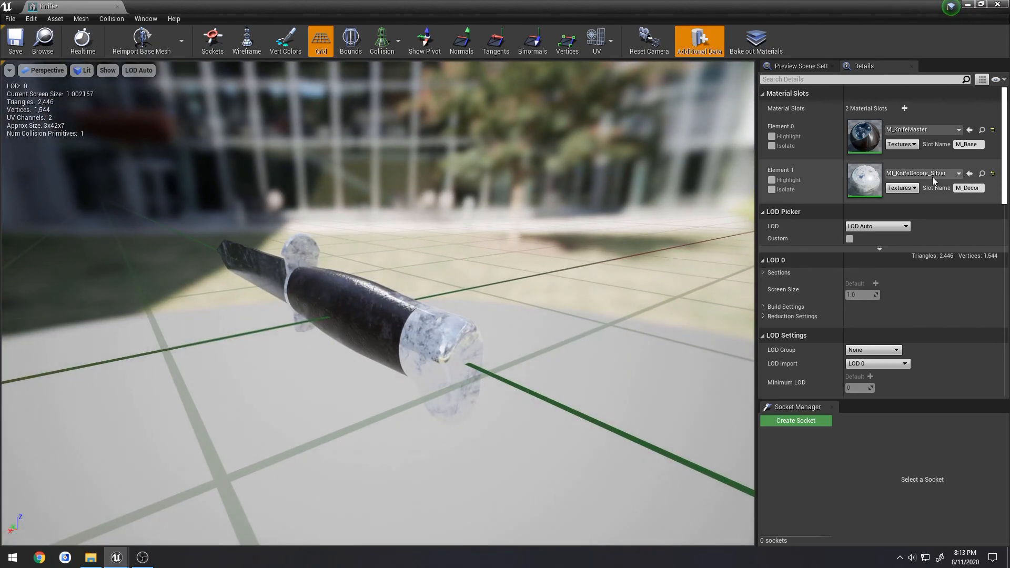
left_click(930, 172)
left_click(934, 348)
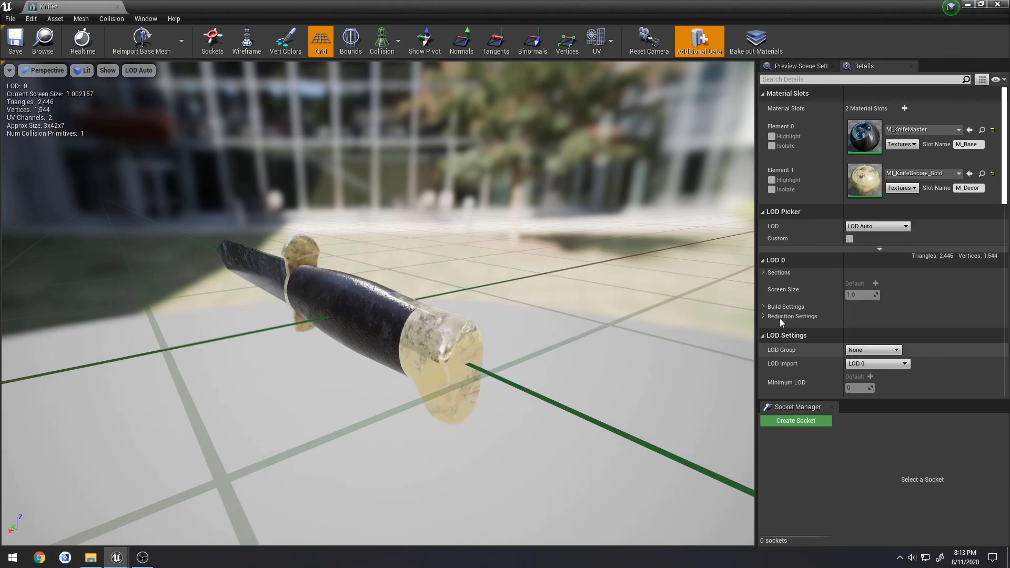
right_click_drag(473, 316, 442, 321)
key("s")
mouse_move(635, 280)
right_mouse_down()
mouse_move(668, 282)
mouse_move(635, 280)
right_mouse_up()
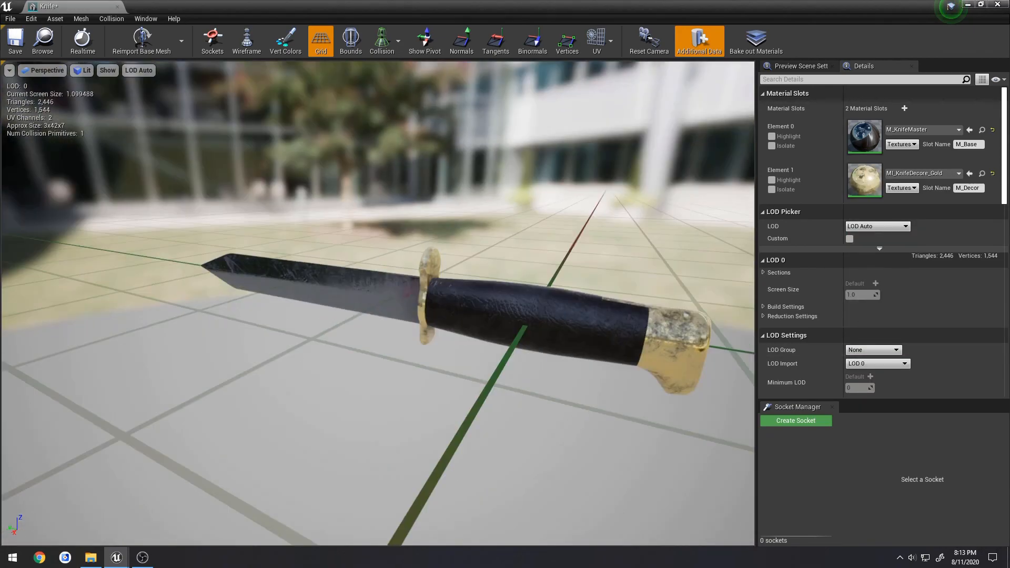
left_click(16, 42)
left_click(118, 7)
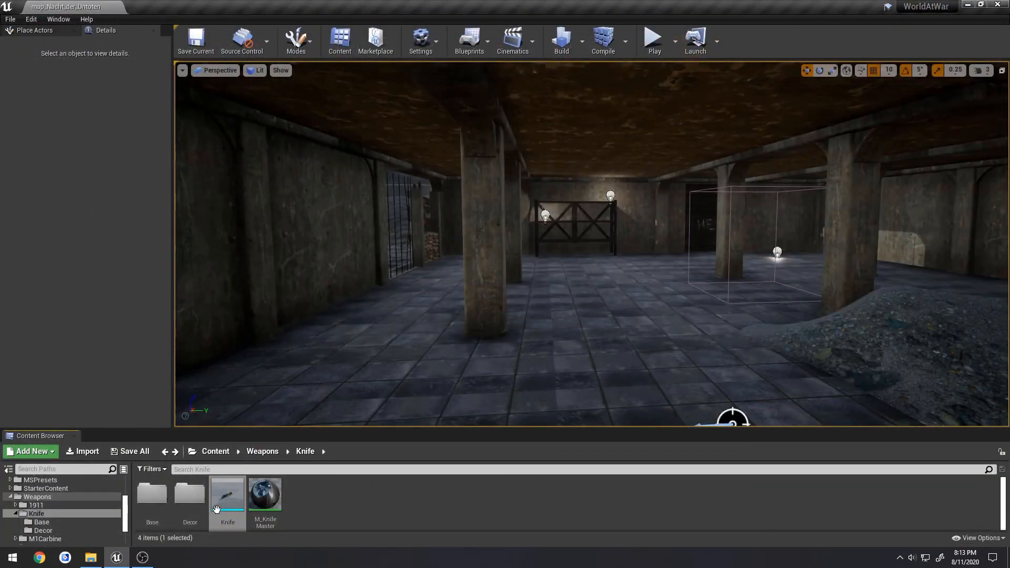
Place the Knife mesh in the open room of the level, raise it to a height of 250 and start a play session.
left_click_drag(216, 510, 553, 381)
left_click_drag(550, 212, 550, 202)
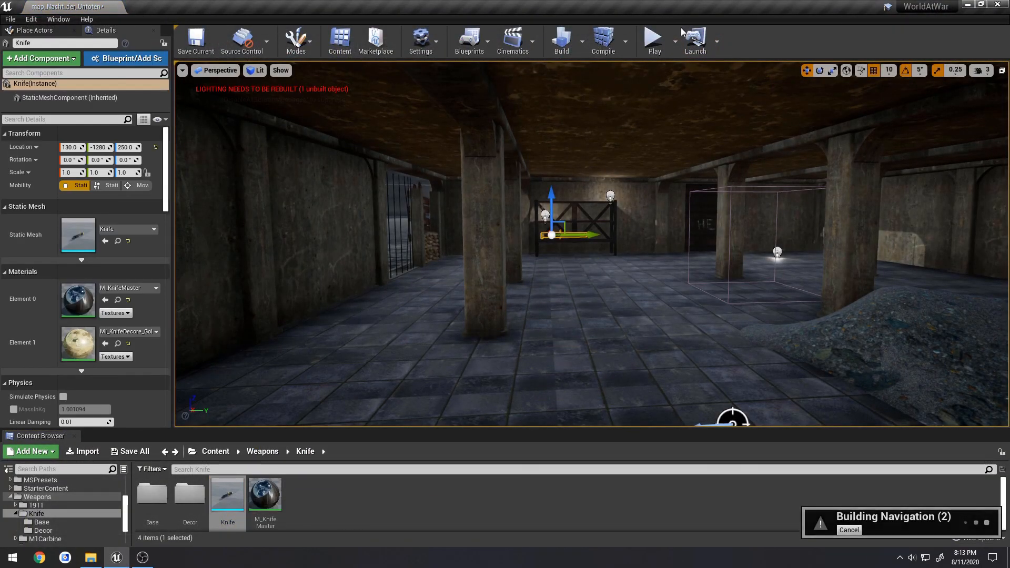
left_click(677, 46)
left_click(677, 46)
left_click(661, 47)
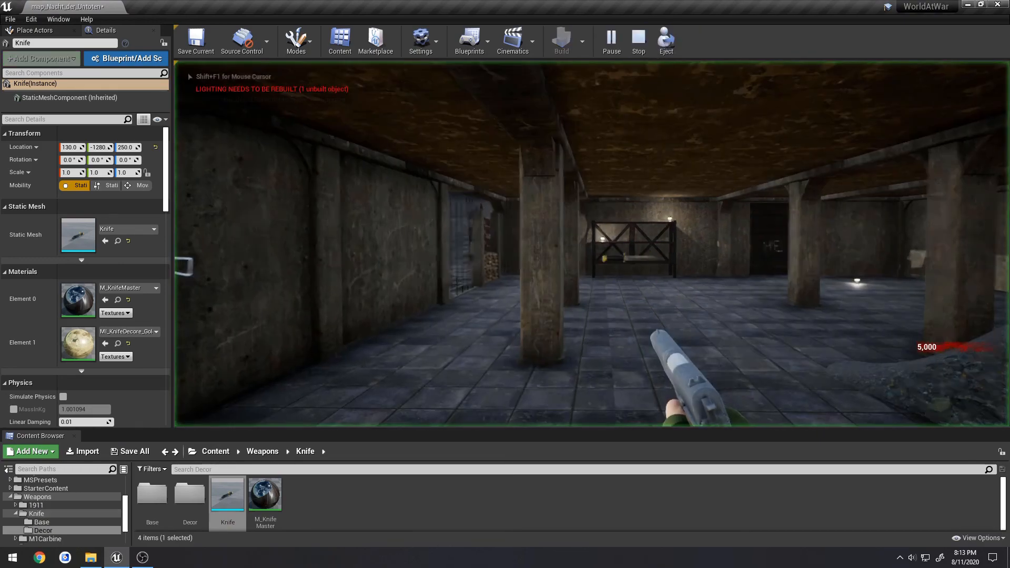
Examine the floating knife's blade, handle and gold decor from several sides in game, including full screen, then end the play session.
key("w")
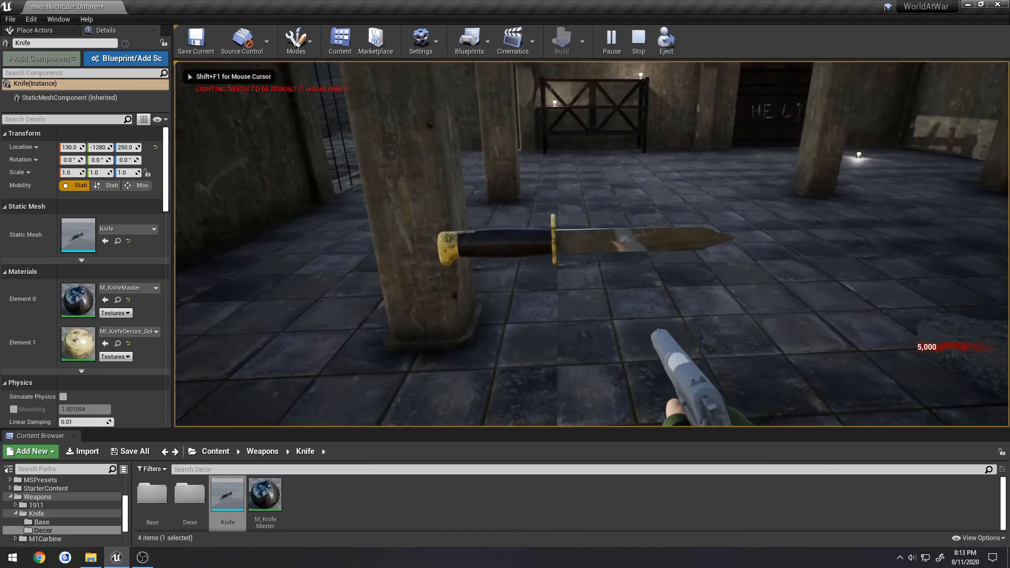
key("d")
key("s")
key("d")
right_click(592, 244)
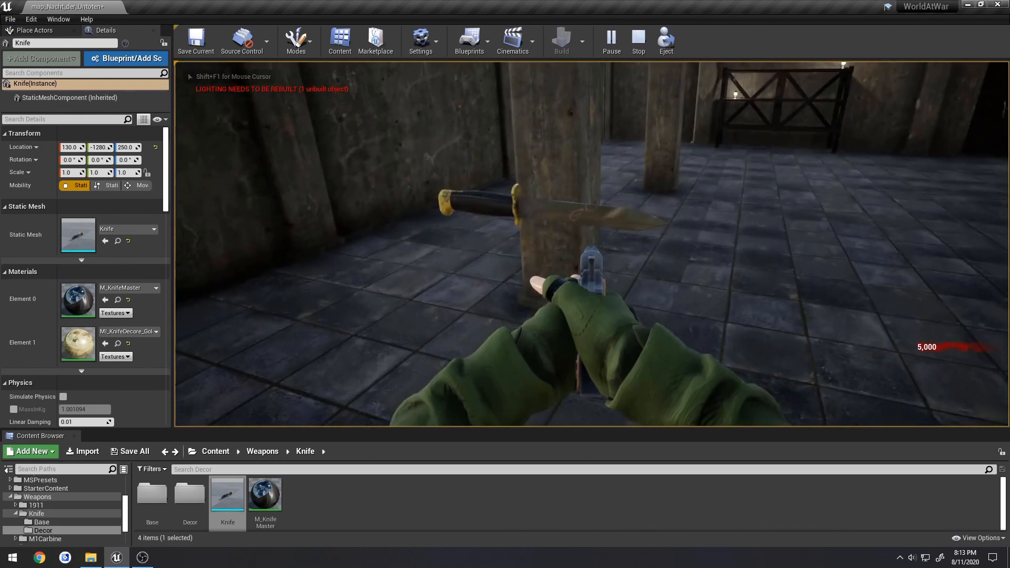
key("F11")
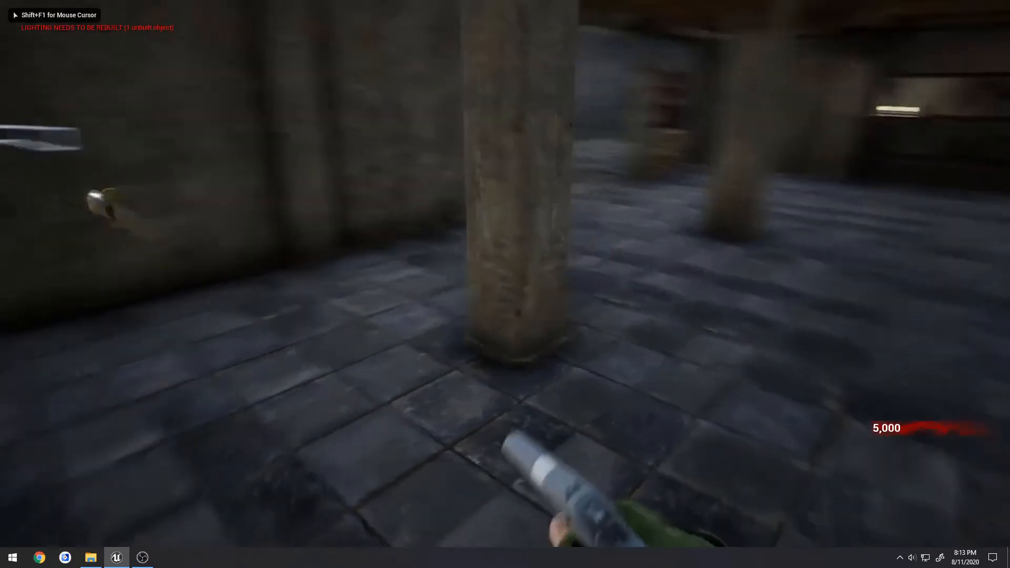
key("d")
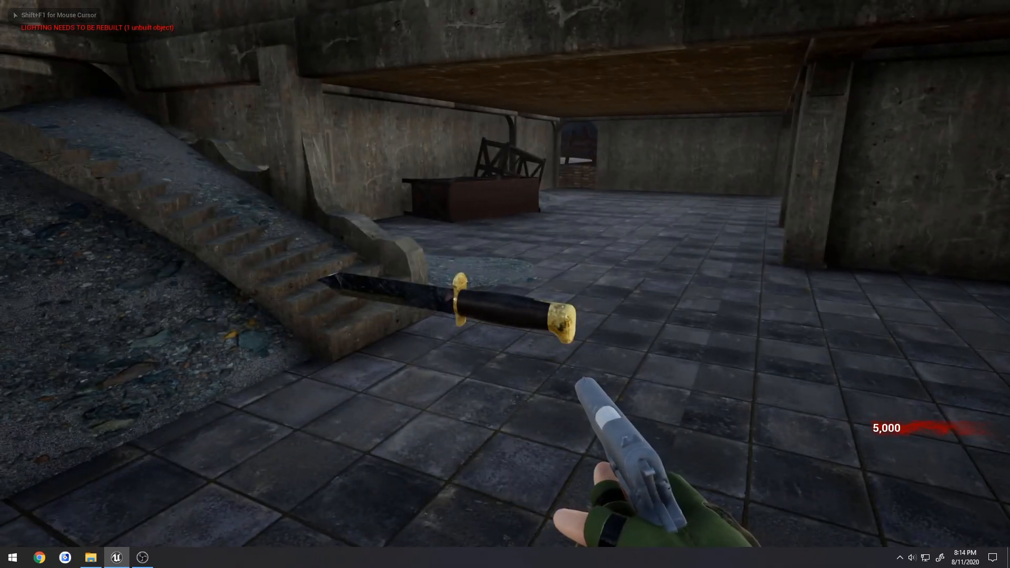
key("Escape")
key("F11")
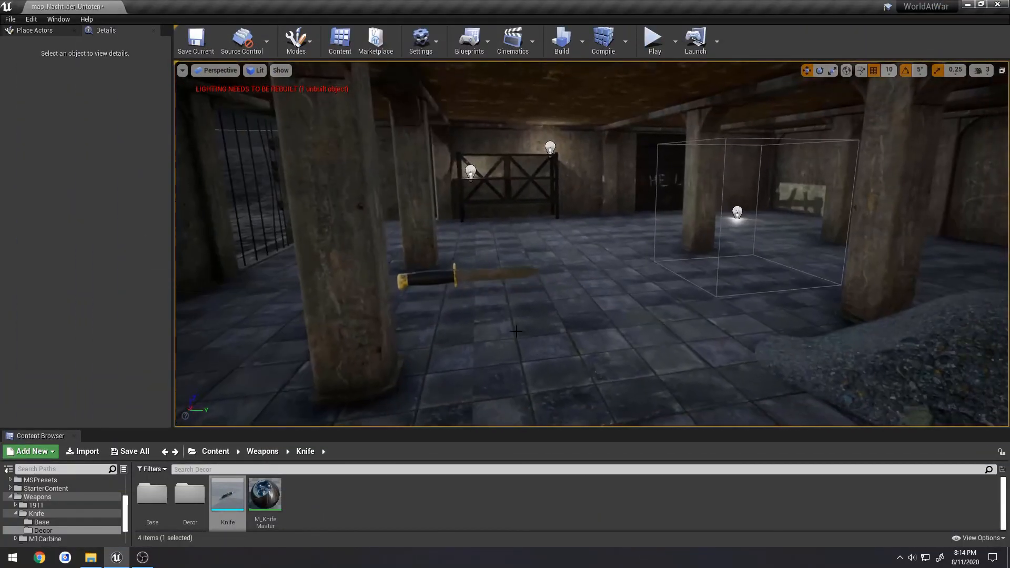
Delete the placed test knife from the level.
key("s")
right_click_drag(482, 281, 461, 271)
key("w")
key("d")
key("a")
key("s")
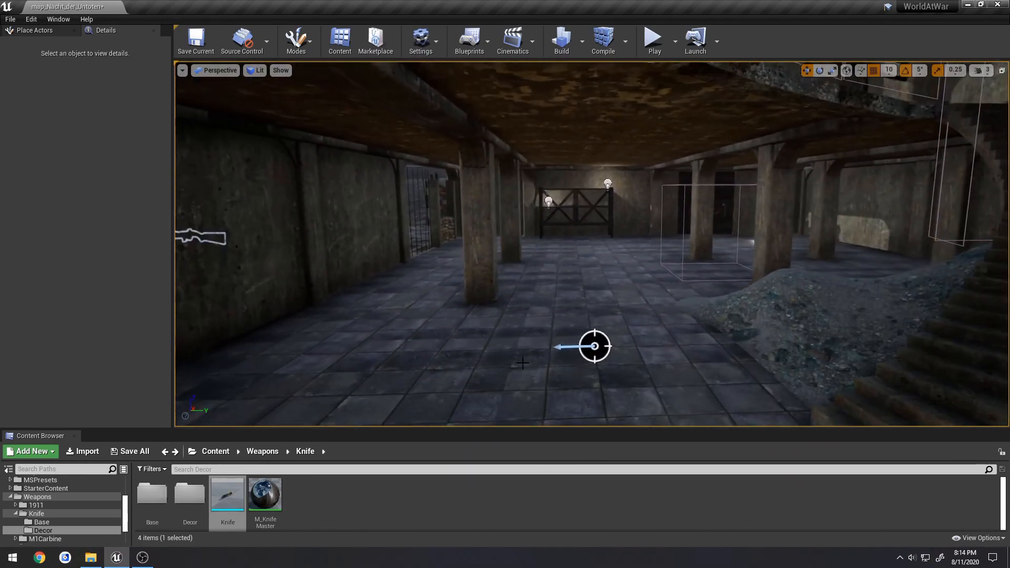
left_click(577, 559)
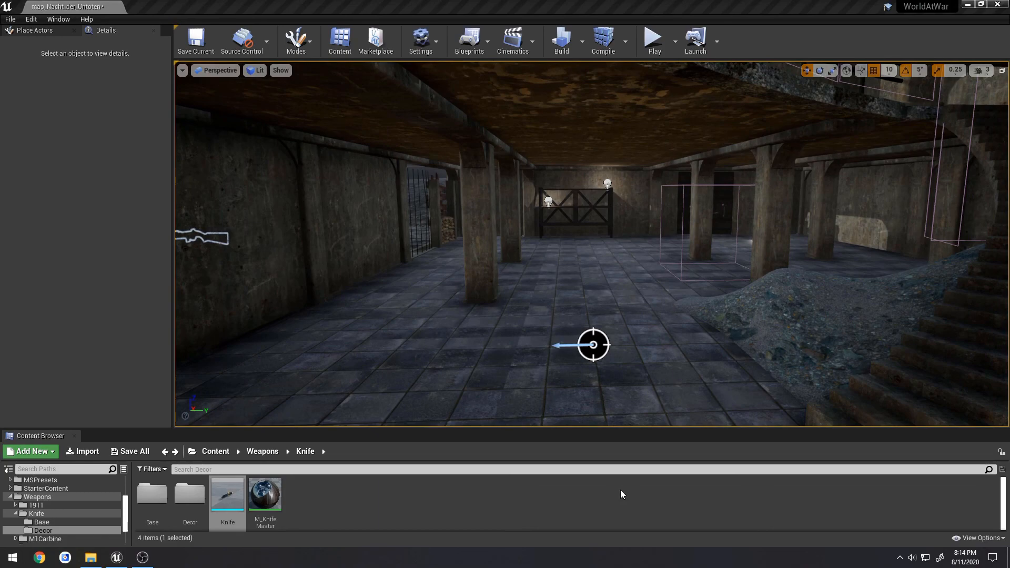
mouse_move(463, 372)
right_mouse_down()
mouse_move(416, 371)
mouse_move(469, 371)
right_mouse_up()
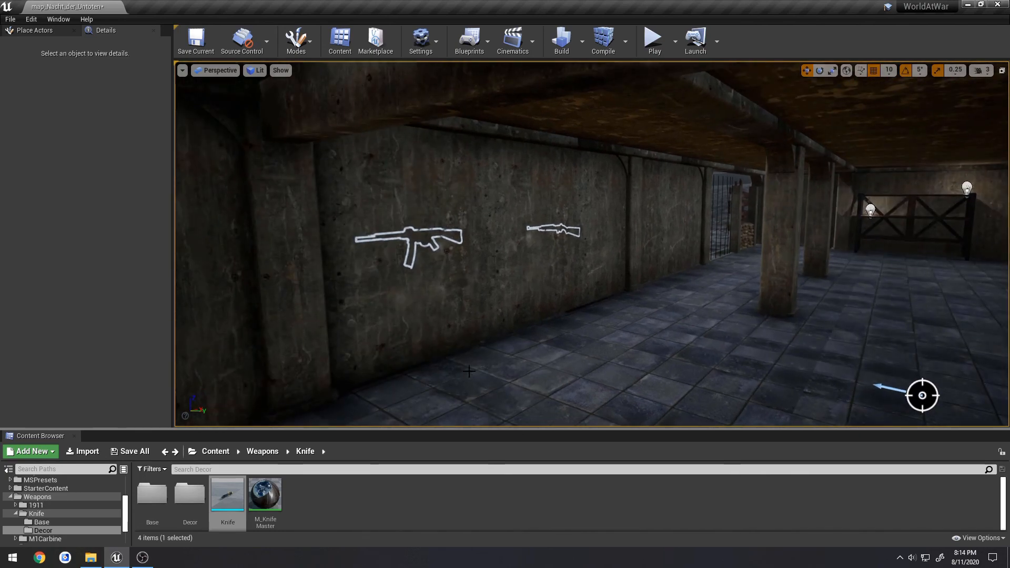